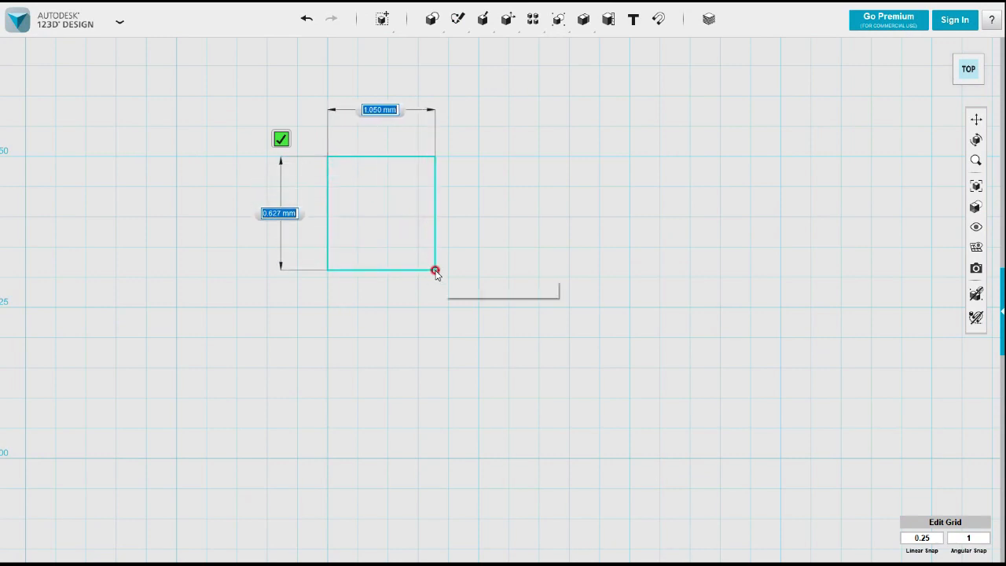
Set the rectangle being sketched to 10 mm by 10 mm and finish it.
text(10)
key(Tab)
text(10)
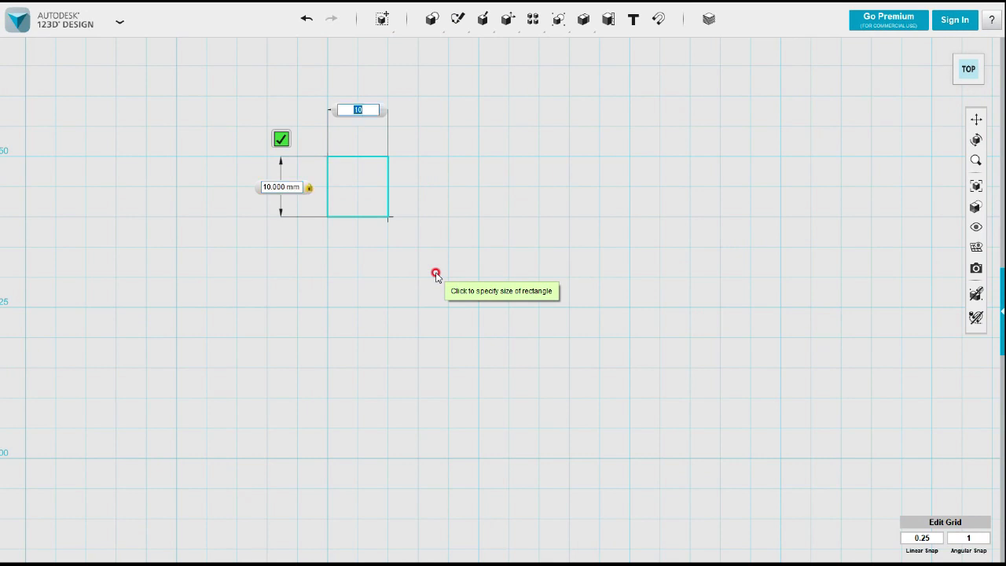
key(Tab)
key(Return)
Sketch a 2 mm diameter circle at the centre of the 10 mm square.
scroll(370, 143, up, 3)
scroll(476, 271, up, 1)
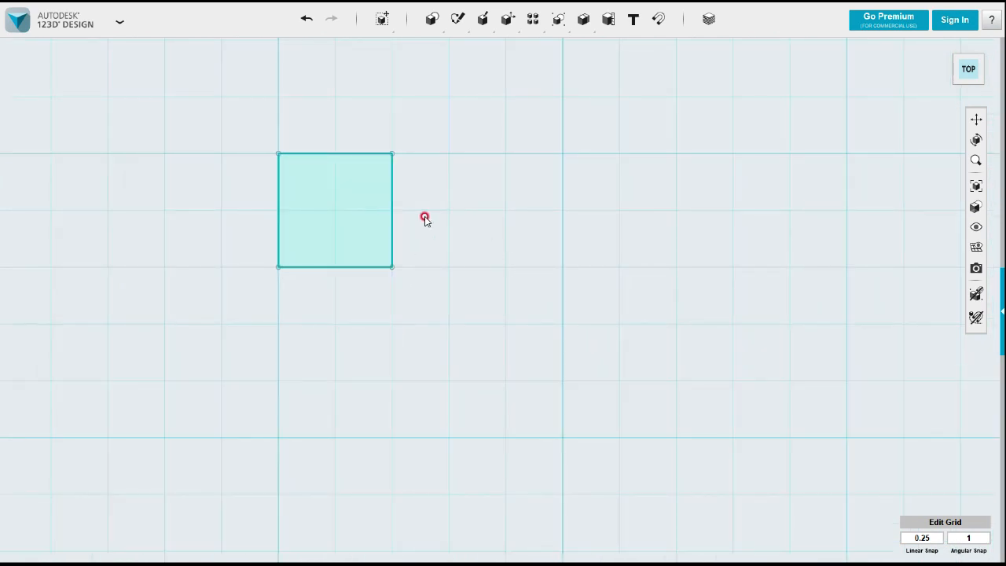
scroll(425, 218, up, 1)
middle_drag(426, 217, 564, 213)
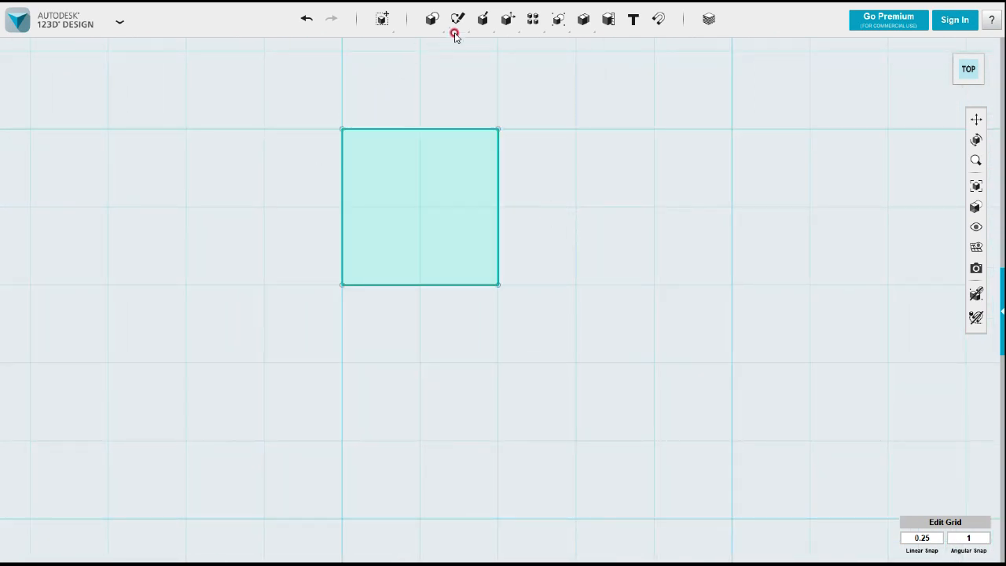
click(434, 214)
click(419, 207)
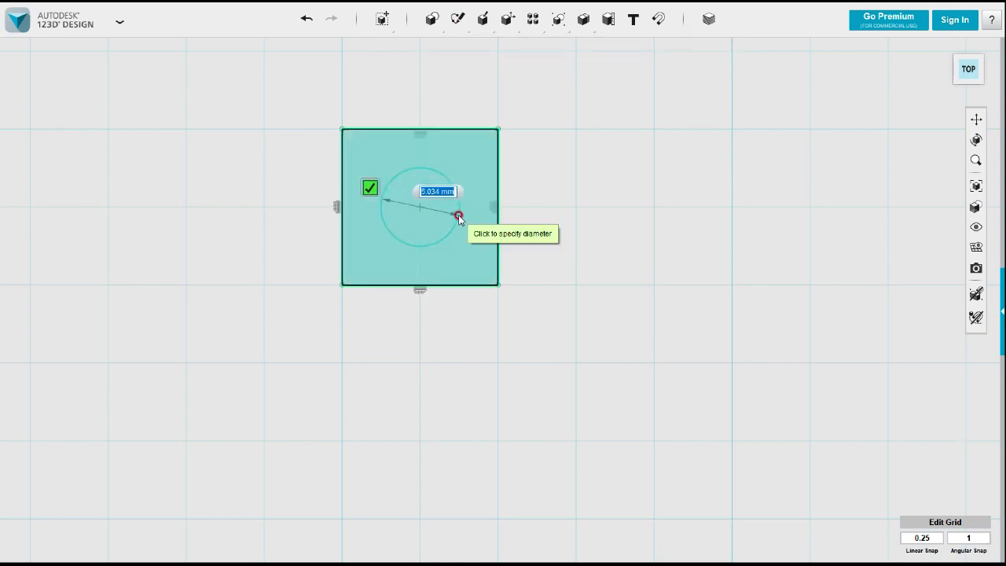
text(2)
key(Return)
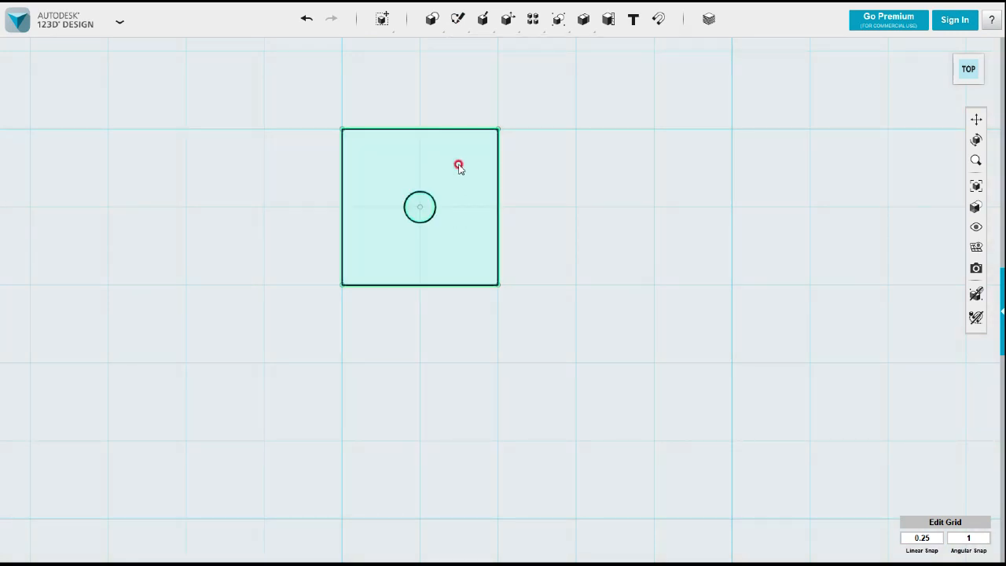
Sketch a 4 mm diameter circle concentric with the small circle at the square's centre.
mouse_move(410, 17)
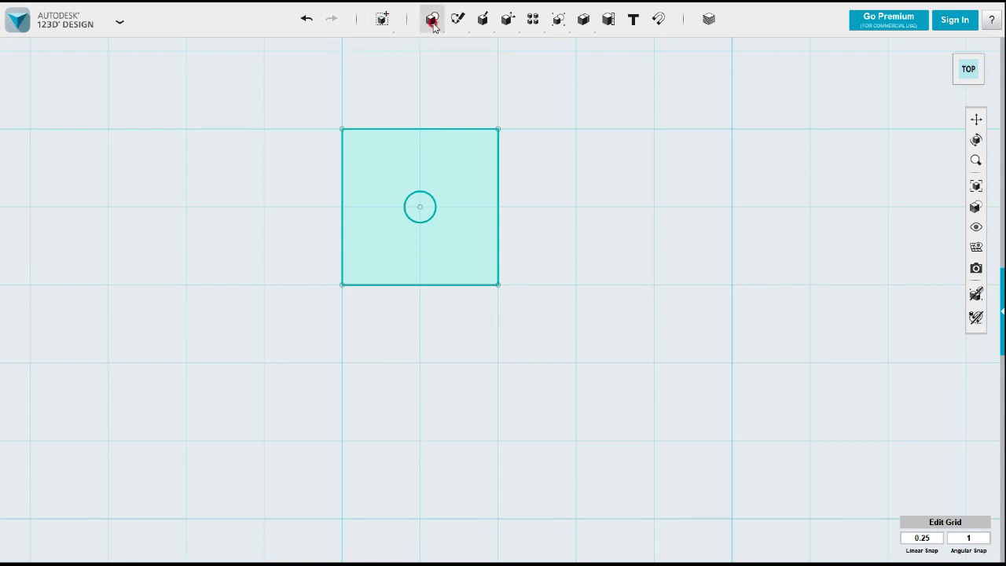
mouse_move(457, 19)
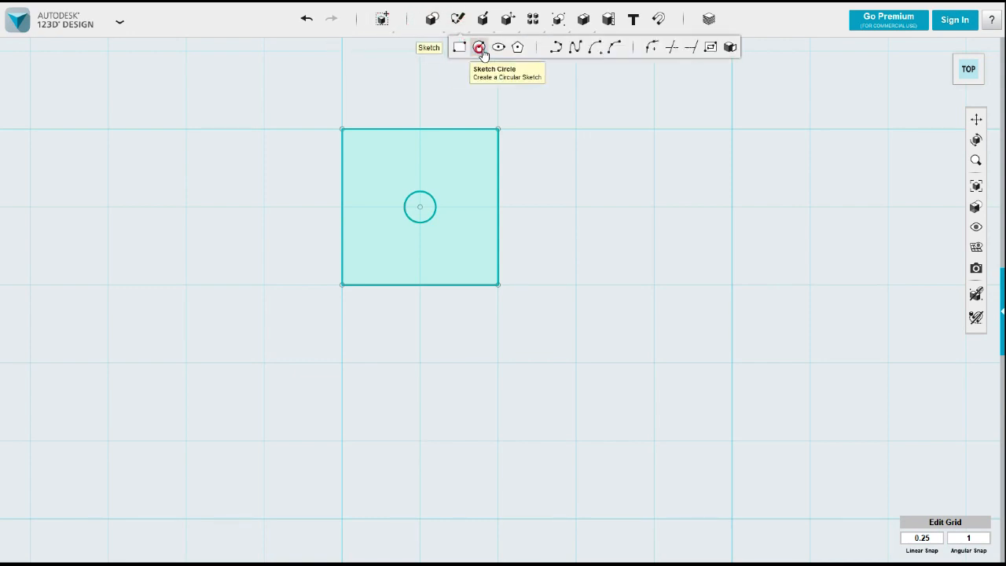
click(479, 48)
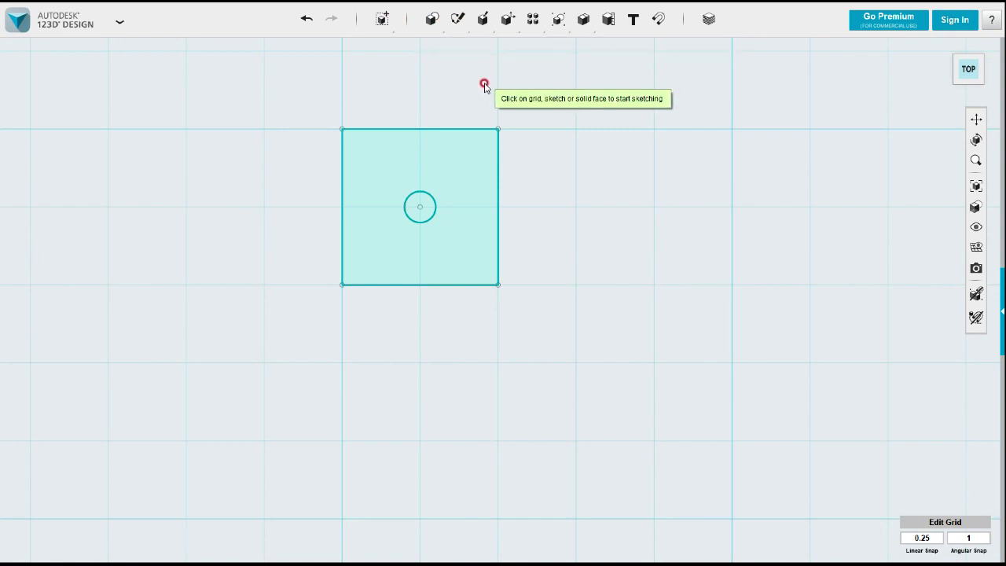
click(426, 203)
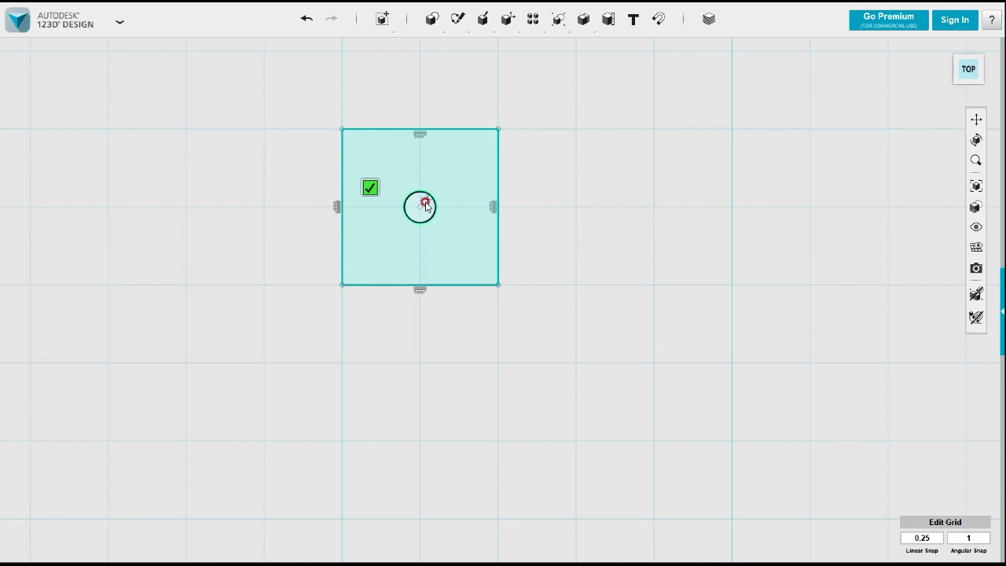
click(419, 207)
text(4)
key(Return)
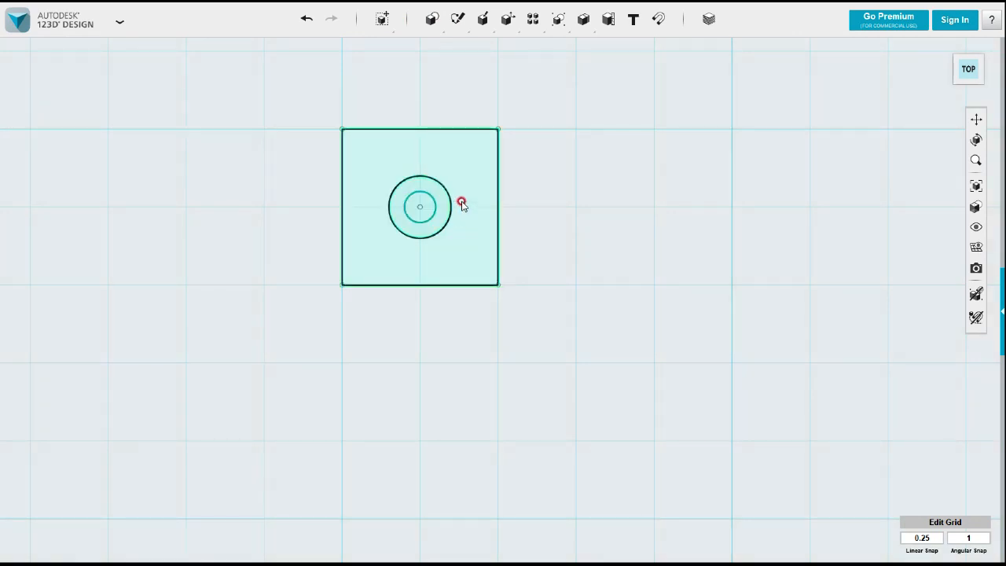
Sketch a 2 mm wide, 10 mm high rectangle inside the square along its left edge, starting from the upper-left corner.
scroll(461, 203, up, 3)
middle_drag(398, 194, 466, 259)
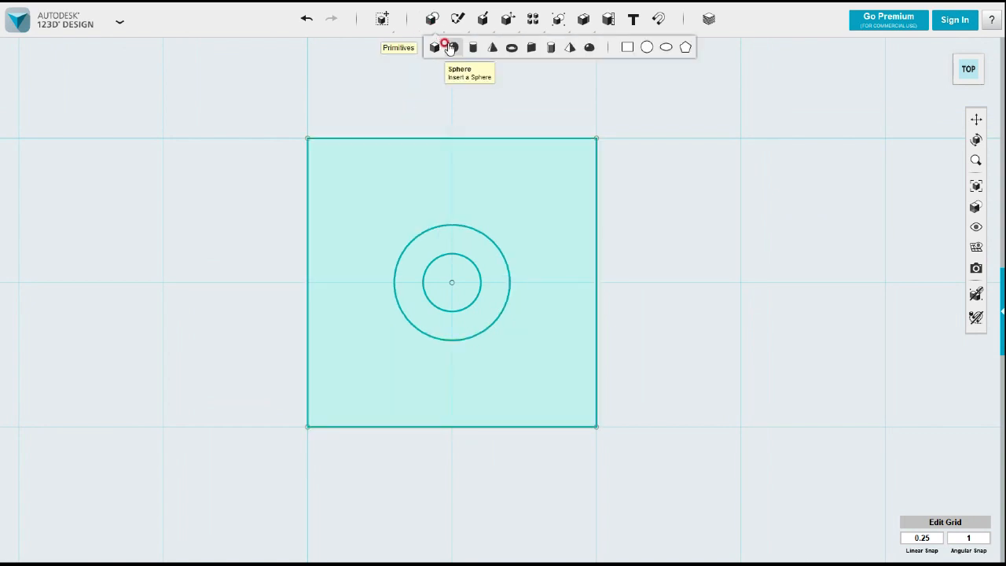
mouse_move(458, 19)
click(461, 47)
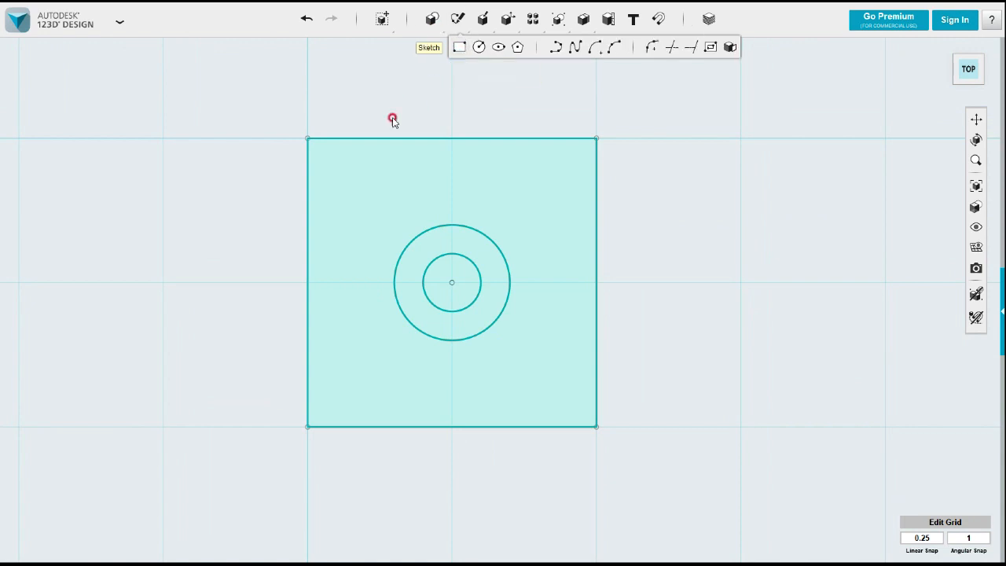
click(308, 138)
click(309, 139)
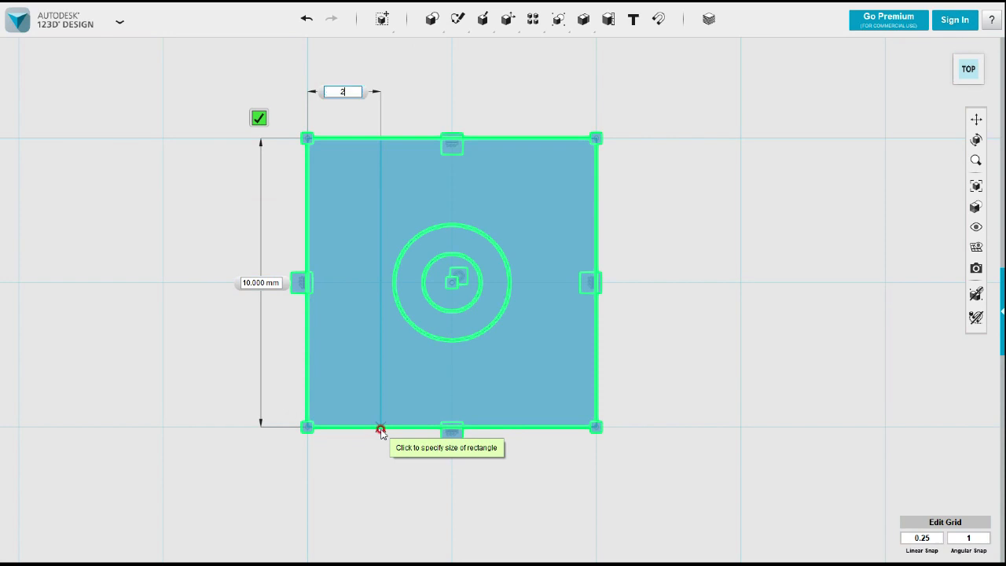
key(Tab)
key(Tab)
key(Return)
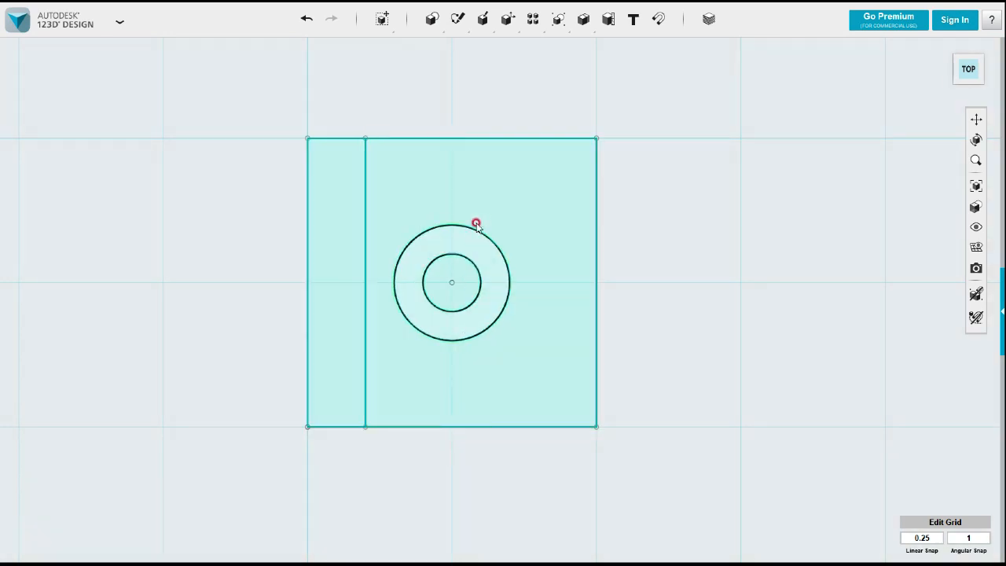
Sketch a 2 mm by 2 mm square inside the upper-left corner of the large square.
mouse_move(454, 24)
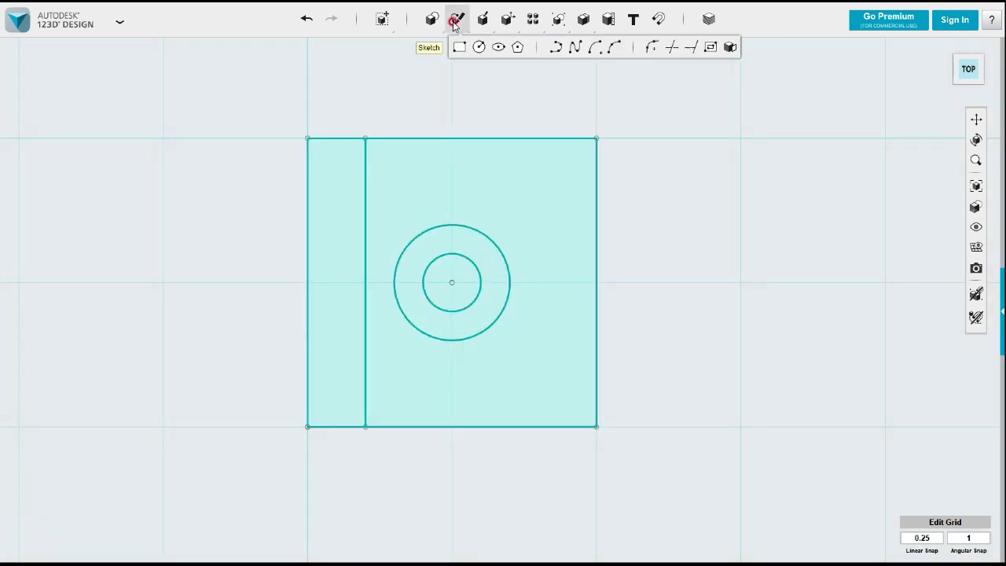
click(456, 67)
click(315, 150)
click(307, 138)
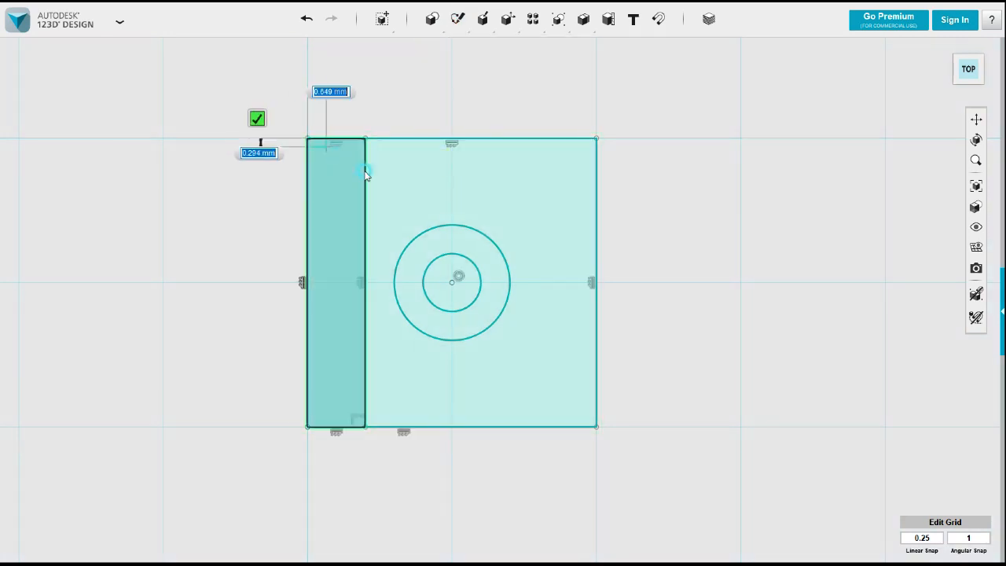
key(Tab)
text(2)
key(Return)
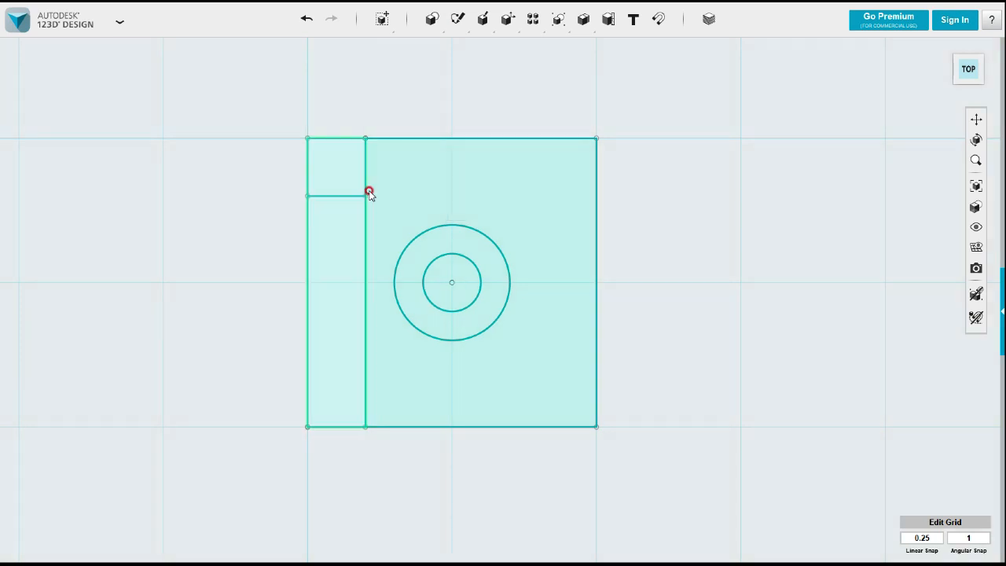
Sketch a 2 mm by 2 mm square inside the lower-left corner of the large square.
mouse_move(434, 22)
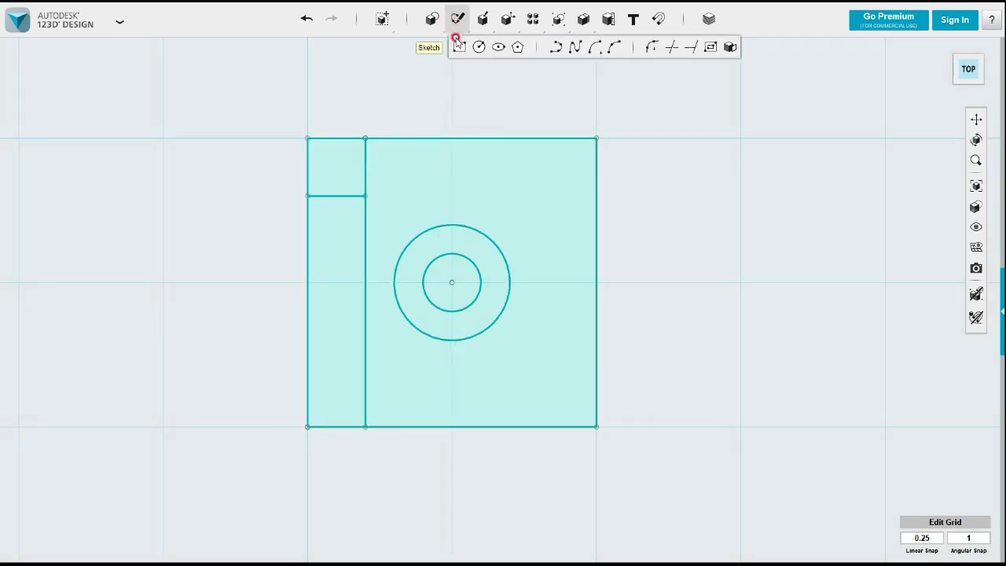
click(458, 47)
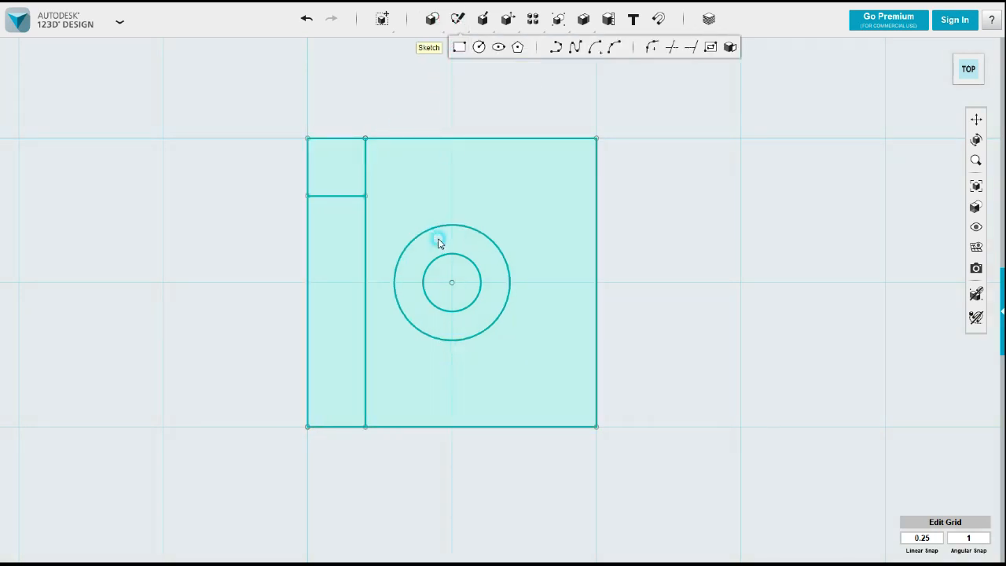
click(320, 427)
click(307, 426)
text(2)
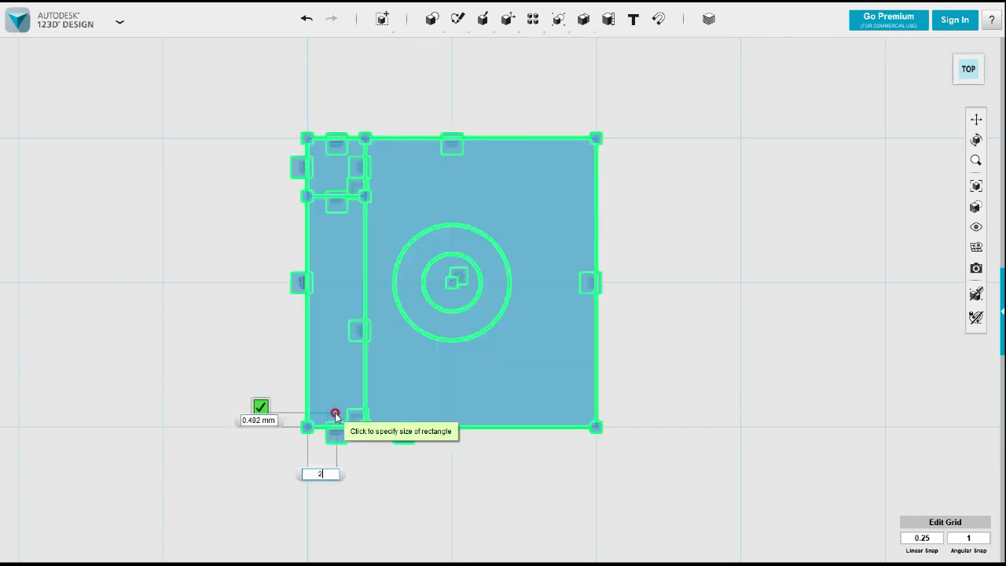
key(Tab)
text(2)
key(Return)
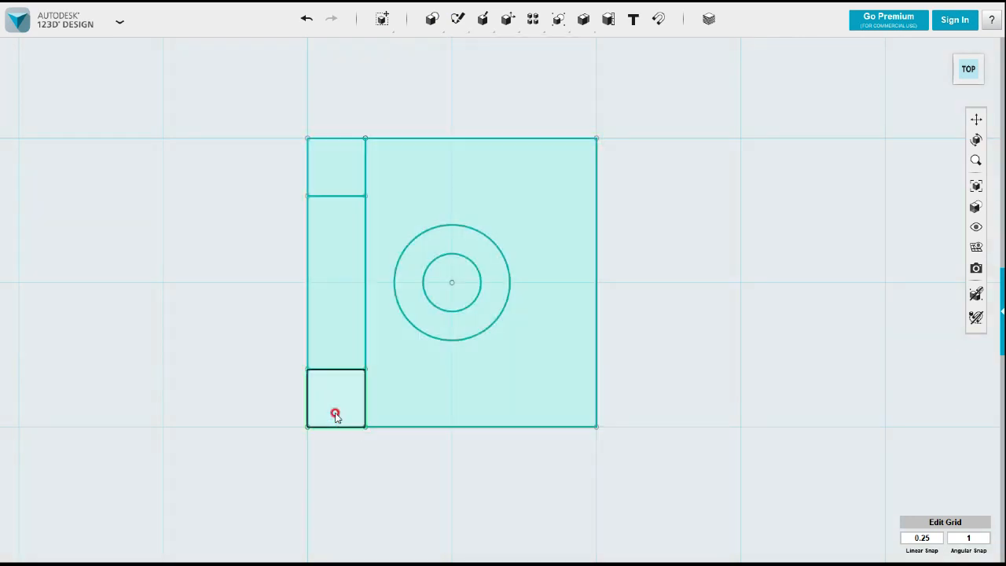
Sketch a 2 mm diameter circle centred on the inner corner of the upper-left small square.
mouse_move(458, 22)
click(479, 47)
click(366, 196)
click(365, 196)
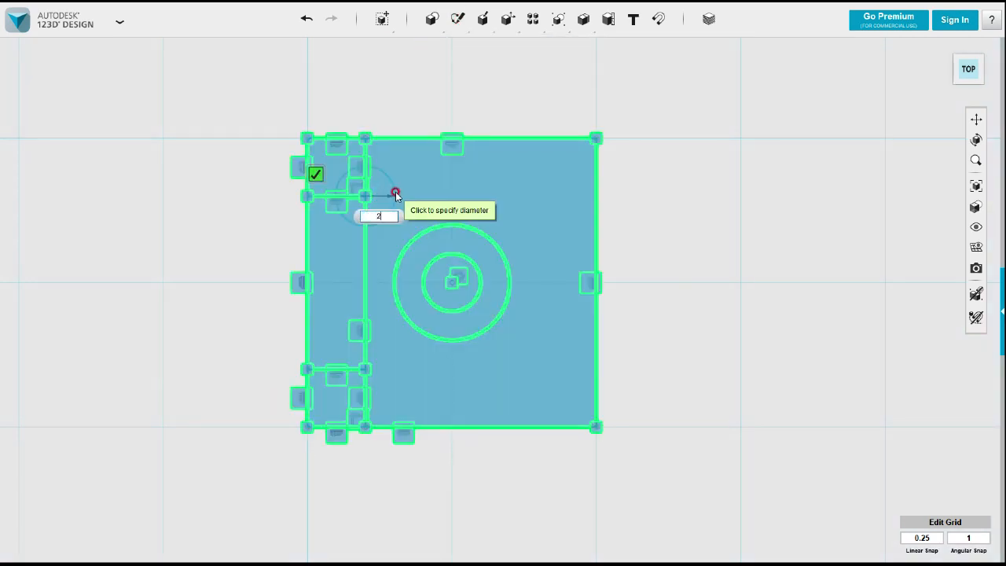
click(395, 194)
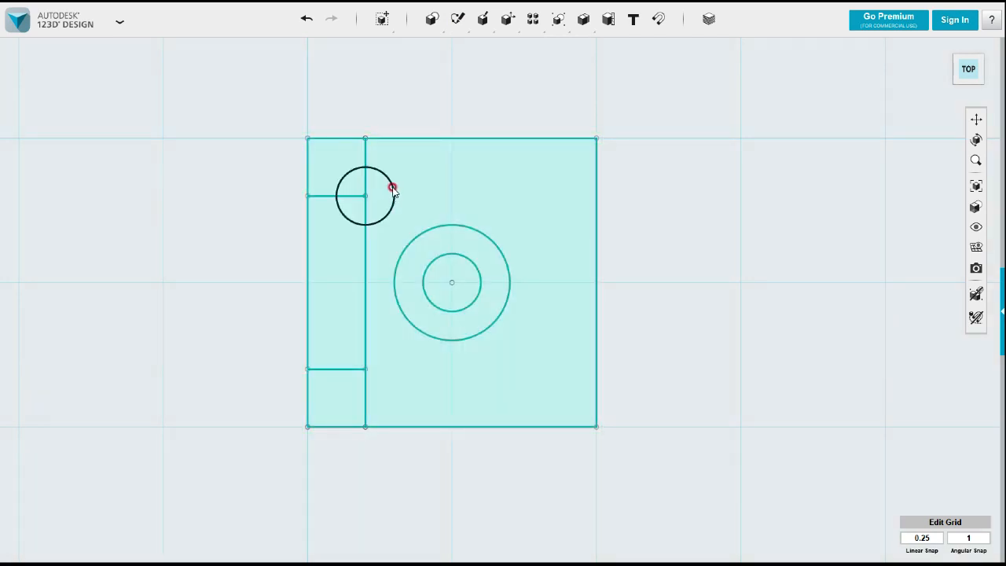
Sketch a 2 mm diameter circle centred on the inner corner of the lower-left small square.
mouse_move(449, 18)
click(469, 47)
click(368, 378)
click(365, 369)
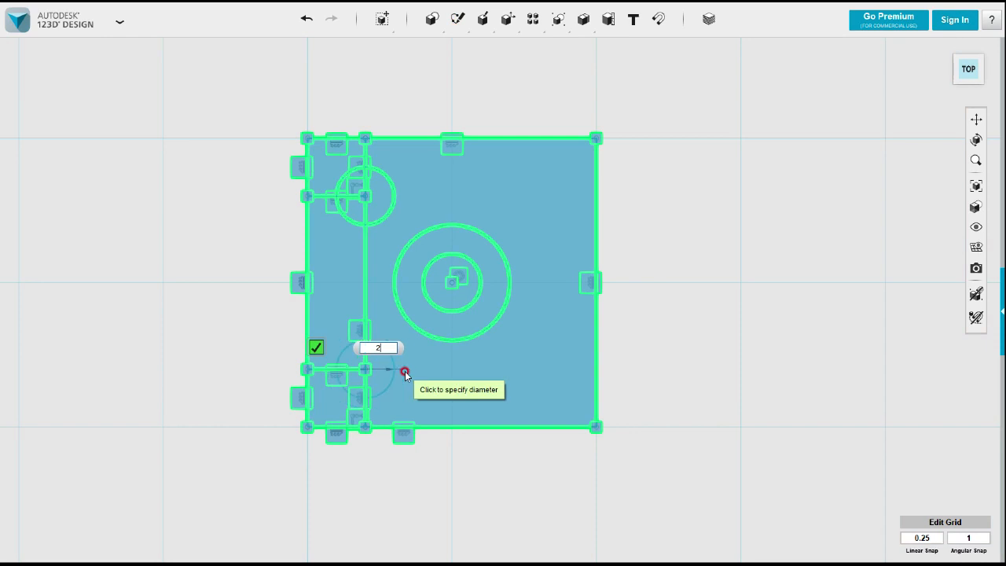
click(405, 370)
Sketch a 2 mm by 2 mm square inside the upper-right corner of the large square.
mouse_move(458, 18)
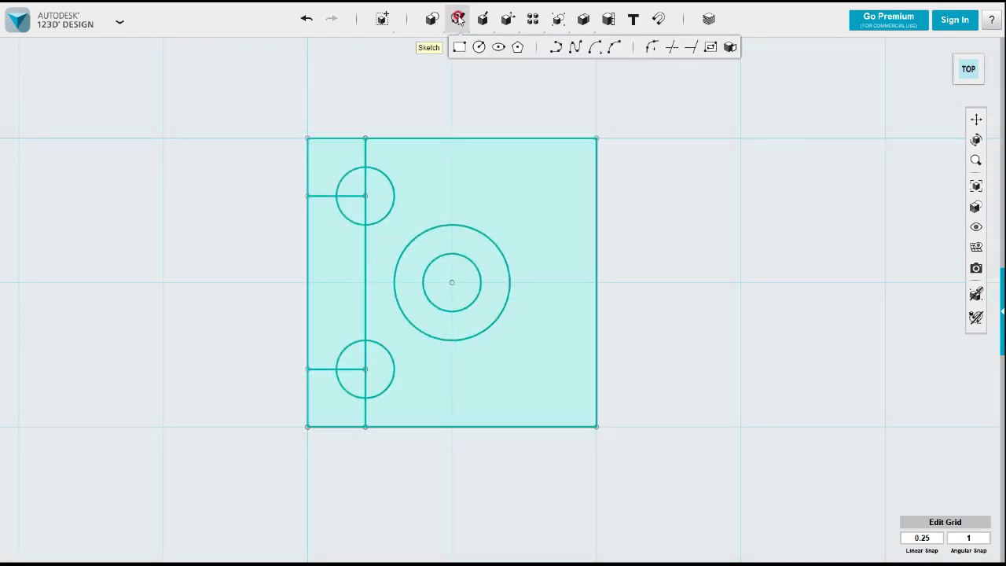
click(458, 48)
click(595, 145)
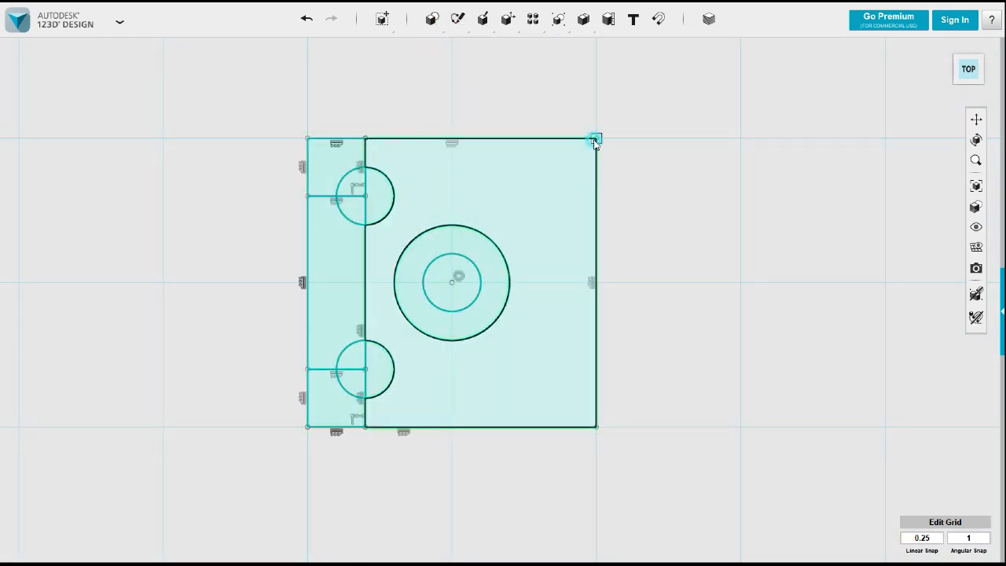
click(595, 140)
key(Tab)
key(Return)
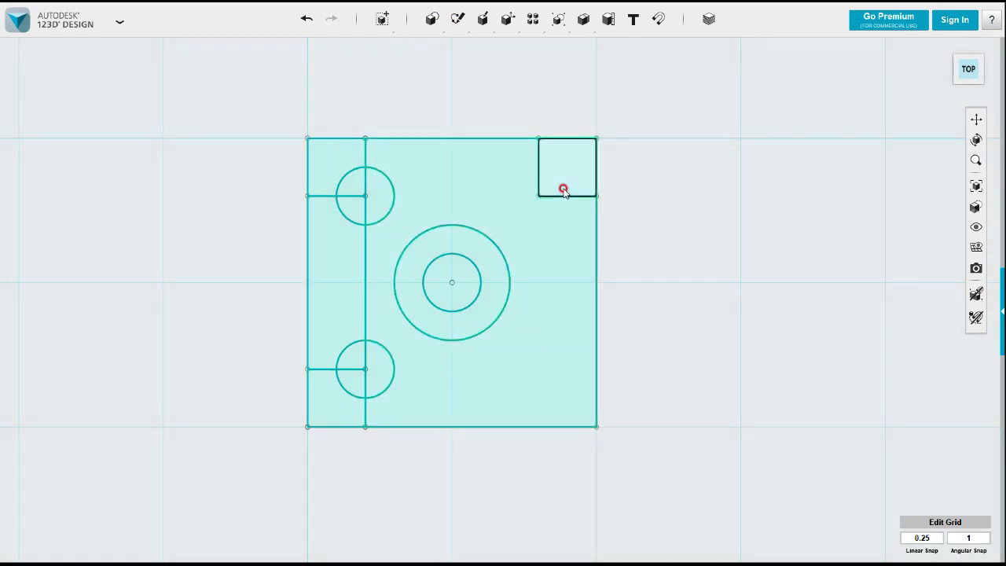
Sketch a 2 mm by 2 mm square inside the lower-right corner of the large square.
mouse_move(457, 19)
click(459, 46)
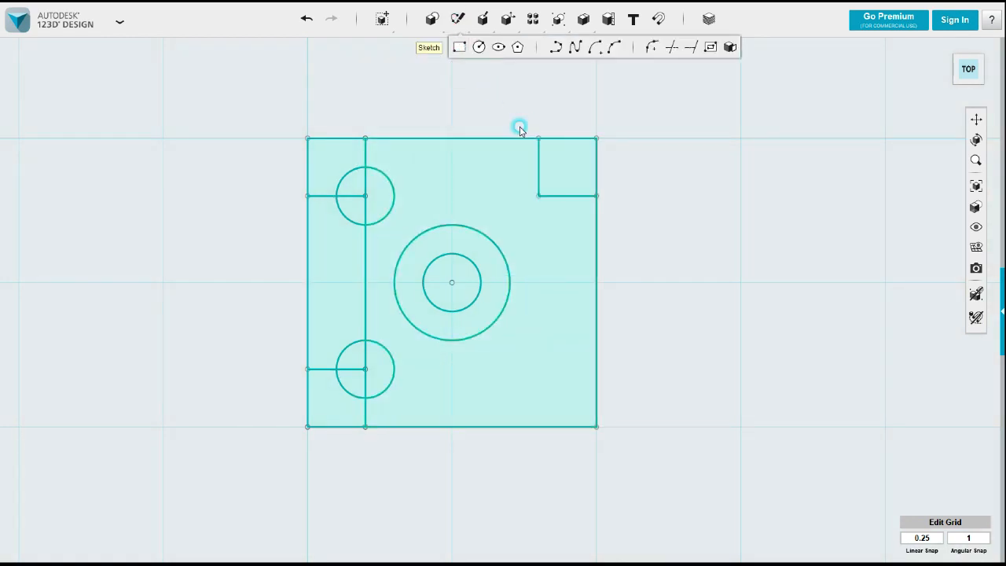
click(588, 421)
click(596, 427)
text(2)
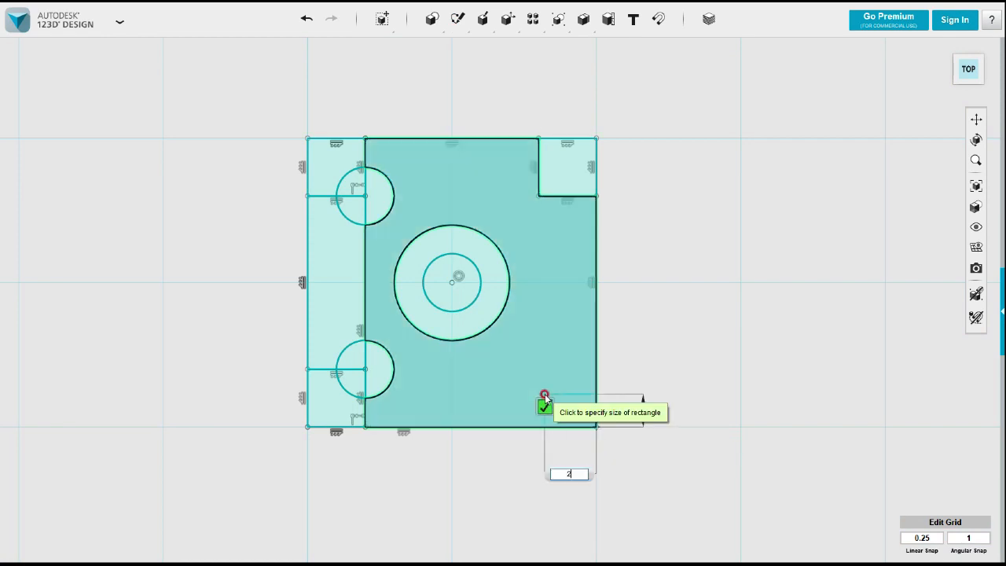
key(Tab)
text(2)
key(Tab)
key(Return)
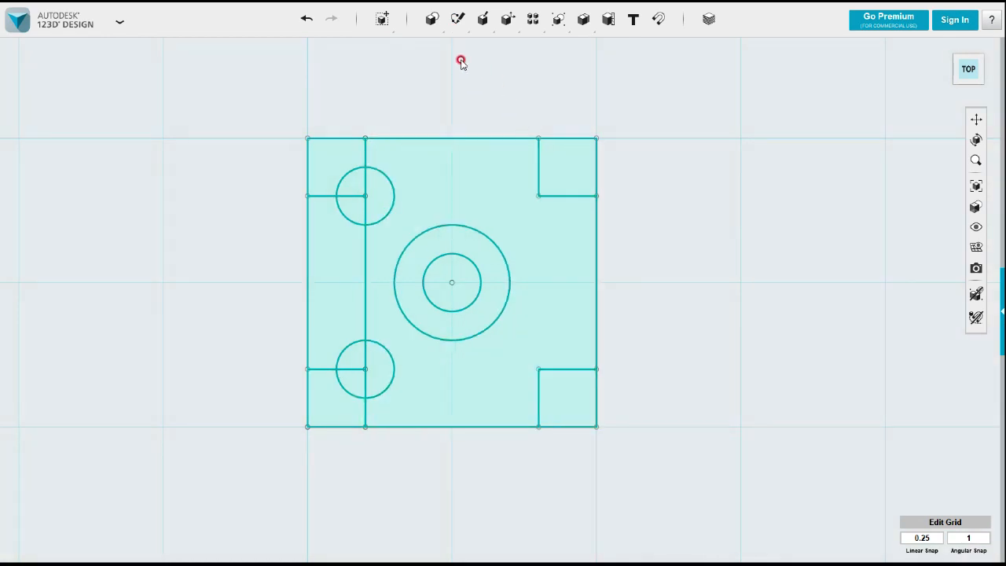
Sketch a 2 mm diameter circle centred on the inner corner of the upper-right small square.
click(547, 201)
click(539, 196)
text(2)
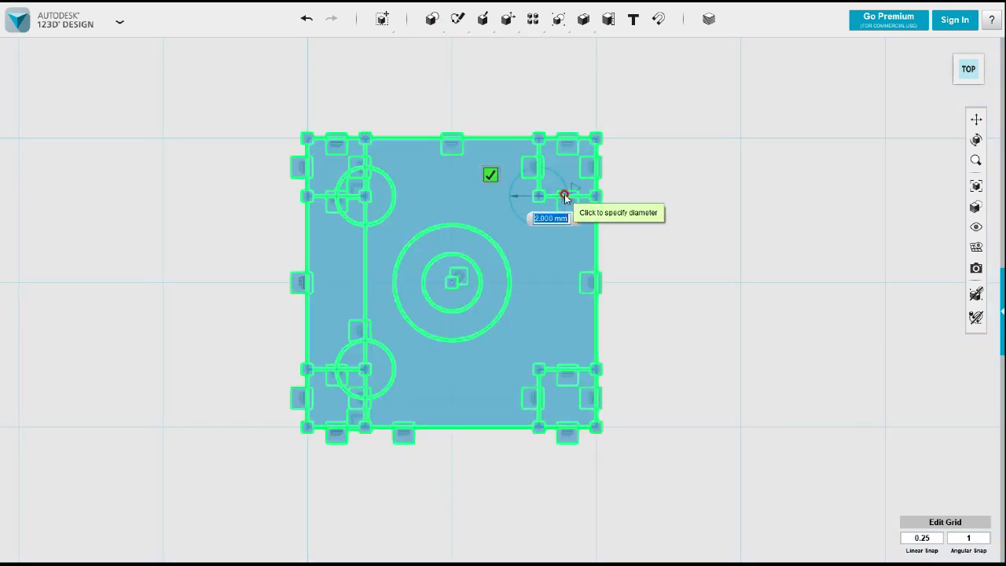
key(Return)
mouse_move(456, 18)
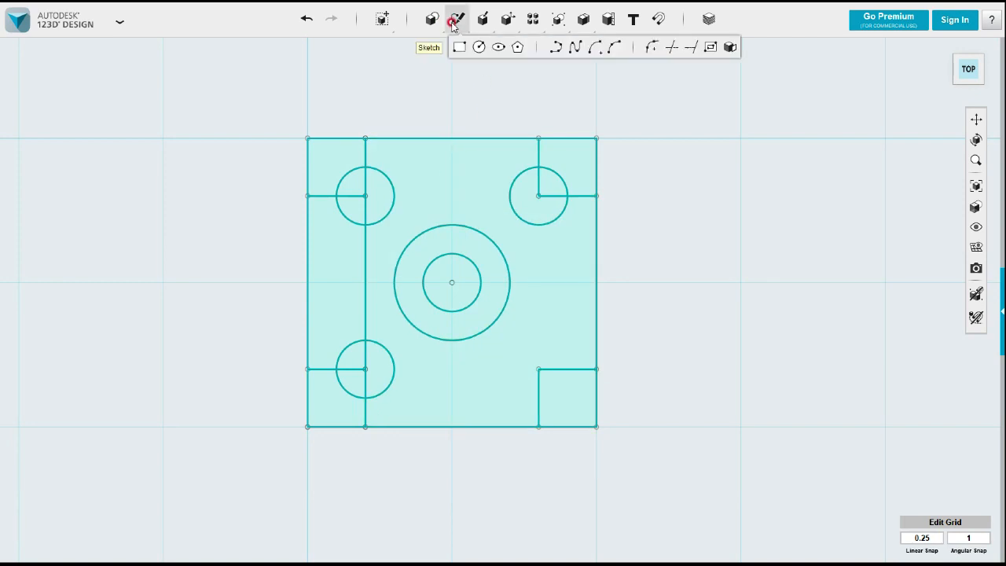
click(481, 48)
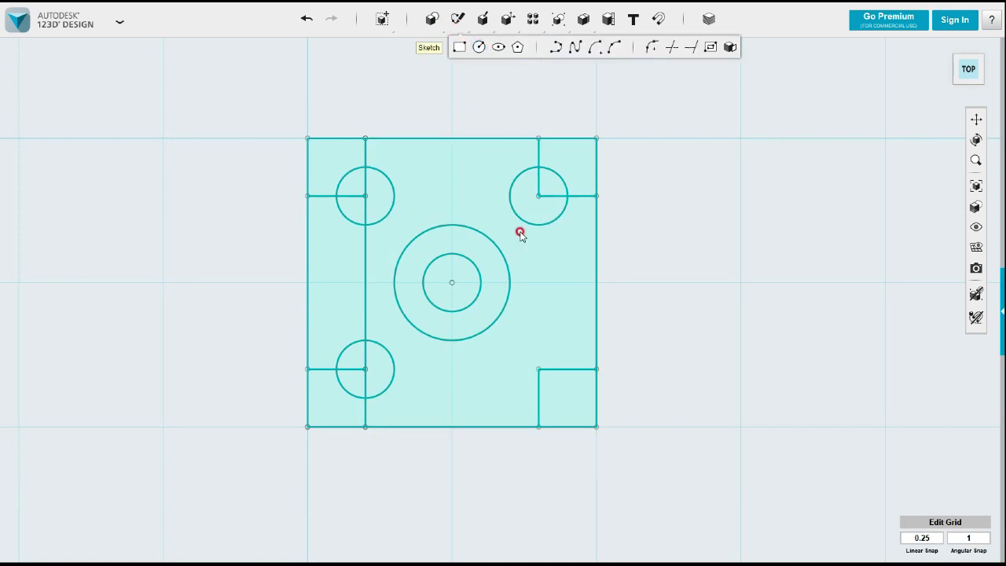
click(543, 373)
click(541, 372)
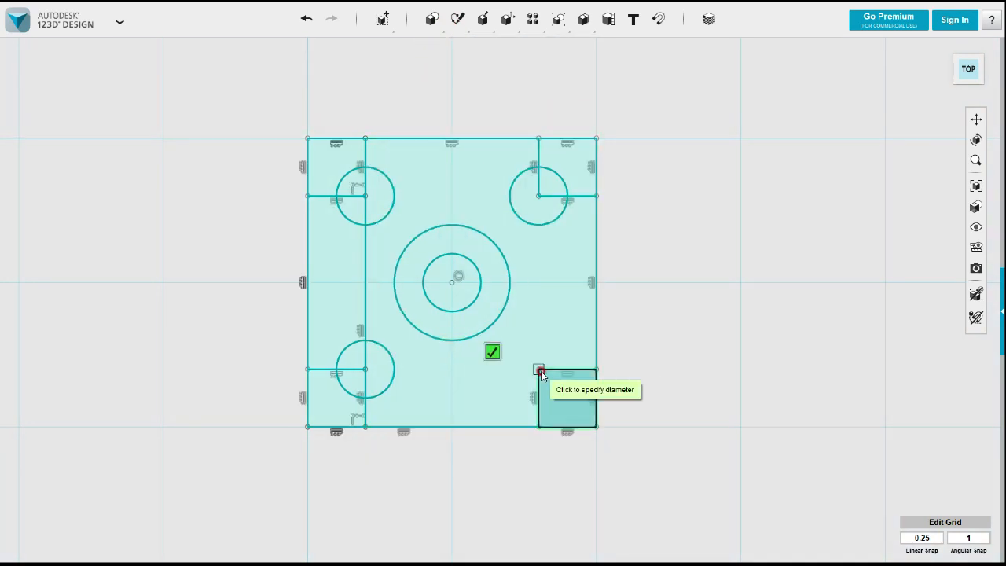
key(Escape)
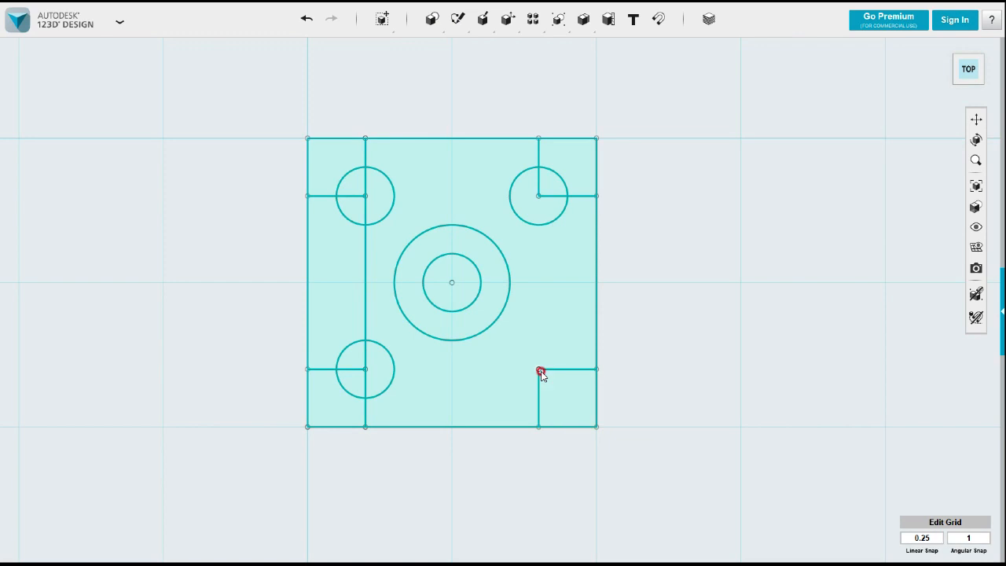
Sketch a 2 mm diameter circle centred on the inner corner of the lower-right small square.
mouse_move(457, 19)
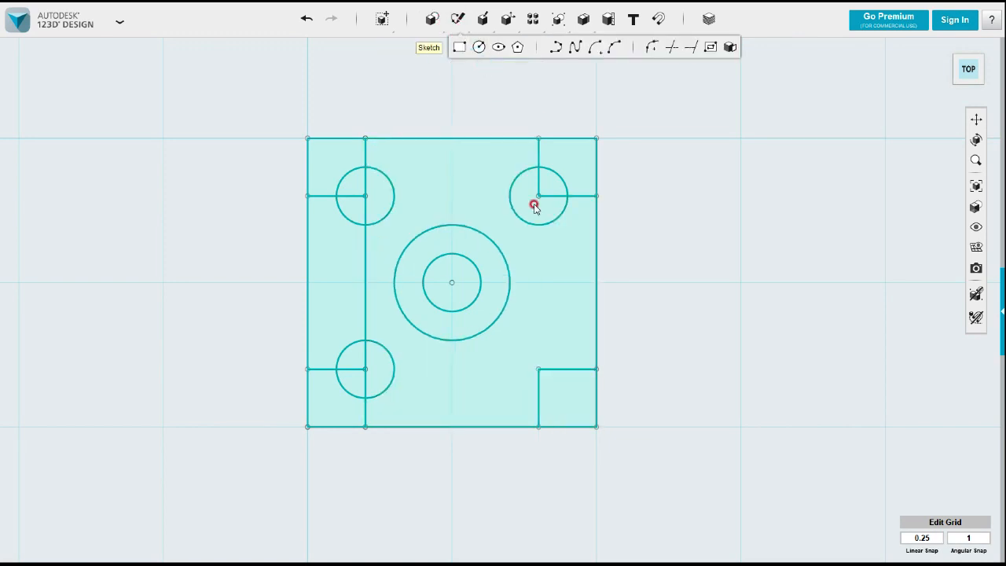
click(559, 370)
click(539, 369)
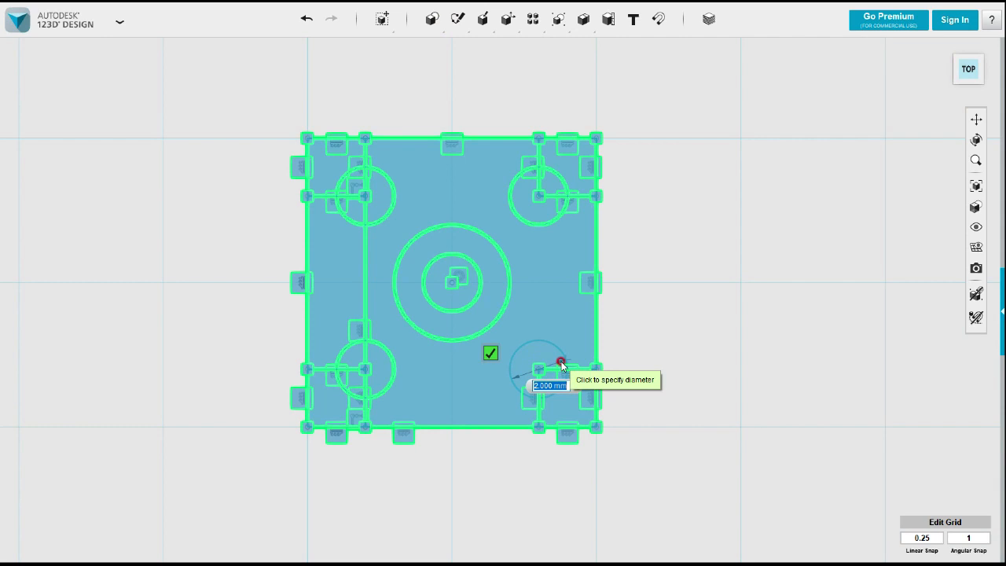
click(561, 364)
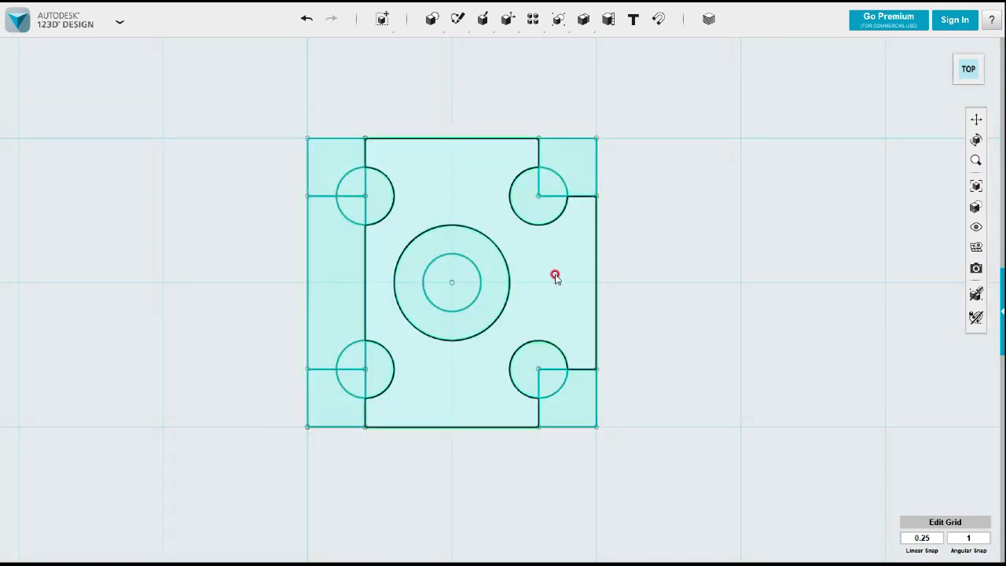
Delete the inner construction lines of the lower-right and upper-right small squares, keeping their circles.
mouse_move(623, 291)
right_down()
mouse_move(635, 241)
mouse_move(616, 251)
right_up()
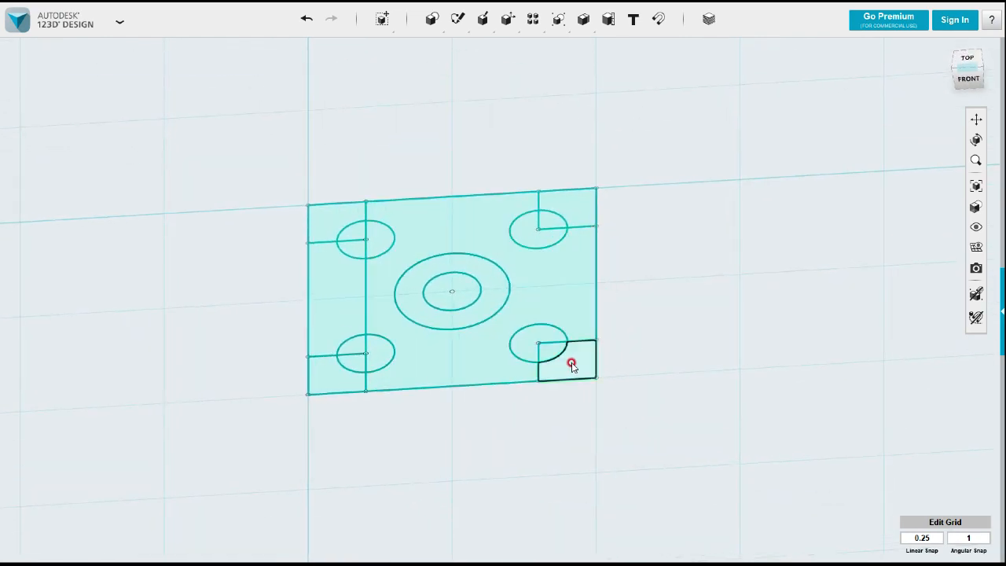
click(582, 344)
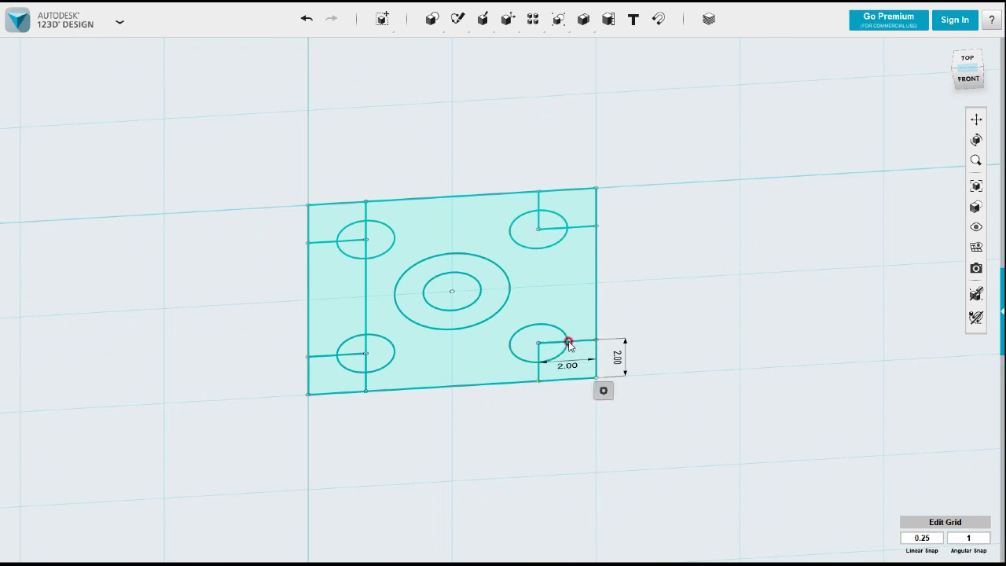
key(Delete)
click(538, 374)
key(Delete)
click(548, 222)
key(Delete)
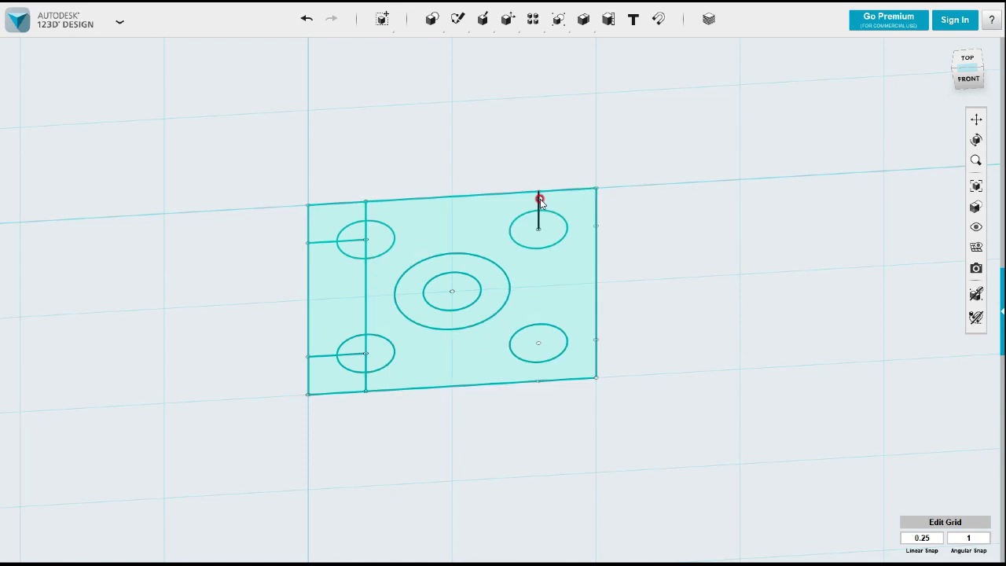
click(539, 203)
key(Delete)
Delete the construction lines of the upper-left small square, plus the lower-left square's horizontal line and the vertical line joining the two left circles.
click(320, 242)
key(Delete)
click(365, 212)
key(Delete)
click(320, 341)
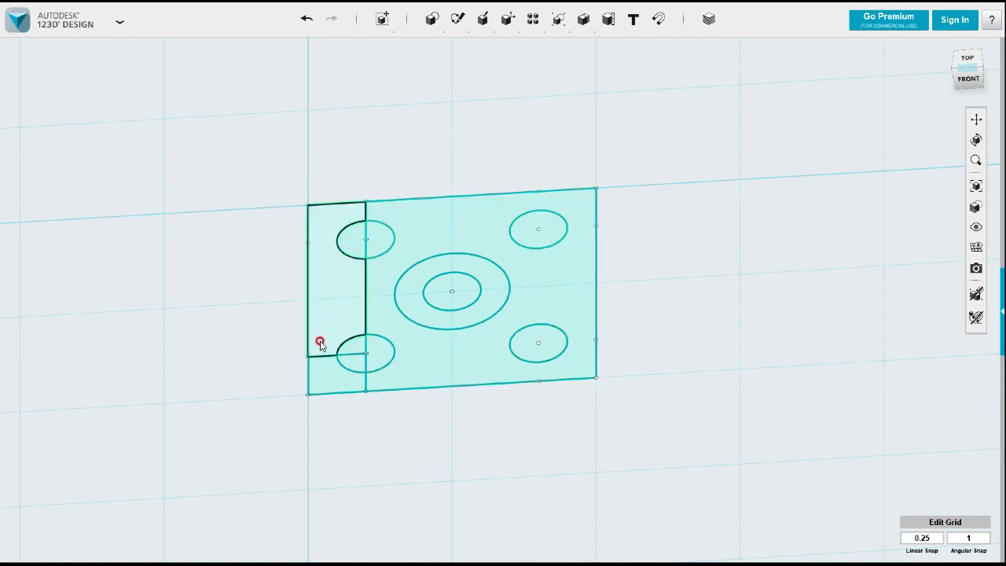
click(318, 355)
key(Delete)
click(364, 314)
key(Delete)
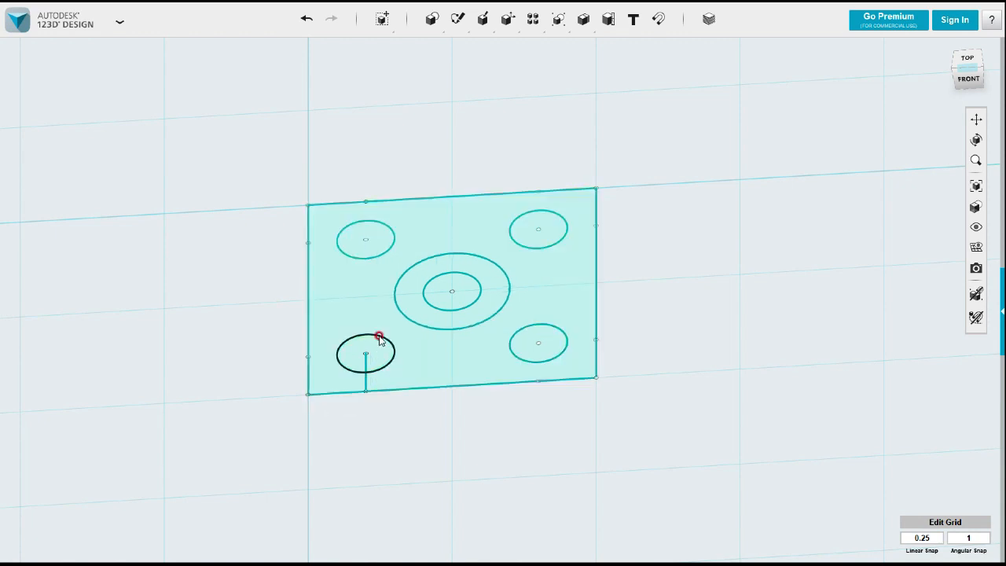
click(367, 380)
click(362, 381)
key(Delete)
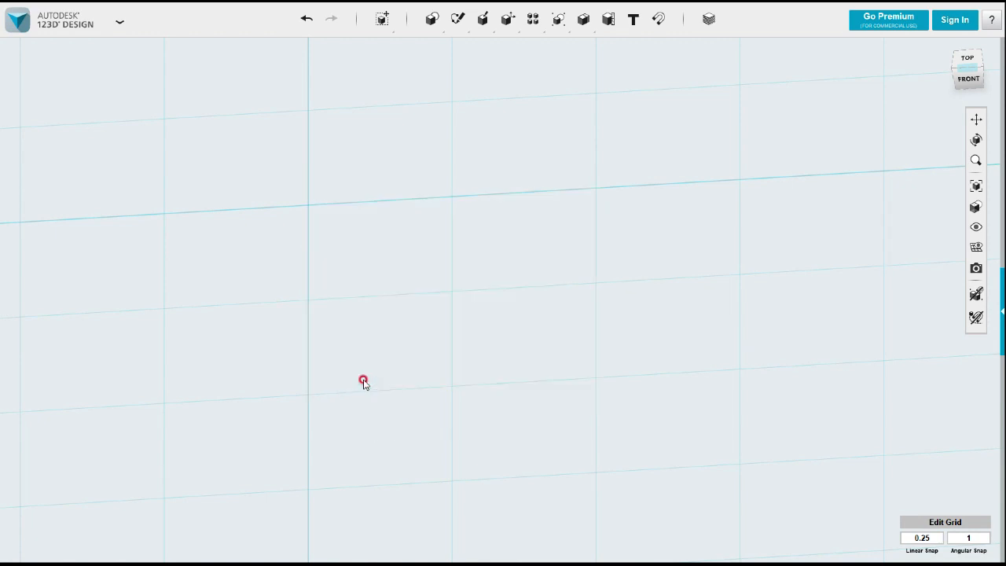
key(ctrl+z)
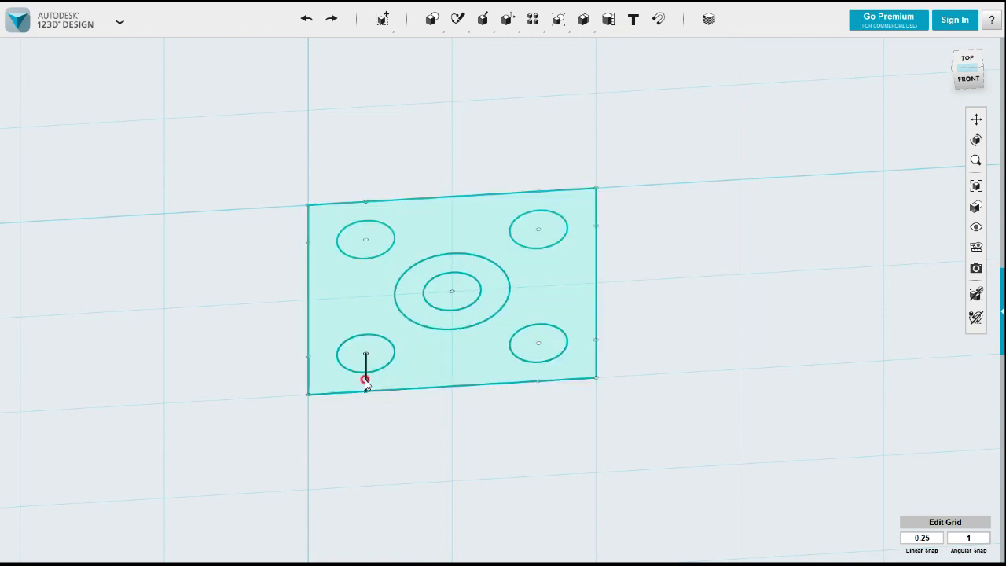
Delete the remaining vertical construction line running from the lower-left circle's centre to the large square's edge.
click(364, 380)
key(Delete)
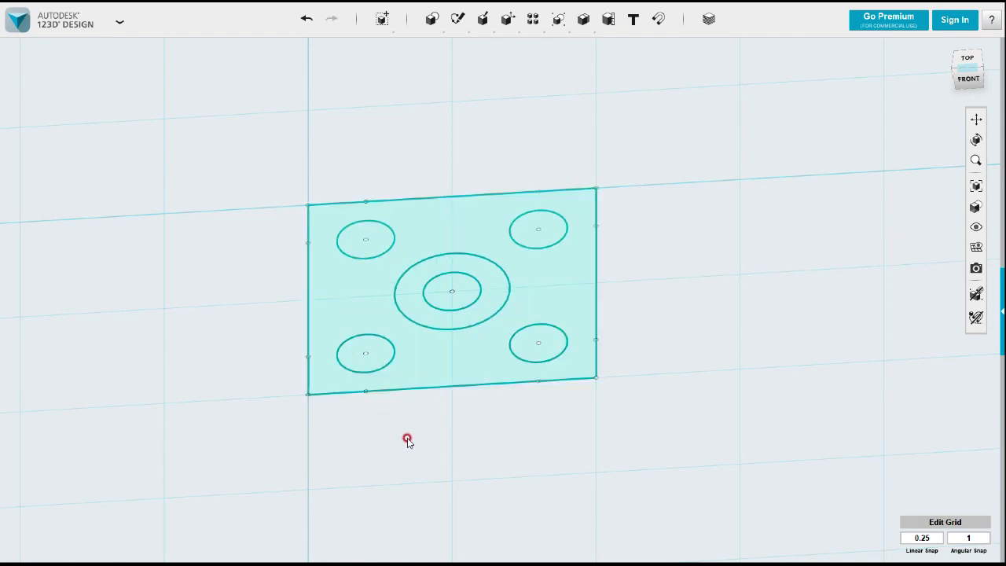
Extrude the large square profile upward 3 mm, leaving out the four corner circles and the centre circles.
click(446, 346)
mouse_move(466, 396)
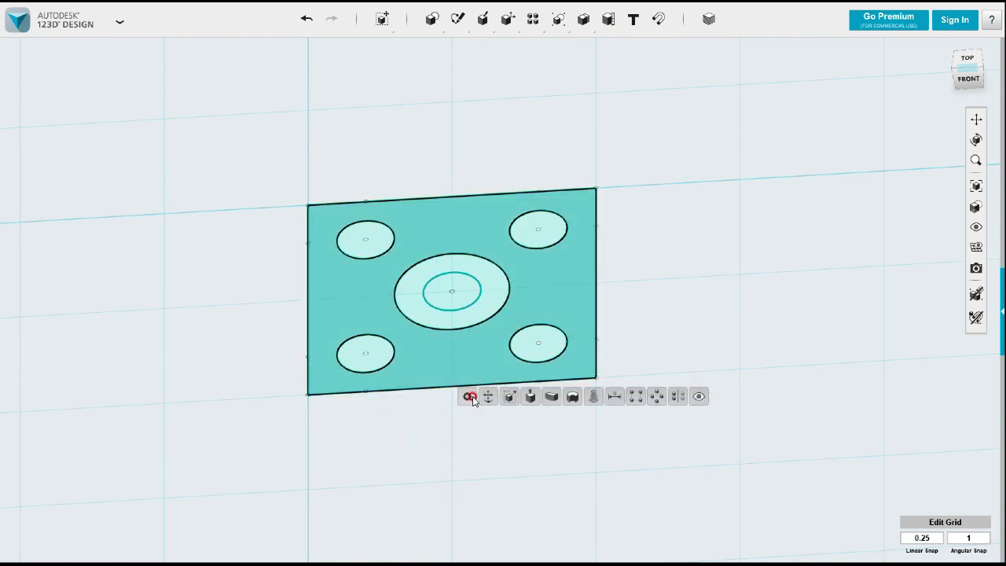
click(530, 397)
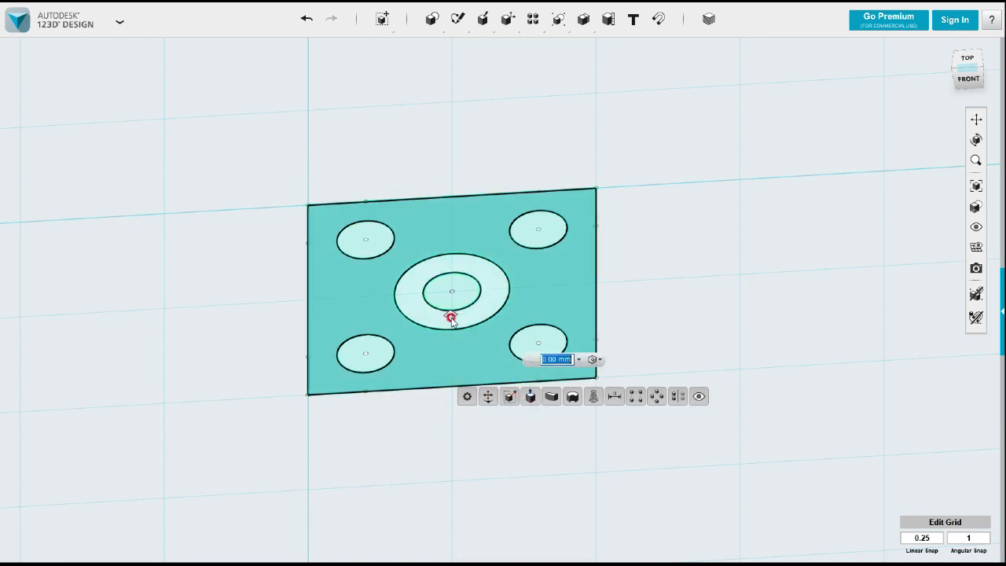
drag(451, 296, 447, 285)
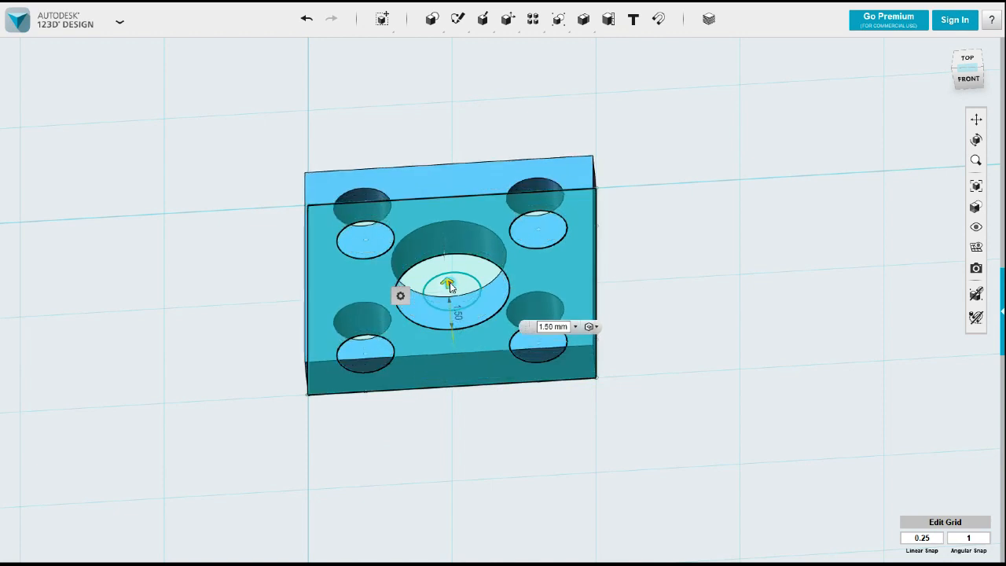
click(541, 326)
text(3)
key(Return)
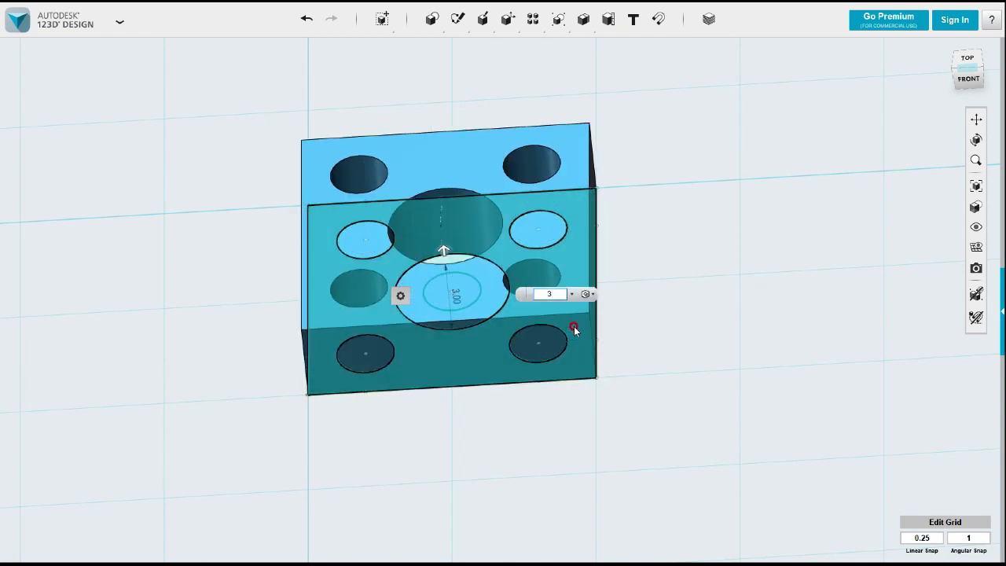
Extrude the ring between the two concentric centre circles upward 9 mm as a hollow cylinder.
right_drag(638, 338, 646, 377)
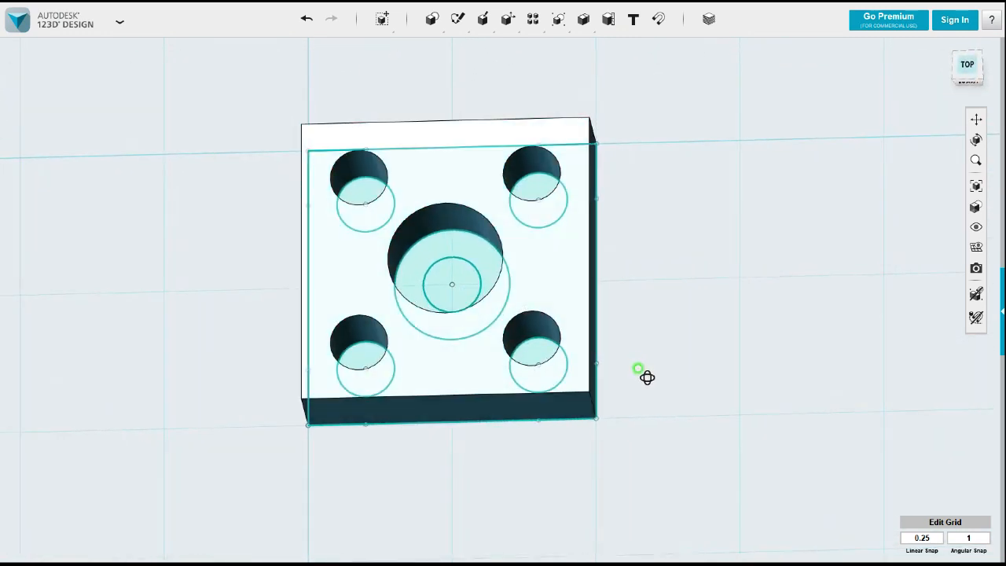
click(487, 267)
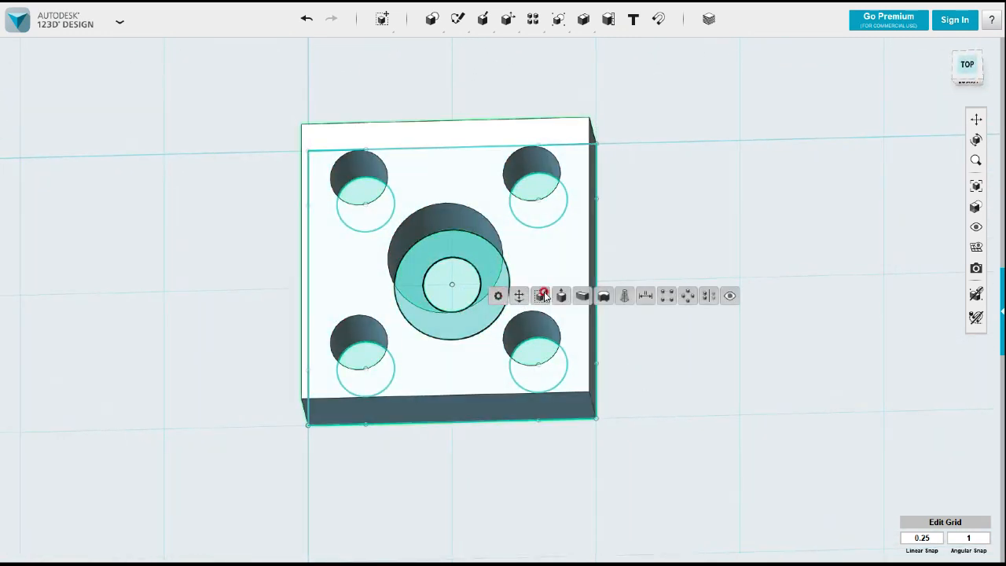
click(561, 295)
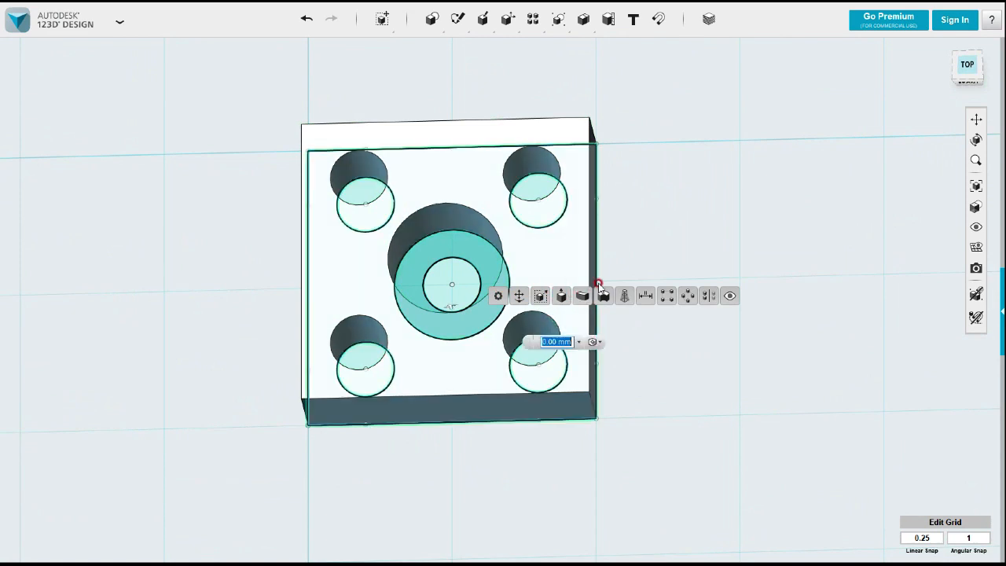
right_drag(642, 220, 532, 249)
drag(451, 296, 438, 89)
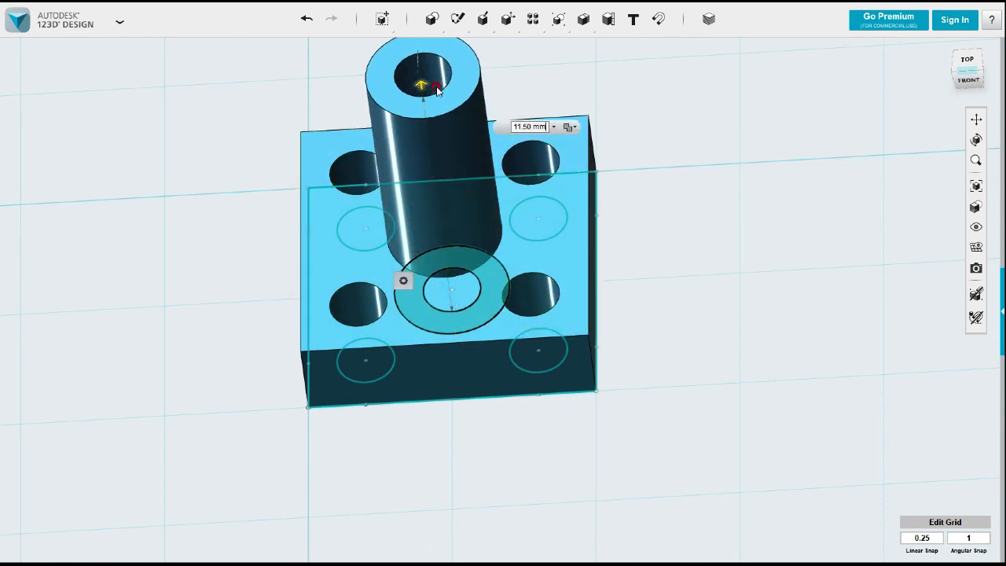
drag(513, 127, 557, 129)
text(9)
key(Return)
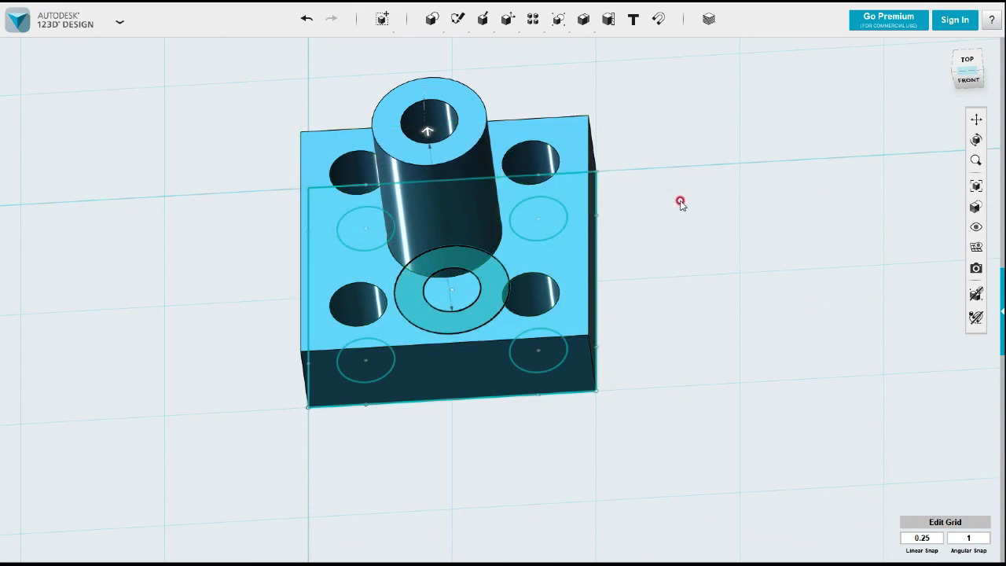
Fillet three of the plate's vertical corner edges together with a 2 mm radius.
right_drag(674, 230, 655, 247)
right_drag(583, 329, 557, 332)
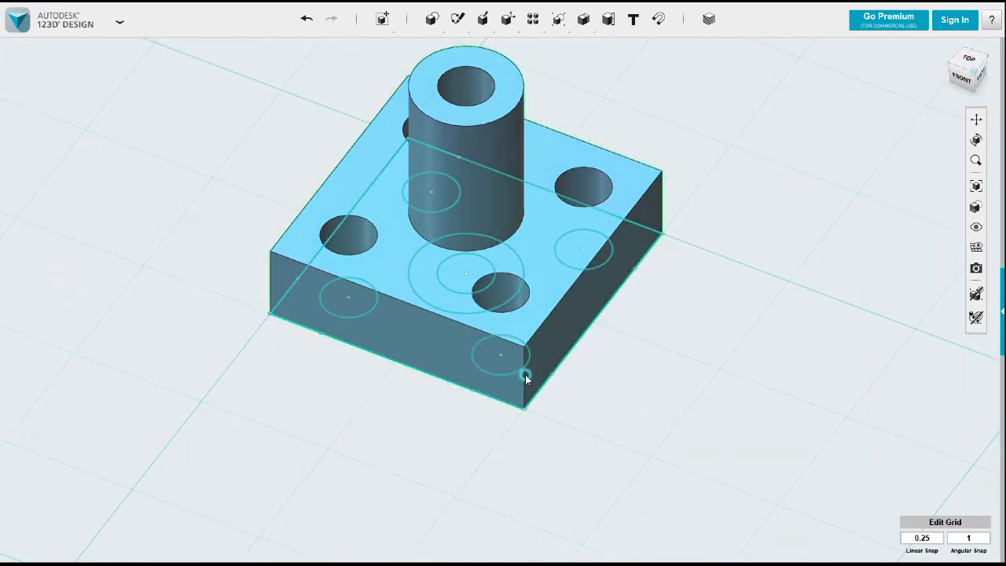
click(525, 385)
click(525, 385)
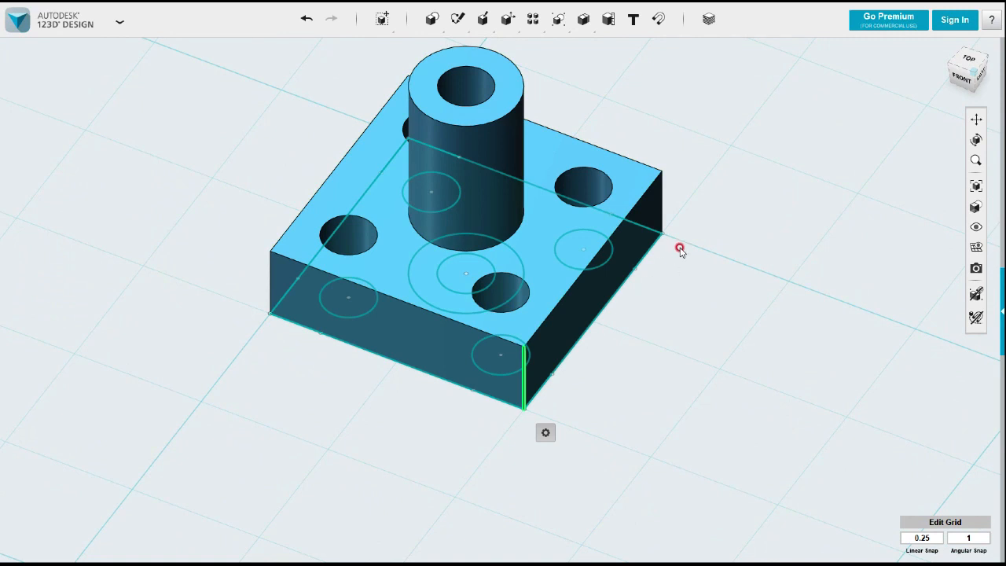
shift+click(662, 205)
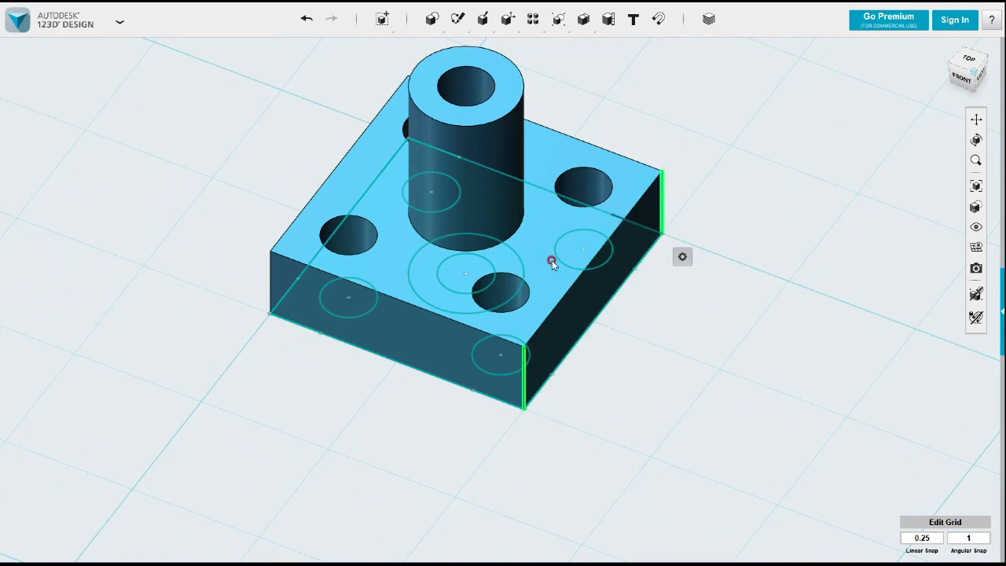
shift+click(269, 283)
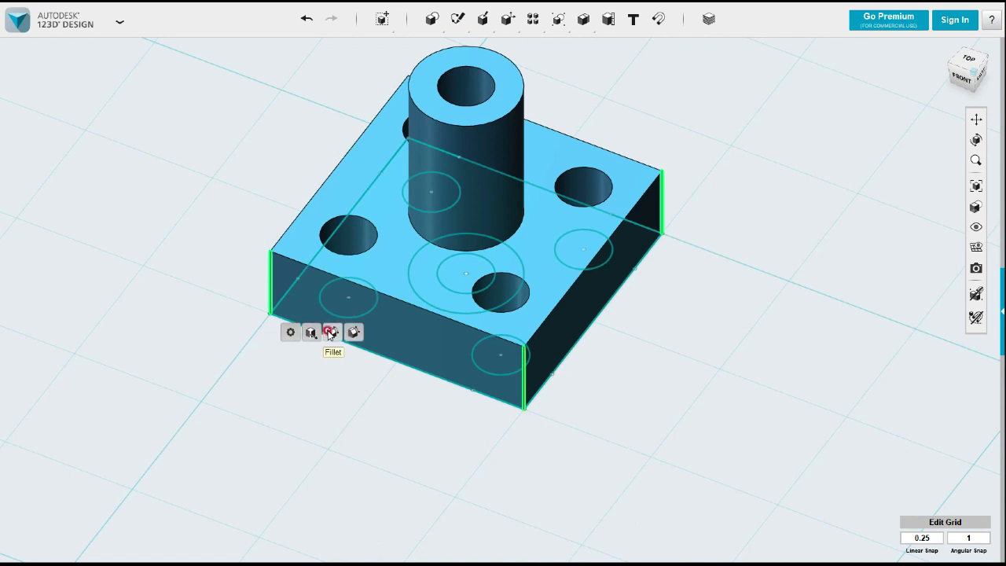
click(331, 333)
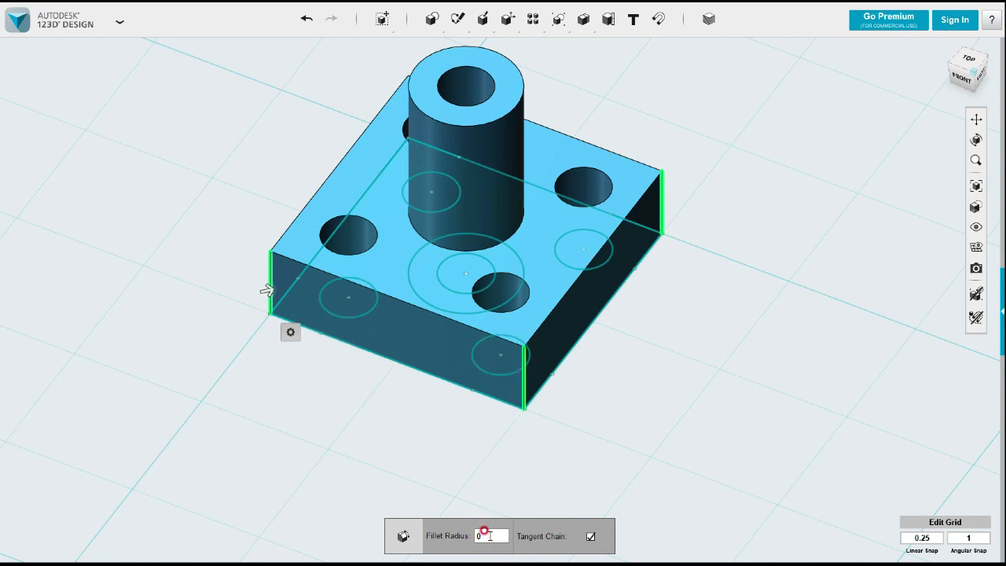
text(2)
click(468, 448)
Fillet the plate's fourth vertical corner edge with a 2 mm radius.
right_drag(381, 442, 539, 435)
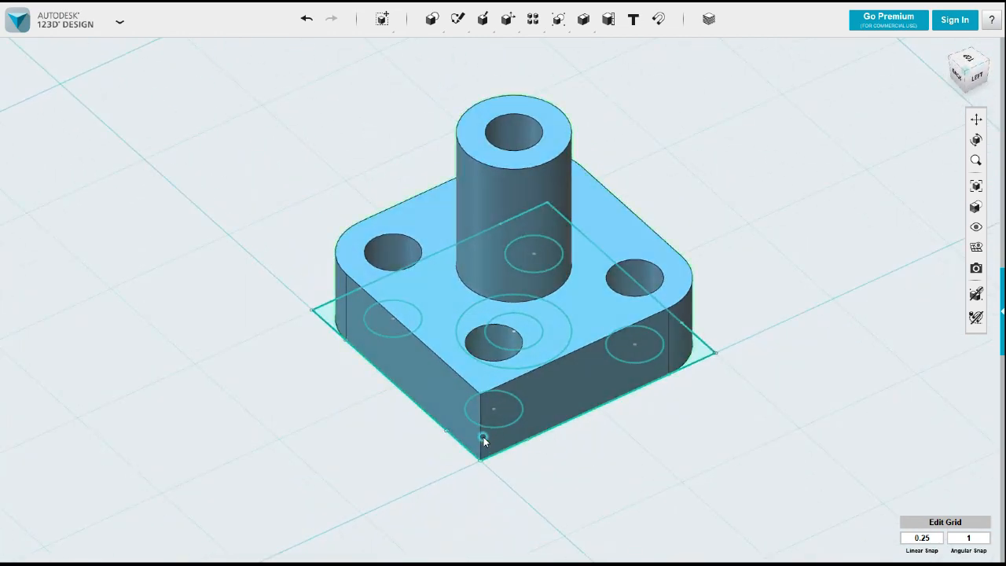
click(477, 441)
click(477, 439)
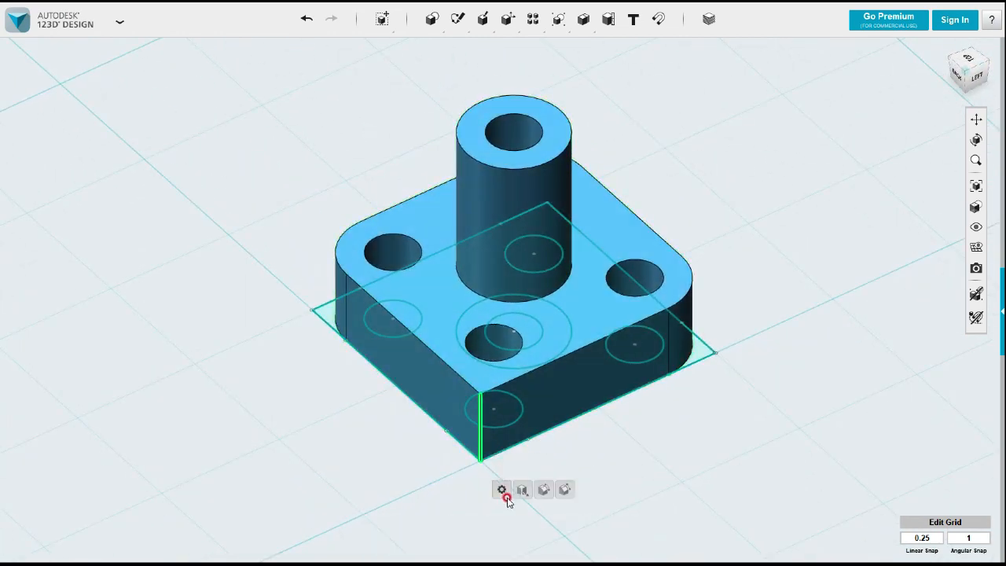
click(541, 490)
click(490, 532)
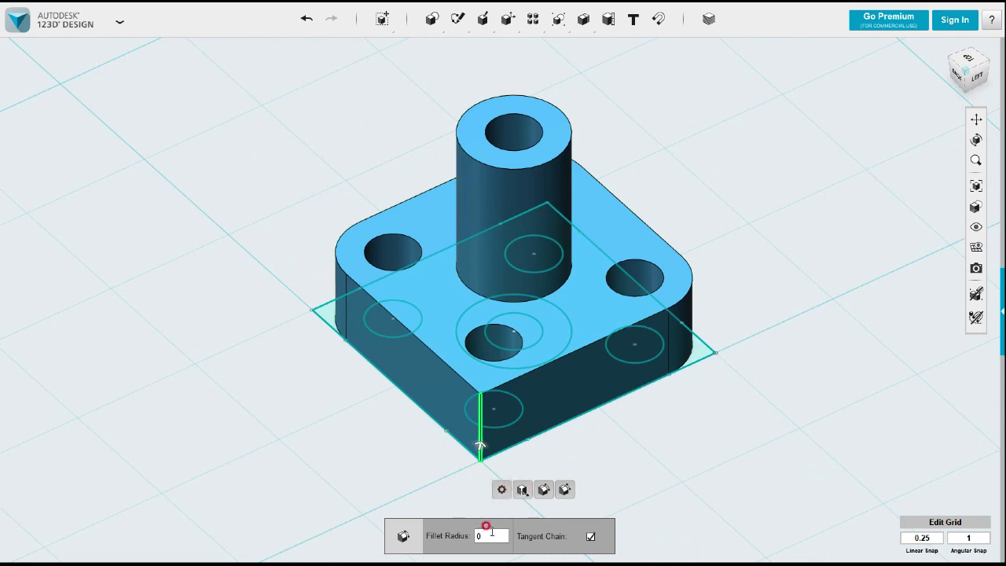
text(2)
click(631, 468)
Fillet the circular edge where the hollow cylinder meets the plate's top face with a 1 mm radius.
mouse_move(631, 466)
right_down()
mouse_move(615, 453)
mouse_move(632, 467)
right_up()
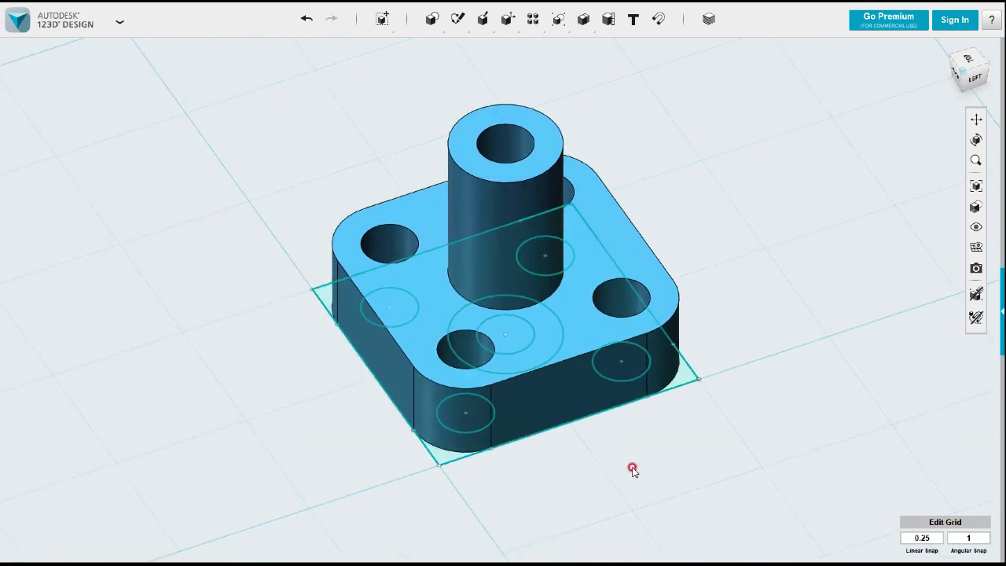
click(550, 303)
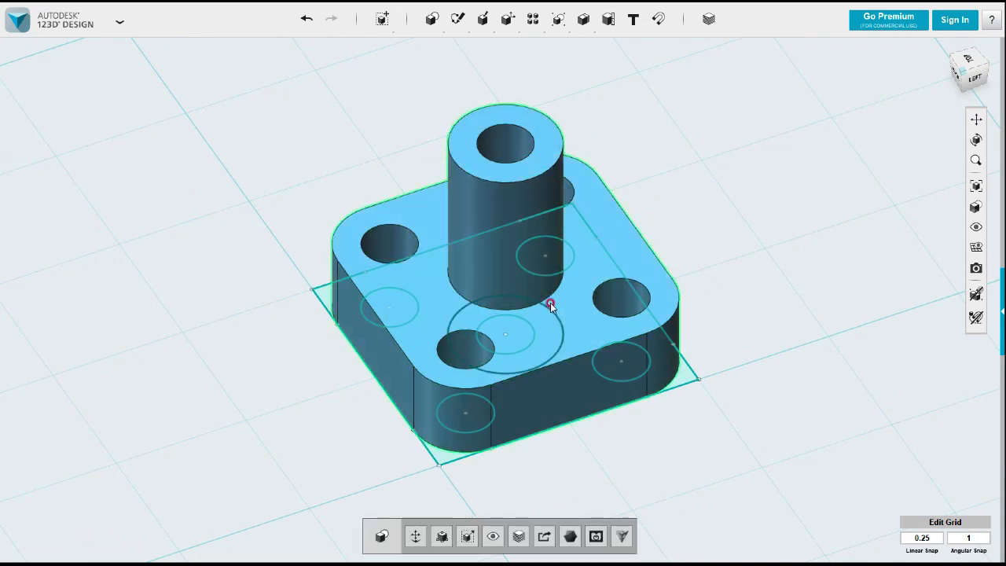
click(549, 299)
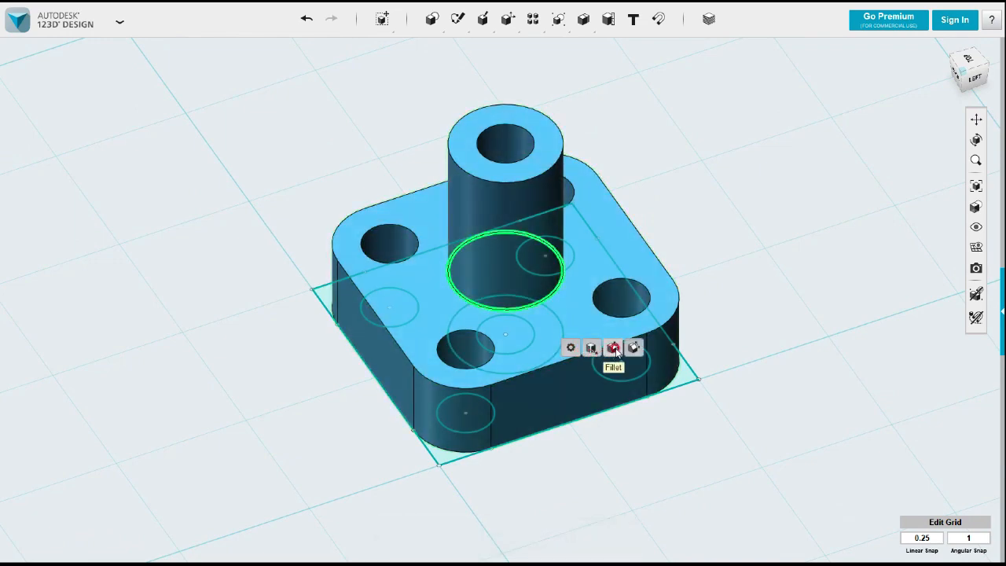
click(612, 347)
text(0.375)
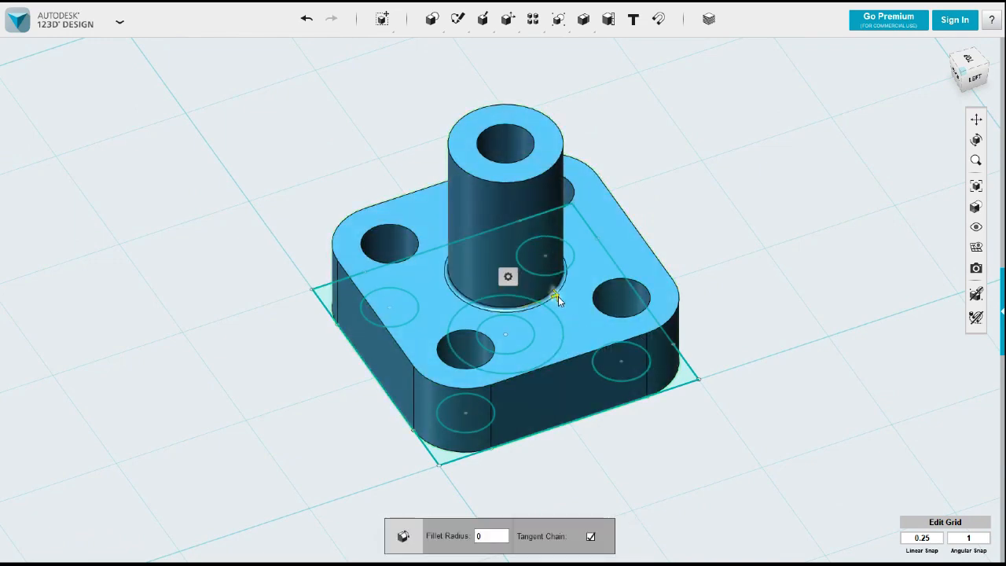
key(BackSpace)
key(BackSpace)
key(BackSpace)
text(5)
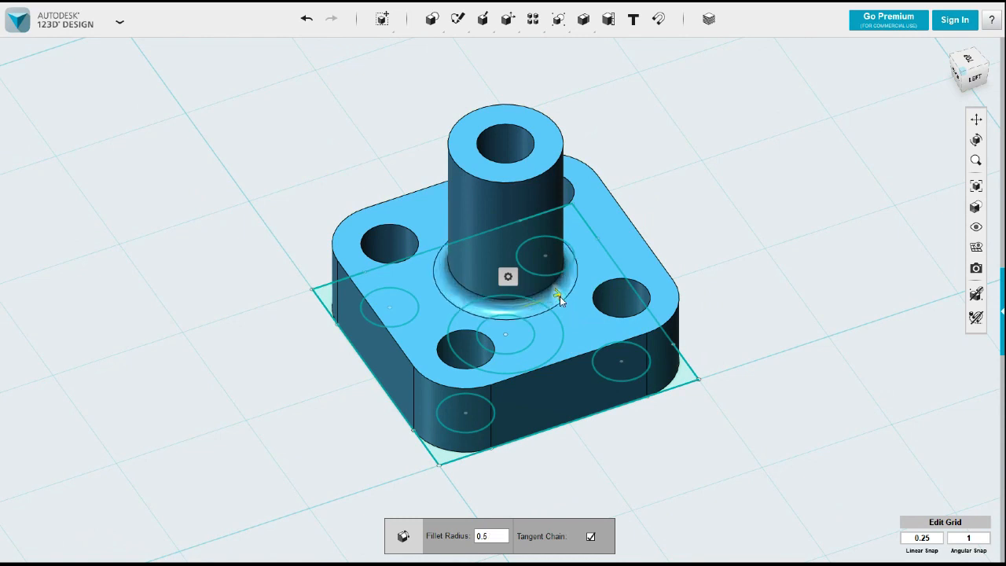
drag(492, 533, 455, 532)
text(1)
click(635, 438)
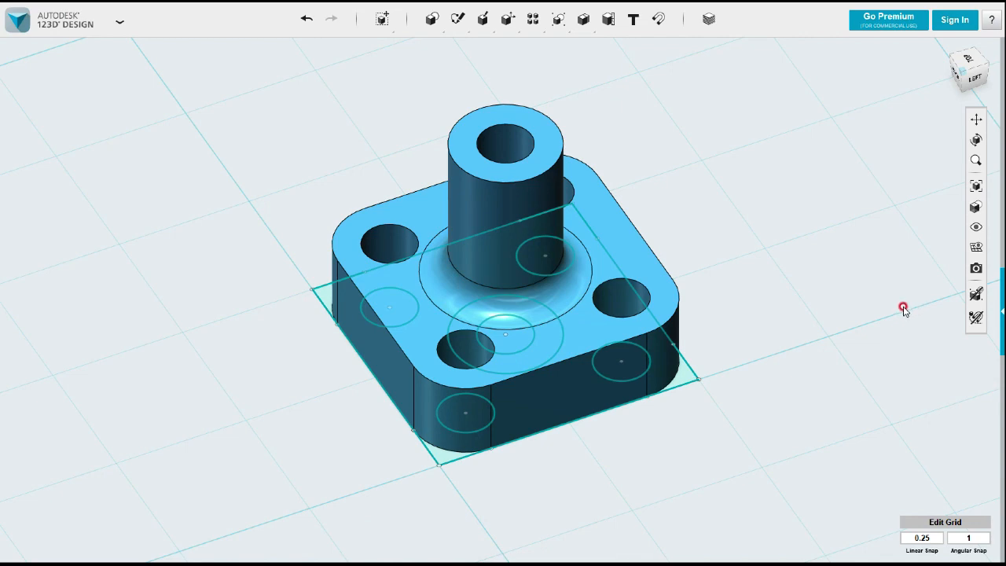
Hide the sketches so only the finished plate and hollow cylinder are shown, and view the part from its front corner.
mouse_move(976, 227)
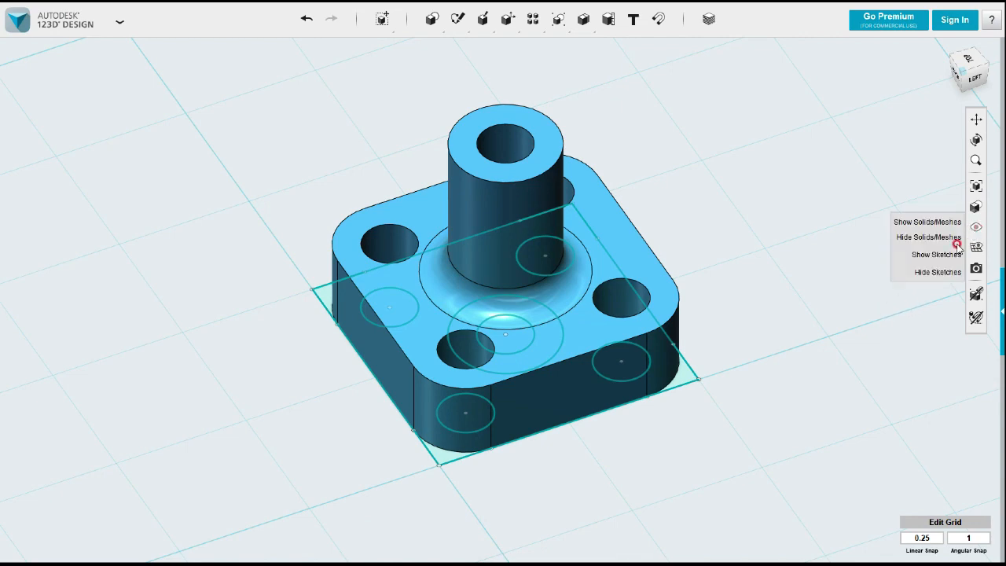
click(927, 270)
mouse_move(790, 331)
right_down()
mouse_move(799, 339)
mouse_move(742, 348)
right_up()
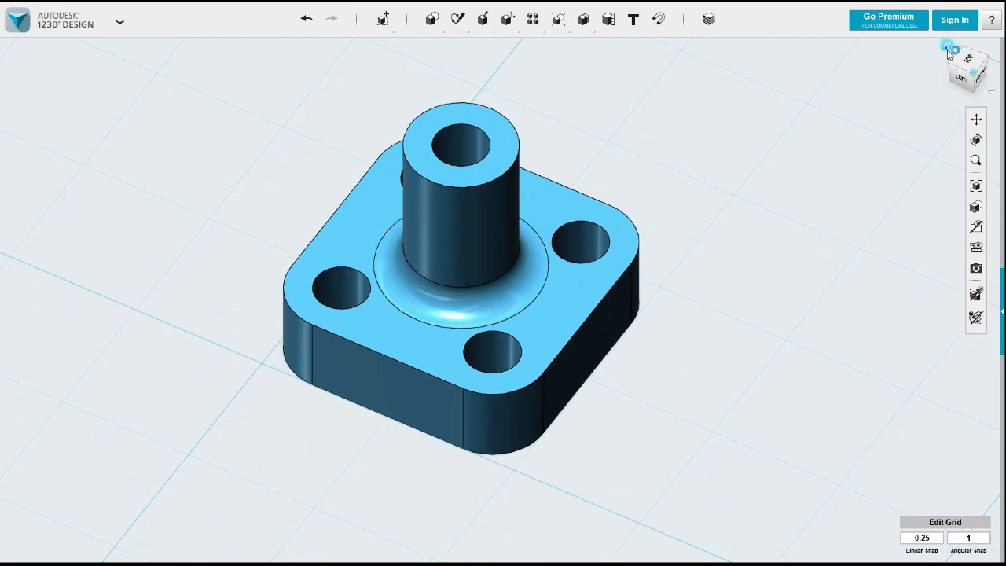
click(949, 51)
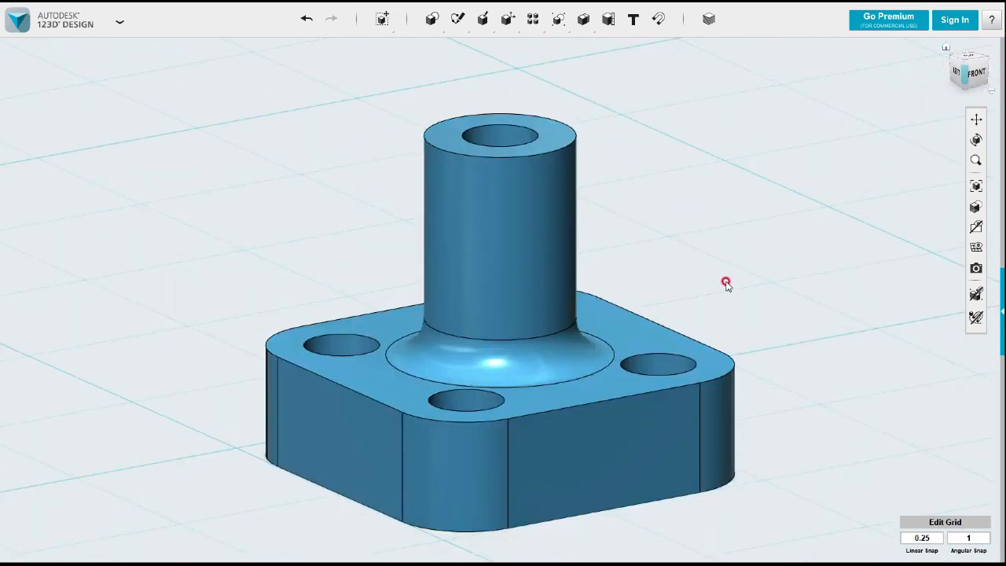
scroll(710, 284, down, 1)
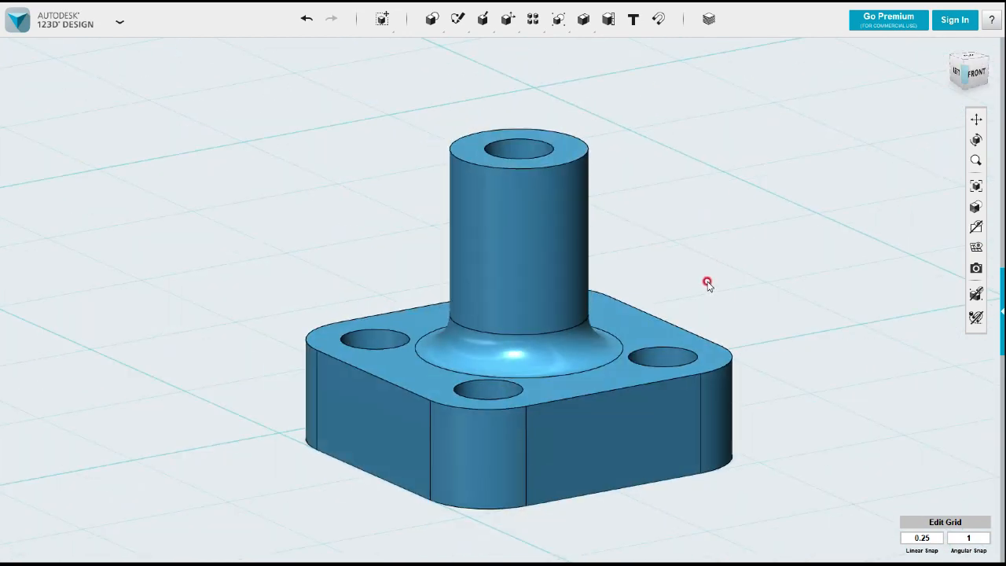
scroll(708, 284, down, 1)
scroll(697, 253, up, 3)
middle_drag(675, 257, 653, 243)
scroll(654, 243, down, 2)
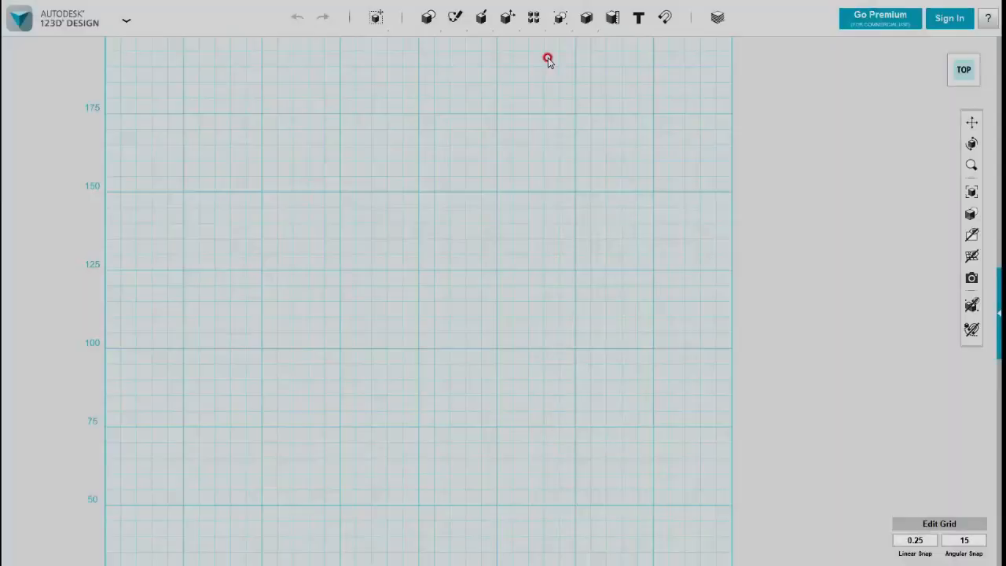
Sketch a rectangle 44 mm long and 4 mm wide on the grid of the new design.
mouse_move(455, 19)
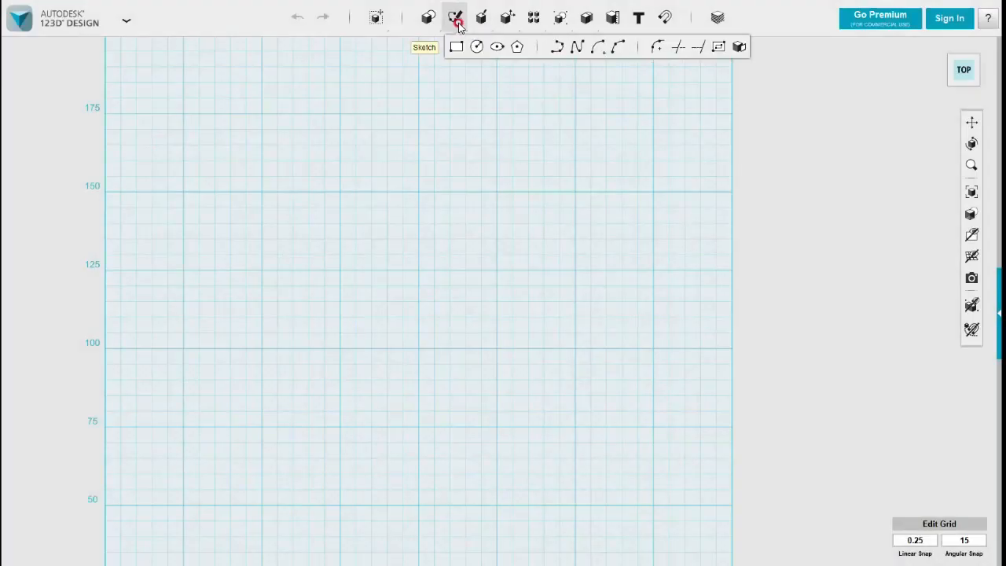
click(455, 48)
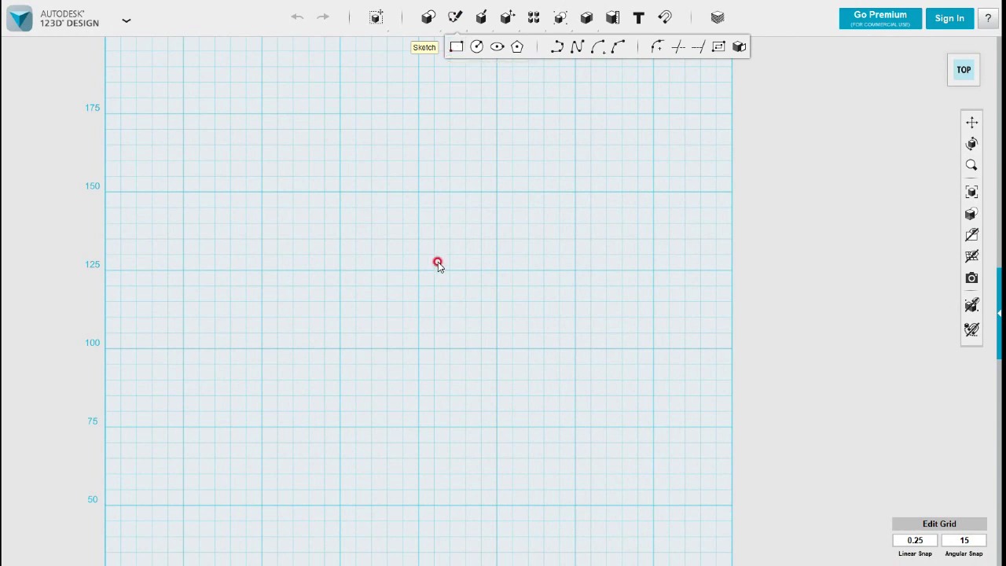
click(341, 191)
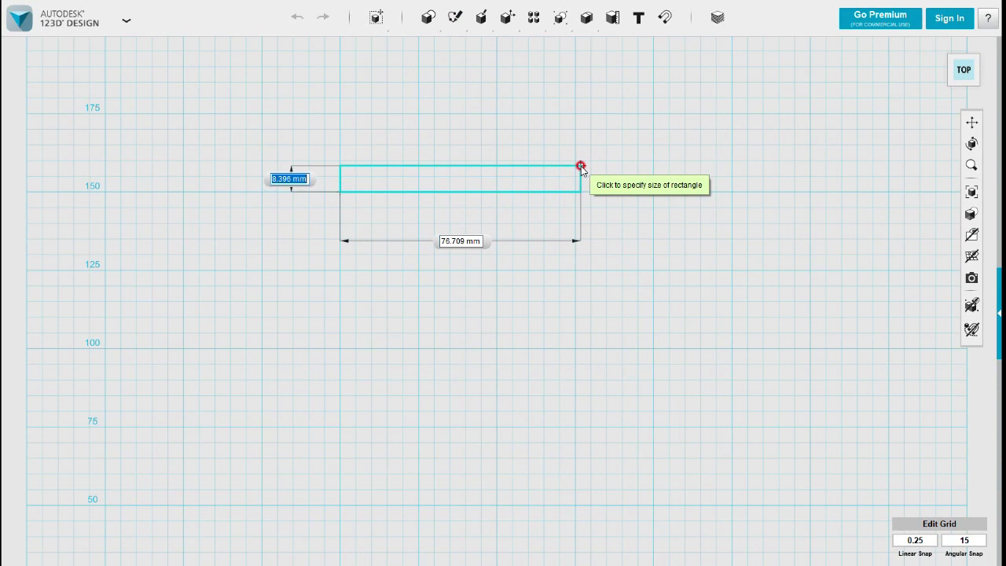
text(4)
key(Tab)
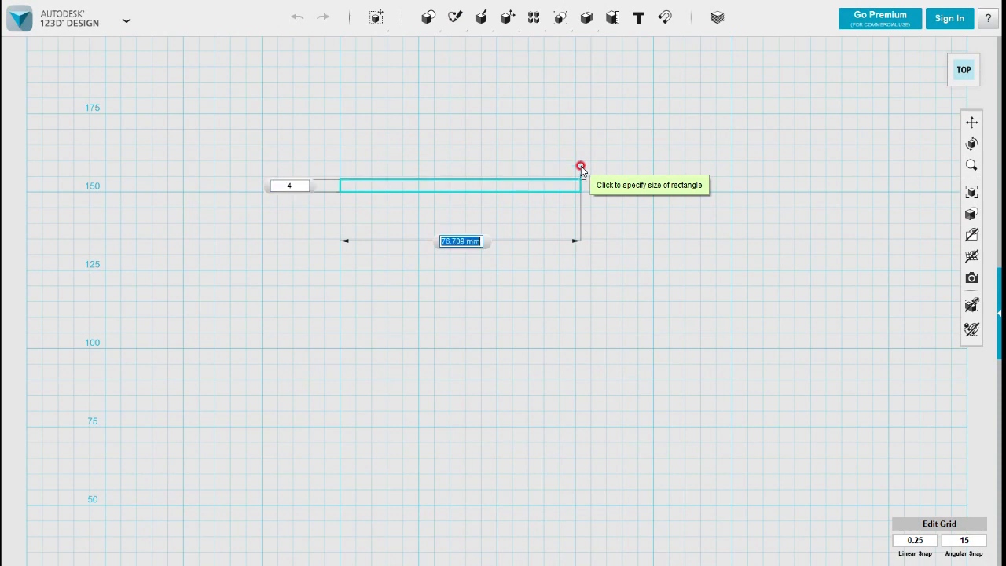
text(44)
key(Return)
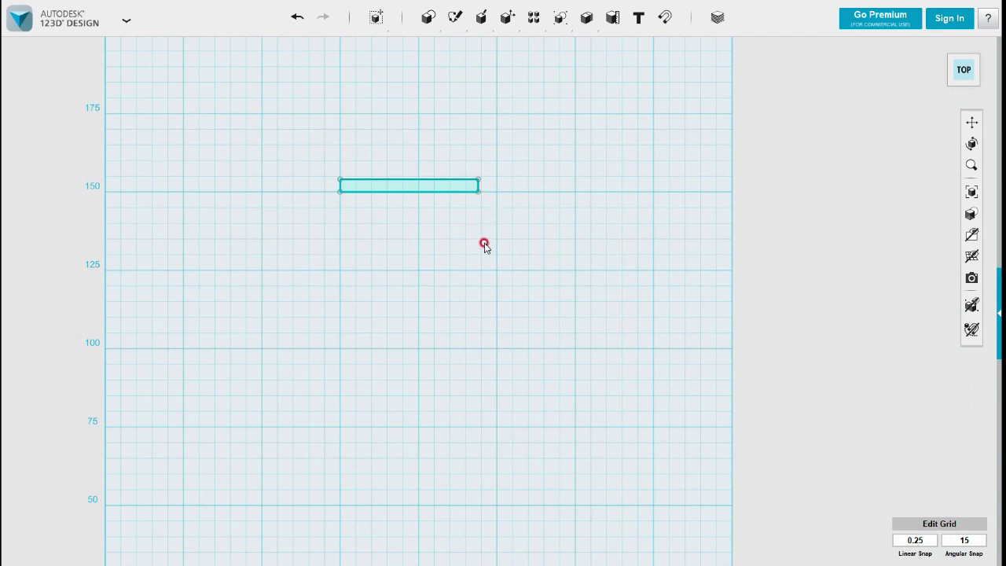
Extrude the narrow rectangle upward 25 mm into an upright wall.
mouse_move(452, 273)
middle_down()
mouse_move(494, 328)
mouse_move(539, 355)
middle_up()
right_drag(538, 329, 541, 289)
scroll(480, 258, up, 5)
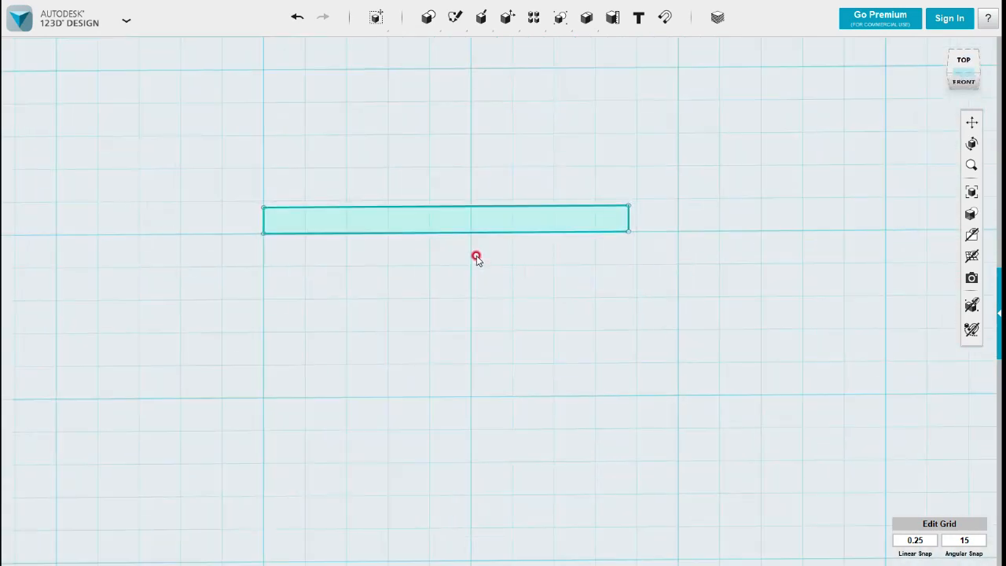
click(440, 225)
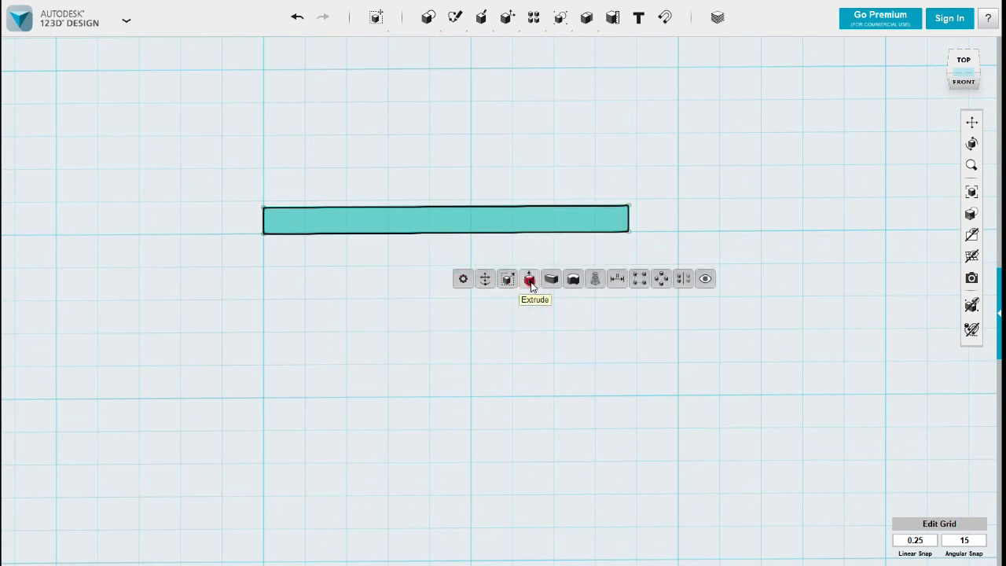
click(528, 278)
drag(446, 207, 444, 101)
click(554, 145)
text(25)
key(Return)
right_drag(538, 281, 521, 418)
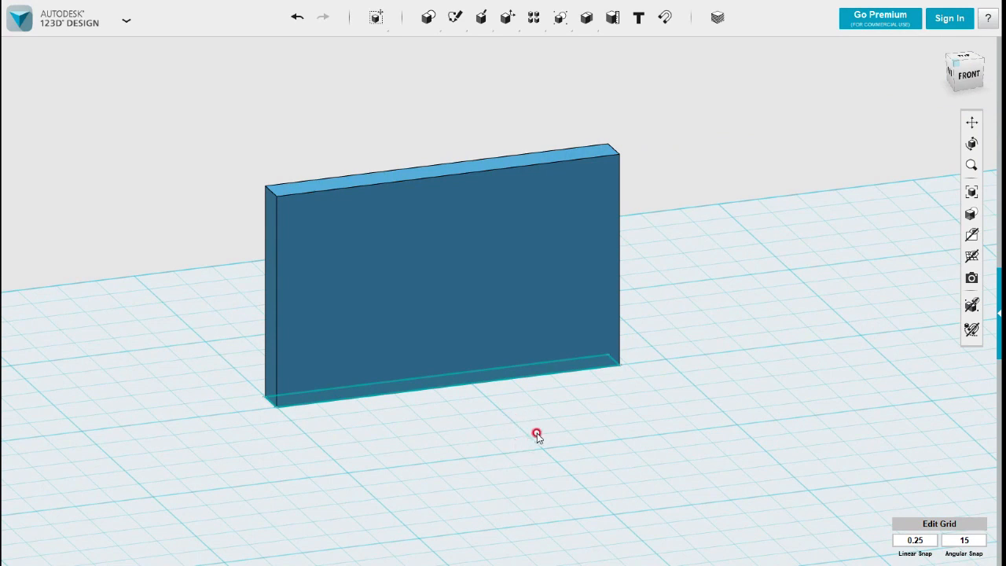
Undo the wall's extrusion and the narrow rectangle sketch beneath it.
scroll(541, 424, down, 5)
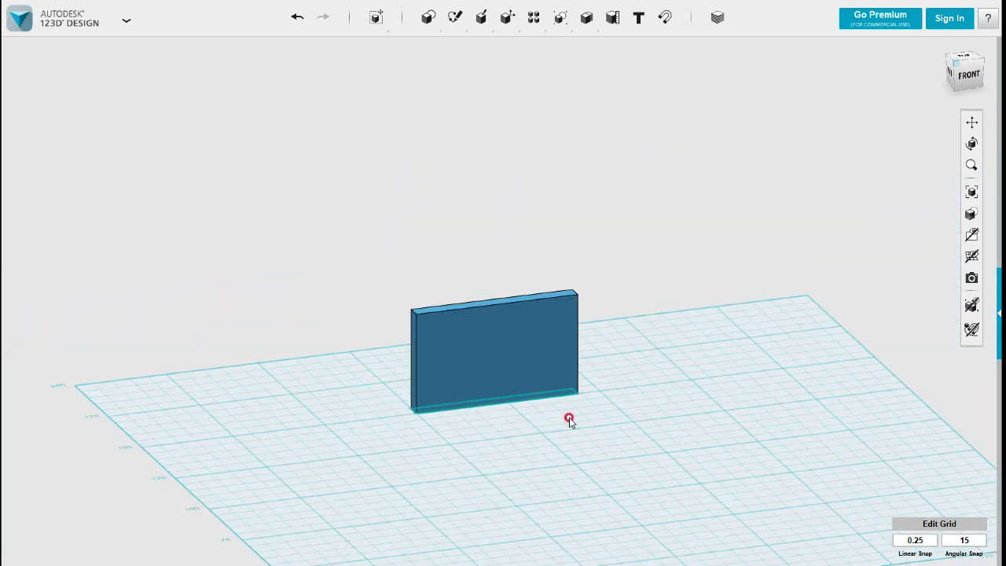
right_drag(598, 424, 610, 449)
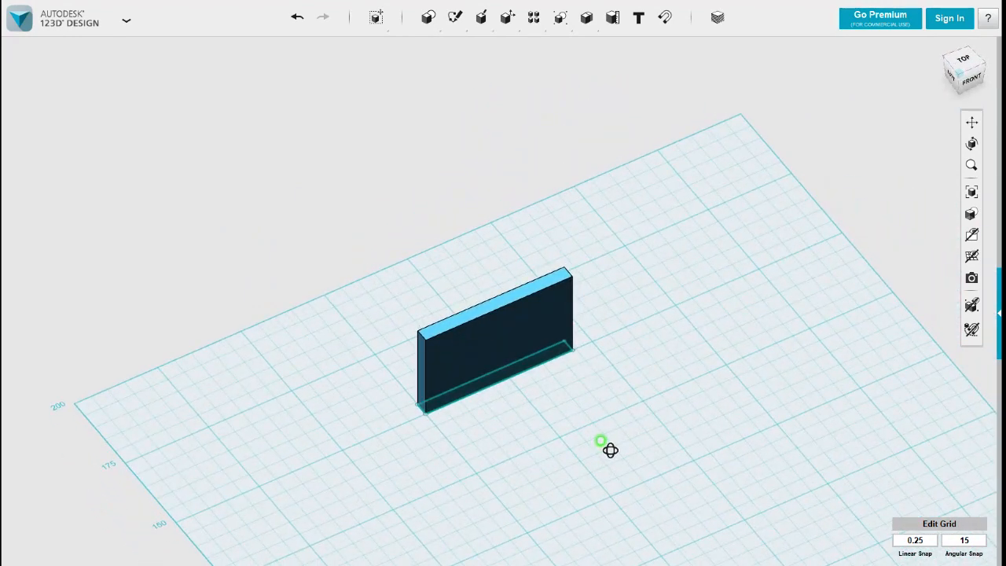
scroll(566, 388, down, 2)
scroll(573, 392, up, 5)
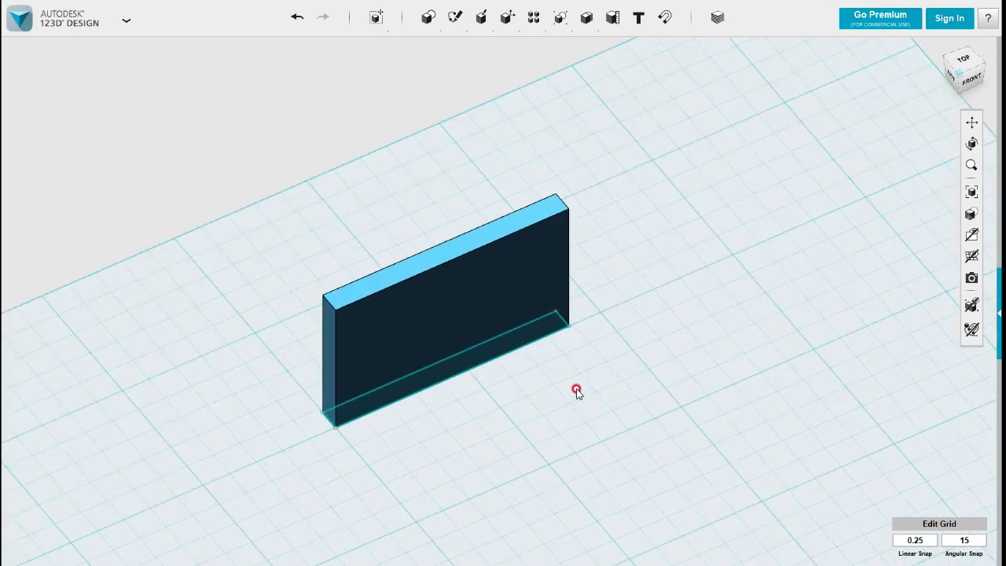
scroll(592, 214, down, 3)
mouse_move(583, 352)
middle_down()
mouse_move(512, 263)
mouse_move(515, 273)
middle_up()
key(ctrl+z)
key(ctrl+z)
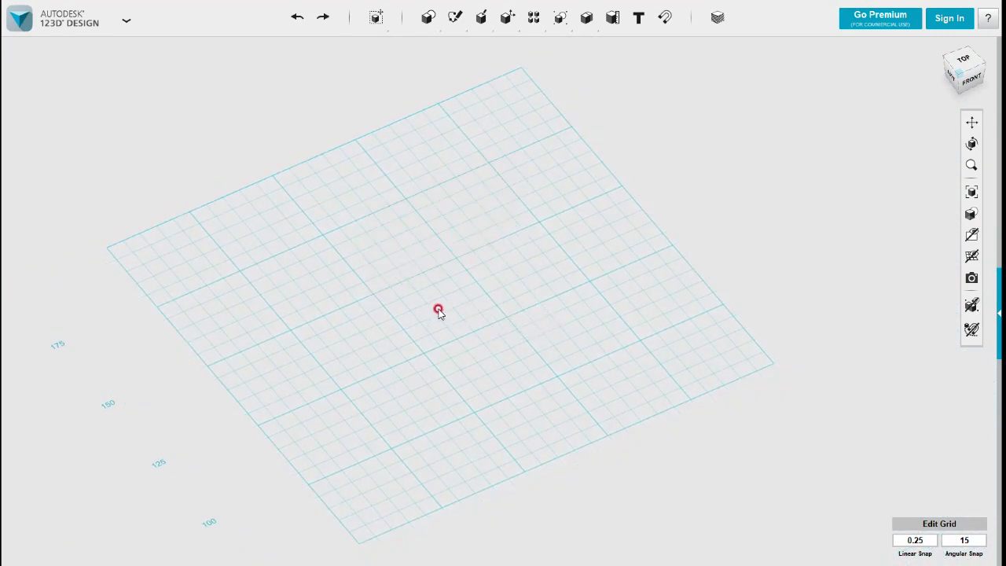
mouse_move(455, 19)
click(456, 46)
click(430, 290)
key(Escape)
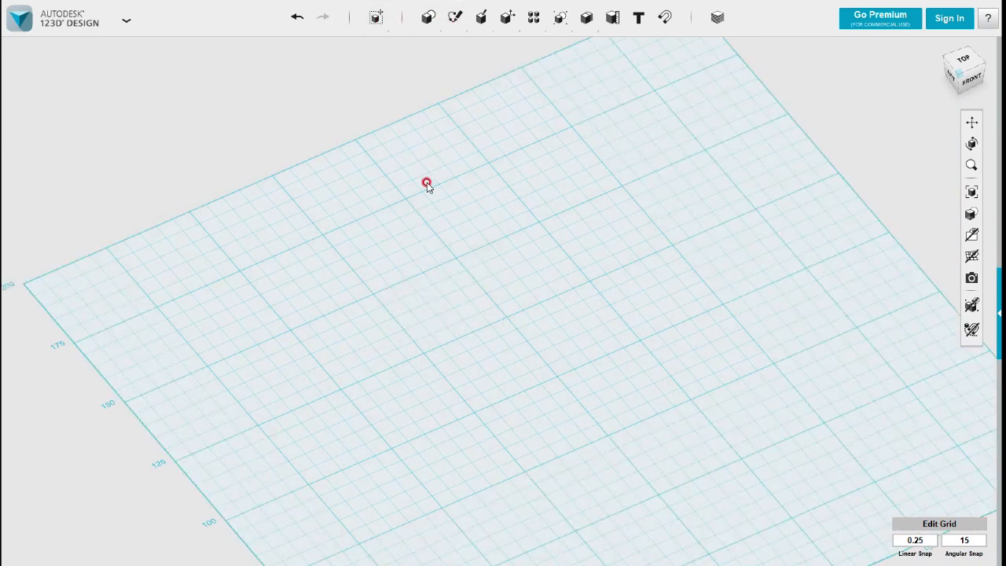
Sketch a rectangle 44 mm long and 38 mm wide on the grid.
click(456, 18)
click(456, 45)
click(388, 291)
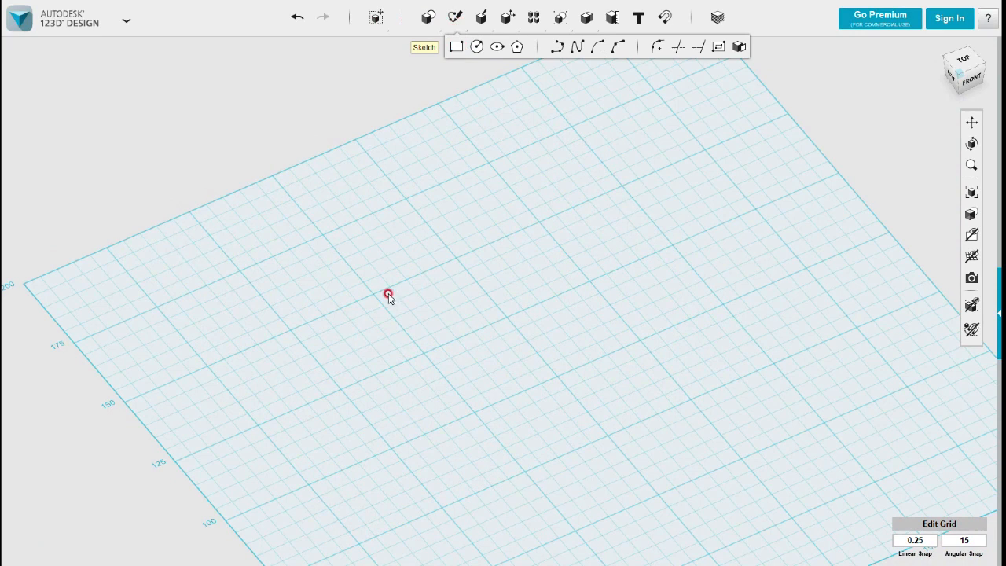
click(376, 292)
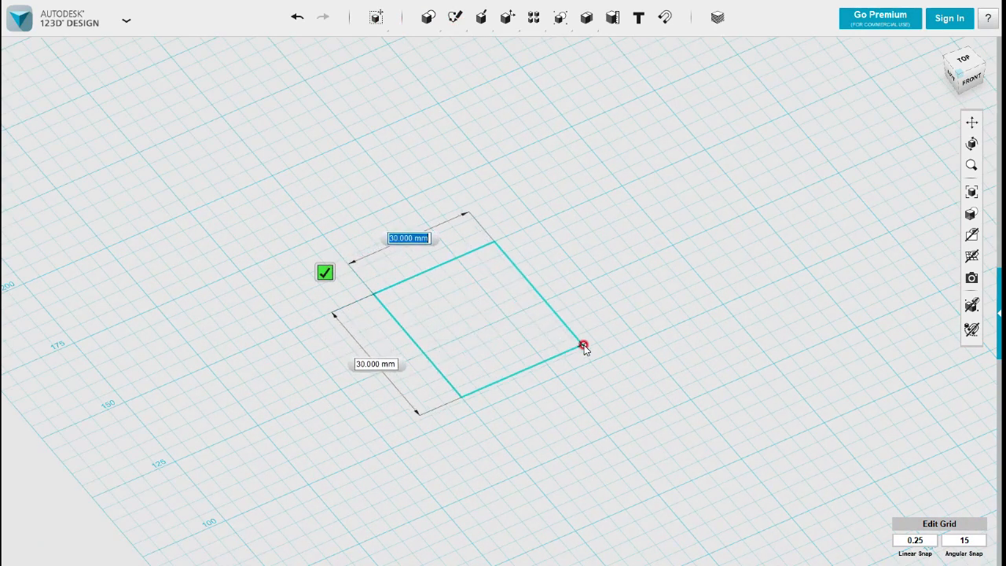
text(44)
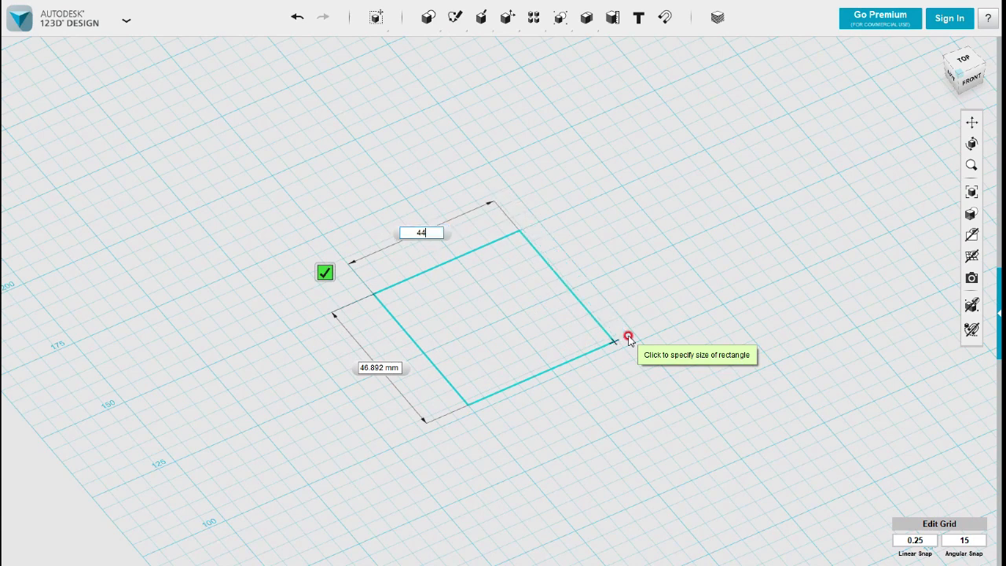
key(Tab)
text(3)
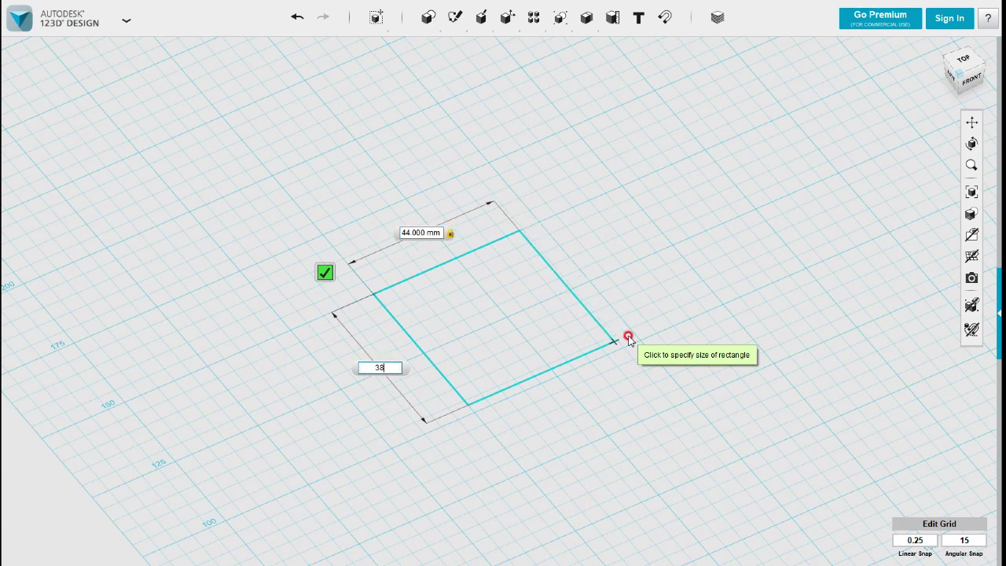
text(8)
key(Tab)
key(Return)
Within the same sketch, add a 44 by 4 mm rectangle inside the large rectangle along its back long edge.
scroll(519, 320, up, 2)
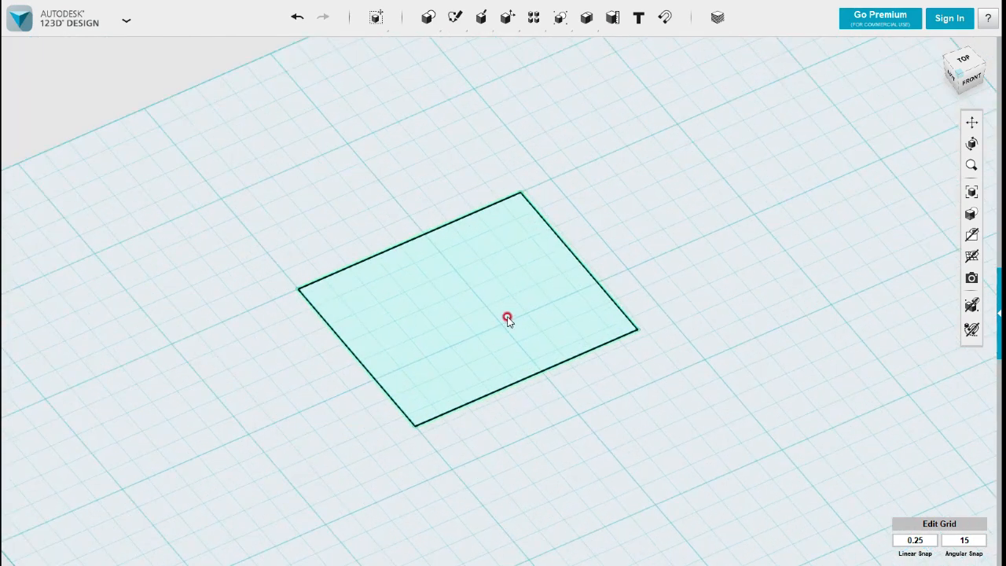
scroll(507, 318, up, 1)
scroll(504, 318, down, 1)
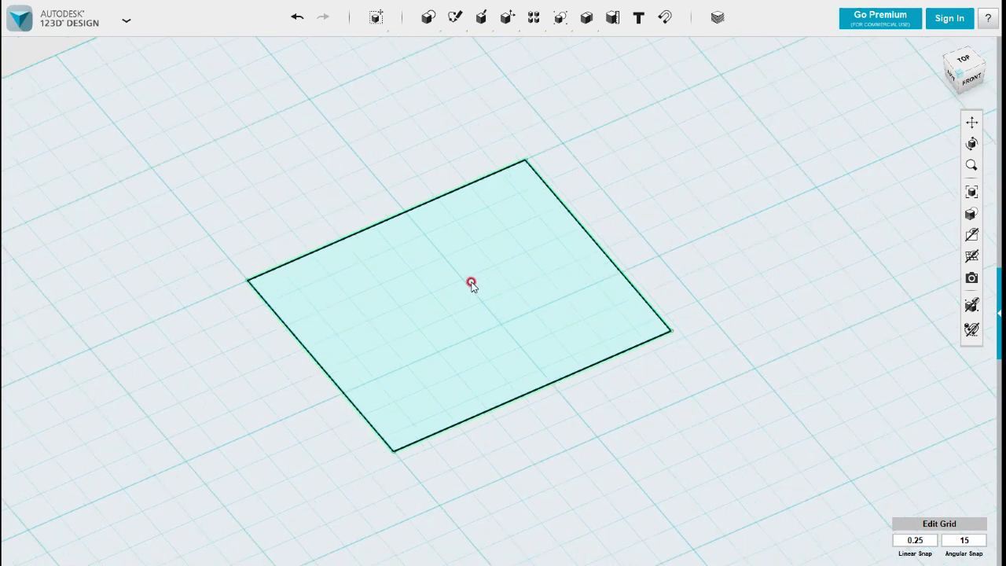
mouse_move(455, 22)
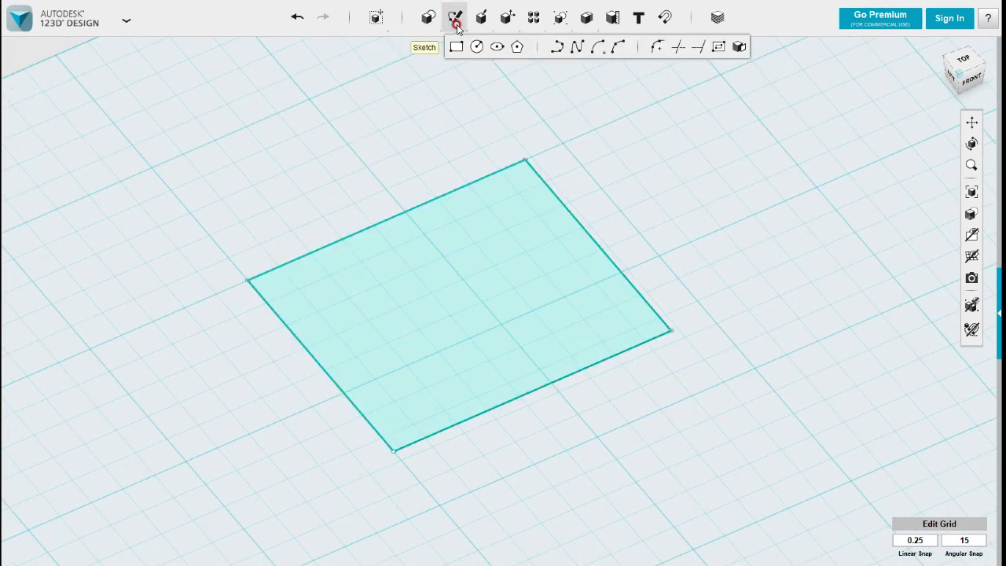
click(406, 229)
click(247, 279)
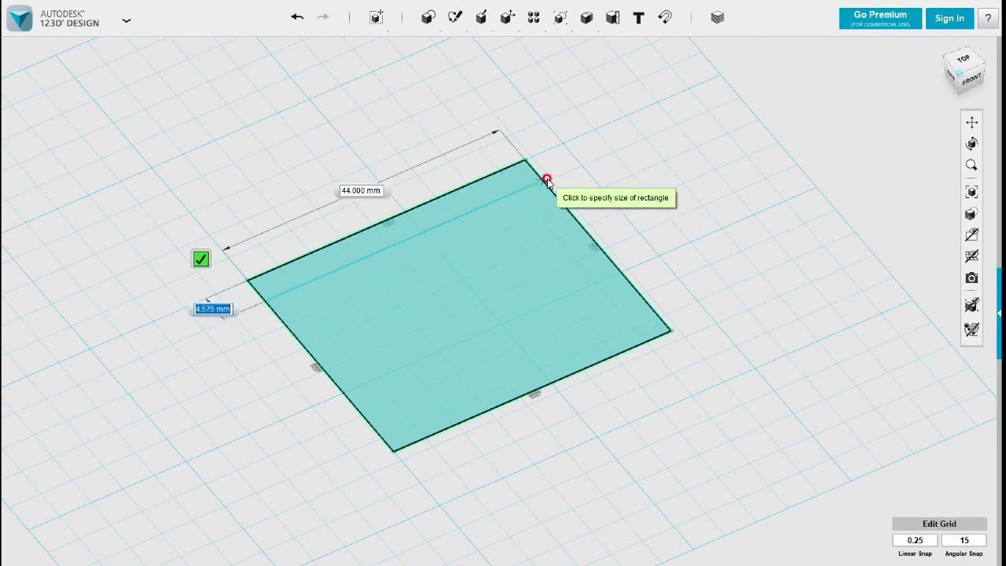
text(4)
key(Return)
key(Return)
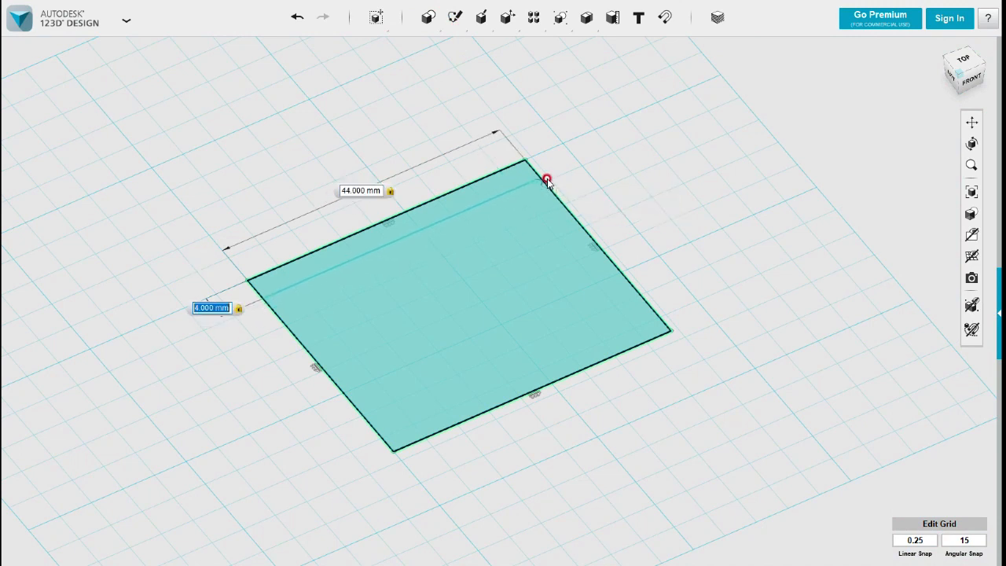
Add a 44 by 4 mm rectangle inside the large rectangle along its front long edge, in the same sketch.
mouse_move(454, 18)
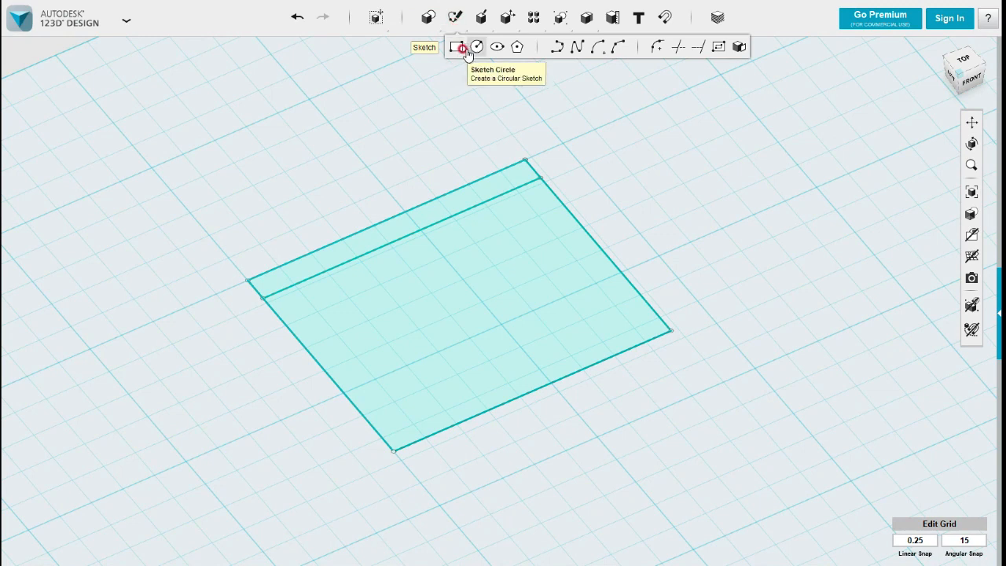
click(421, 419)
click(393, 451)
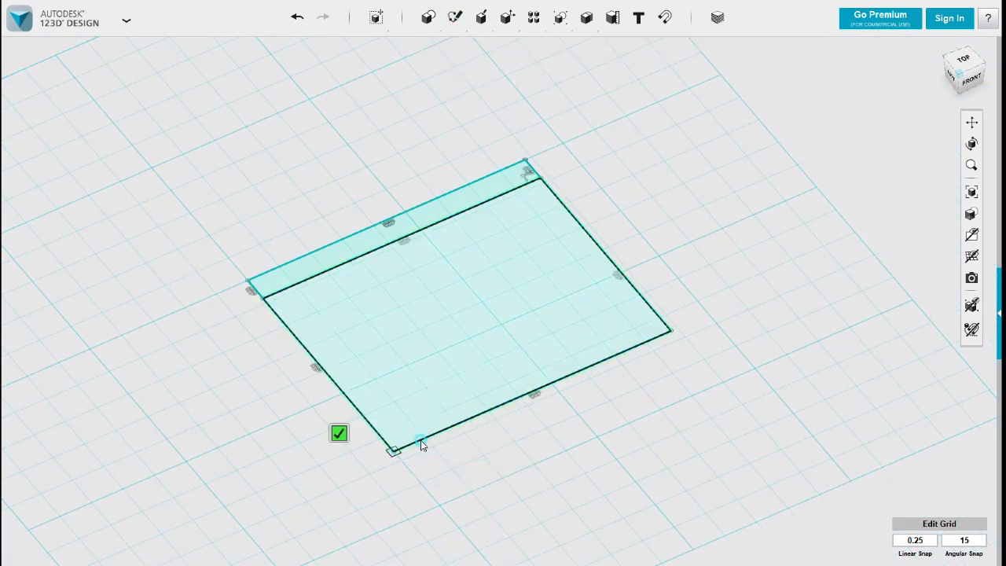
text(44)
key(Tab)
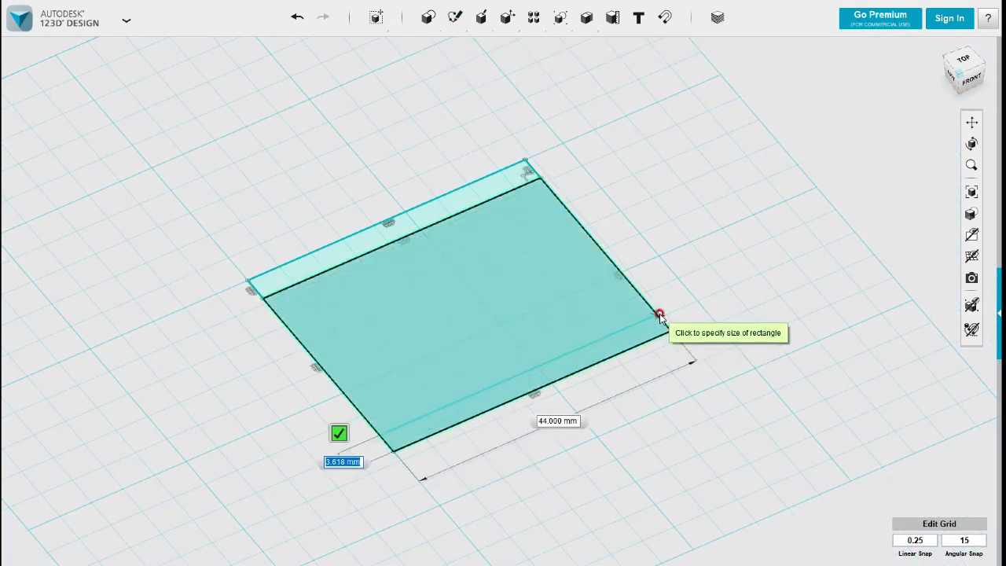
text(4)
key(Tab)
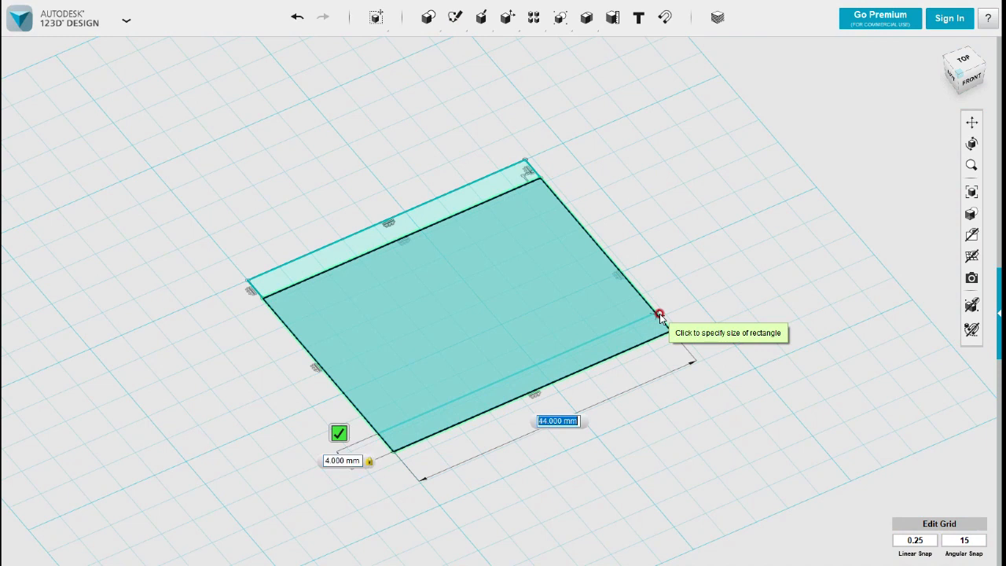
key(Return)
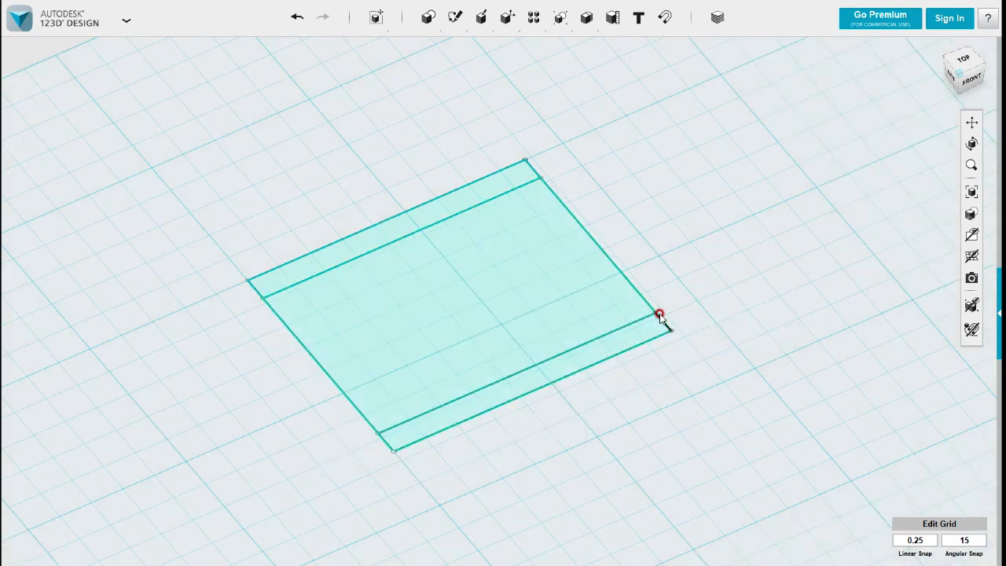
Extrude the narrow strip along the sketch's front edge upward 20 mm into an upright wall.
click(642, 333)
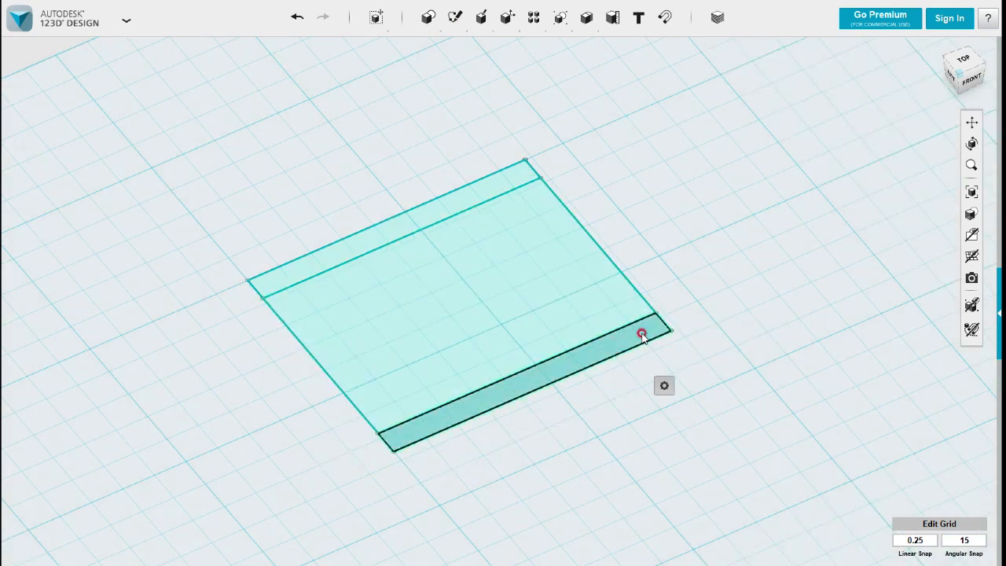
mouse_move(664, 386)
click(730, 385)
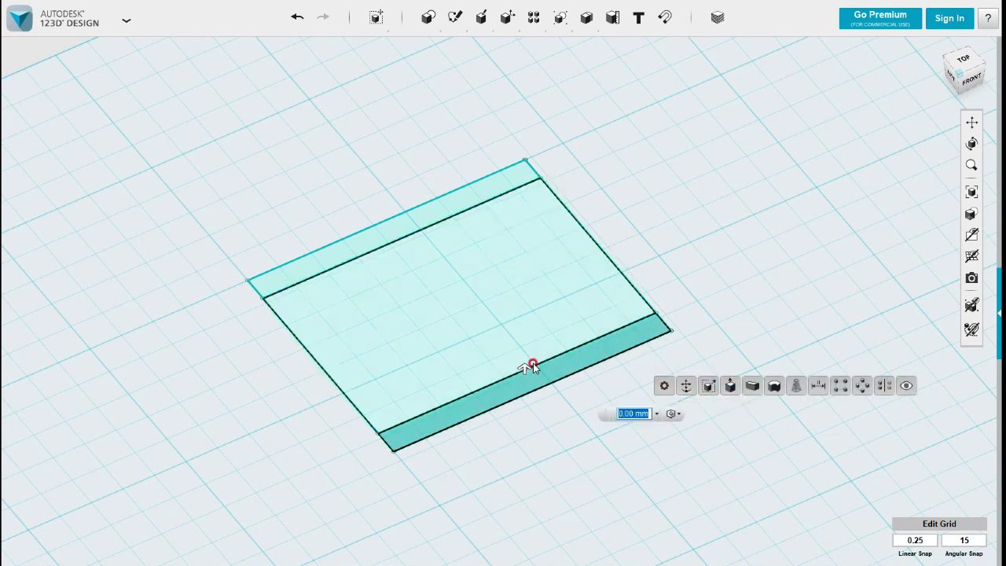
drag(525, 366, 525, 232)
drag(616, 281, 653, 284)
text(20)
key(Return)
Extrude the narrow strip along the sketch's back edge upward 27 mm into a second upright wall.
click(397, 229)
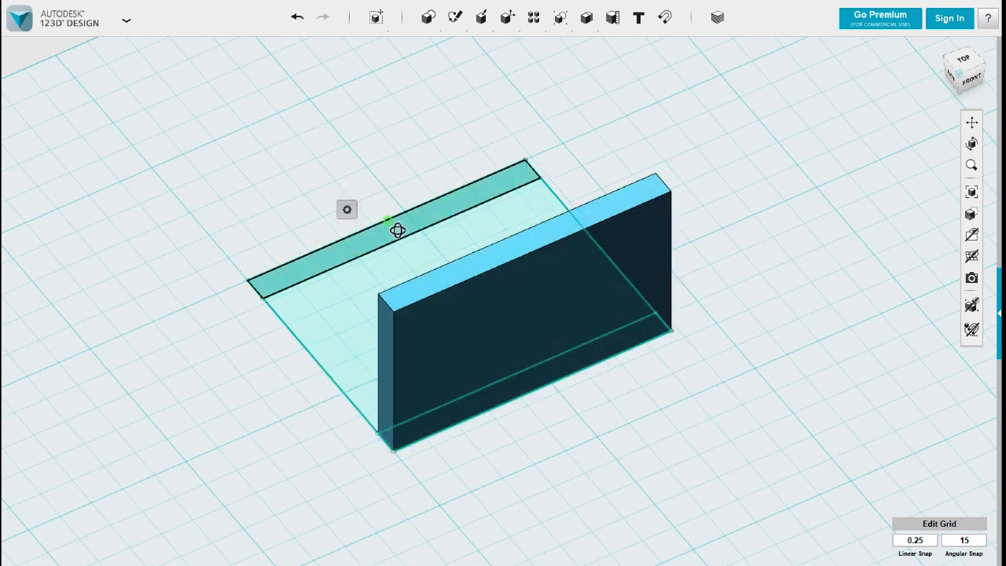
mouse_move(350, 210)
click(413, 209)
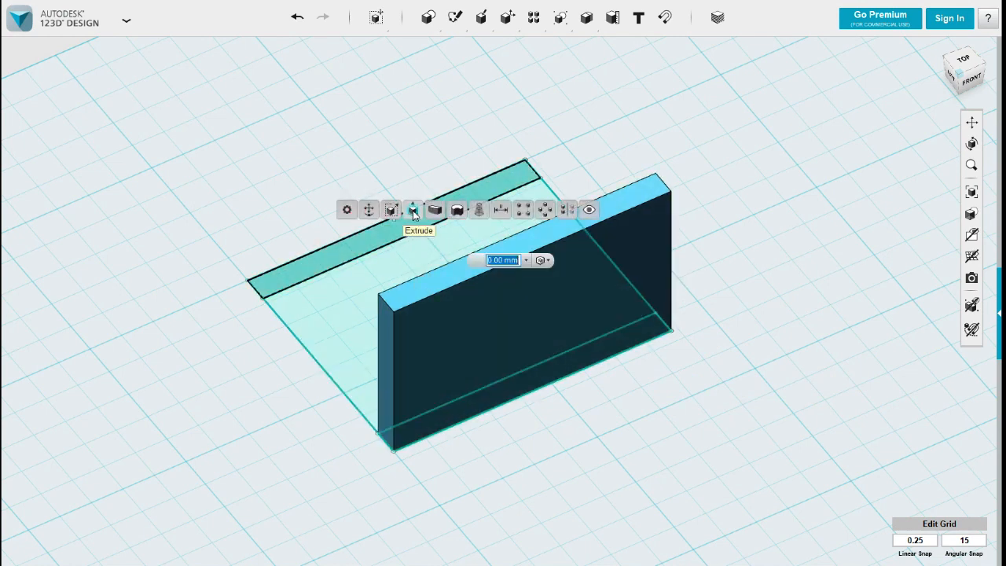
text(20)
key(Return)
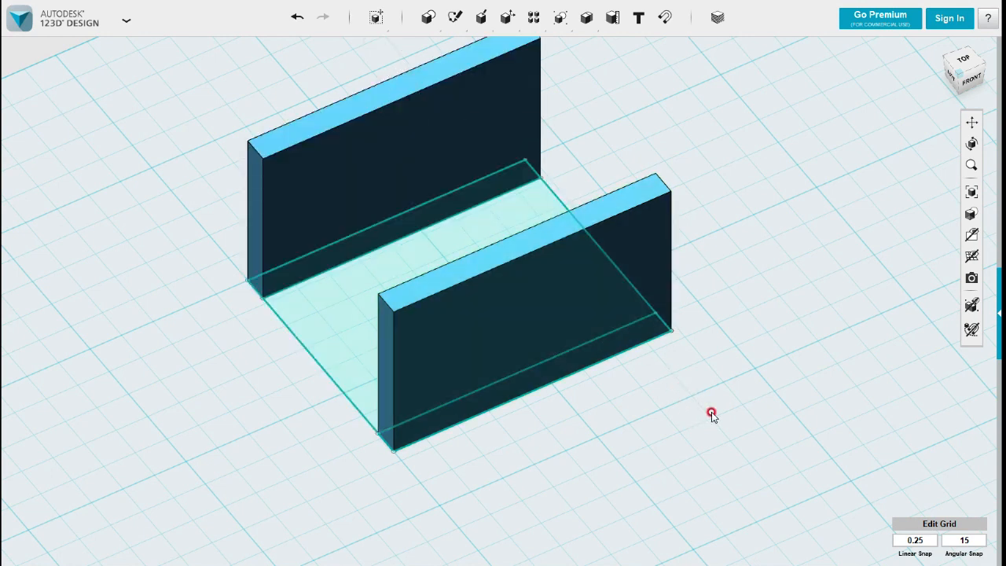
Project the outline of the front wall's outer face into a new sketch on that face.
right_drag(711, 414, 685, 383)
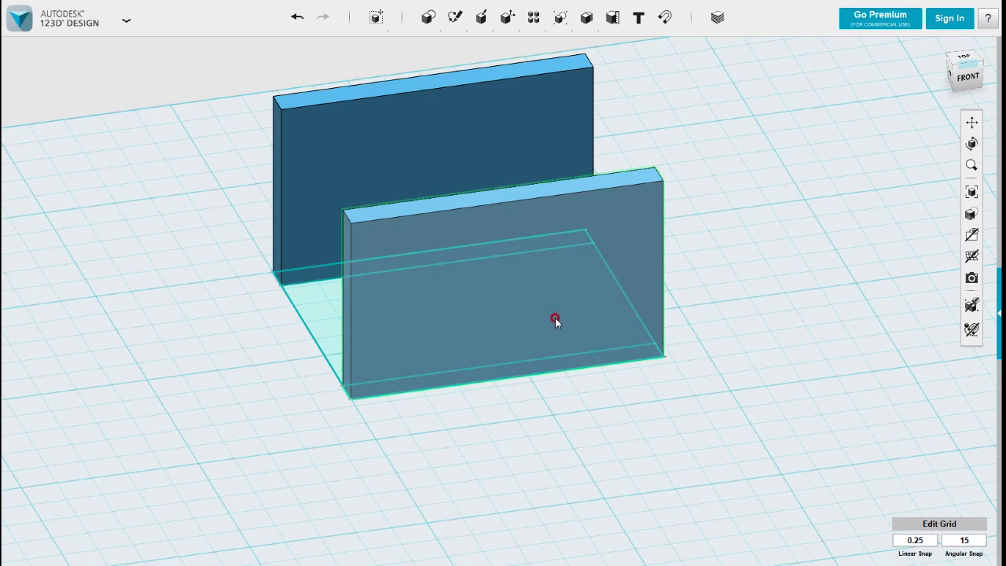
right_drag(554, 318, 562, 318)
mouse_move(456, 20)
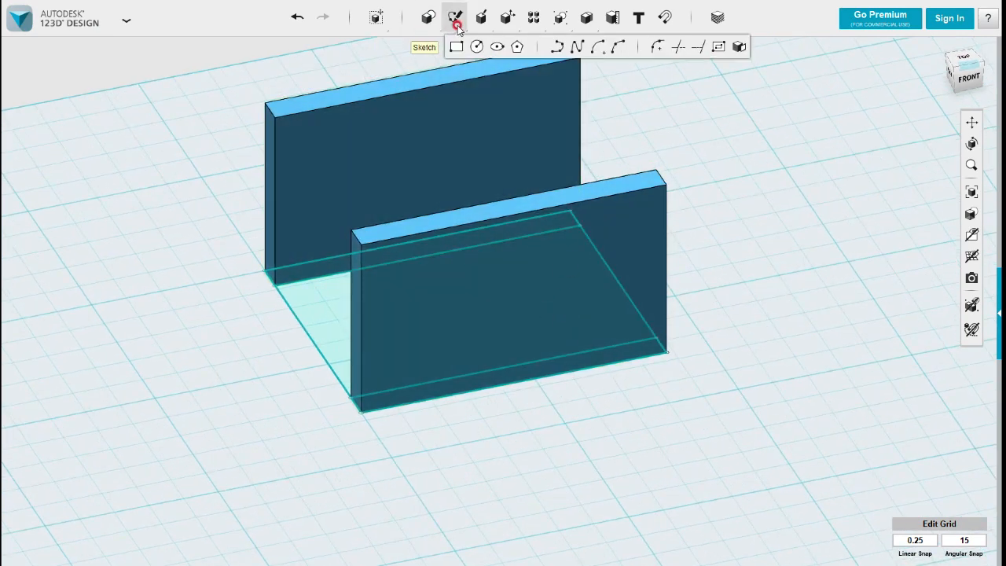
click(728, 54)
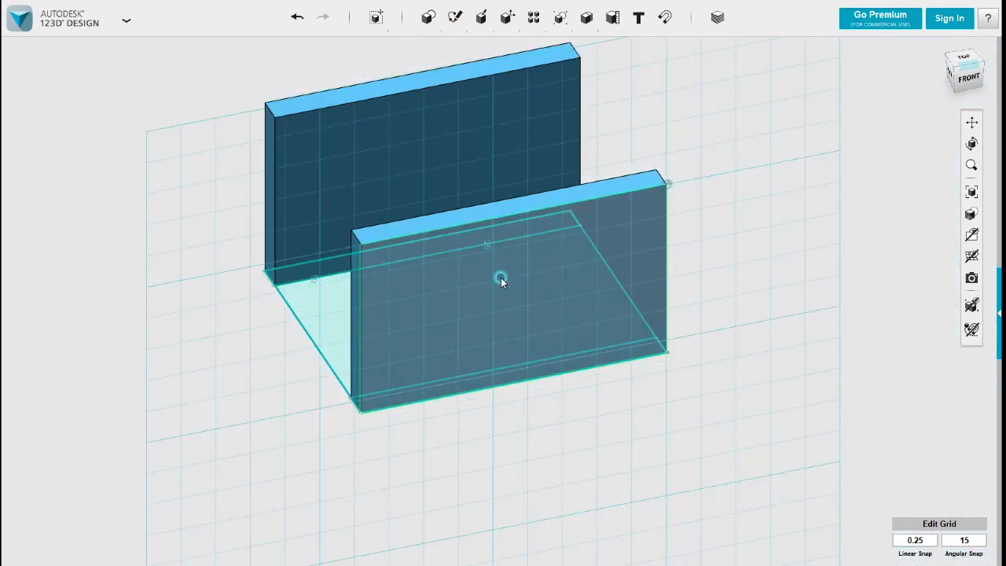
click(463, 297)
click(413, 280)
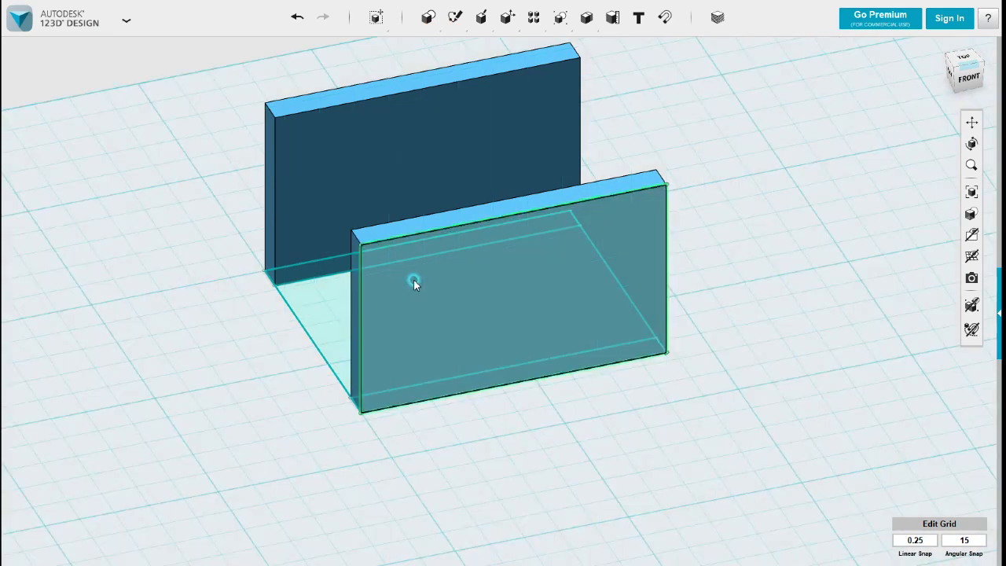
In the projected sketch, add a 22 by 27 mm rectangle from the face's upper left corner to the midpoint of its bottom edge.
mouse_move(454, 17)
click(452, 45)
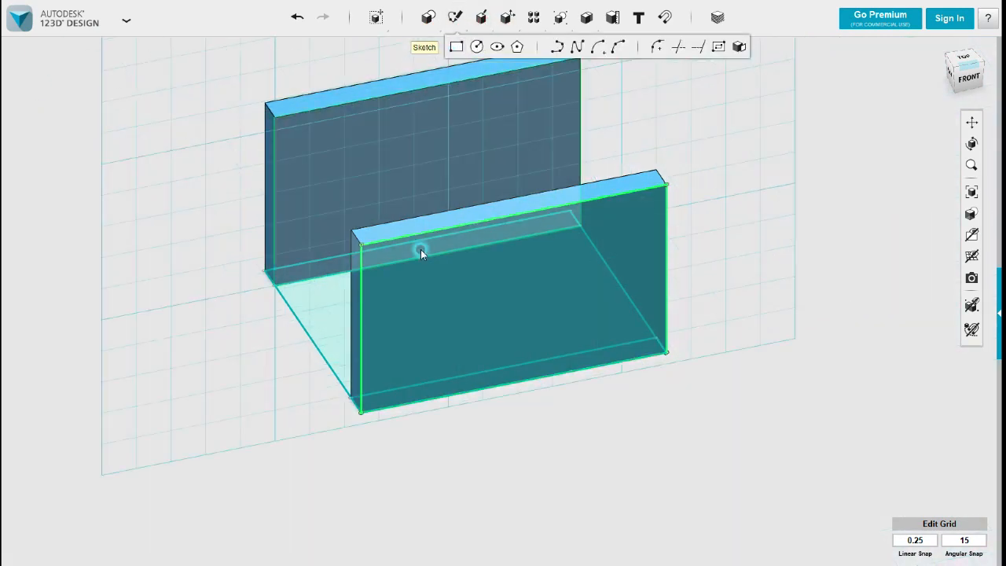
click(397, 331)
click(361, 245)
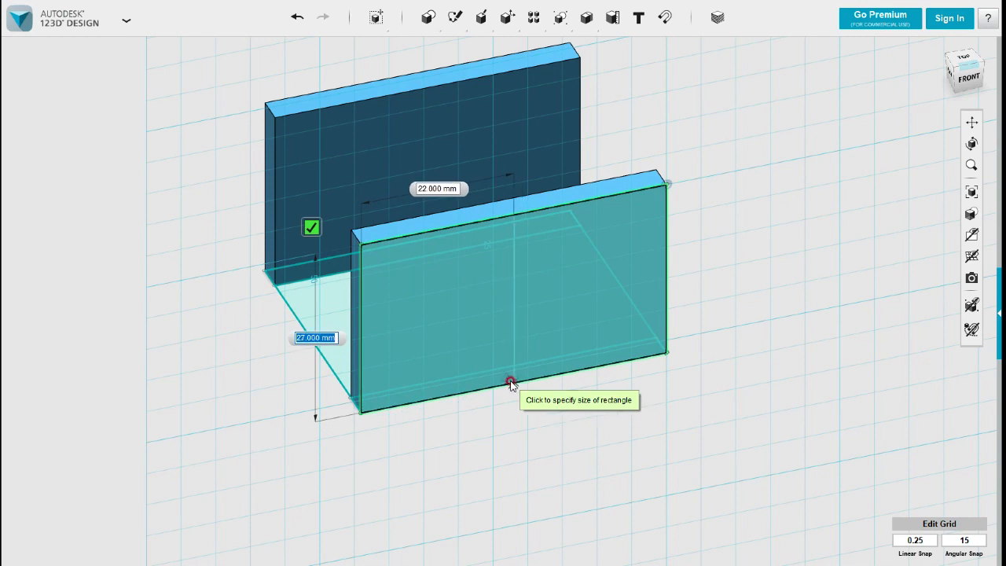
key(Tab)
key(Tab)
click(510, 382)
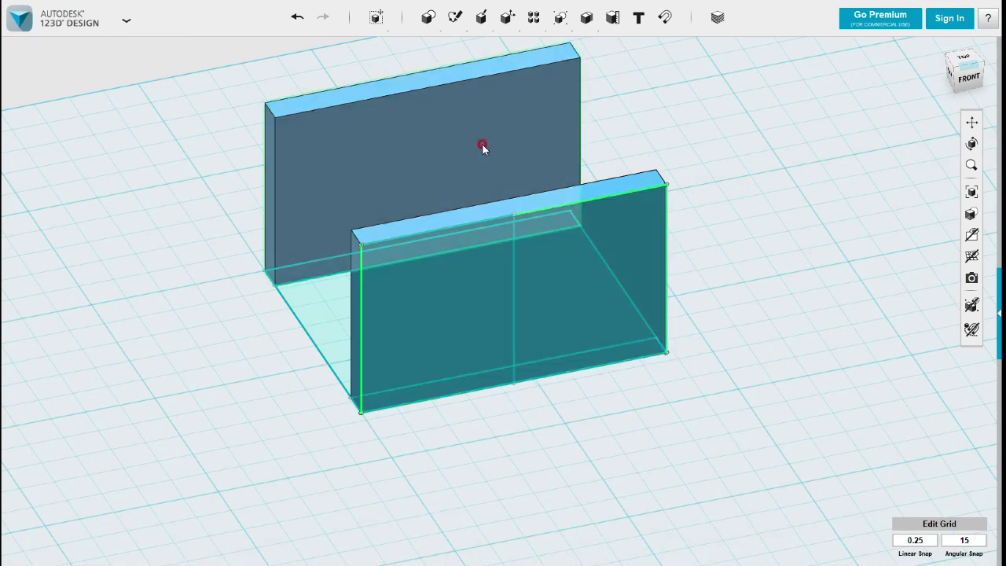
Add a 32 mm diameter circle to the wall sketch, centred on the midpoint of the face's top edge.
mouse_move(453, 19)
click(477, 47)
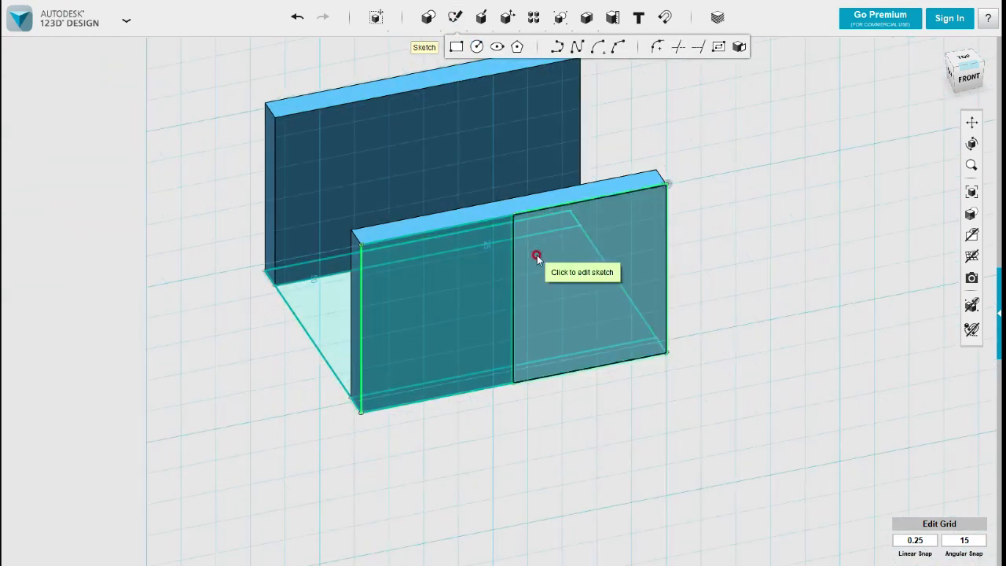
click(527, 246)
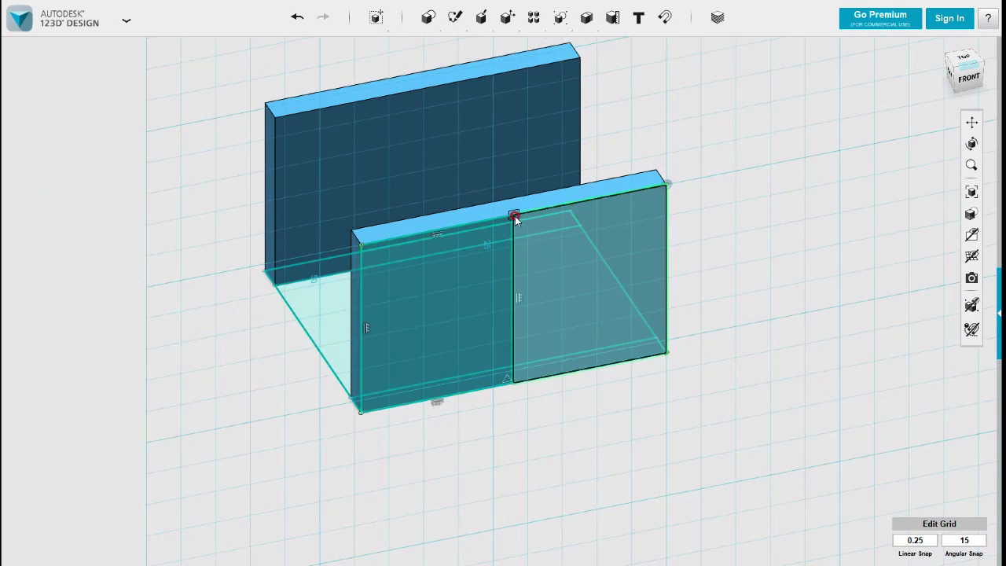
click(515, 216)
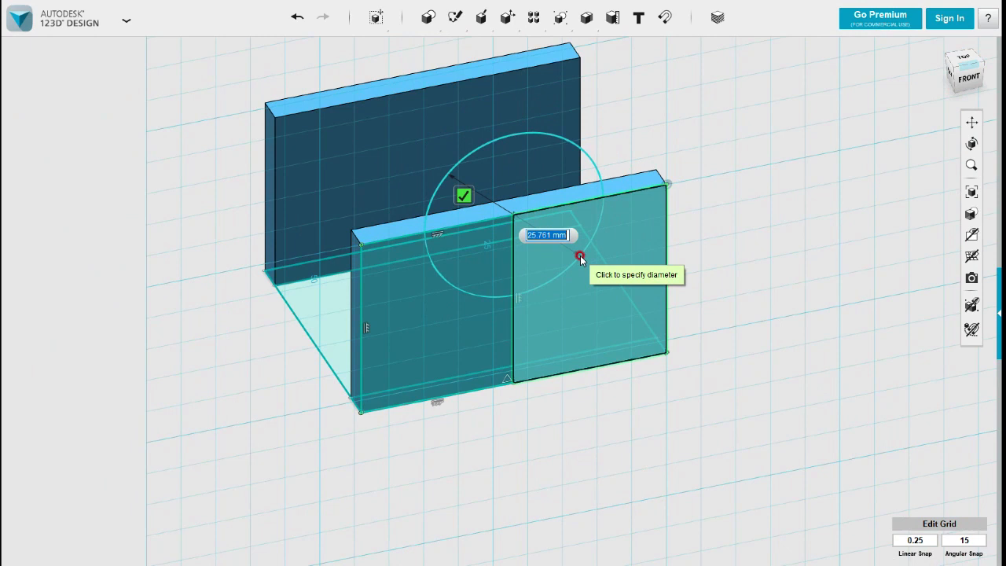
text(32)
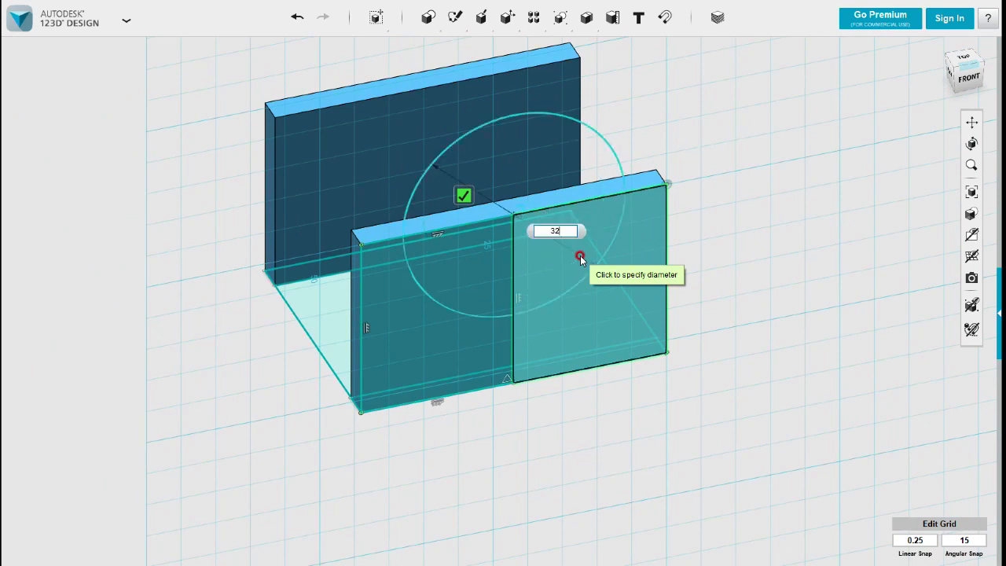
key(Return)
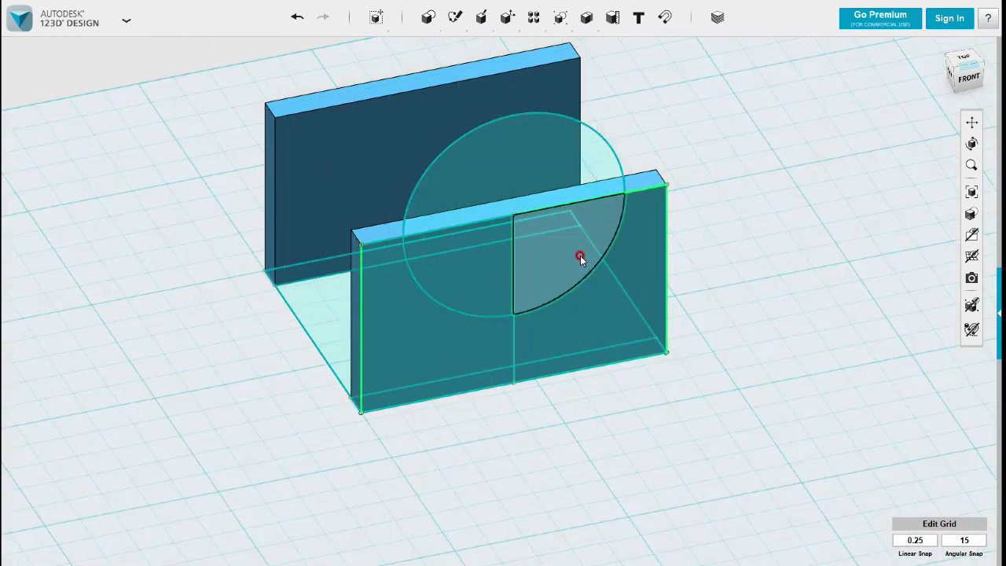
Add a concentric 24 mm diameter circle inside the large circle in the same wall sketch.
mouse_move(442, 32)
click(457, 46)
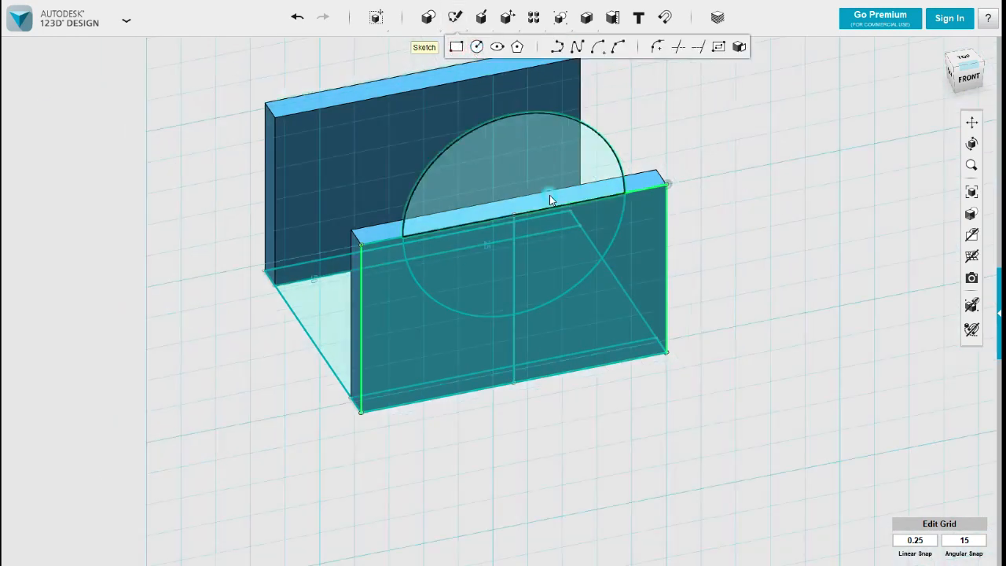
click(535, 245)
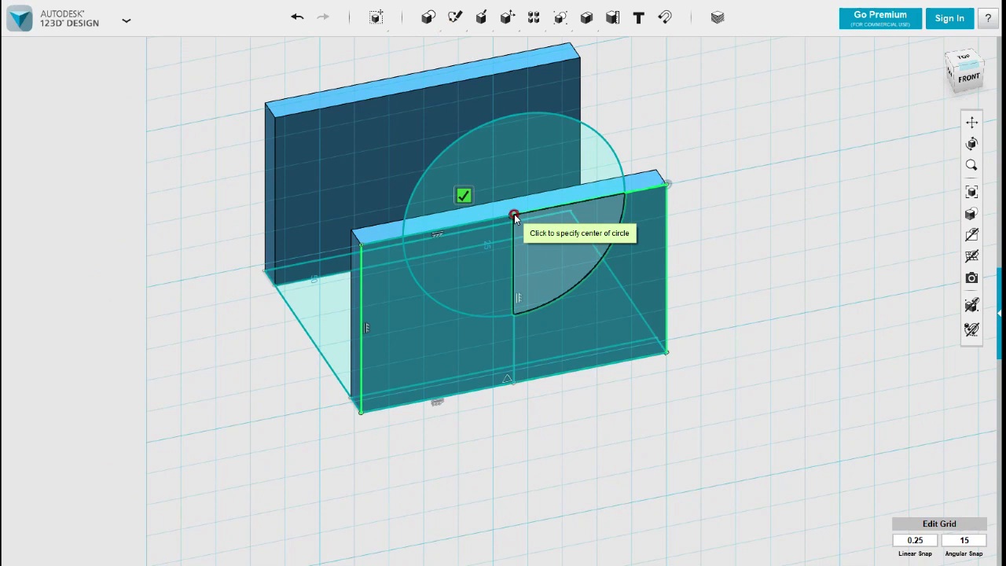
click(514, 214)
text(24)
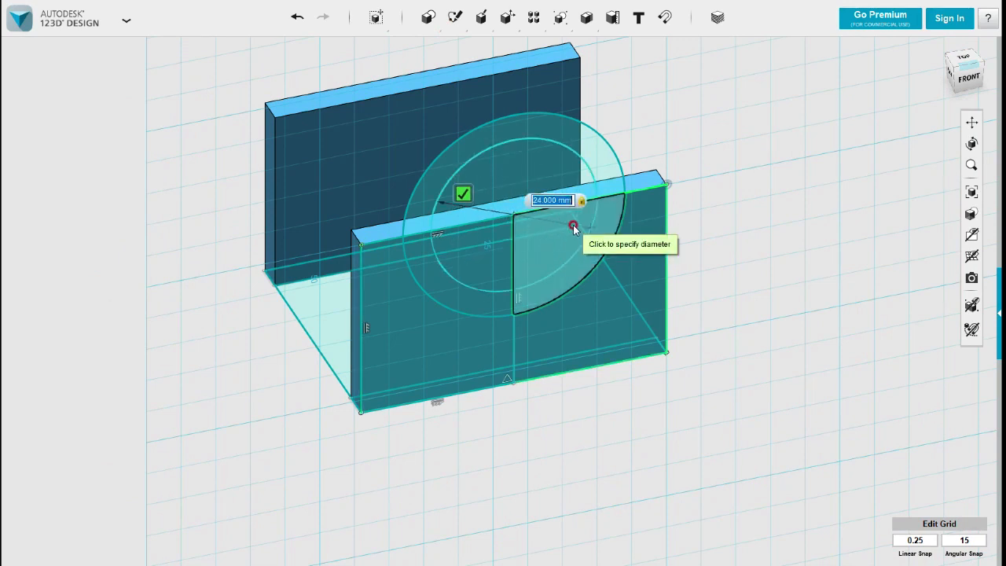
key(Return)
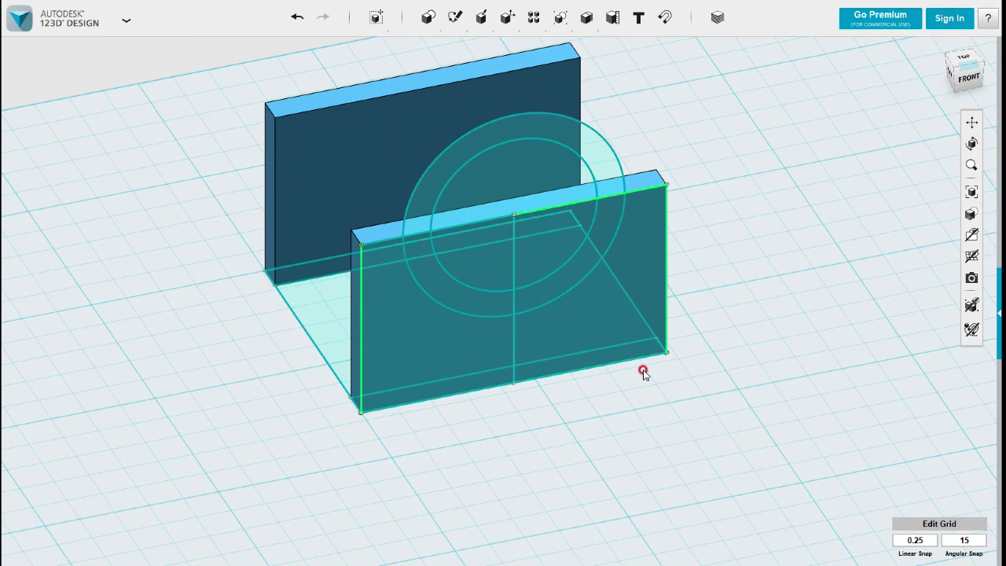
Add a 7 by 7 mm square in the lower right corner of the front wall sketch.
mouse_move(455, 23)
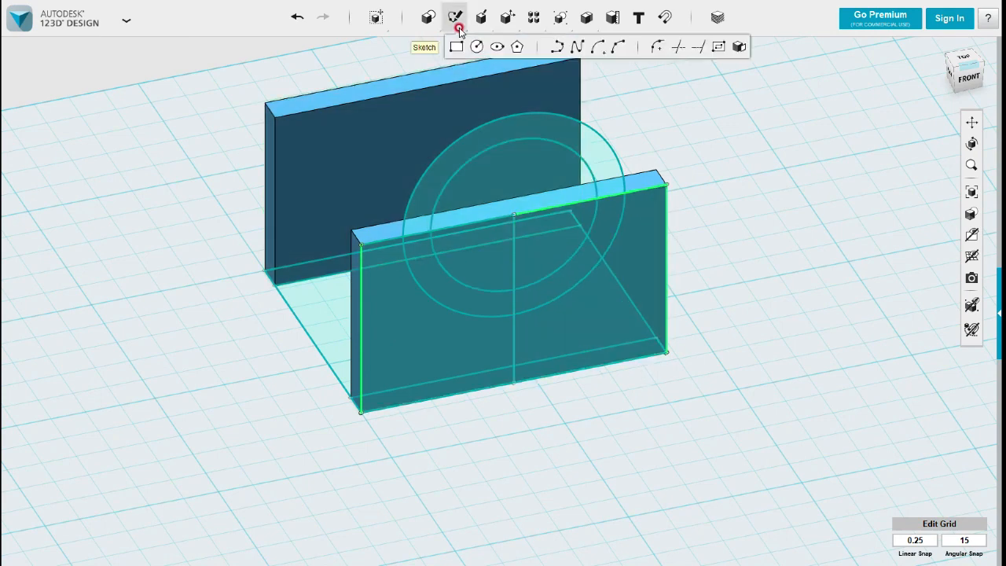
click(455, 47)
click(652, 349)
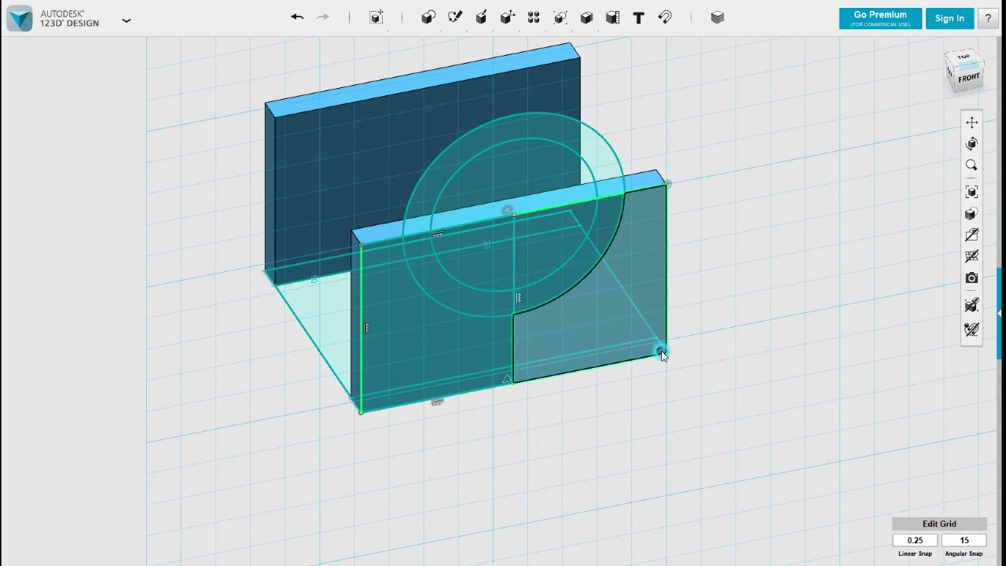
click(666, 353)
click(619, 330)
text(7)
key(Tab)
text(7)
click(620, 329)
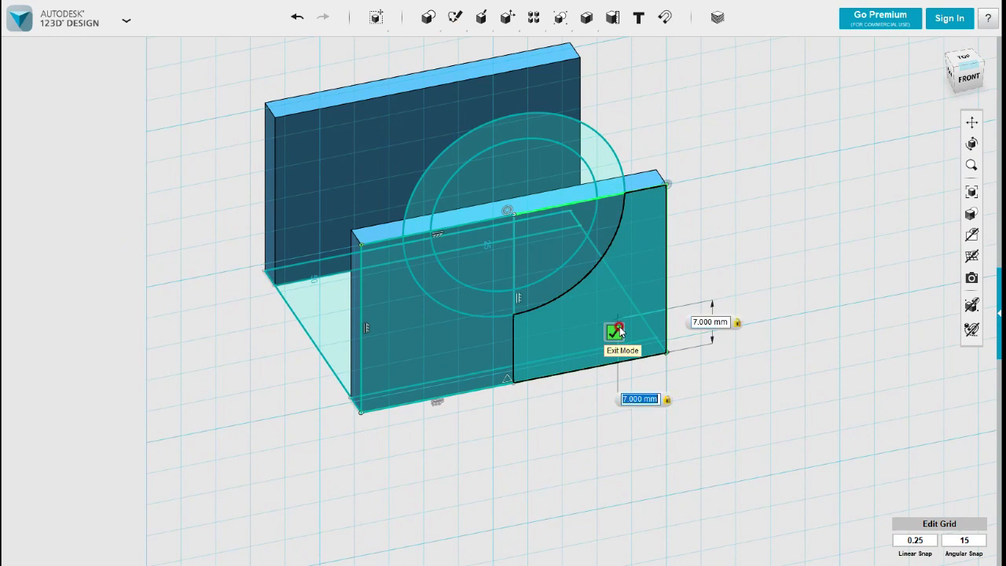
Add a matching 7 by 7 mm square in the lower left corner of the front wall sketch.
mouse_move(455, 21)
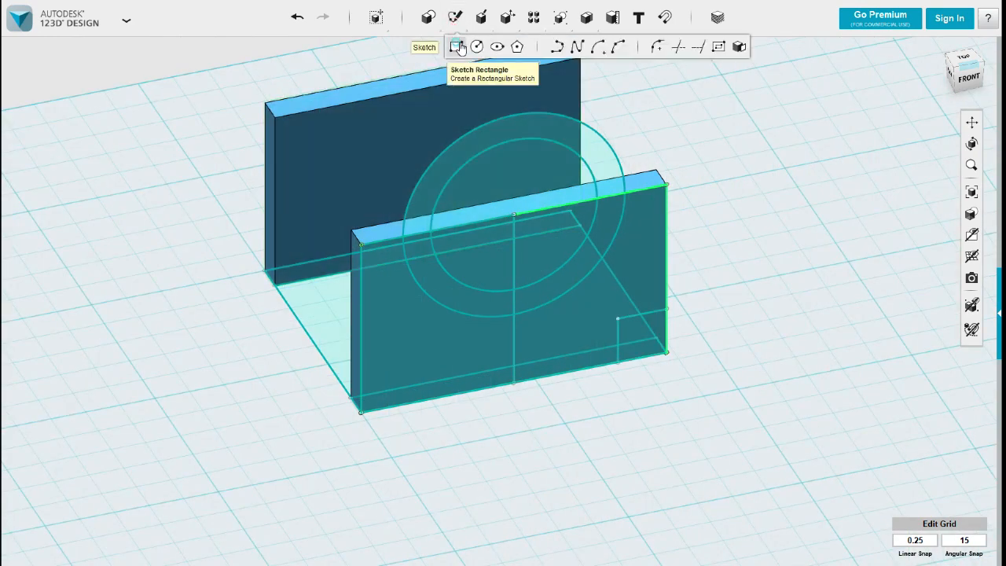
click(456, 46)
click(412, 338)
click(363, 410)
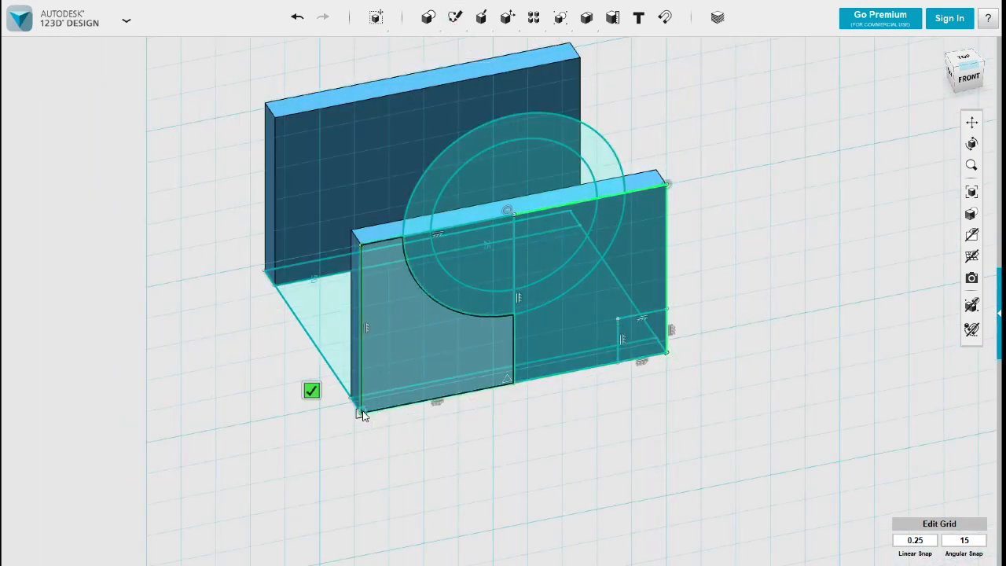
text(7)
key(Tab)
text(7)
key(Return)
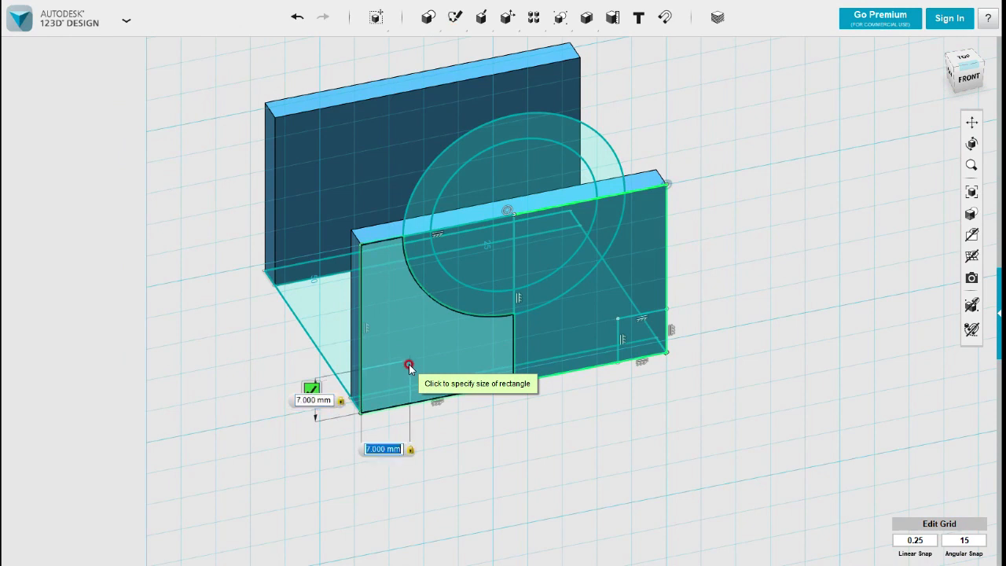
Sketch a circle about 7 mm in diameter centred on the inner upper corner of the lower left square.
mouse_move(468, 31)
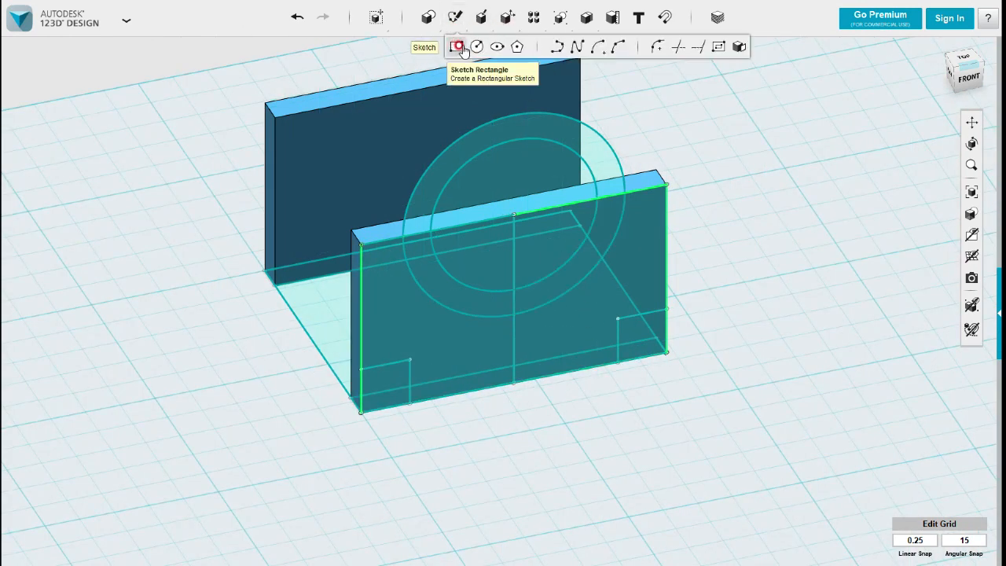
click(476, 46)
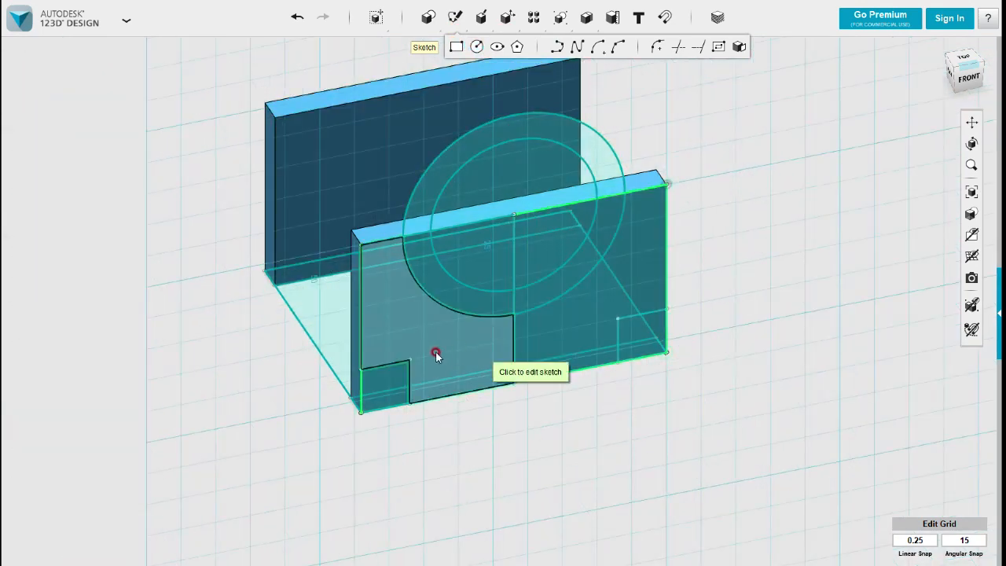
click(399, 369)
click(408, 364)
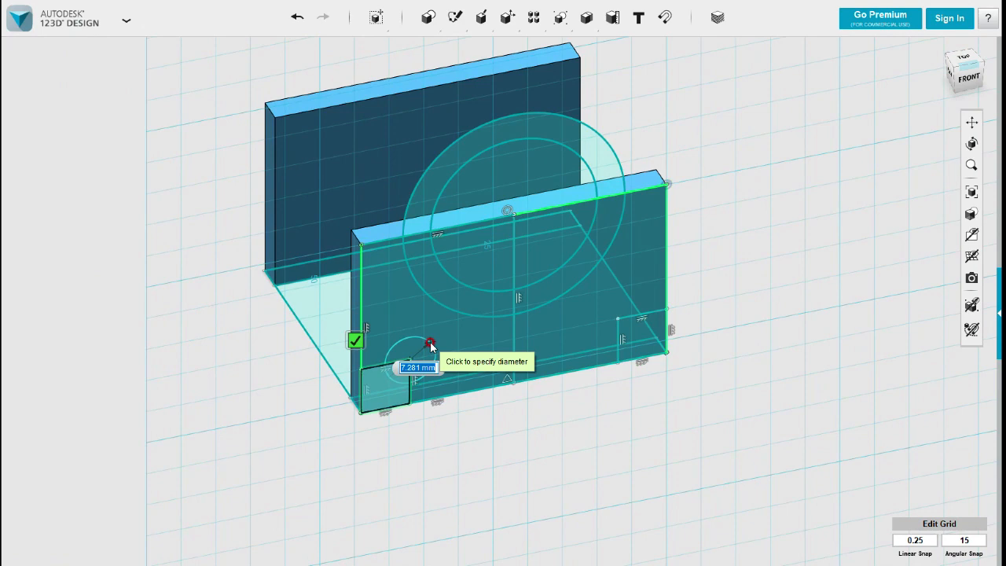
click(431, 346)
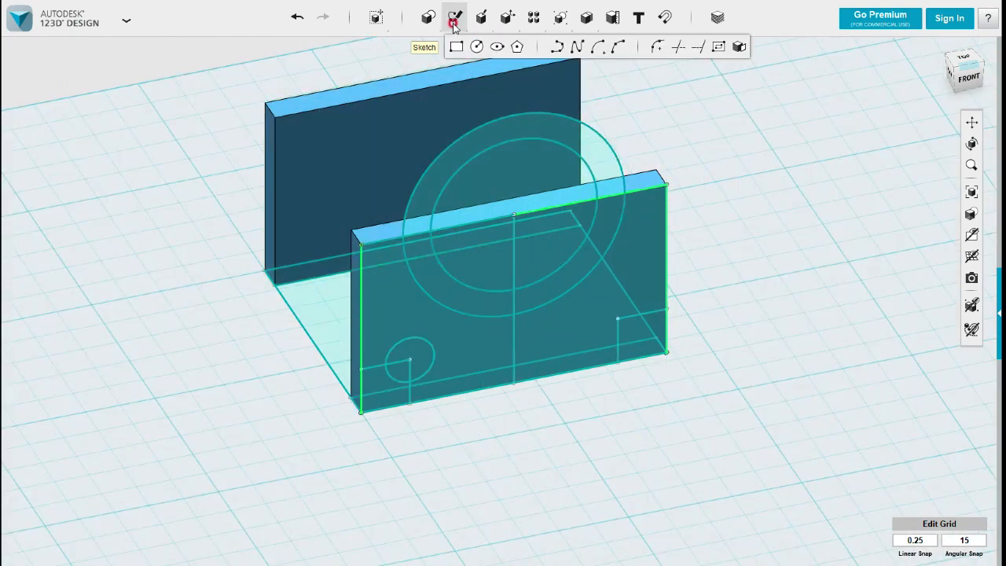
Sketch a circle about 7 mm in diameter centred on the inner upper corner of the lower right square.
click(497, 46)
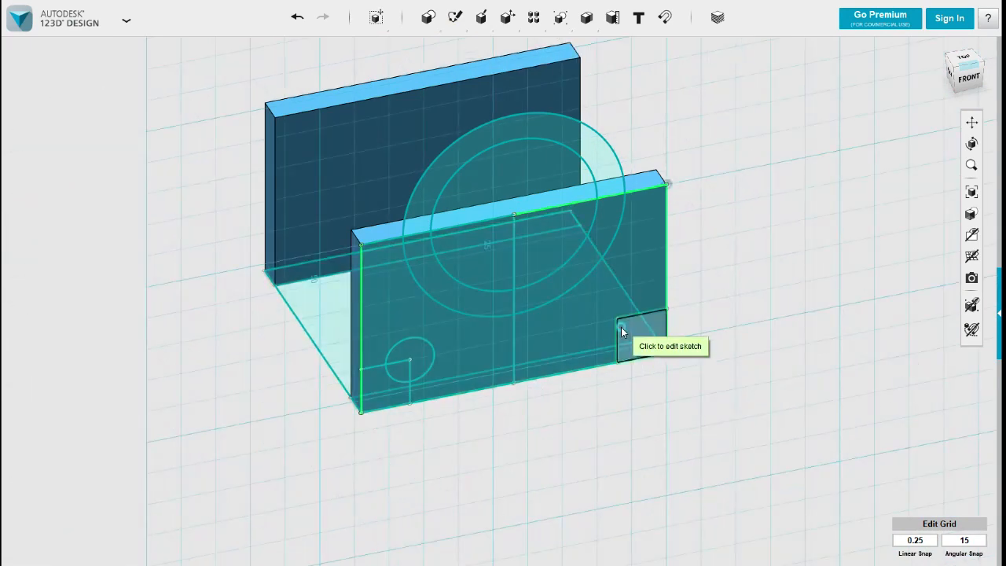
click(621, 327)
click(617, 319)
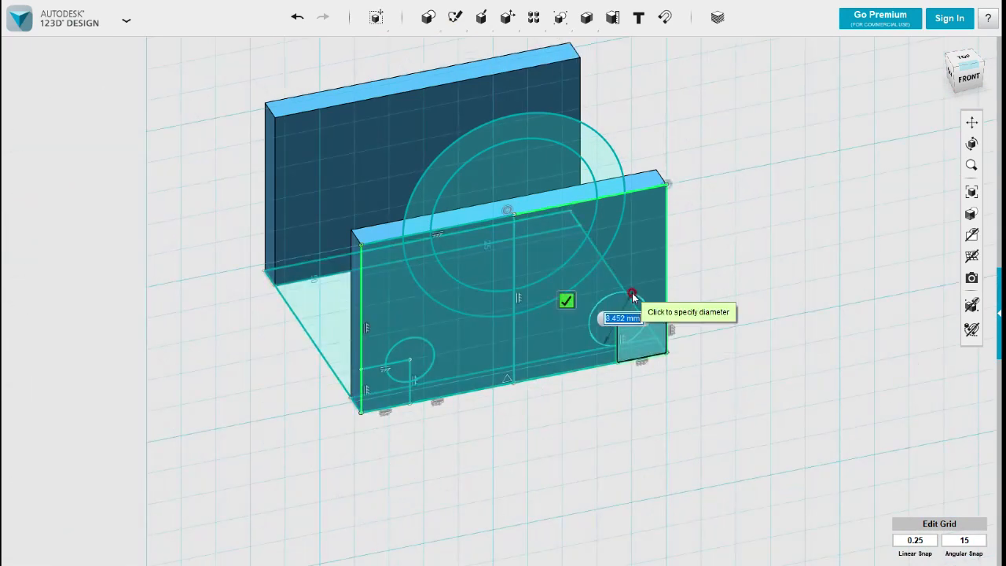
click(632, 293)
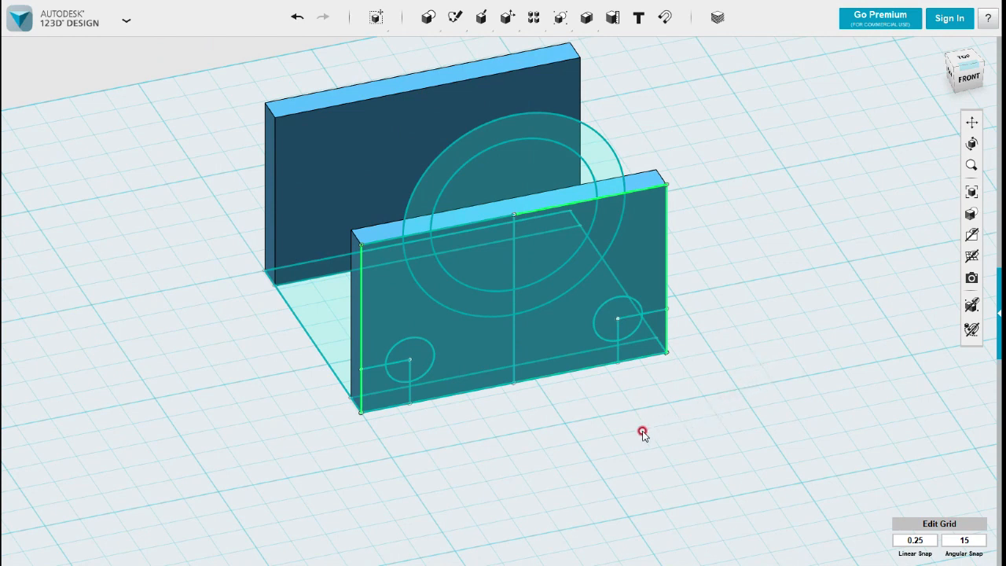
Extrude the lower half of the ring profile on the front wall -34 mm toward the rear wall as a new solid.
click(469, 300)
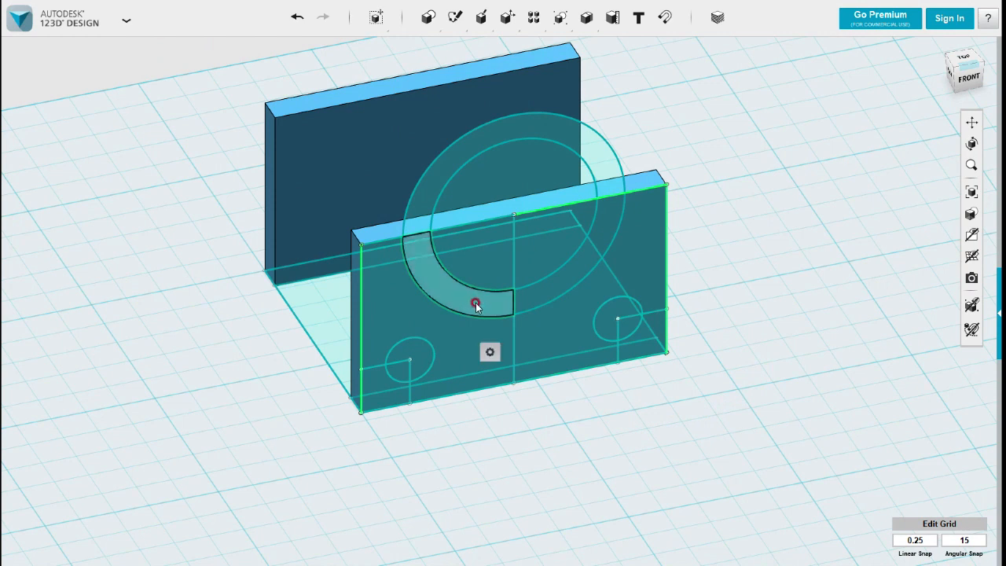
shift+click(538, 301)
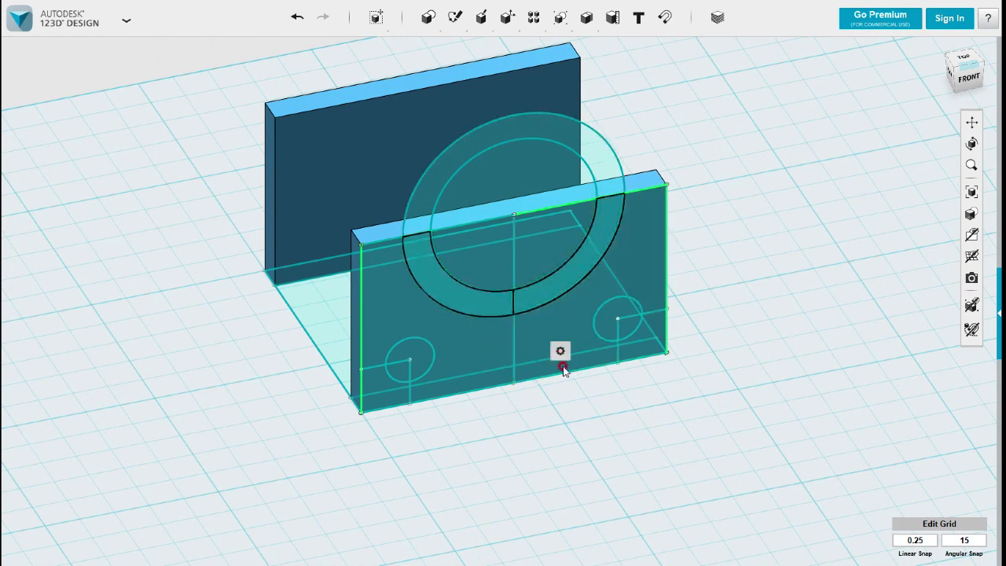
click(580, 352)
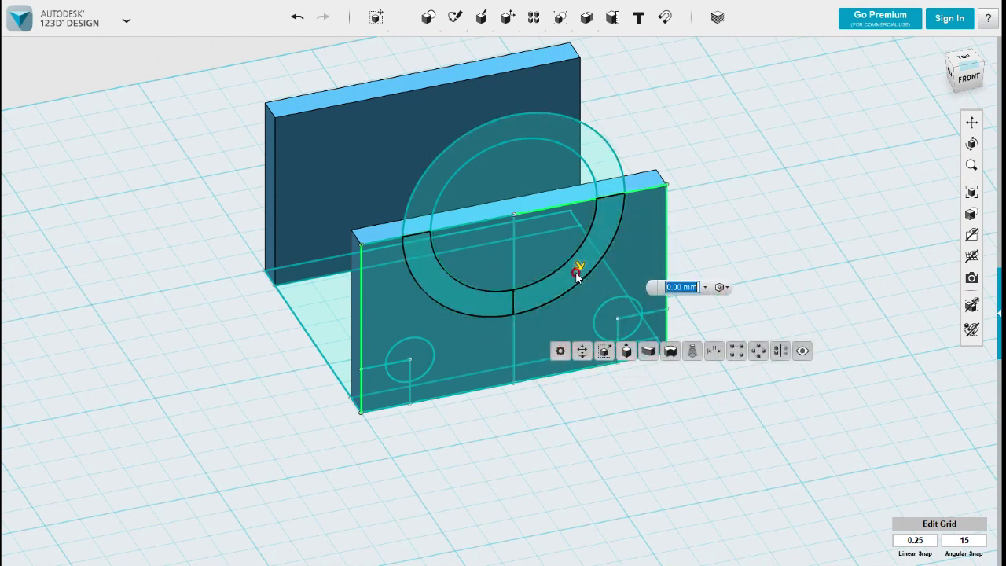
drag(577, 269, 506, 158)
click(673, 200)
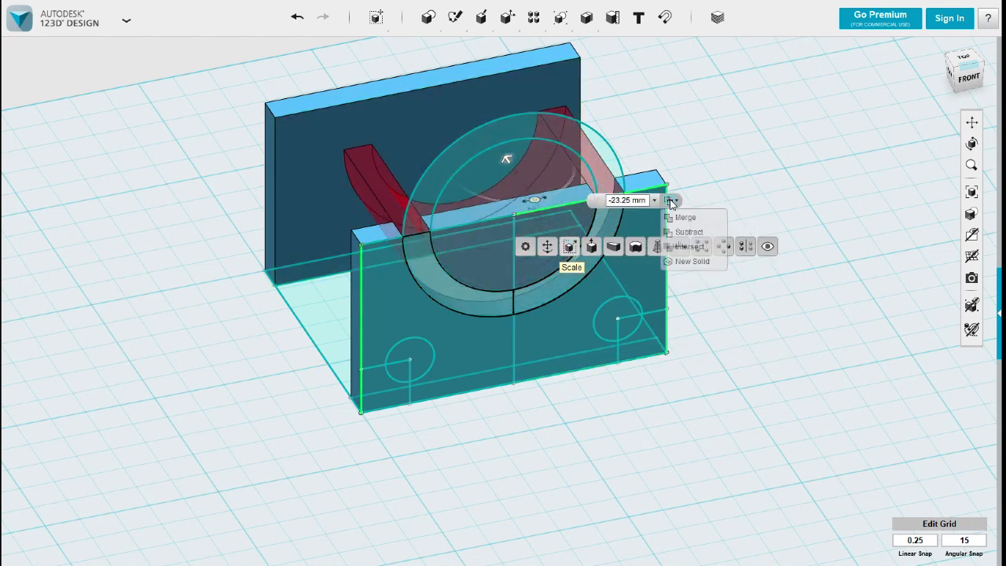
click(684, 260)
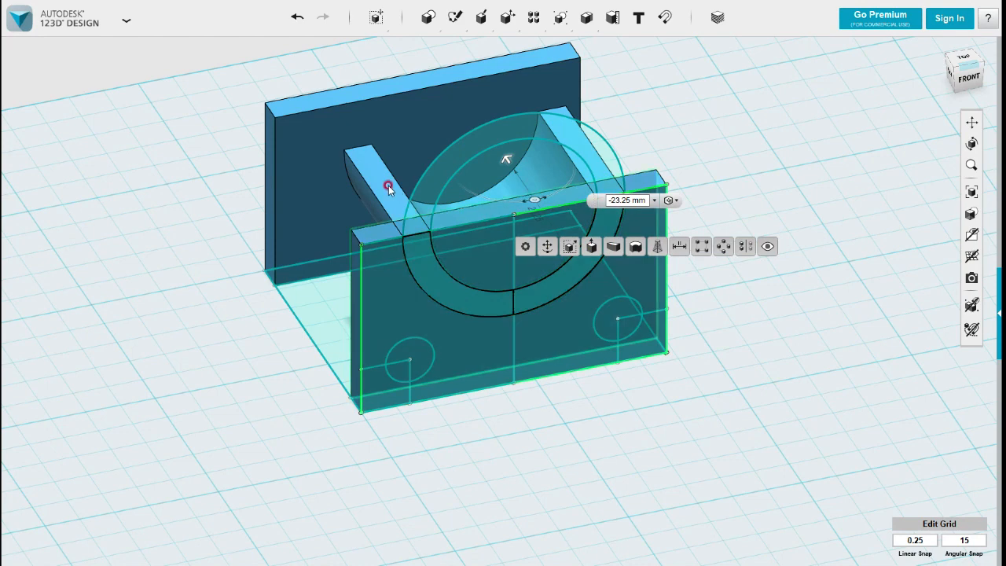
click(325, 174)
click(765, 253)
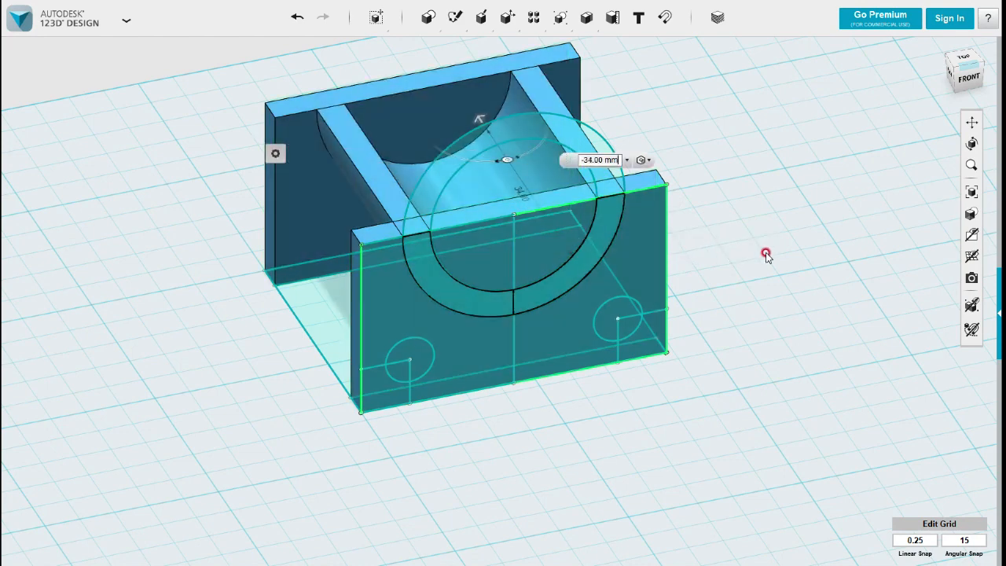
Cut the inner half-disc profile -46 mm through the front wall, the trough and the rear wall.
click(559, 253)
shift+click(496, 256)
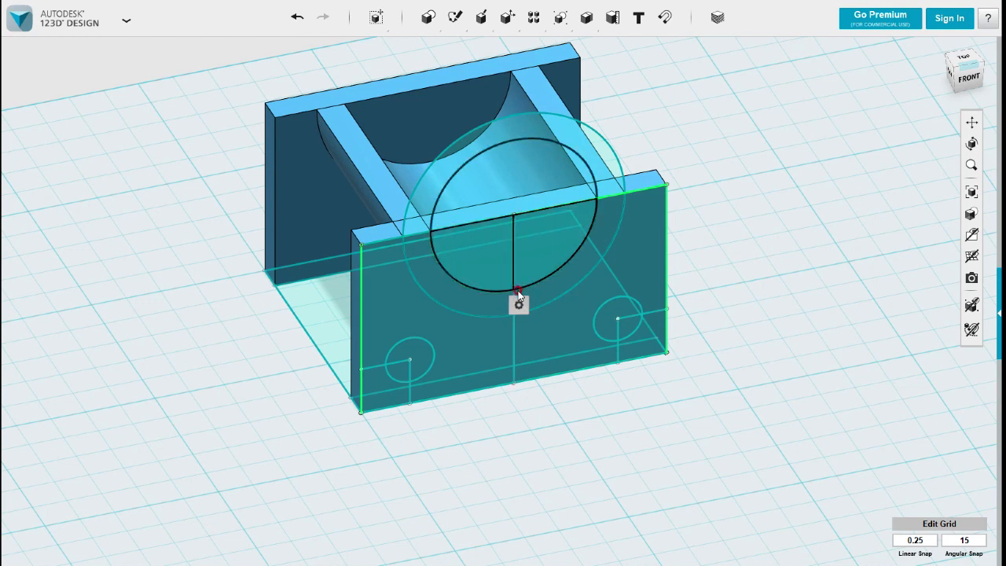
mouse_move(519, 305)
click(585, 306)
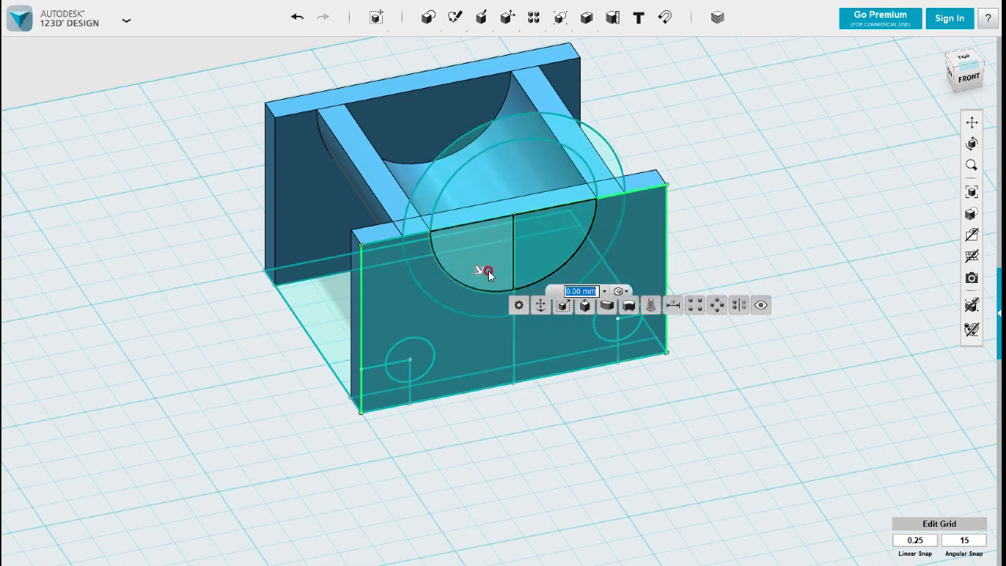
drag(479, 270, 400, 73)
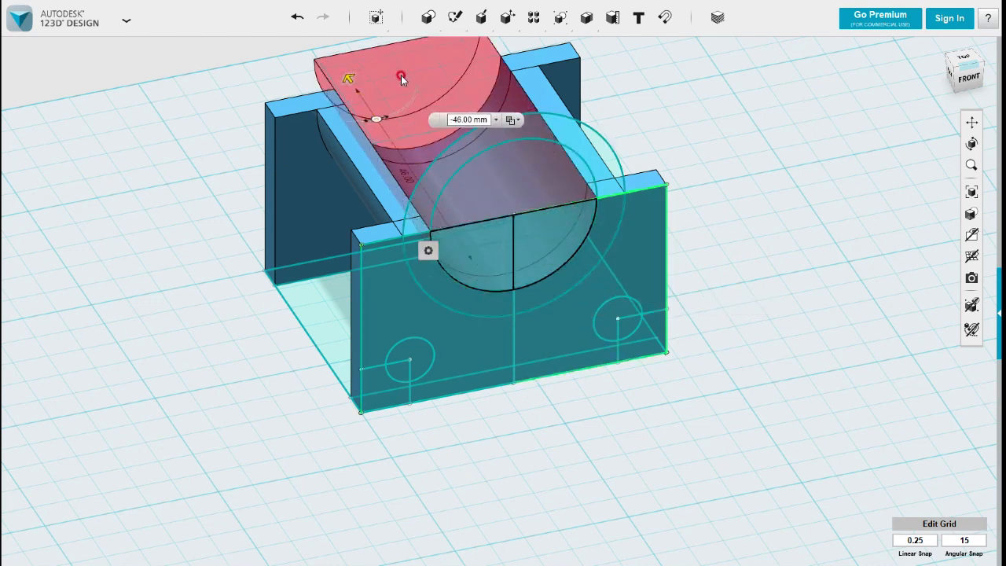
click(751, 140)
Cut the two small circles in the lower corners of the front wall through both walls.
mouse_move(752, 273)
right_down()
mouse_move(815, 245)
mouse_move(860, 278)
mouse_move(882, 270)
mouse_move(743, 270)
mouse_move(662, 301)
right_up()
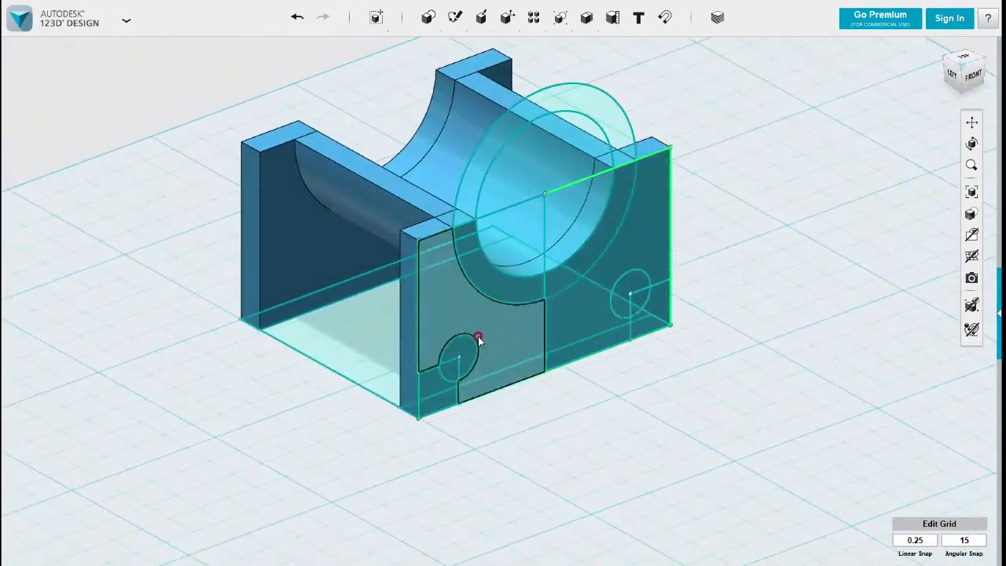
click(461, 367)
click(450, 370)
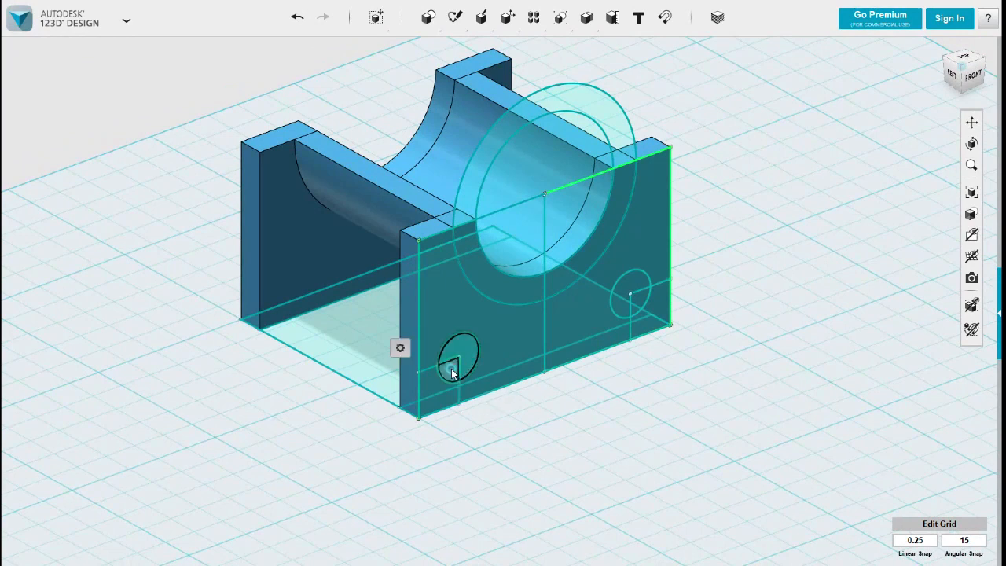
click(634, 290)
click(636, 294)
mouse_move(651, 333)
click(718, 335)
click(644, 302)
drag(634, 289, 285, 112)
click(148, 300)
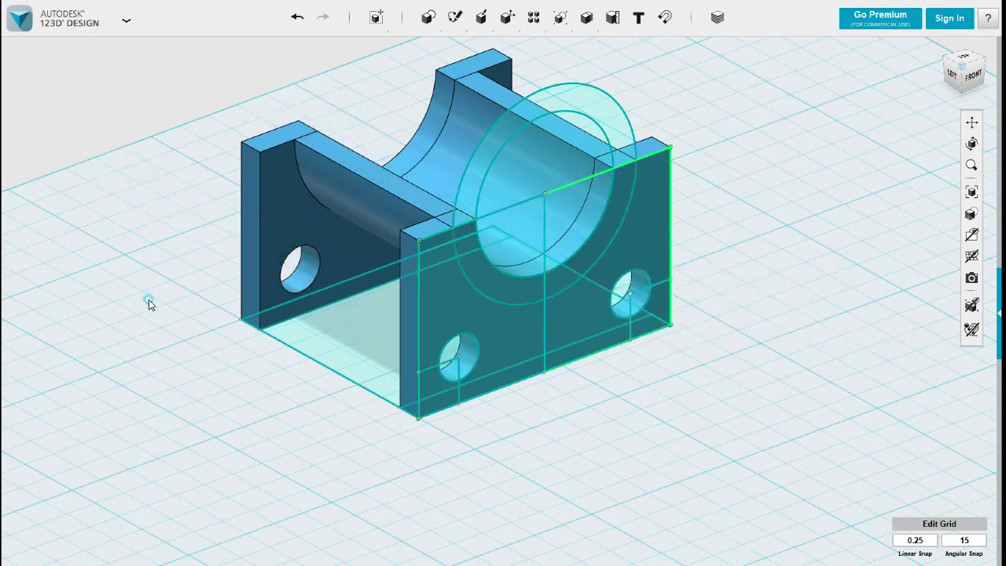
Check the holes in the rear wall and hide all sketches.
right_drag(165, 350, 270, 337)
click(408, 360)
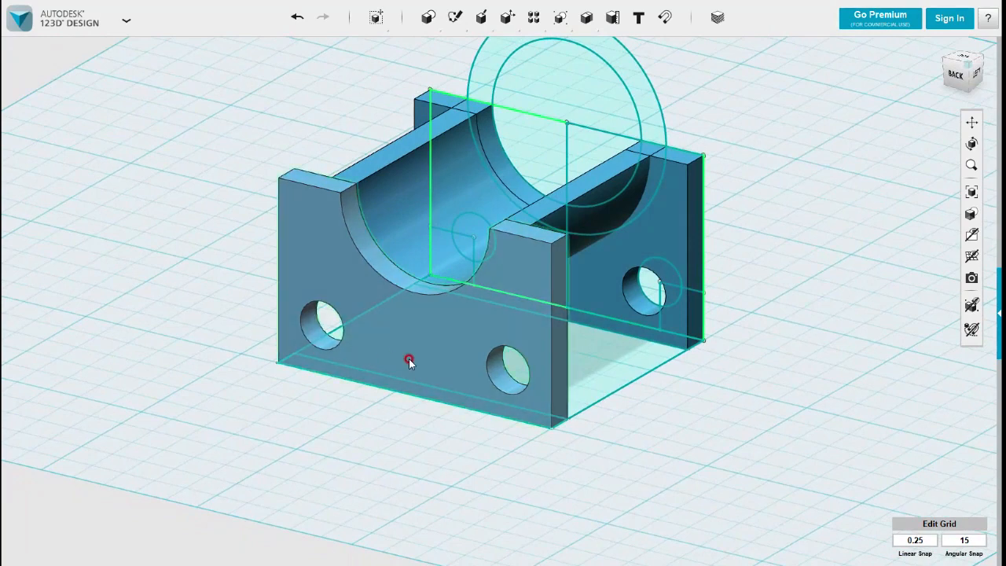
click(544, 361)
mouse_move(692, 321)
right_down()
mouse_move(597, 318)
mouse_move(602, 331)
right_up()
mouse_move(972, 234)
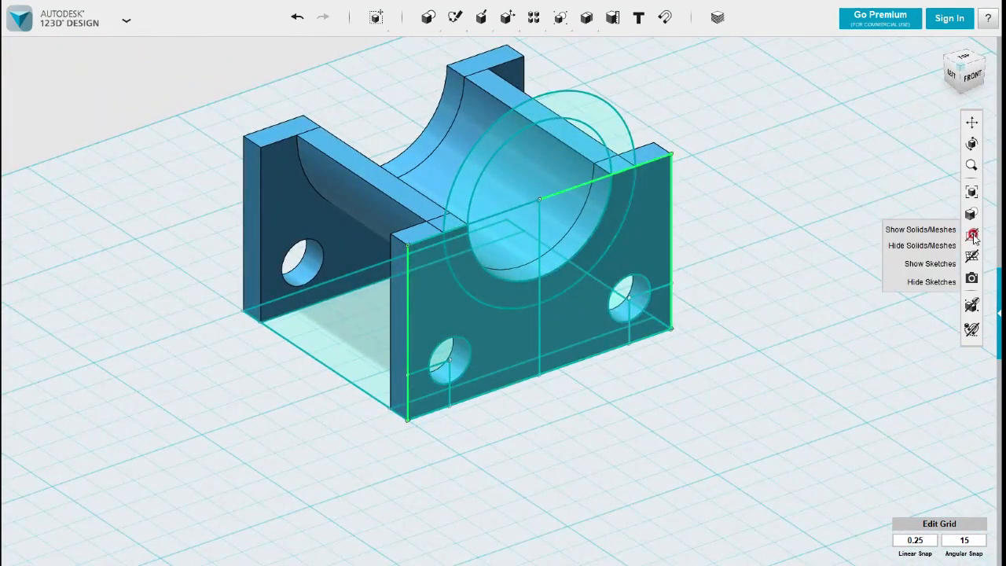
click(923, 283)
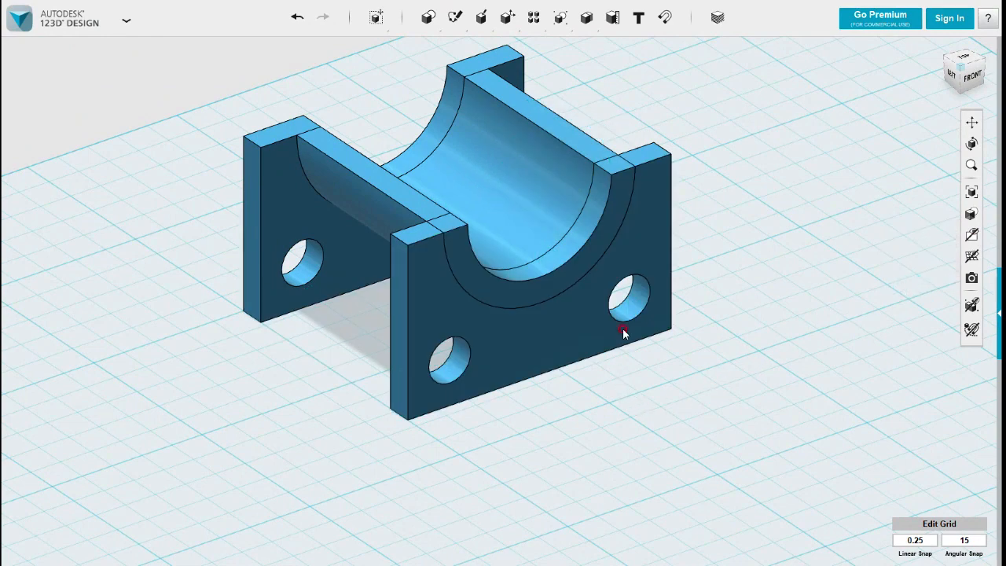
Merge the front wall, rear wall and half-ring trough into a single solid.
mouse_move(585, 19)
click(589, 45)
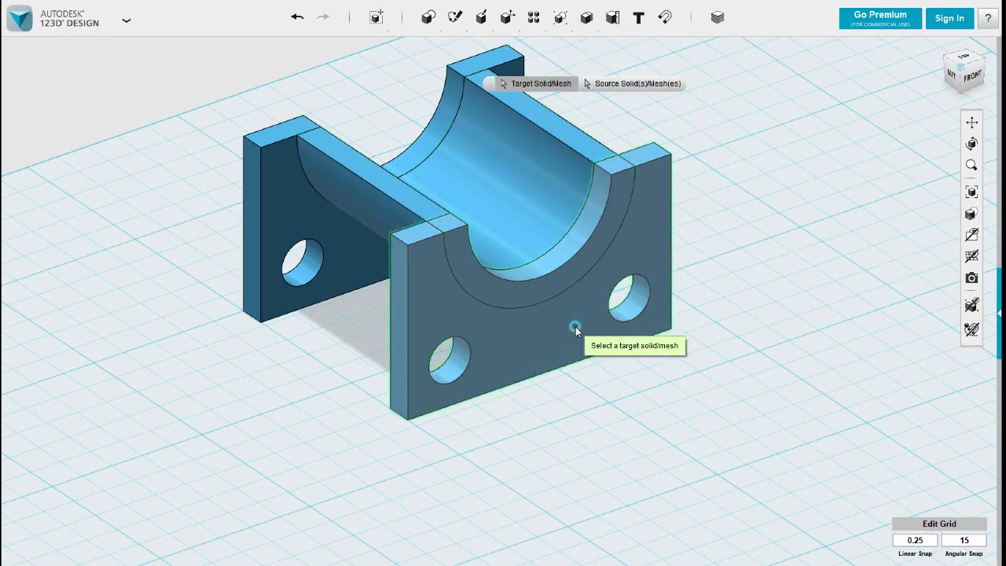
click(575, 326)
click(312, 234)
click(629, 421)
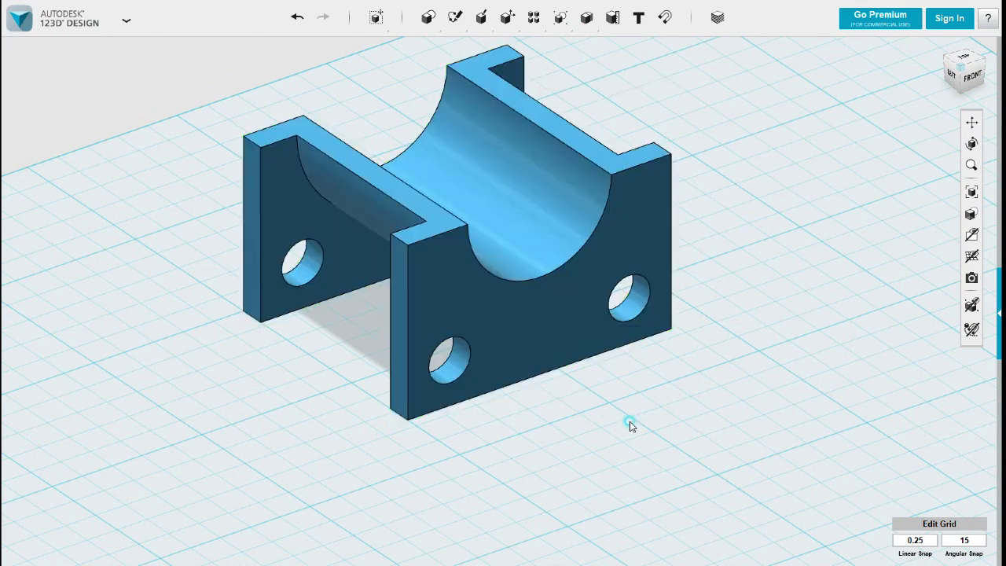
Hide the grid beneath the finished bracket and view the part from its other side.
right_drag(671, 413, 570, 413)
middle_drag(599, 375, 540, 458)
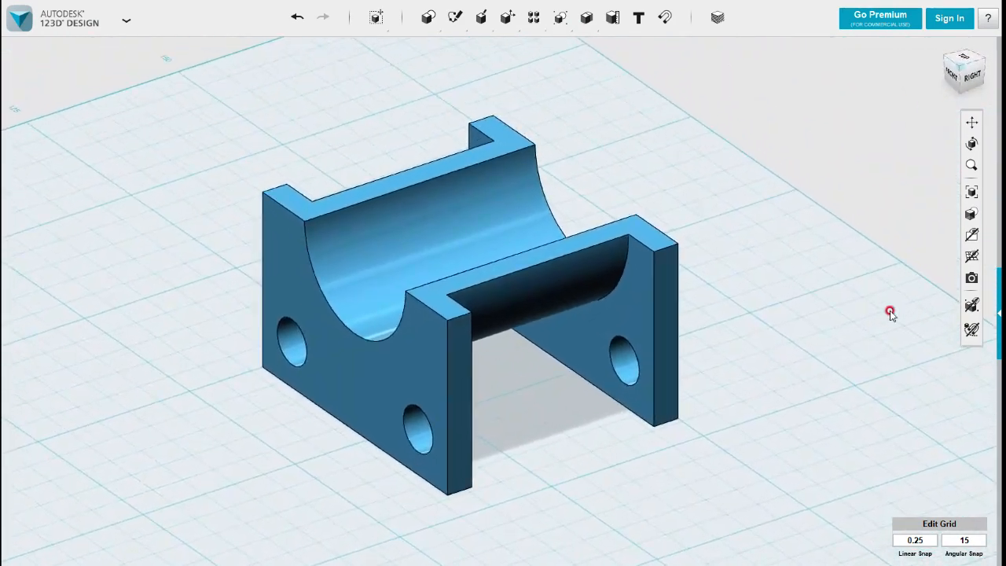
click(971, 257)
scroll(786, 346, down, 2)
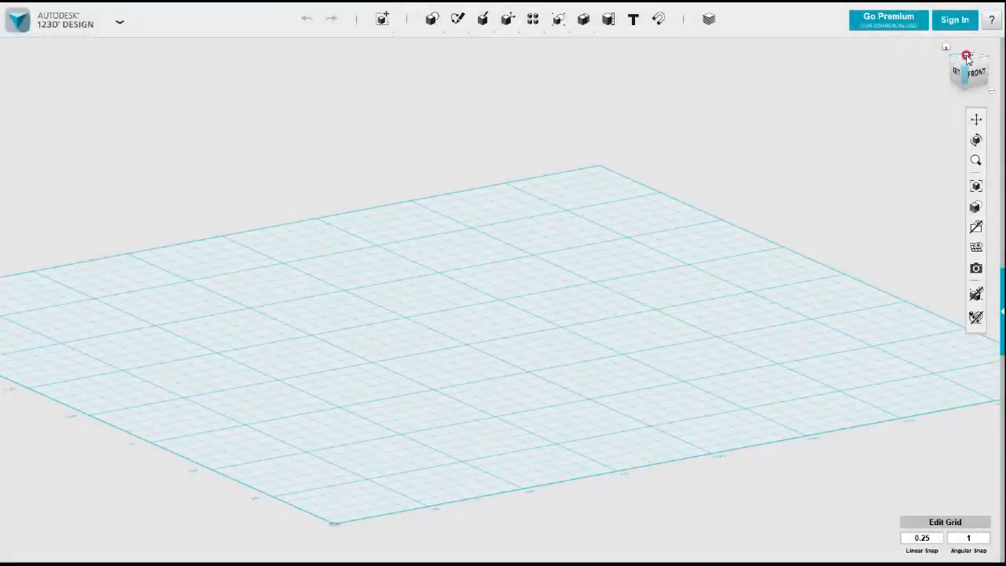
In the top view of the empty project, sketch a 50 mm diameter circle centred on a major grid intersection.
click(967, 60)
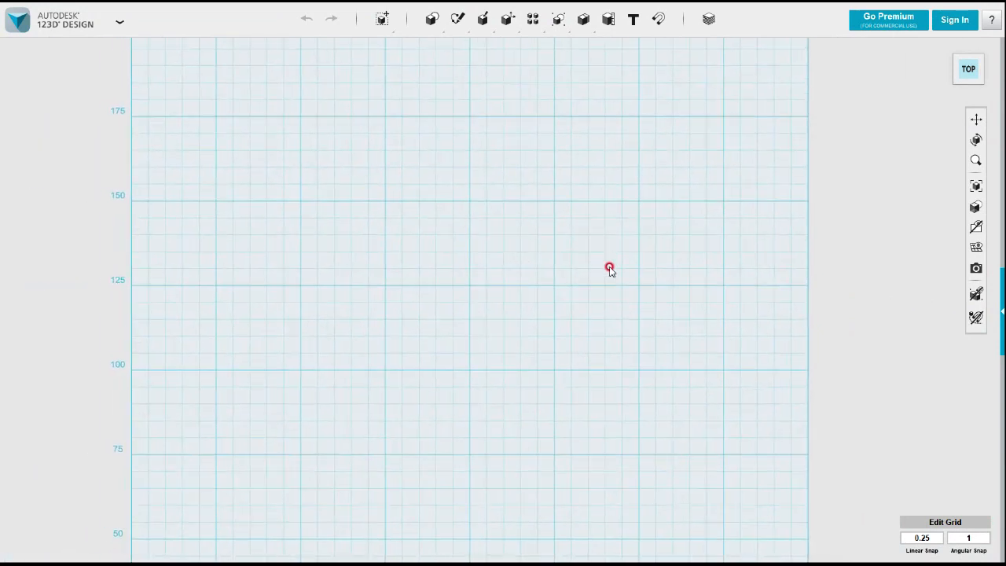
click(461, 43)
click(470, 286)
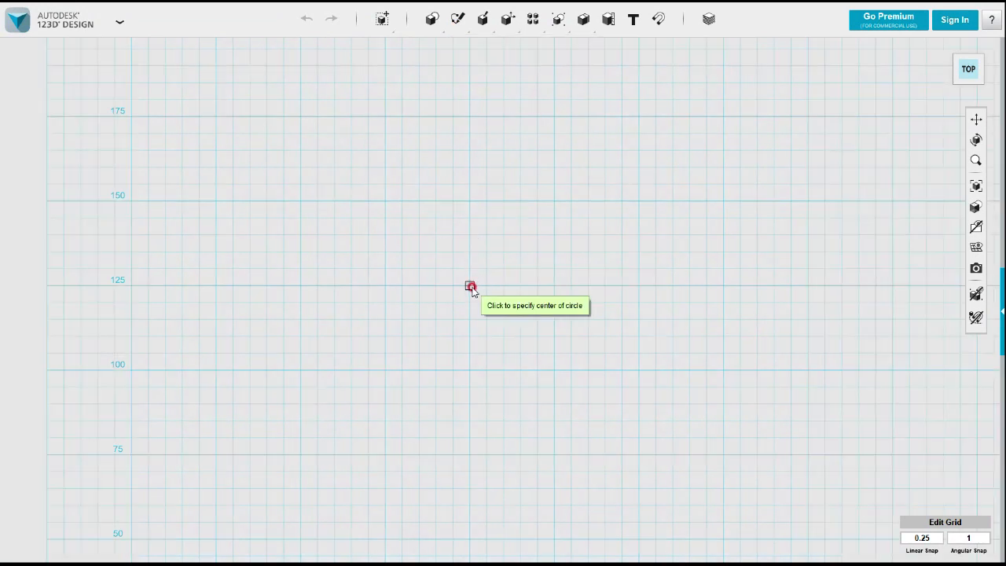
click(470, 286)
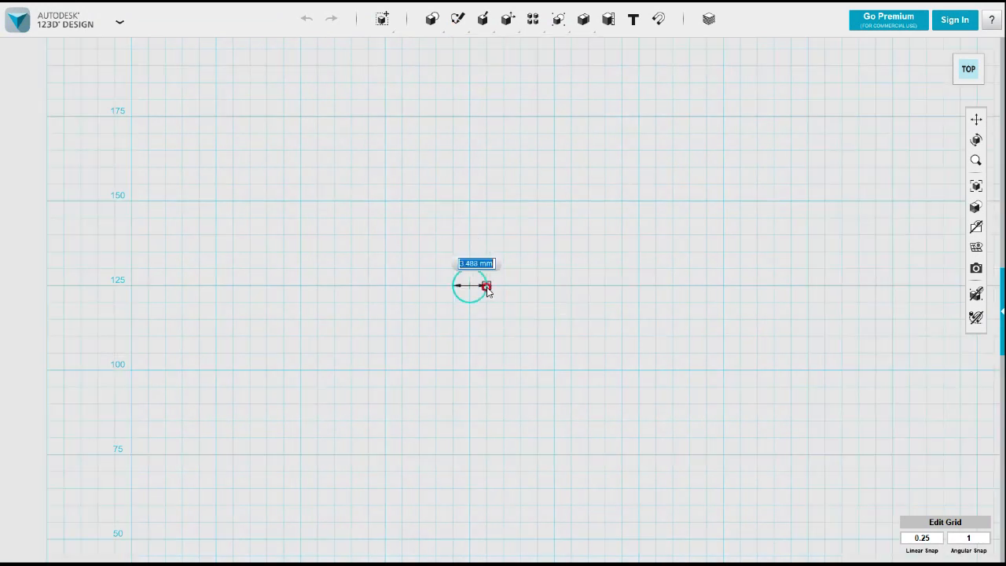
text(50)
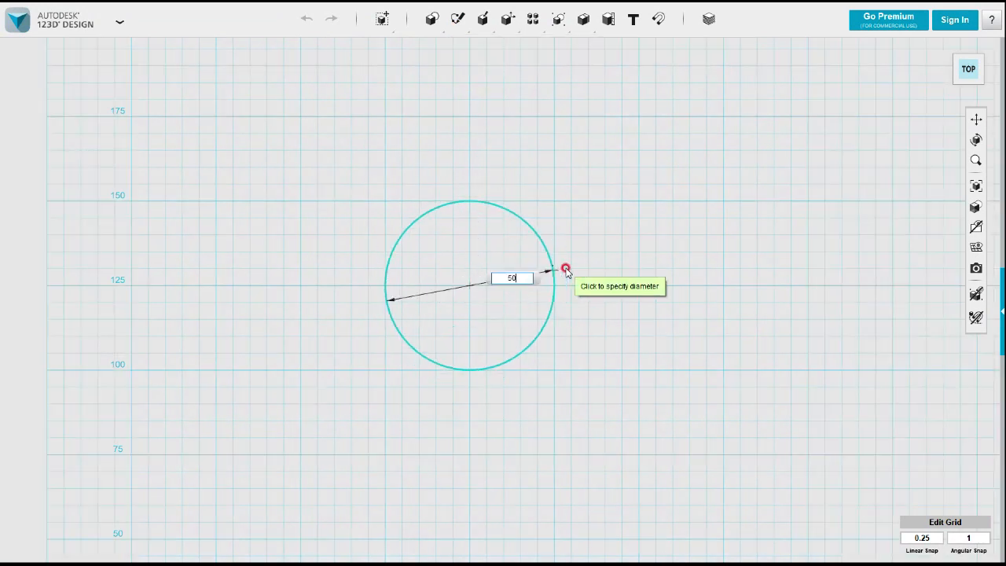
key(Return)
scroll(566, 270, up, 4)
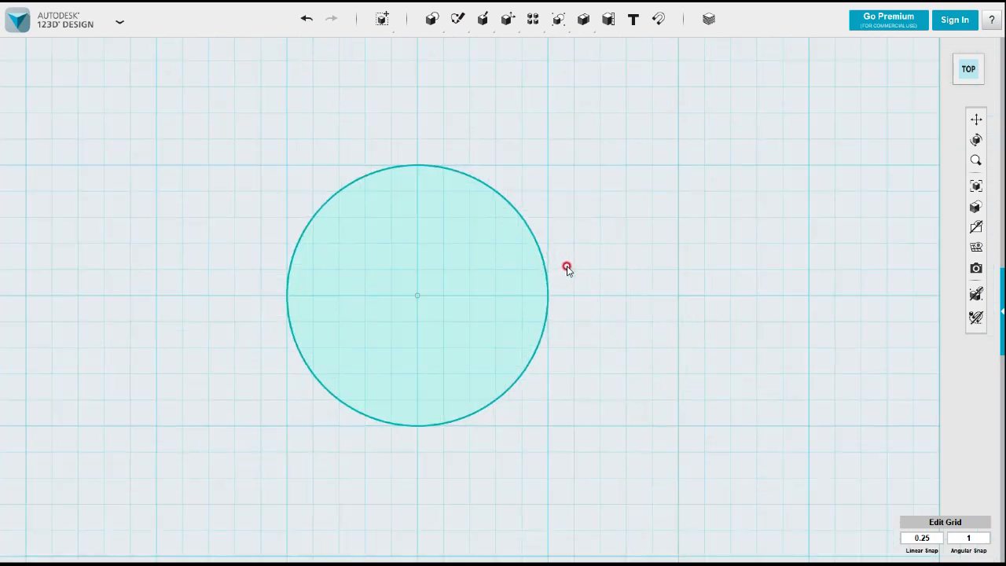
middle_drag(518, 261, 599, 258)
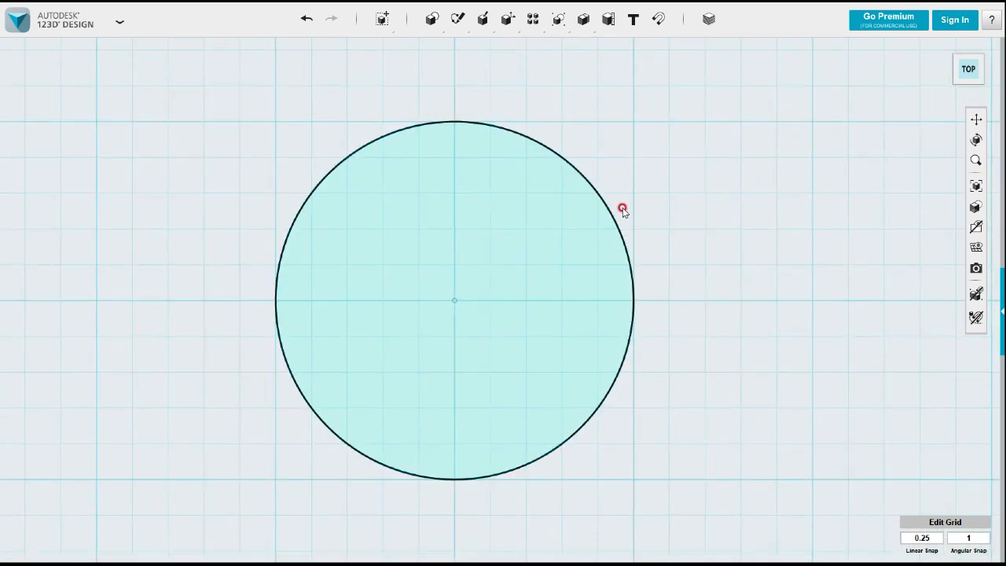
click(478, 47)
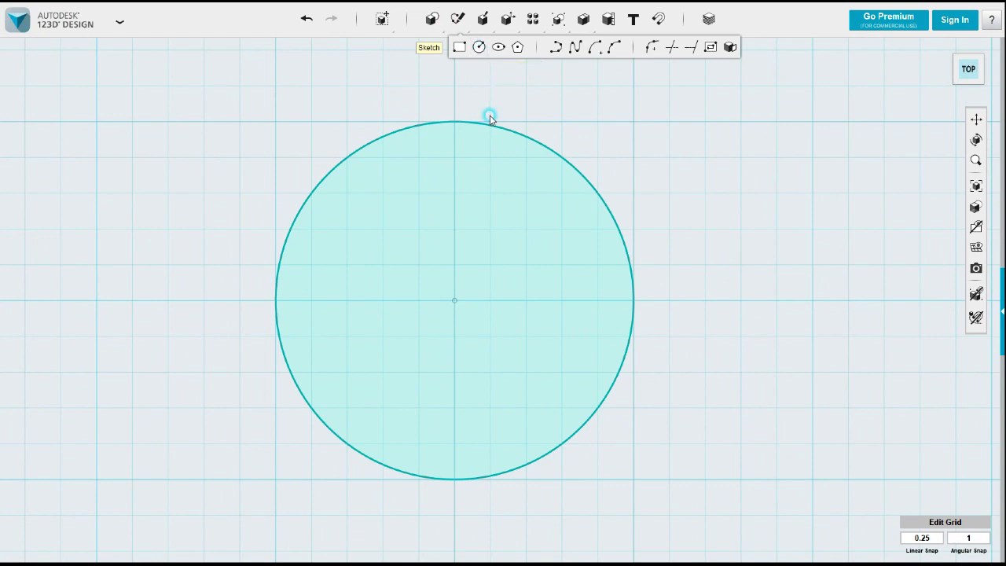
click(454, 302)
click(454, 300)
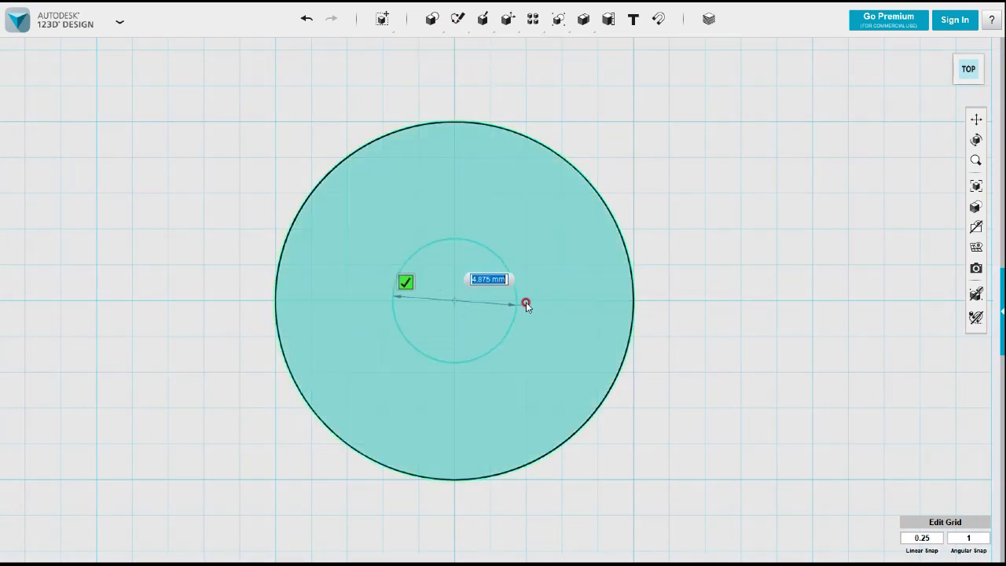
key(Escape)
Add a concentric 42 mm diameter circle to the sketch of the 50 mm circle.
mouse_move(450, 23)
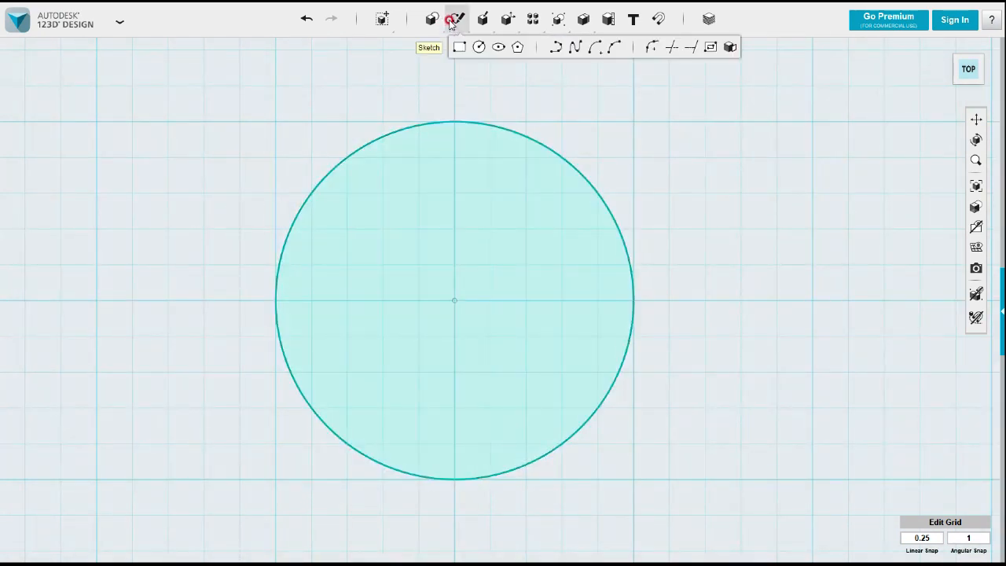
click(476, 46)
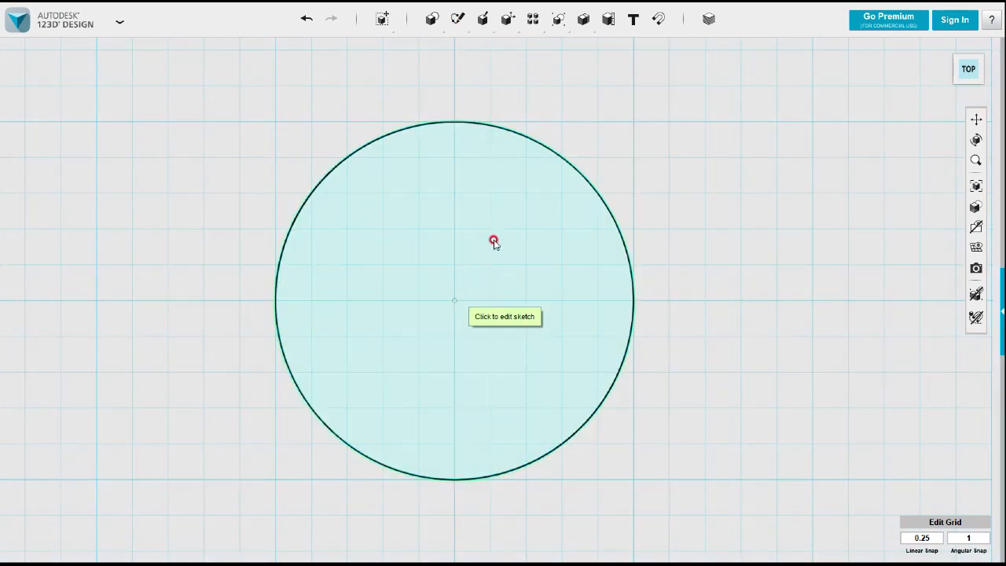
click(454, 301)
click(454, 301)
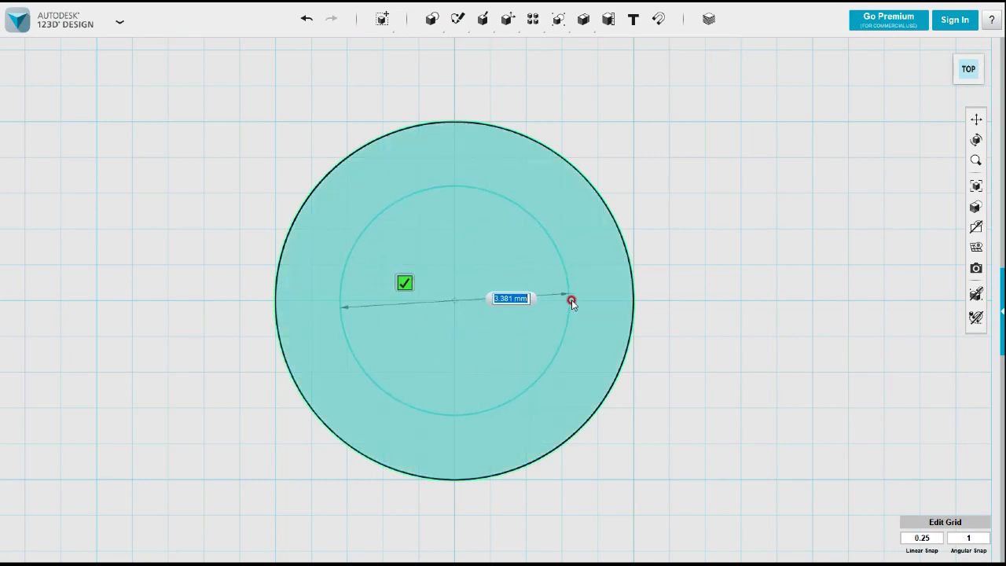
text(42)
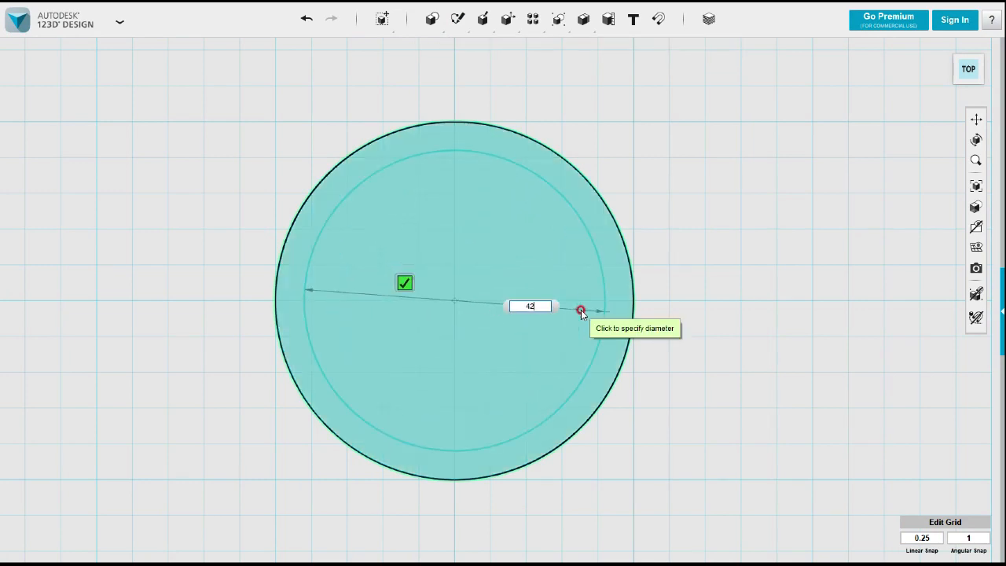
key(Return)
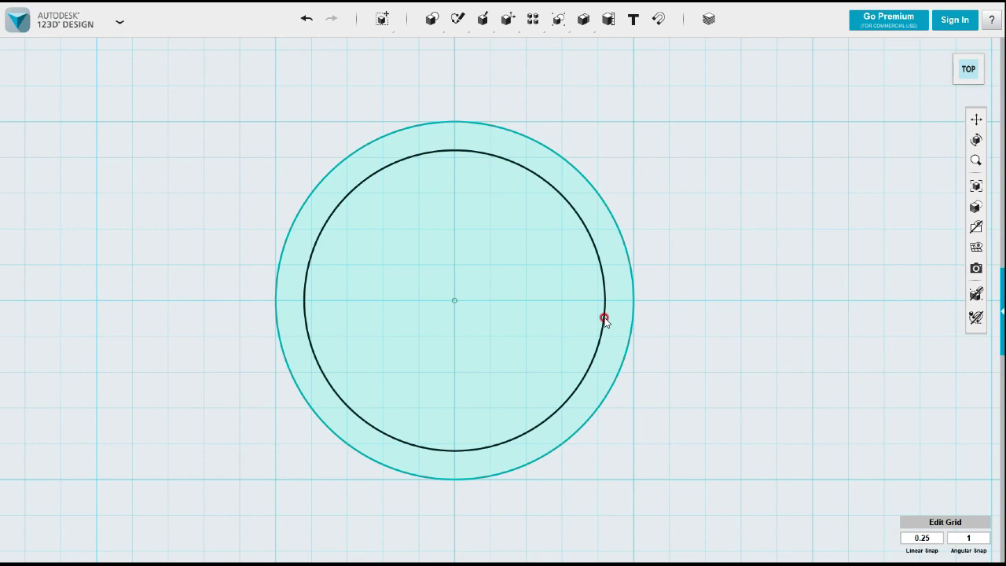
click(604, 318)
click(487, 194)
Sketch a helper square two grid cells wide from the circles' centre, plus a four-cell square from its outer corner, centred inside the circles.
click(458, 19)
click(456, 46)
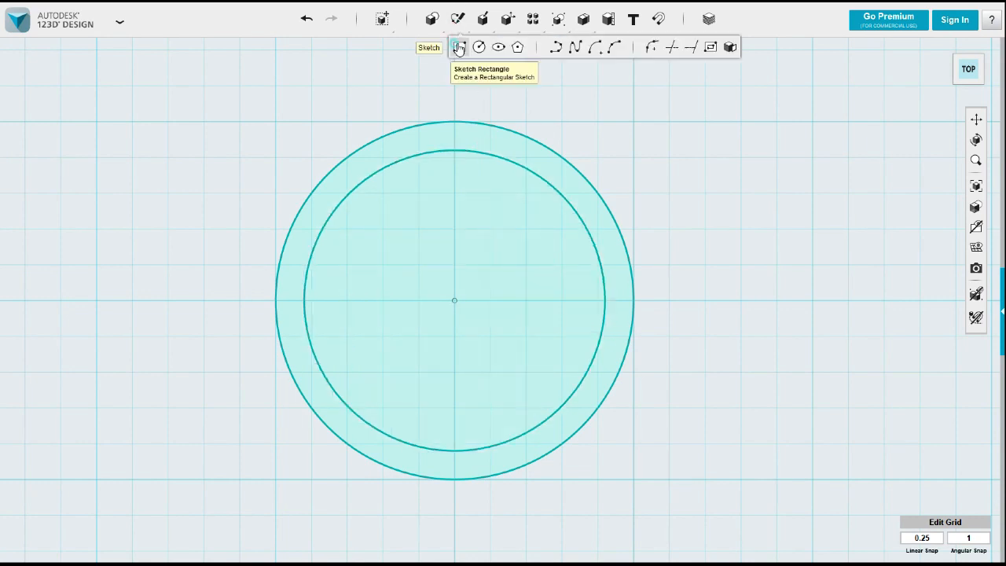
click(457, 304)
click(462, 293)
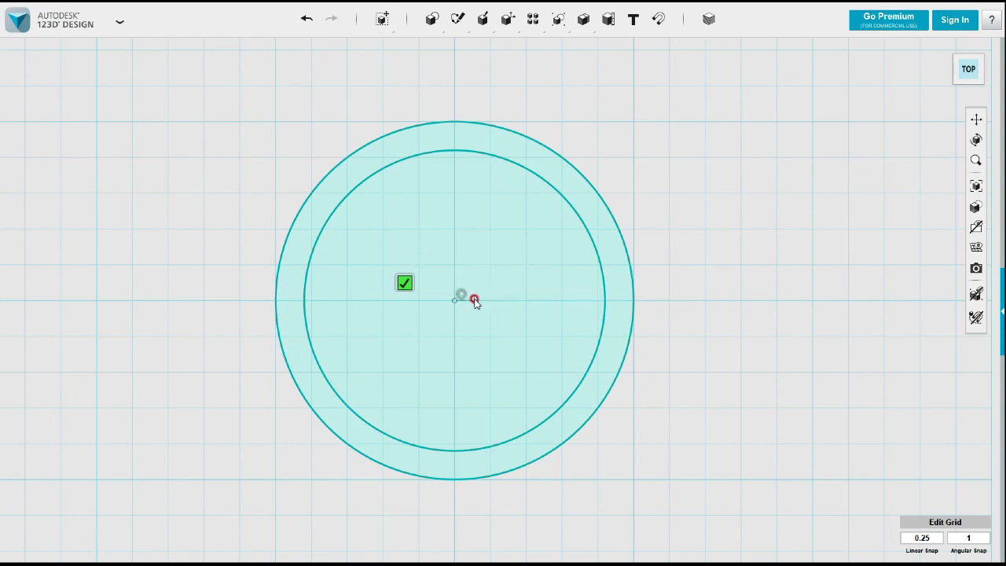
click(455, 298)
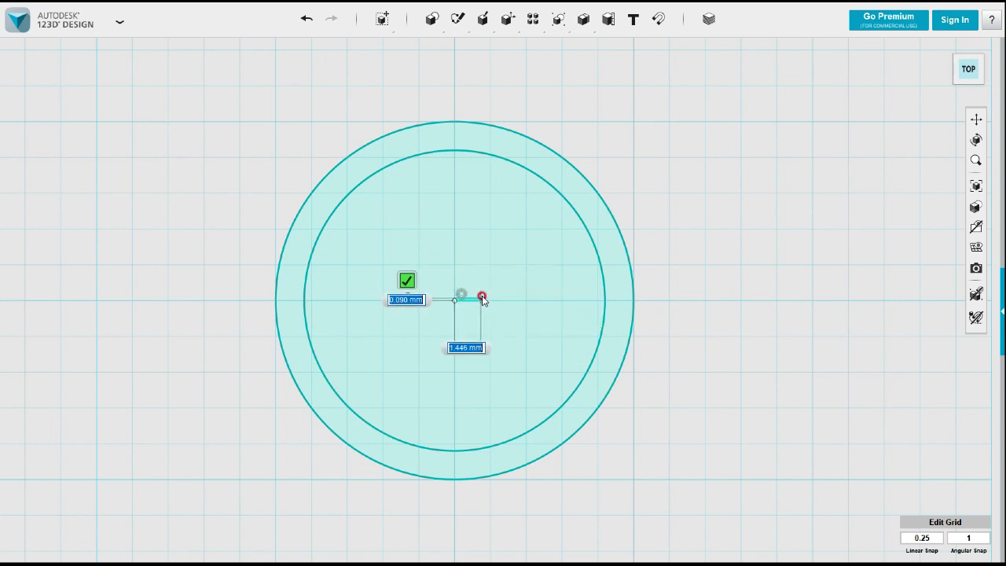
click(525, 230)
click(525, 230)
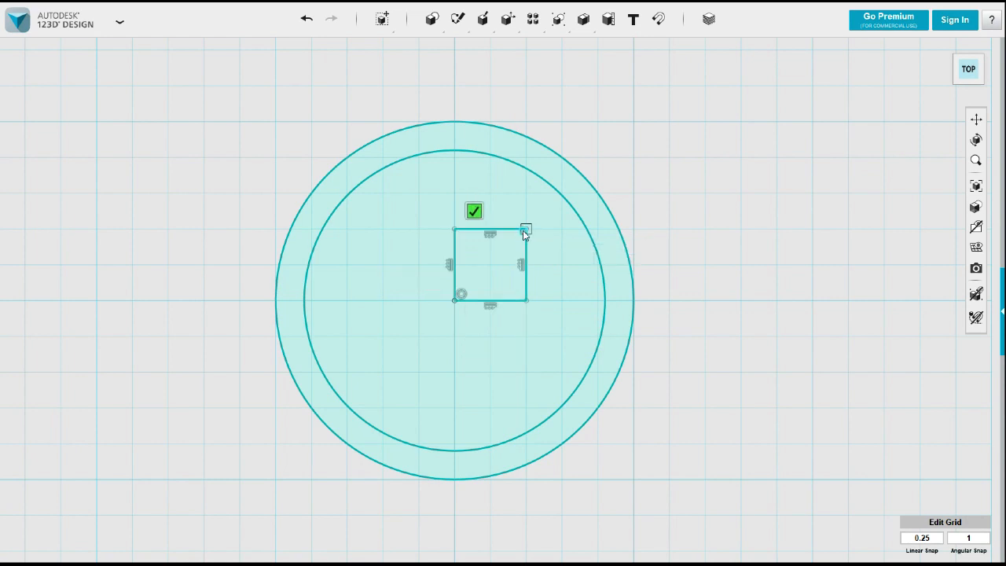
click(384, 372)
key(Escape)
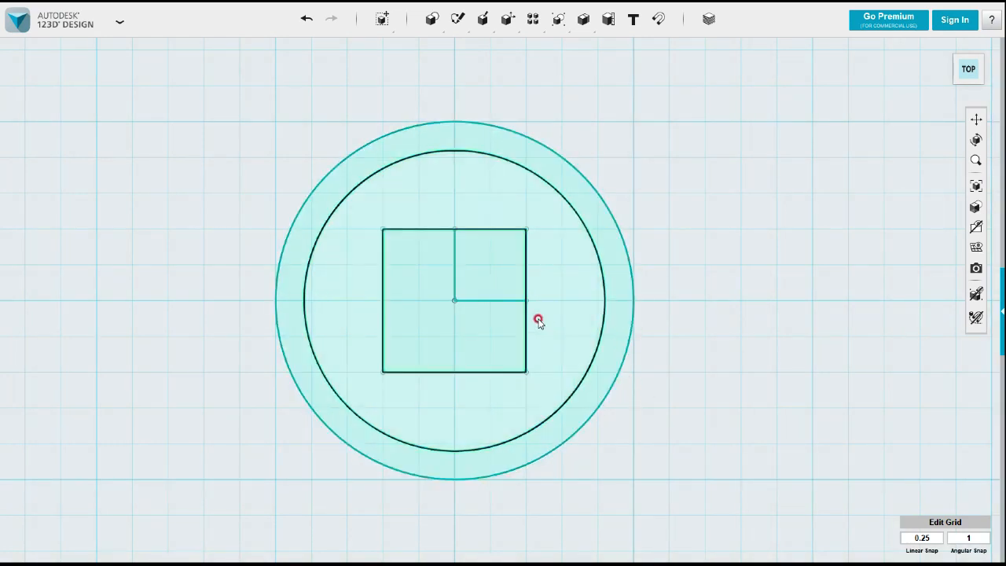
Delete the lines of the two-cell helper square, leaving the larger centred square in the sketch.
click(494, 303)
key(Delete)
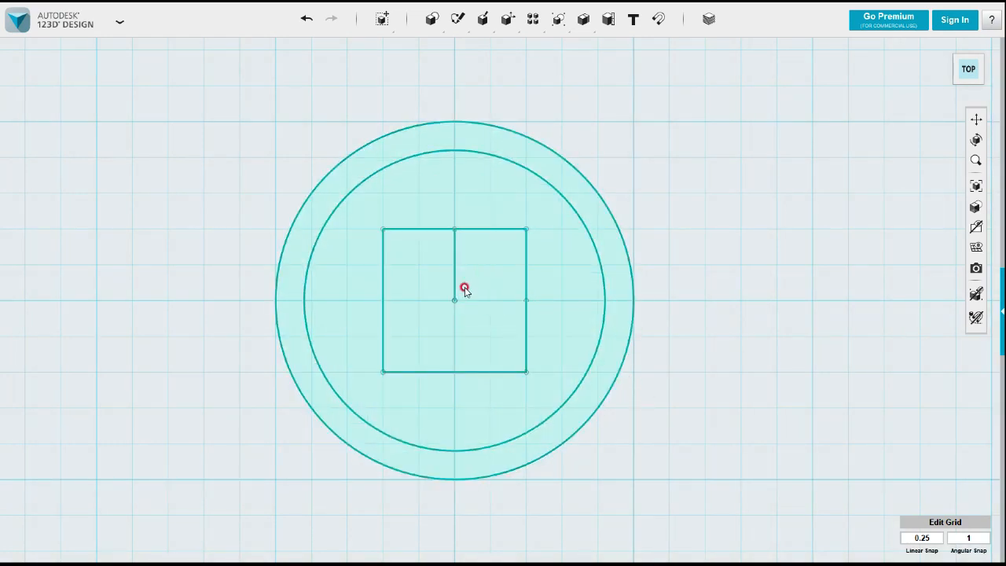
click(455, 278)
key(Delete)
click(486, 230)
key(Delete)
click(525, 257)
key(Delete)
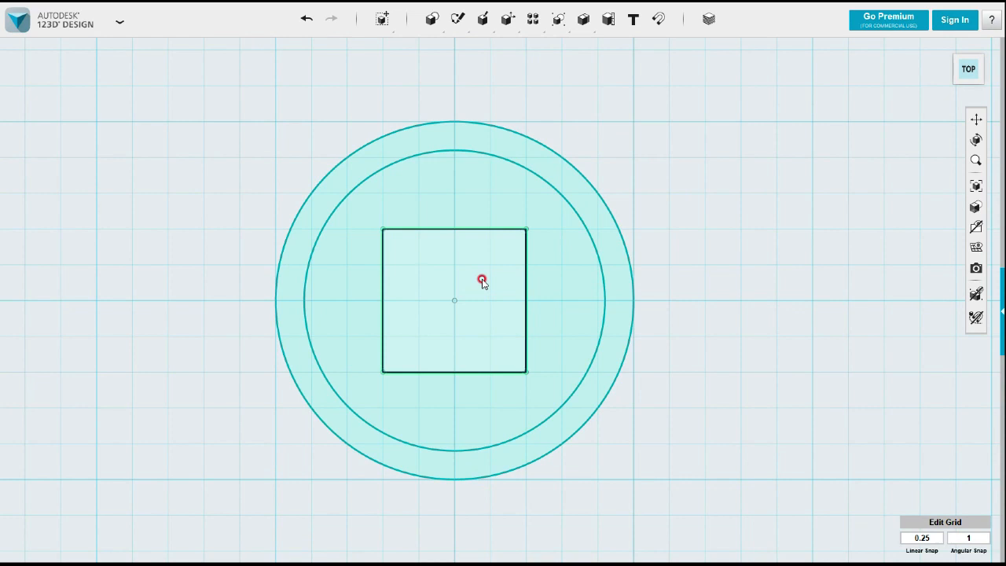
Sketch a 6 mm helper square with one corner on the circles' centre, inside the larger square.
mouse_move(457, 20)
click(458, 49)
click(458, 298)
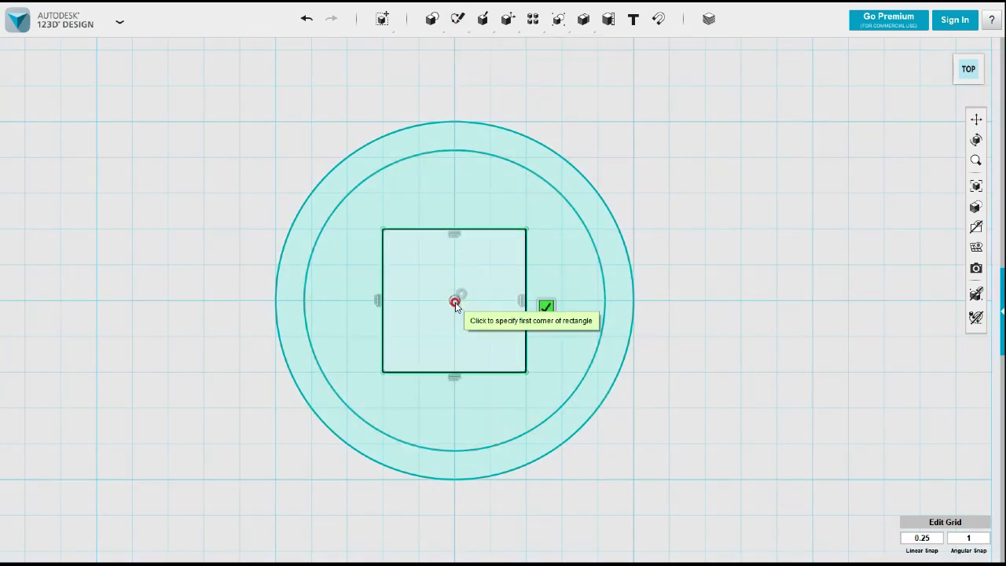
click(455, 304)
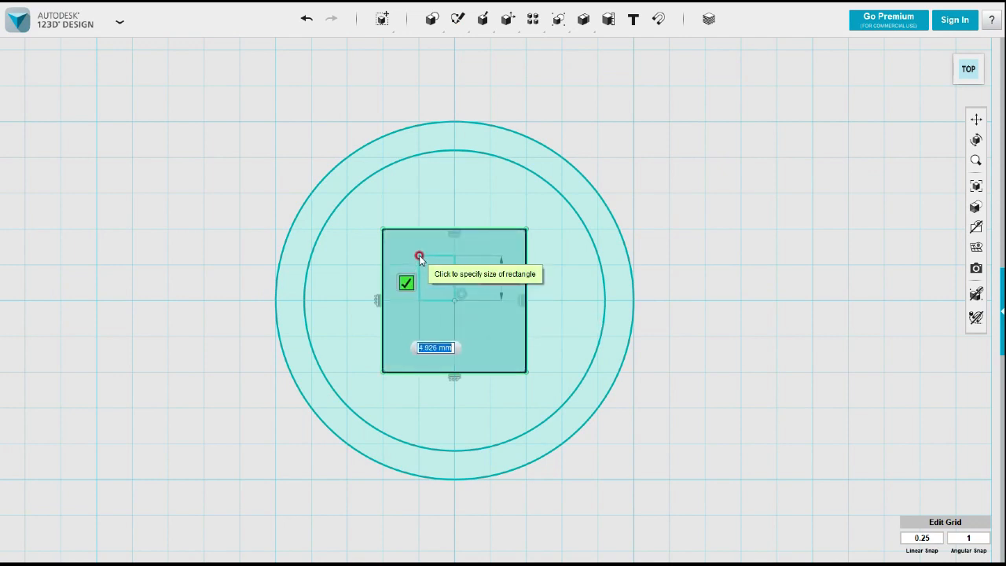
text(6)
key(Tab)
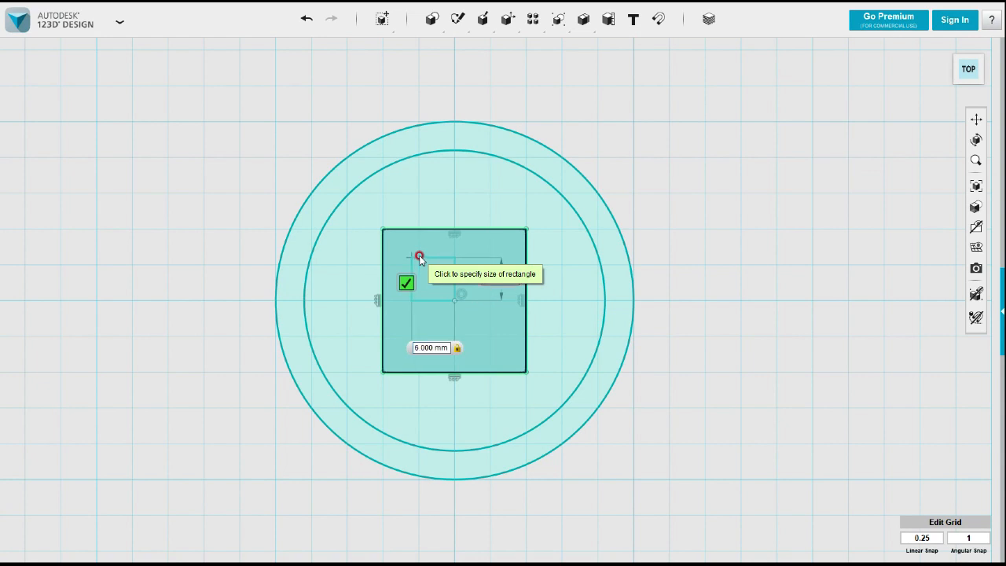
key(Return)
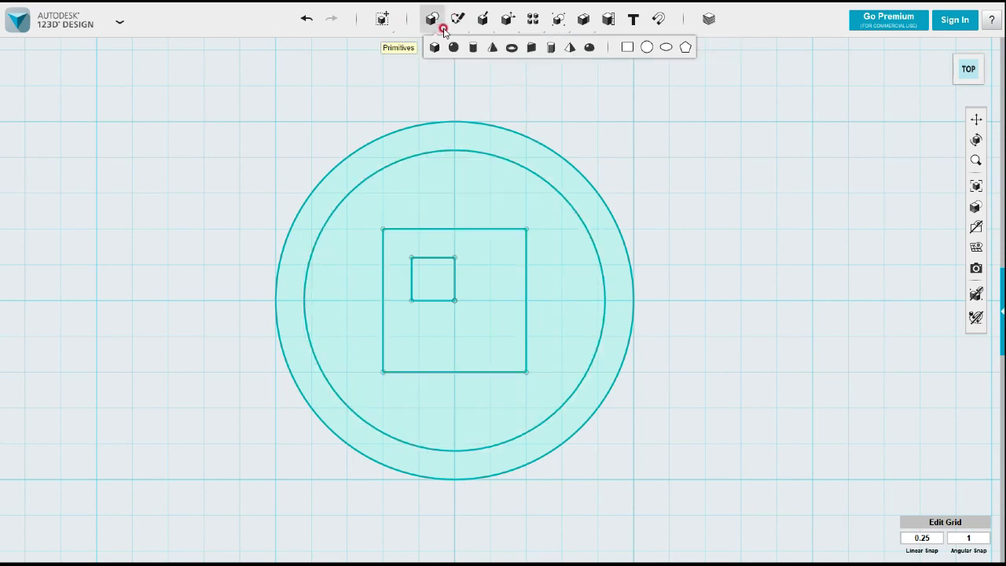
Sketch a 12 by 12 mm square from the 6 mm helper square's outer corner, so that it is centred in the circles.
mouse_move(458, 21)
click(459, 69)
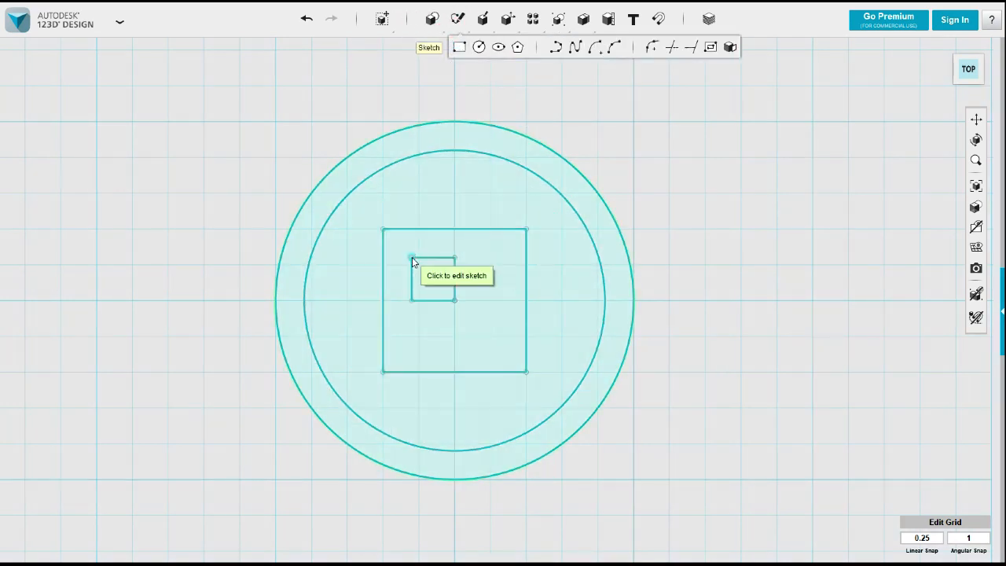
click(412, 259)
click(412, 260)
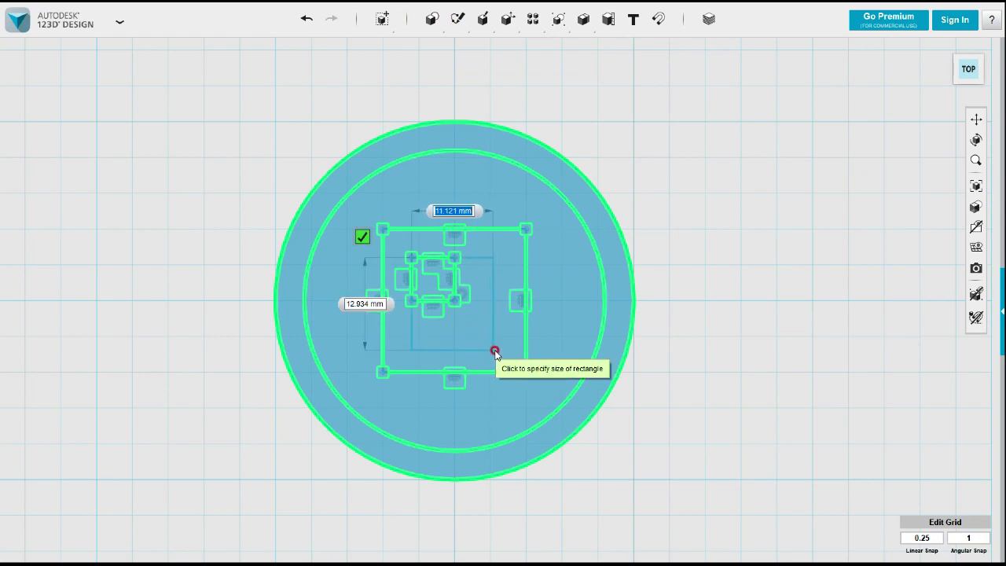
text(12)
key(Tab)
text(12)
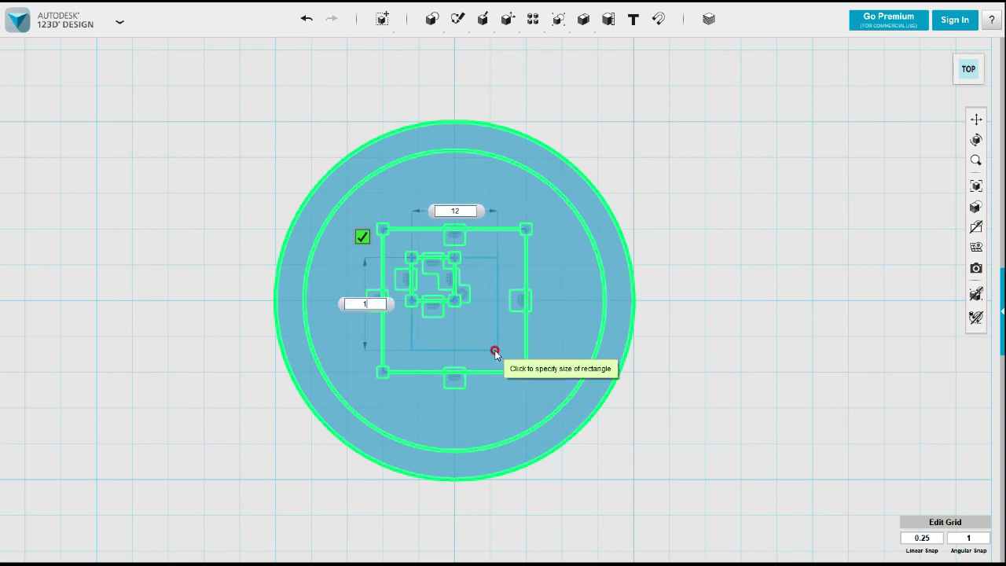
key(Tab)
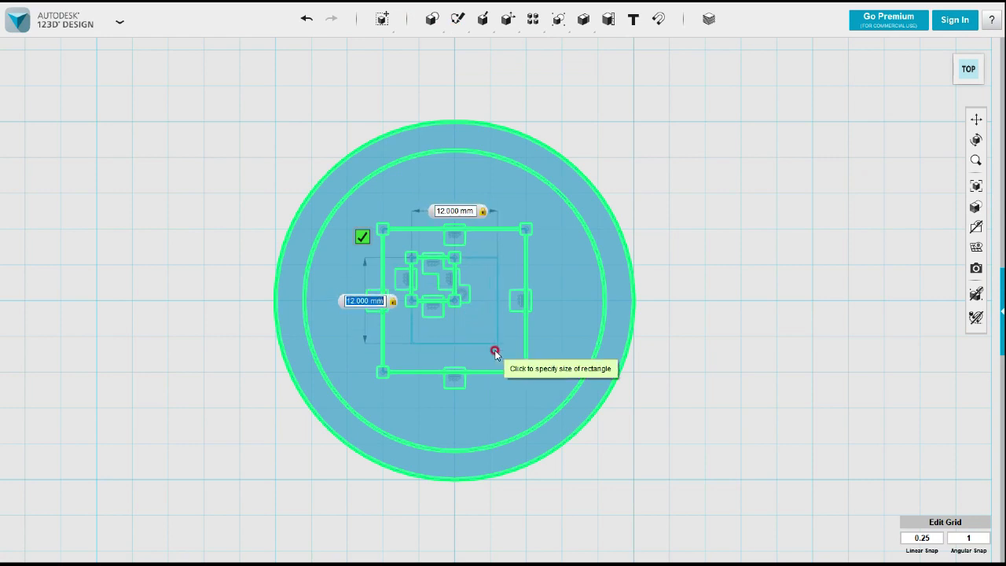
key(Return)
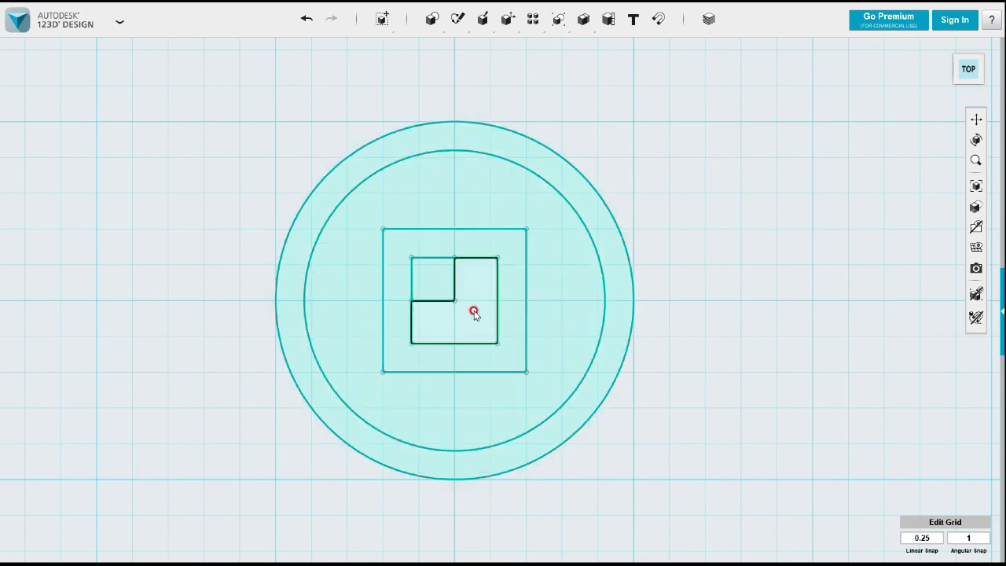
click(436, 291)
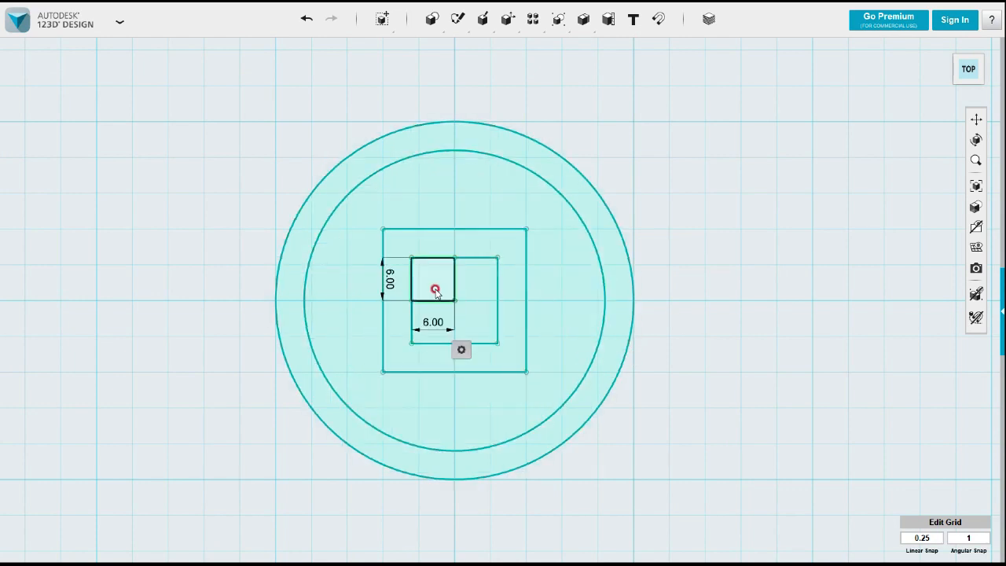
key(Delete)
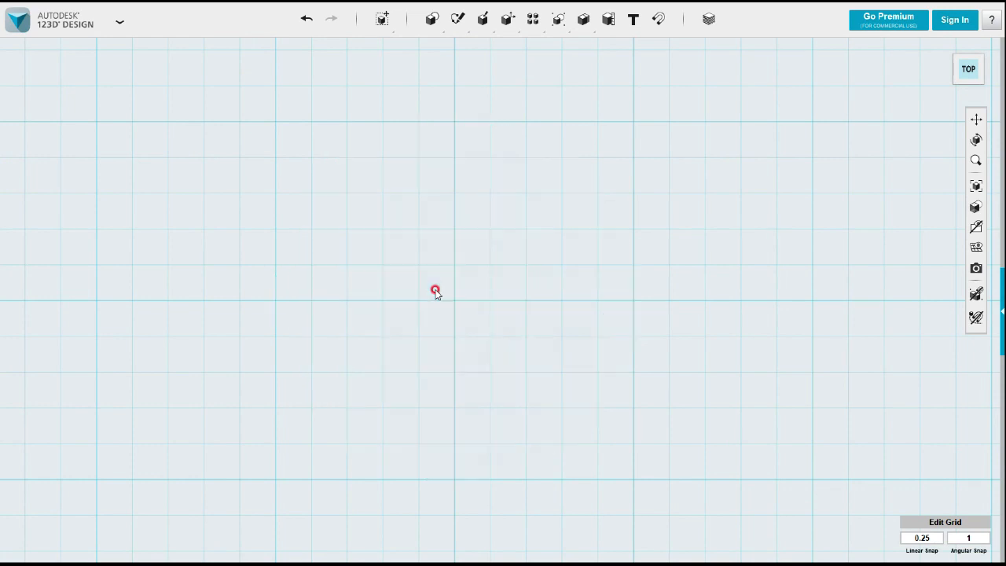
key(ctrl+z)
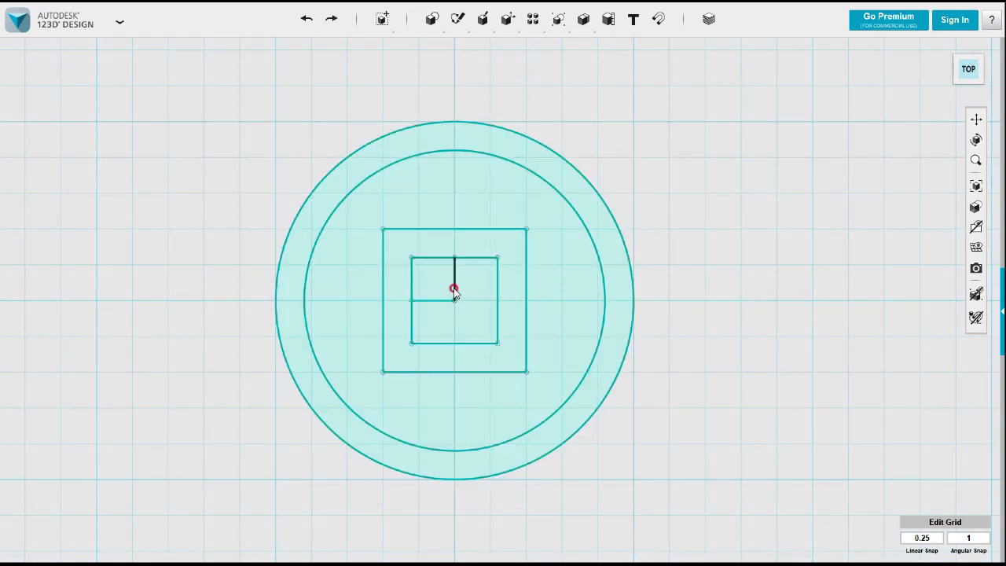
Delete the lines of the 6 mm helper square, keeping the 12 mm square.
click(454, 300)
key(Delete)
click(436, 301)
key(Delete)
click(416, 281)
key(Delete)
click(430, 262)
key(Delete)
Extrude the ring between the two circles 8 mm upward.
mouse_move(652, 364)
right_down()
mouse_move(664, 325)
mouse_move(637, 351)
mouse_move(614, 348)
right_up()
click(612, 347)
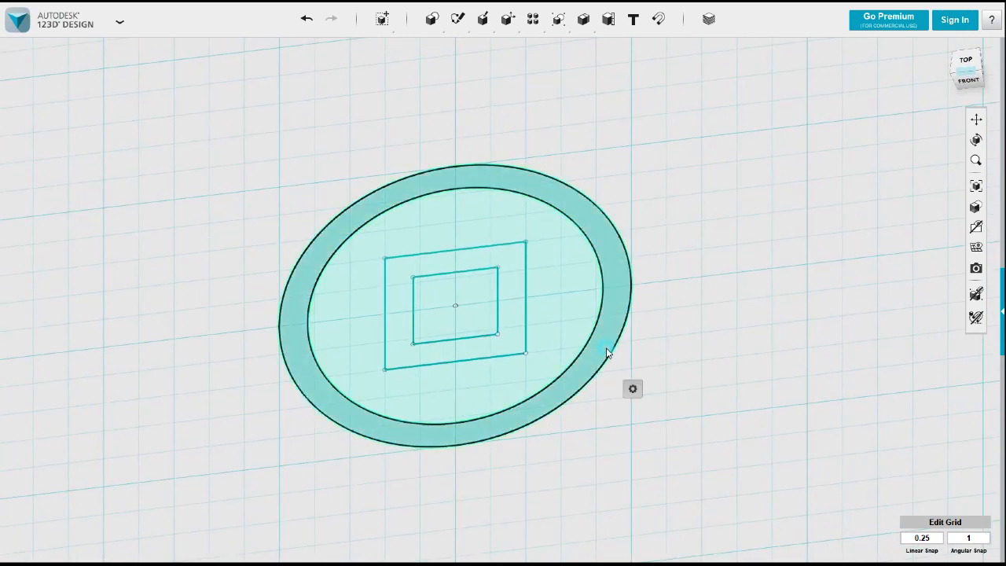
click(699, 389)
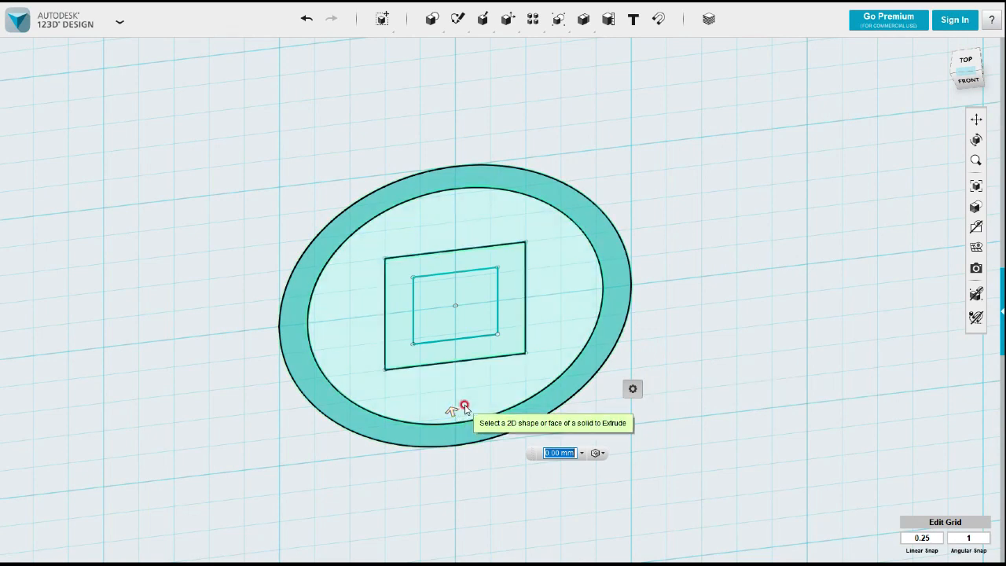
text(8)
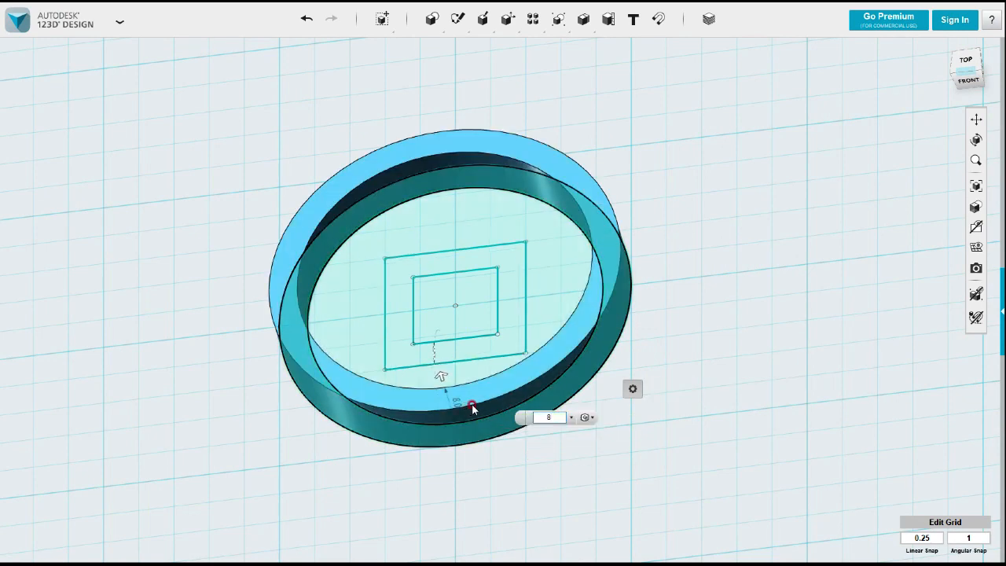
key(Return)
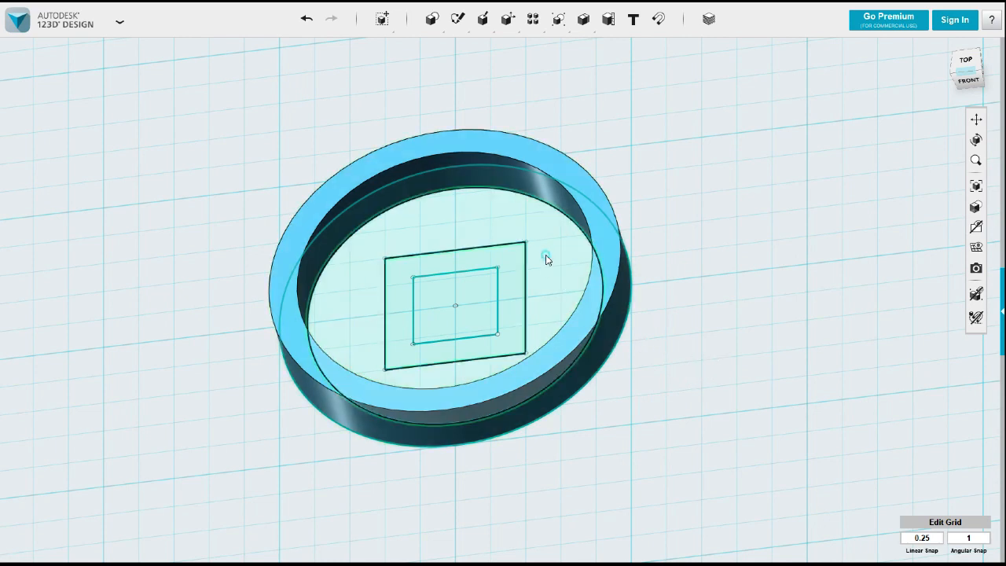
click(569, 305)
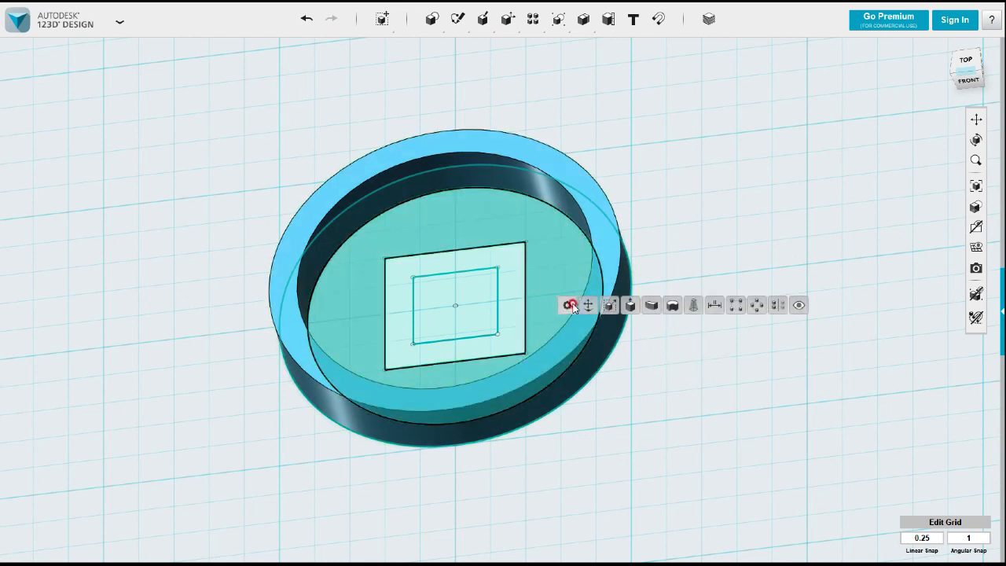
click(631, 308)
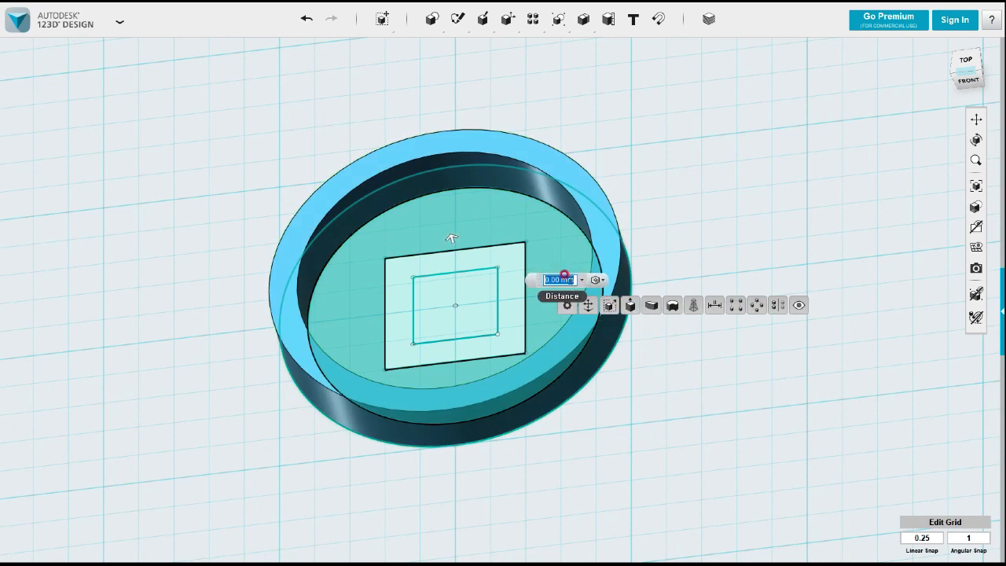
drag(451, 234, 457, 175)
click(524, 198)
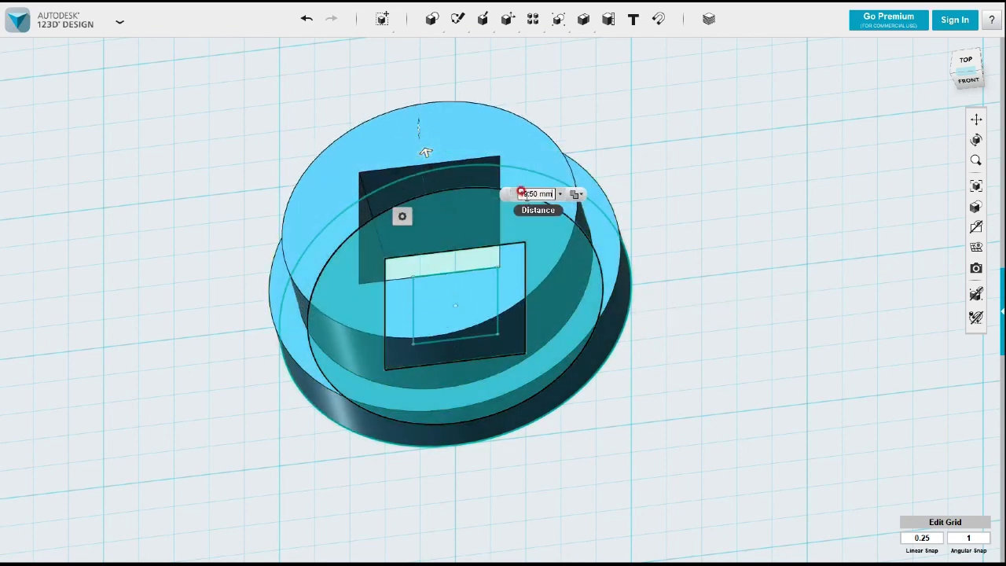
key(ctrl+z)
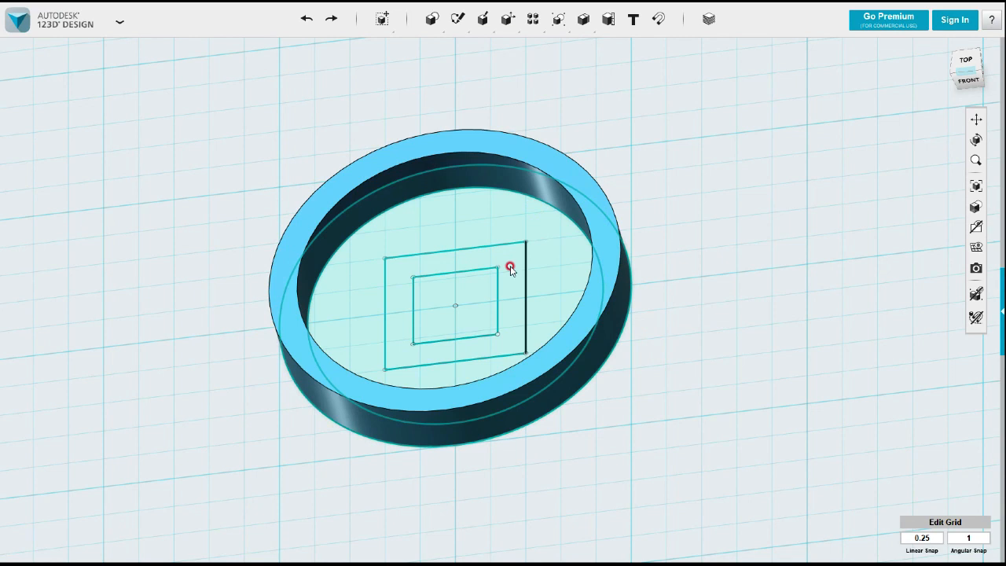
Extrude the square frame between the outer square and the 12 mm square 27 mm upward.
click(508, 266)
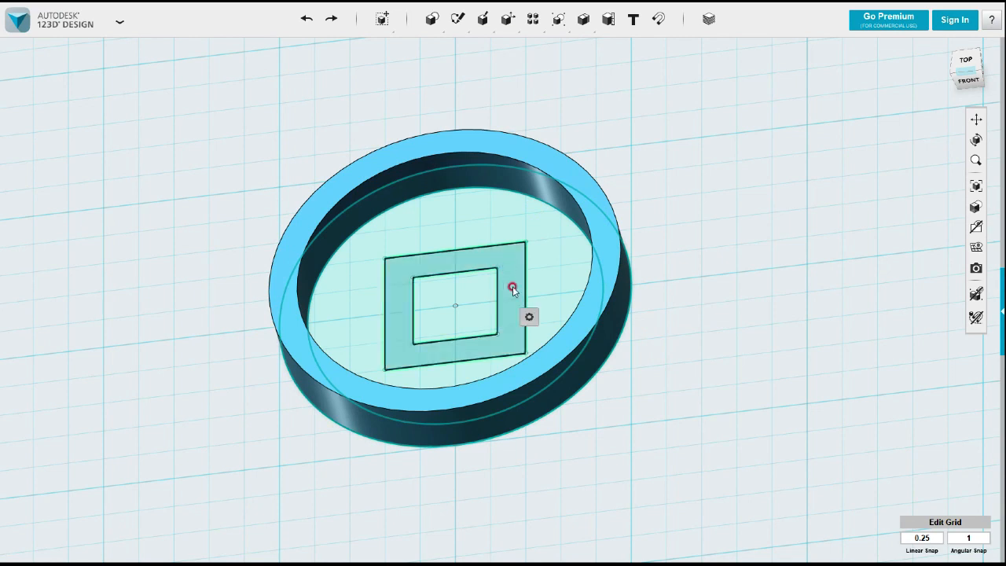
mouse_move(529, 316)
click(592, 317)
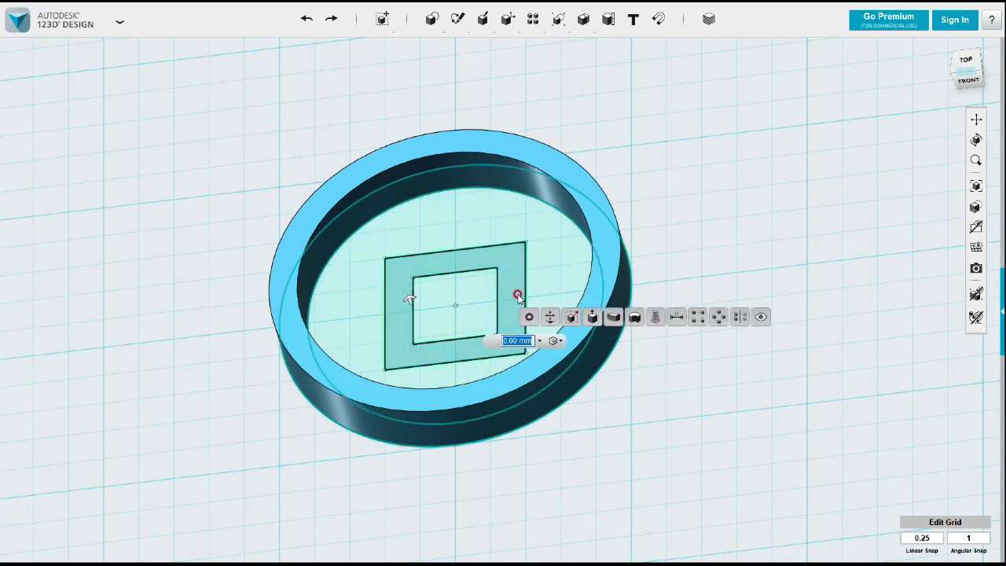
text(27)
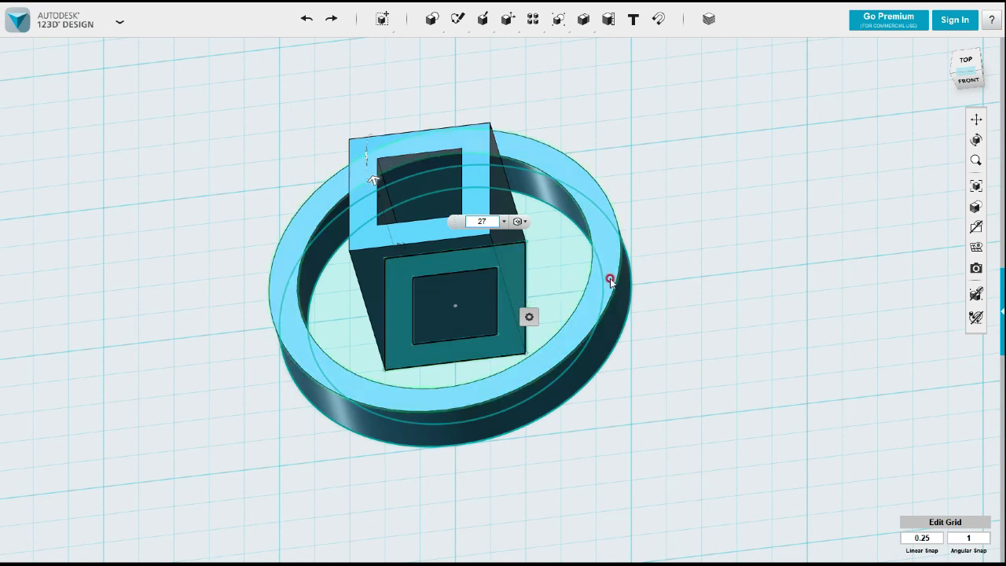
click(697, 268)
Extrude the floor region between the inner circle and the outer square 3 mm upward.
click(559, 280)
mouse_move(580, 329)
click(622, 330)
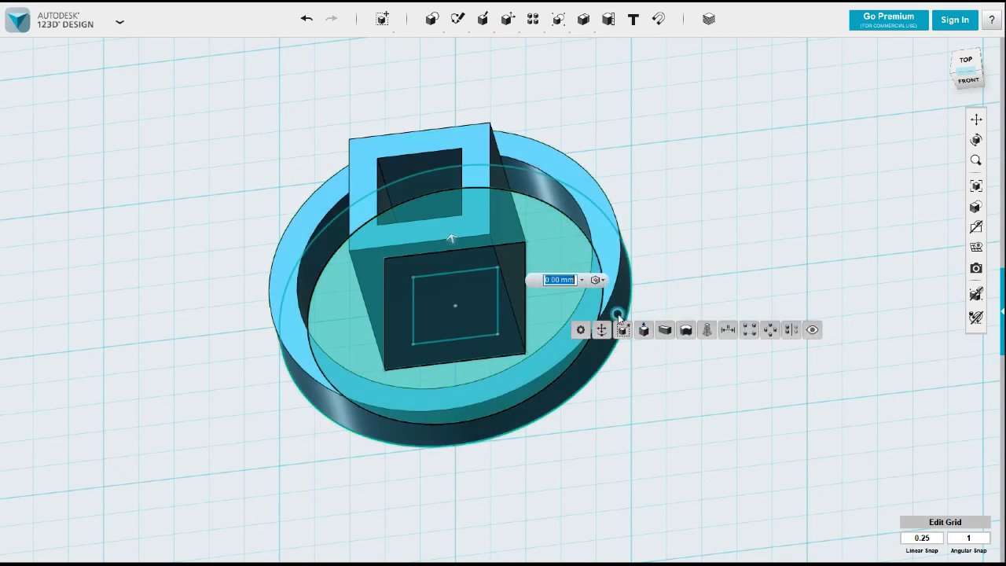
drag(452, 239, 450, 222)
click(678, 285)
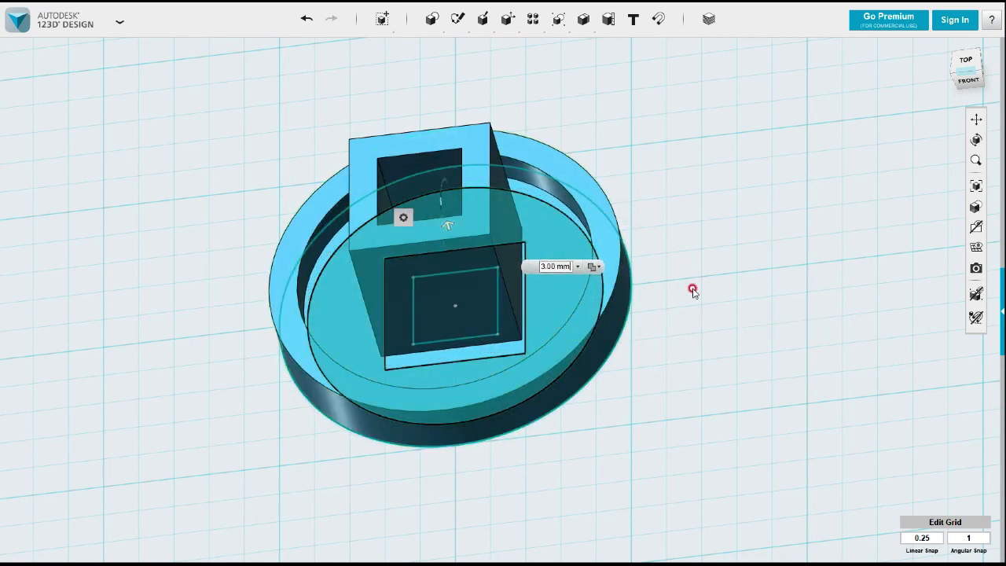
Sketch a rectangle 20 mm wide and 12 mm high on the post's front face, starting from the face's upper corner.
right_drag(675, 325, 675, 361)
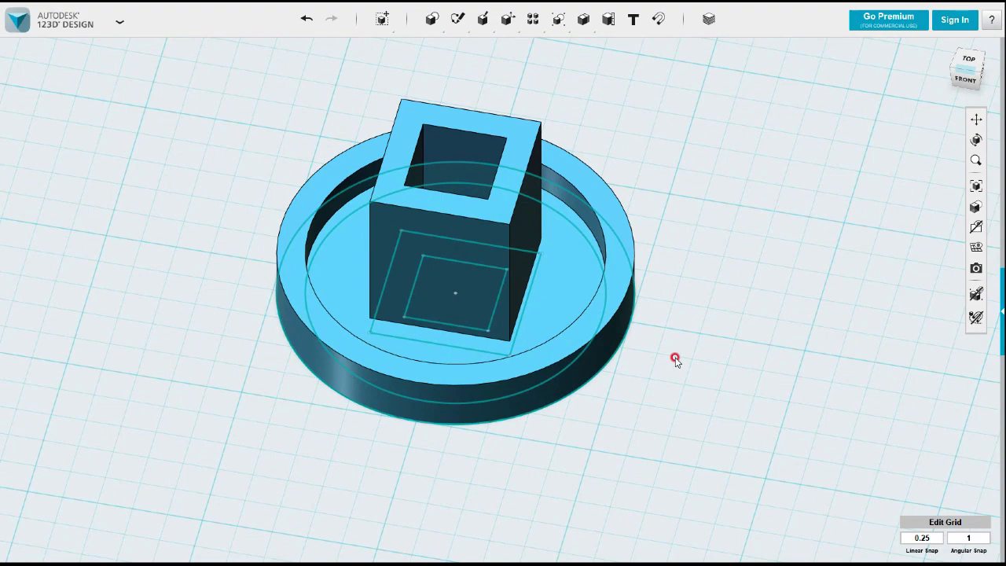
right_drag(725, 380, 712, 333)
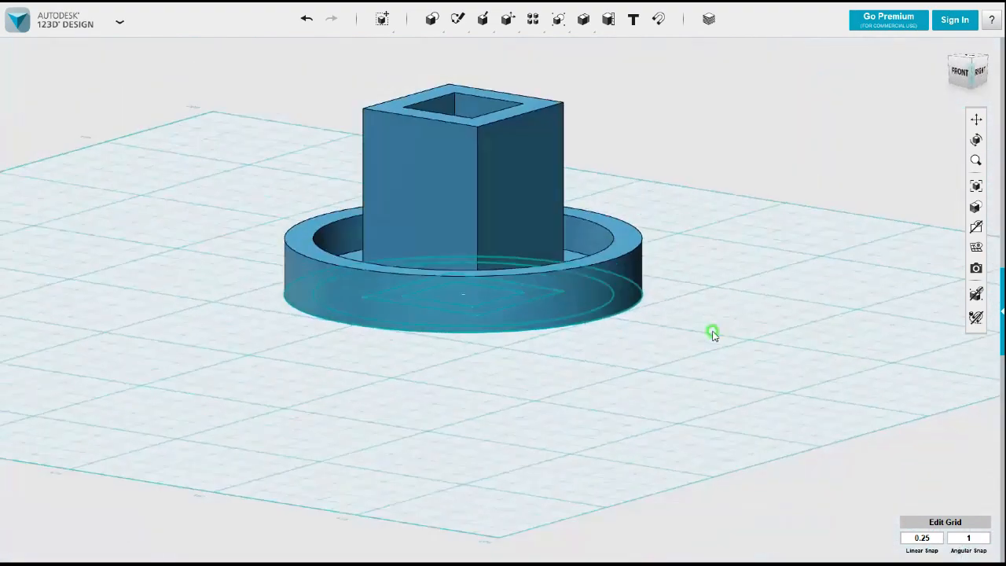
drag(987, 73, 960, 72)
click(960, 72)
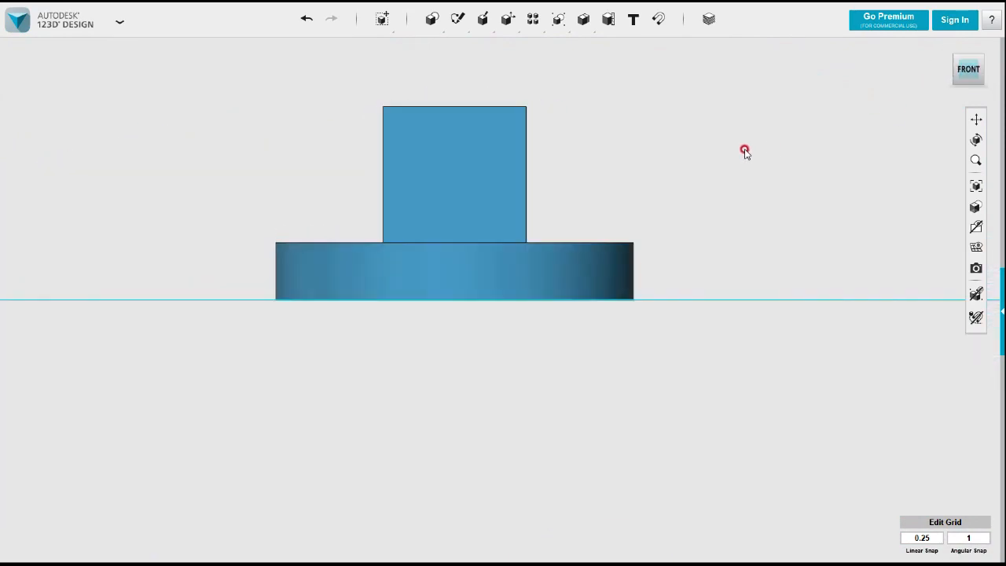
middle_drag(583, 146, 727, 189)
scroll(599, 252, up, 3)
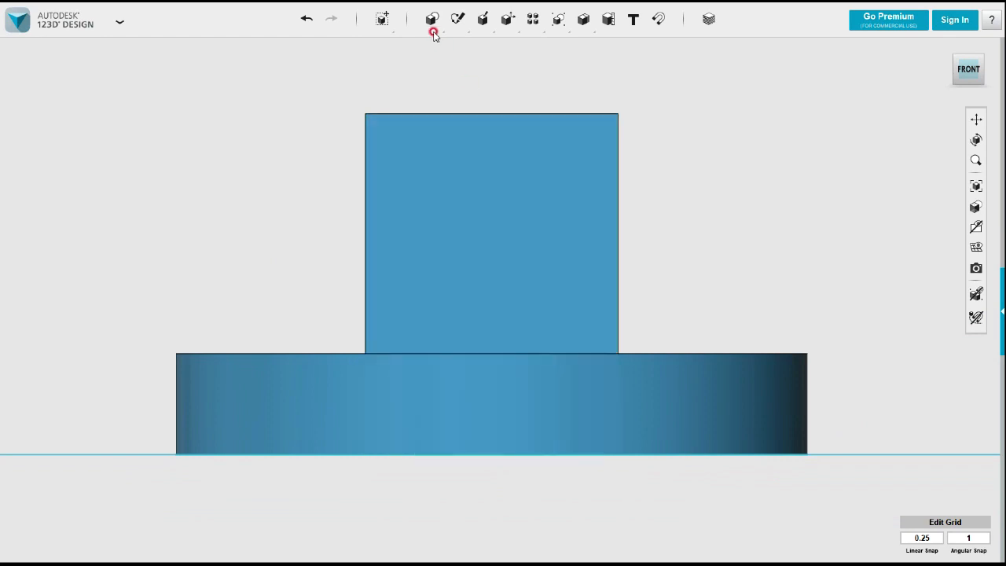
mouse_move(458, 30)
click(459, 47)
click(442, 131)
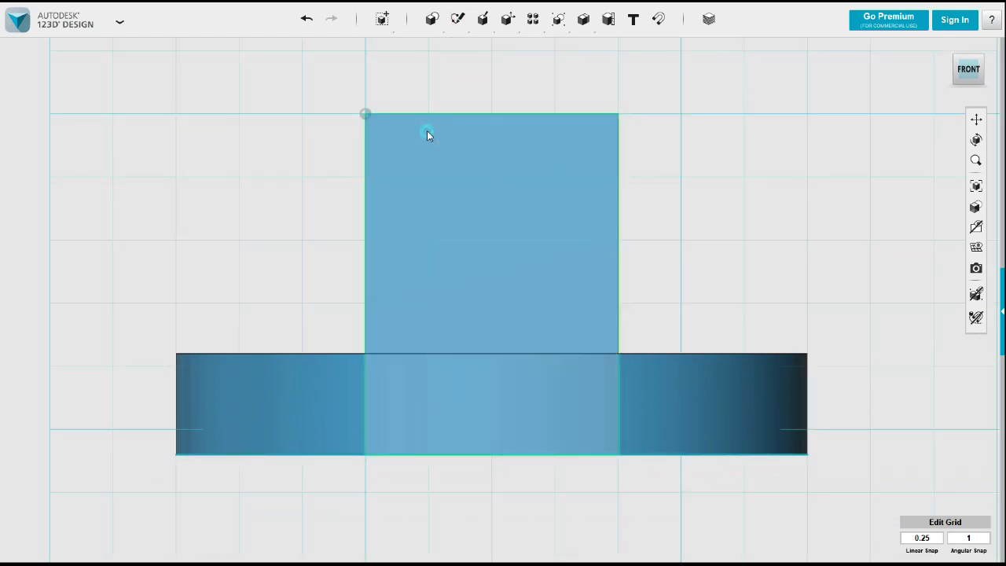
click(362, 114)
click(363, 115)
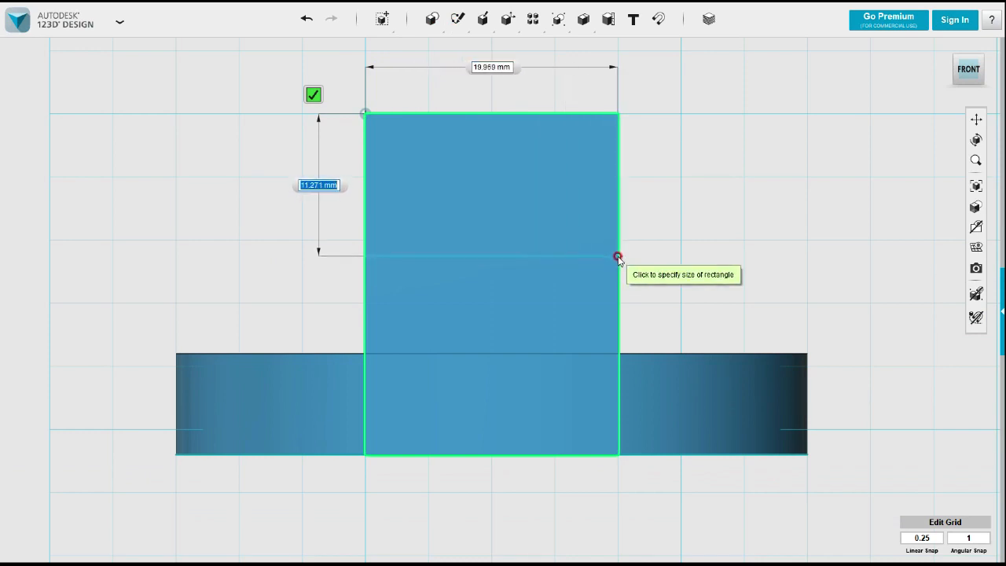
text(12)
key(Tab)
text(20)
key(Return)
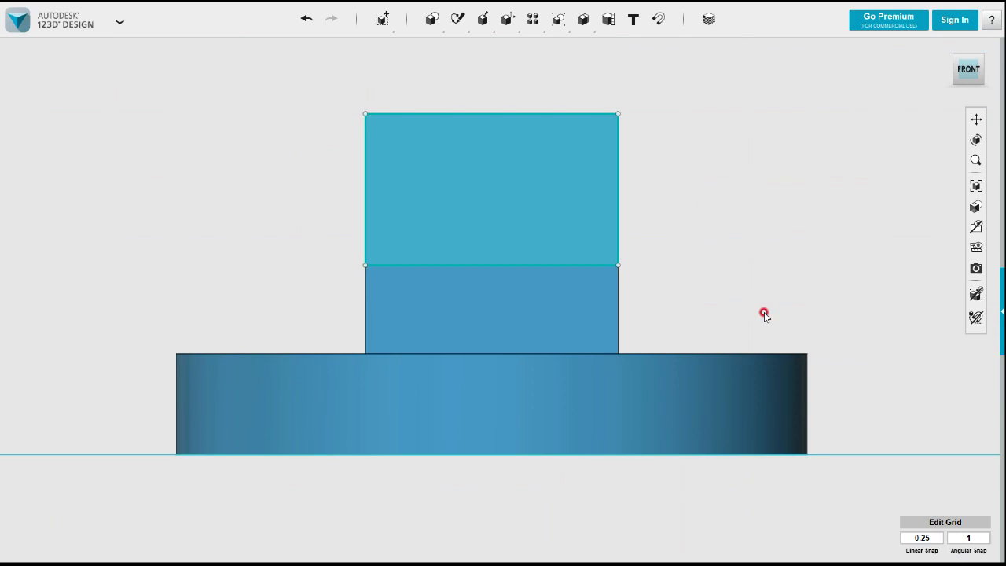
right_drag(687, 251, 686, 284)
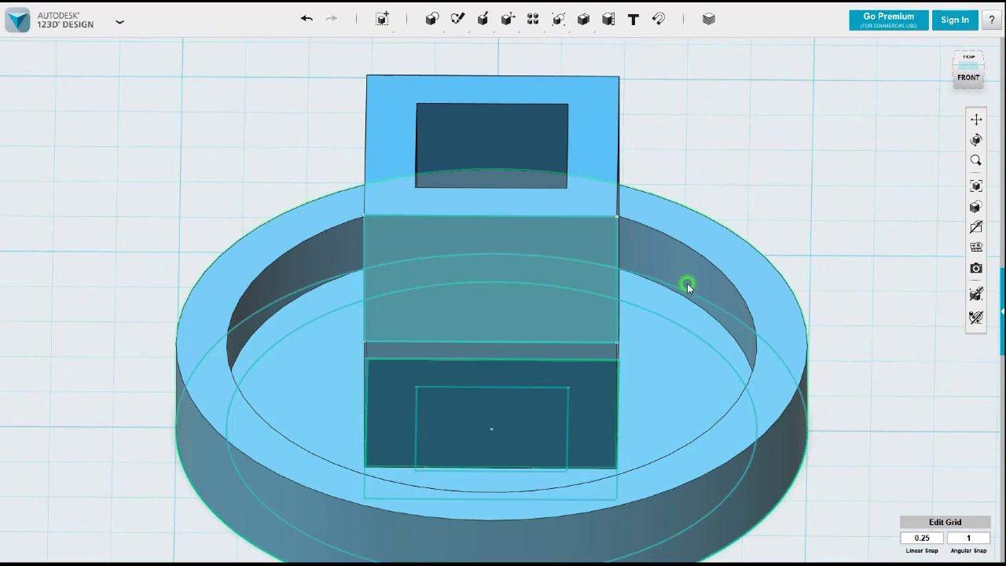
scroll(652, 286, down, 6)
middle_drag(691, 303, 526, 250)
mouse_move(457, 20)
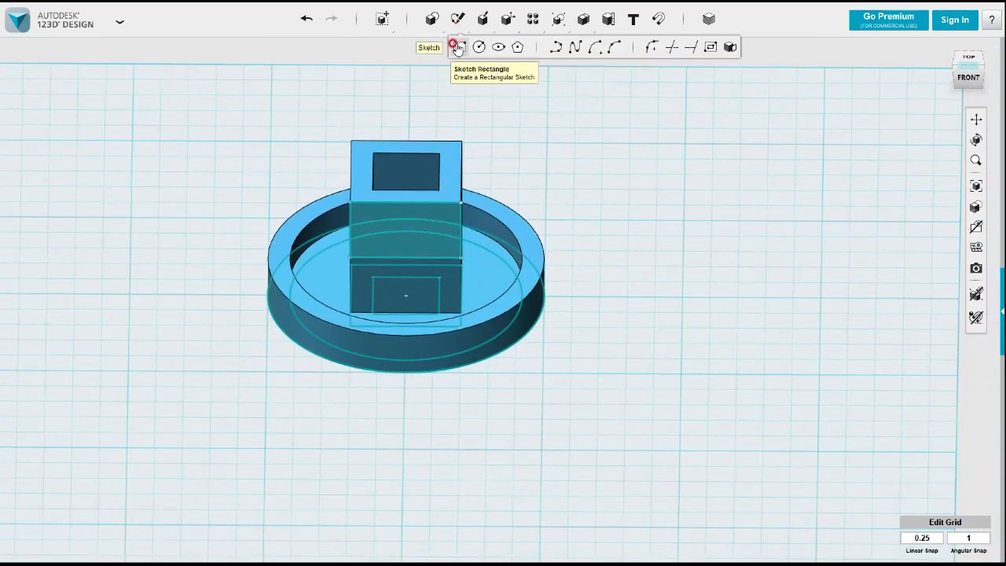
click(457, 49)
click(412, 227)
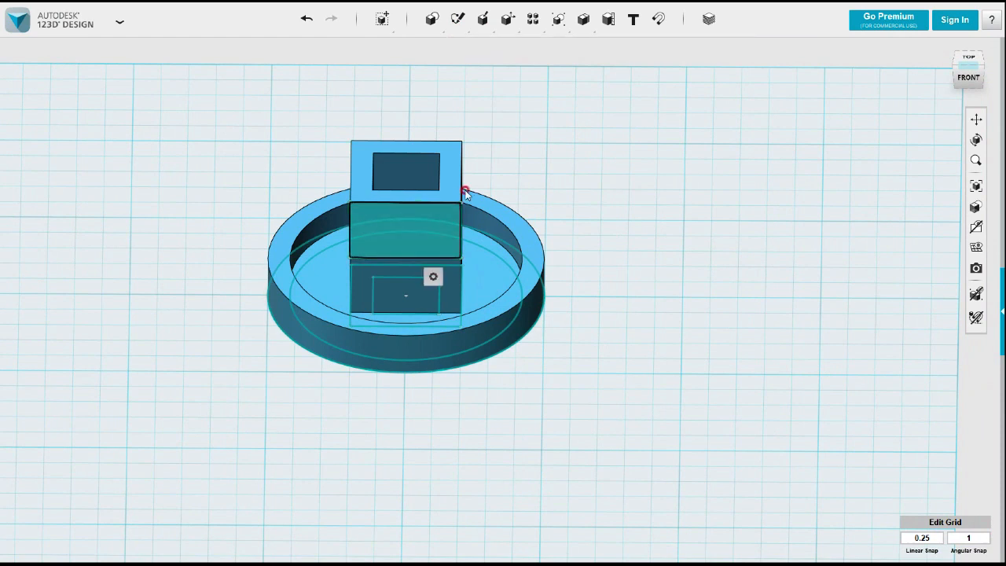
mouse_move(431, 19)
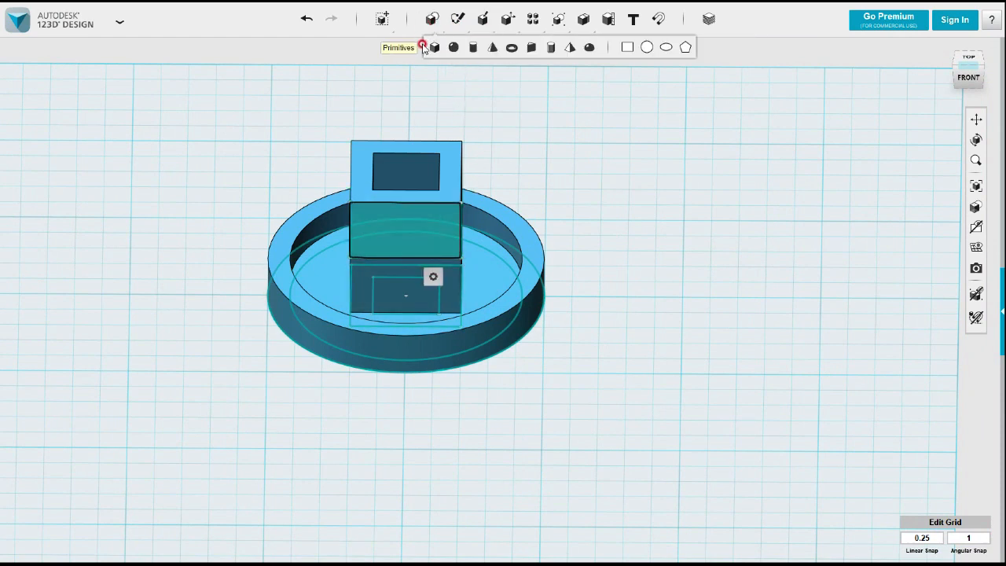
click(433, 48)
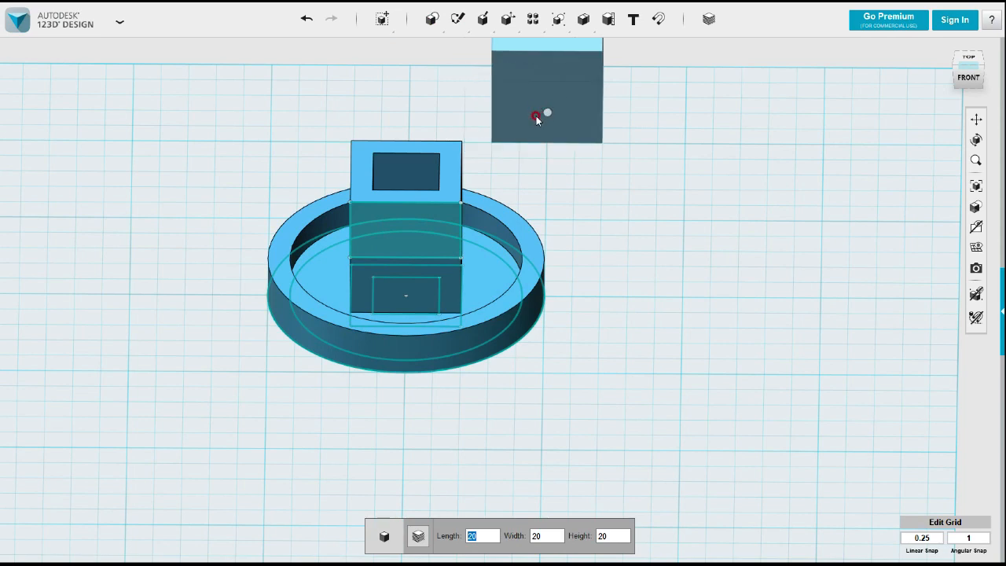
key(Escape)
Add an 8 mm wide, 12 mm high rectangle to the post's front-face sketch, starting from the existing rectangle's lower corner.
mouse_move(458, 19)
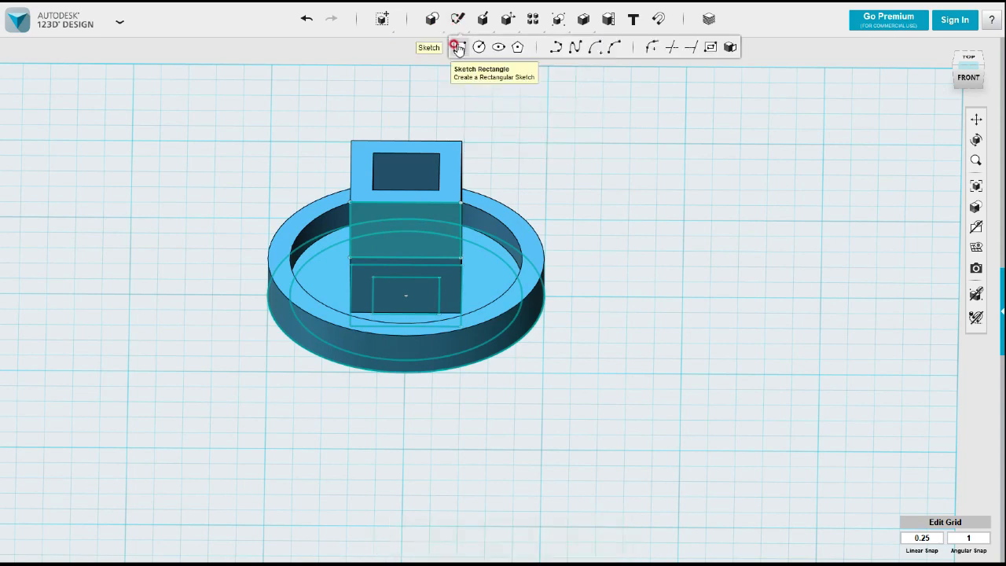
click(458, 48)
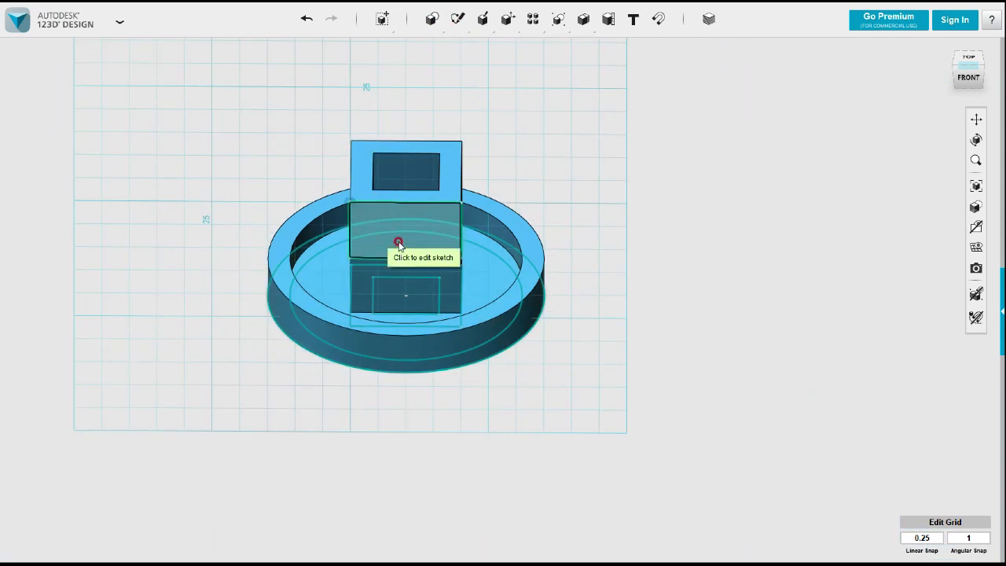
click(397, 245)
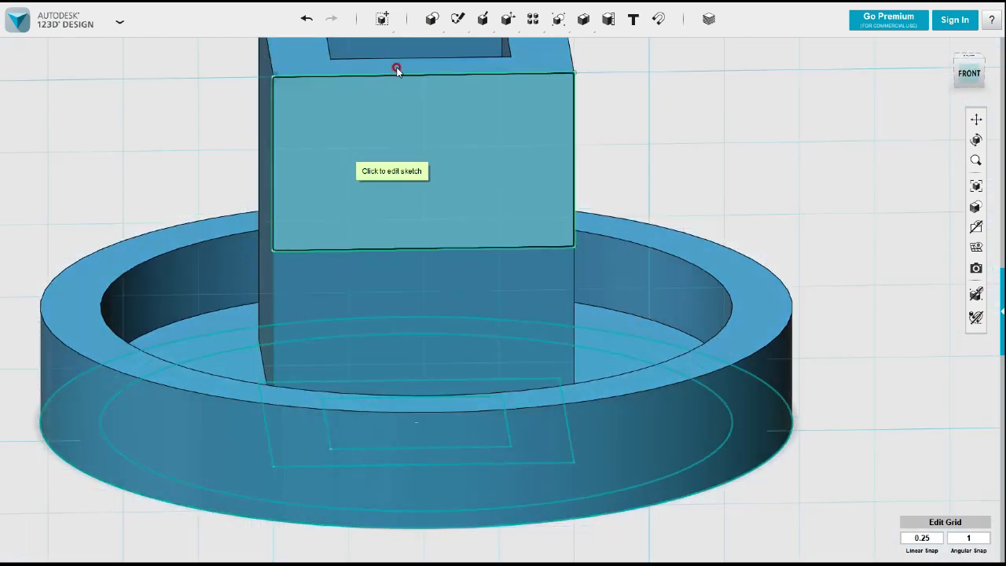
click(456, 47)
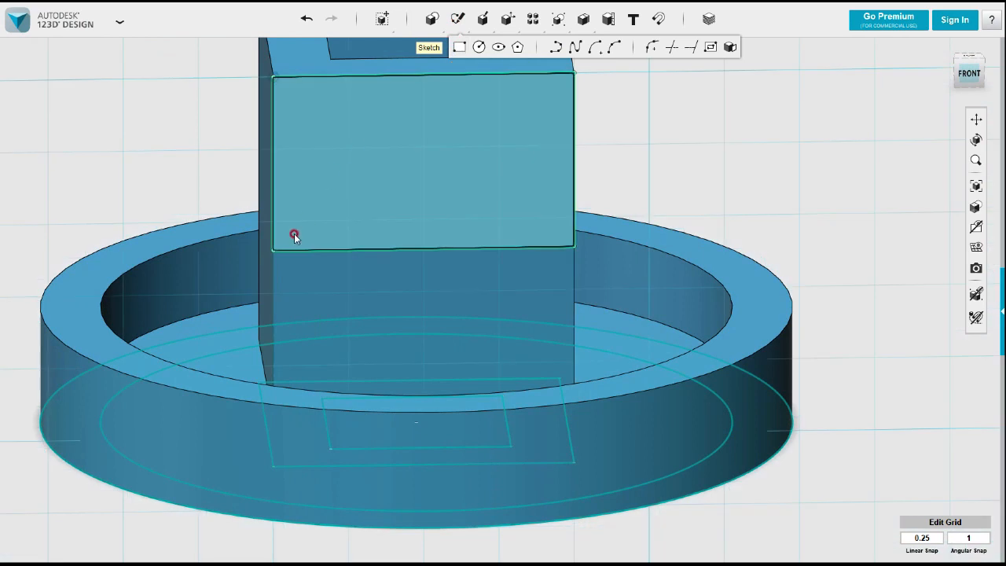
click(278, 250)
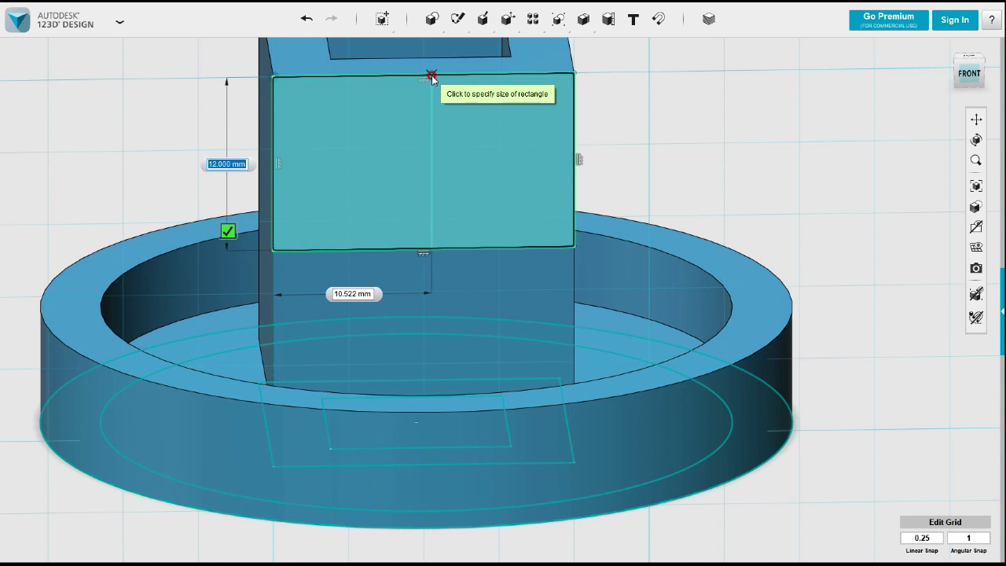
key(Tab)
text(8)
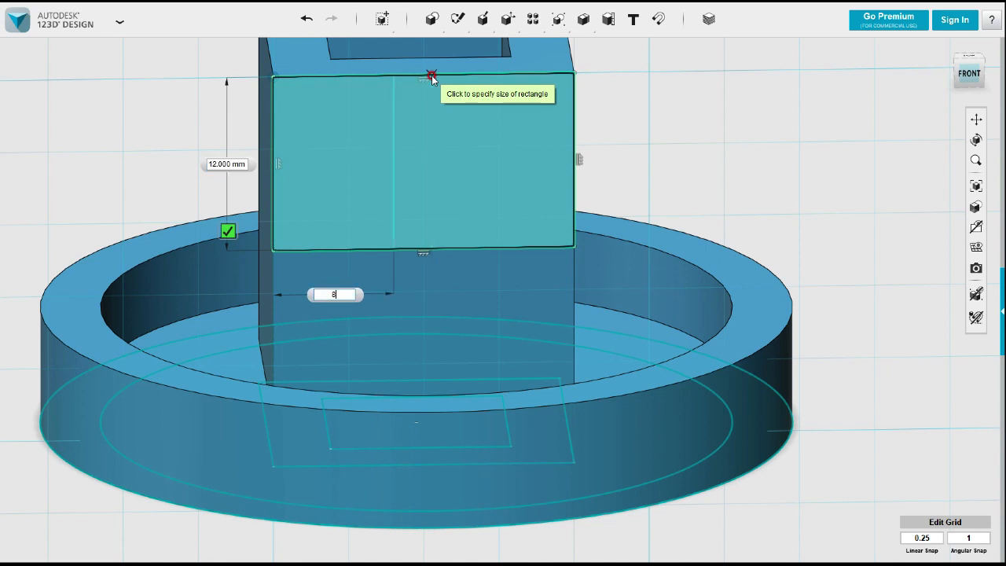
key(Tab)
key(Tab)
key(Return)
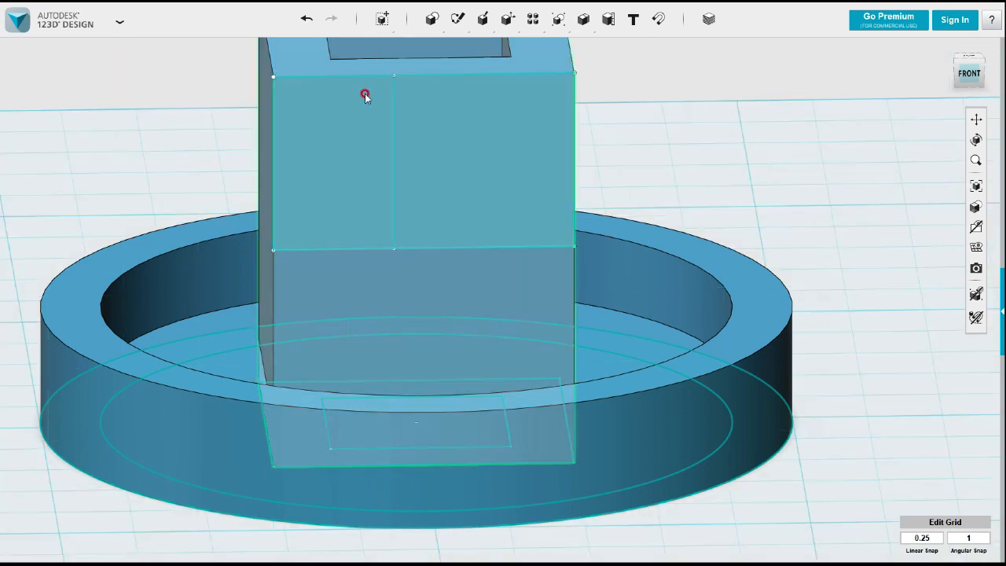
Extrude the 8 mm wide rectangle 51.5 mm backward through the post as a separate solid.
click(383, 200)
mouse_move(383, 200)
click(444, 204)
right_drag(503, 264, 479, 280)
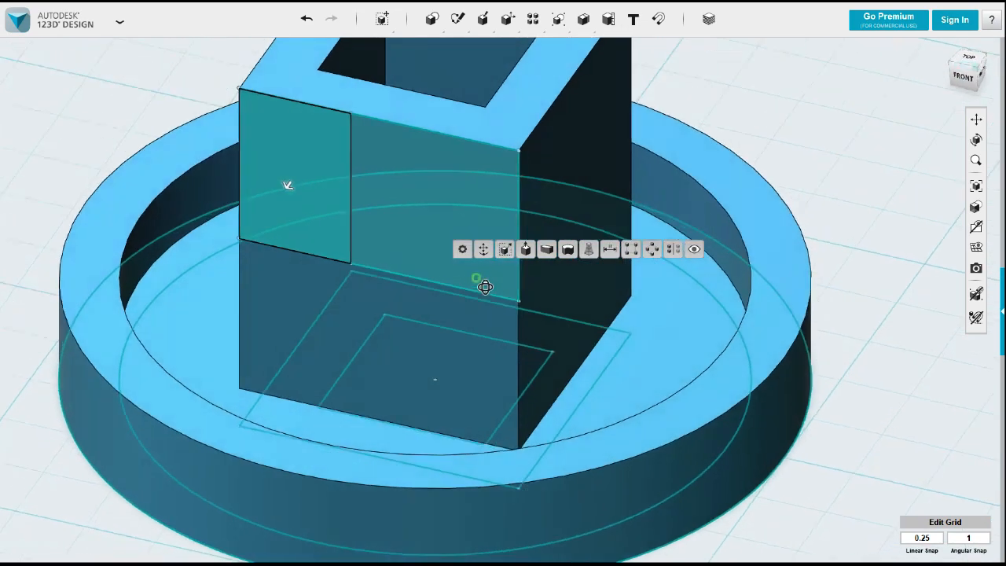
scroll(456, 283, down, 5)
drag(389, 267, 514, 165)
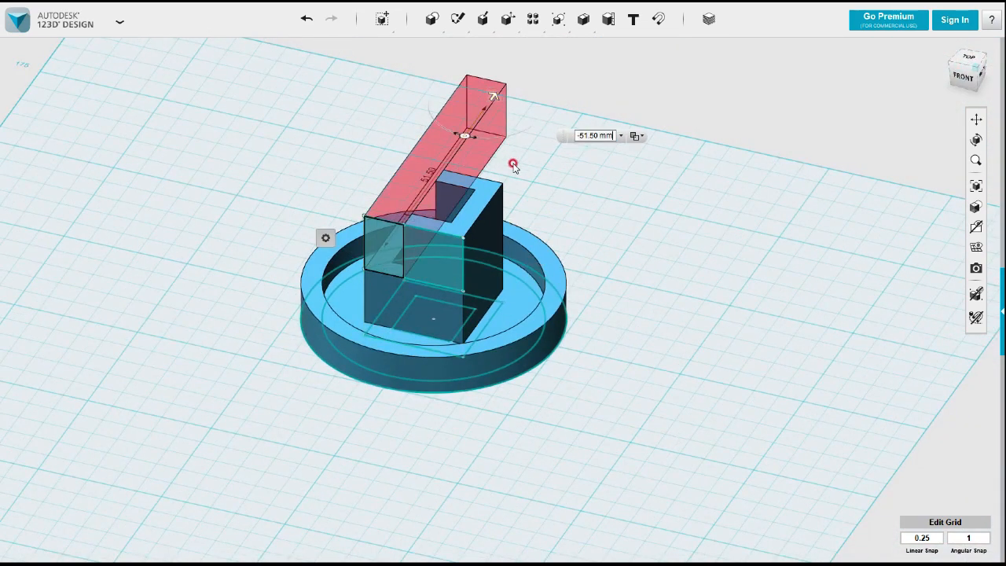
click(638, 137)
click(657, 194)
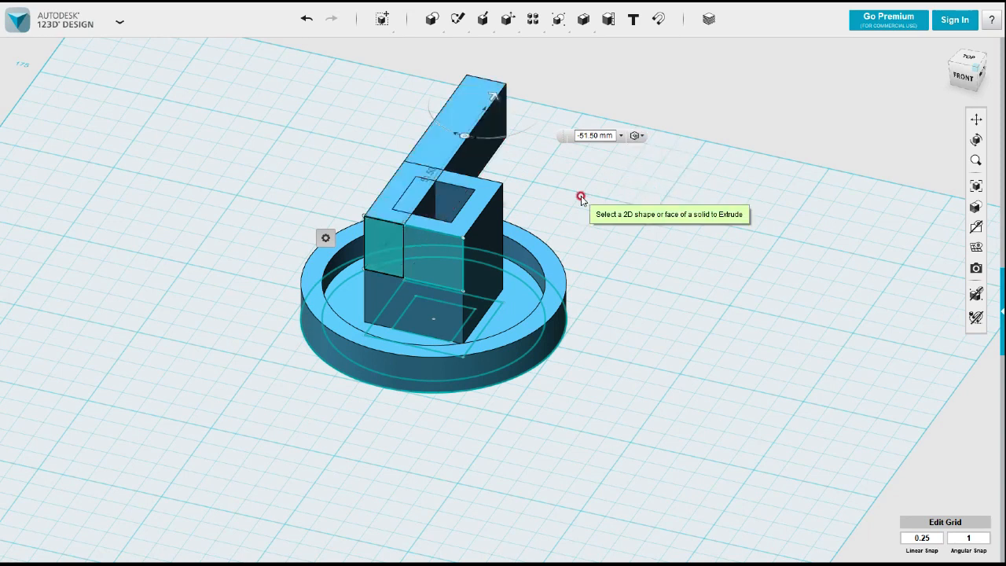
drag(555, 152, 436, 77)
click(586, 158)
drag(546, 210, 413, 113)
click(605, 218)
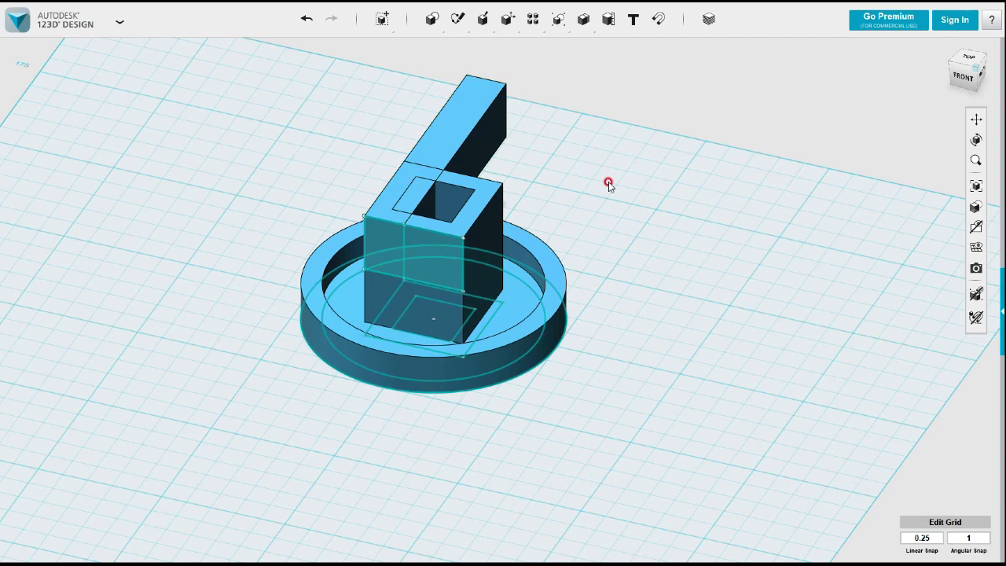
mouse_move(583, 21)
click(583, 47)
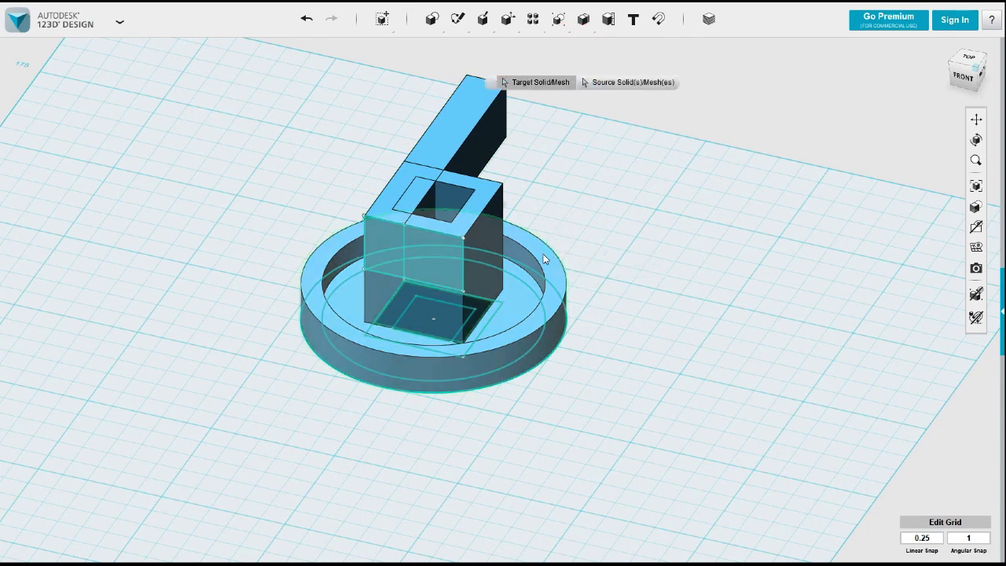
click(549, 254)
click(488, 284)
click(595, 199)
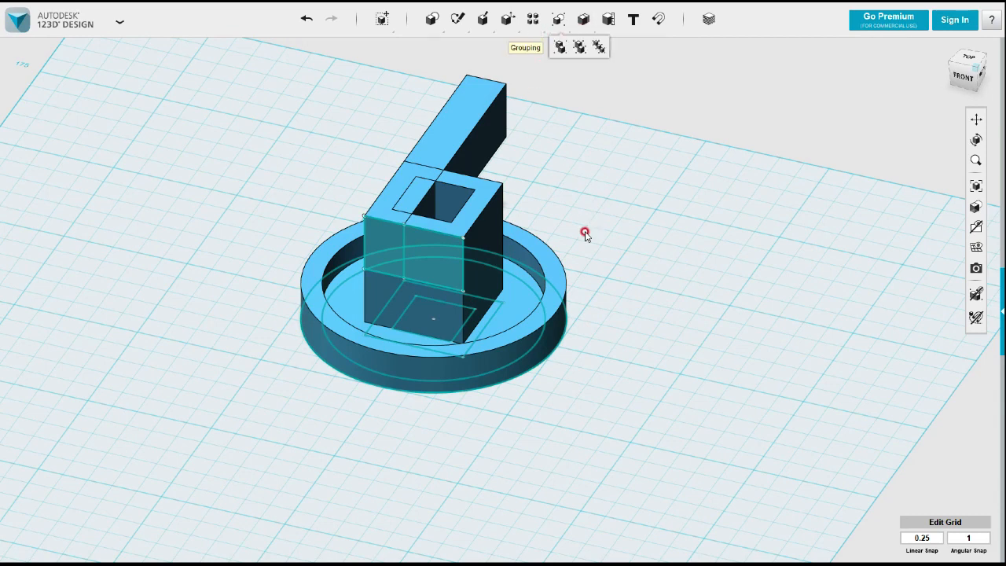
Align the extruded bar with the base so it is centred across the width of the post.
drag(566, 232, 413, 118)
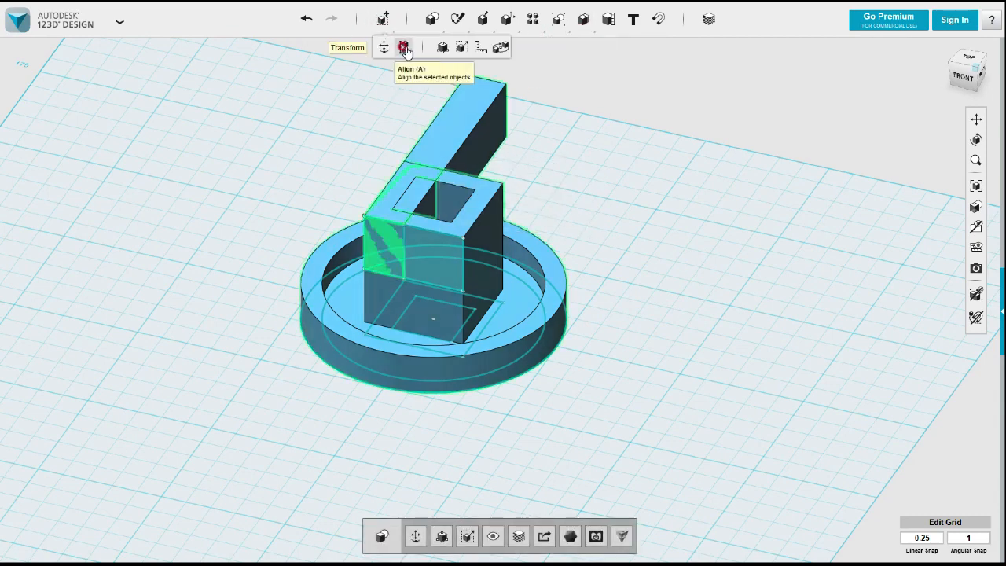
click(396, 48)
click(373, 393)
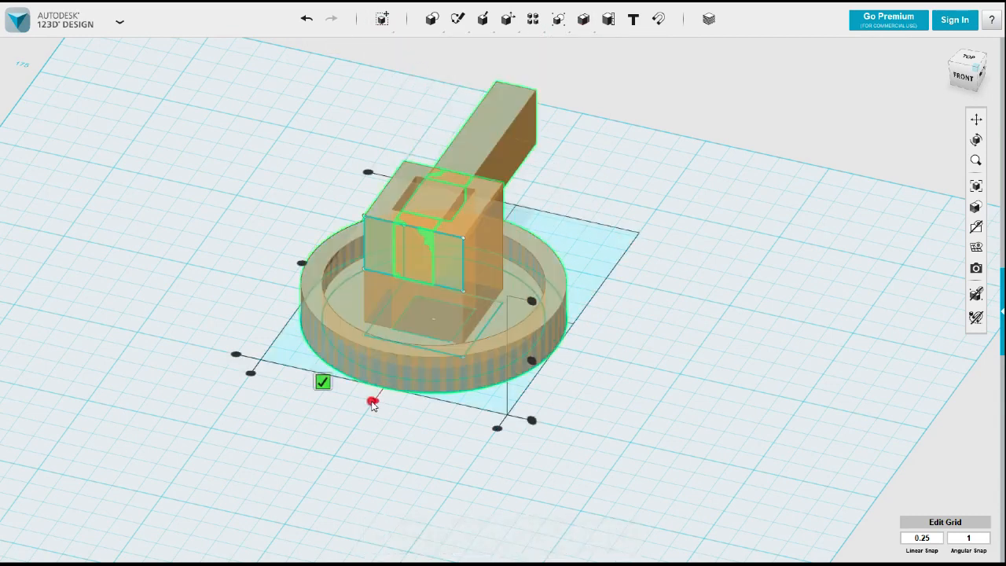
click(322, 382)
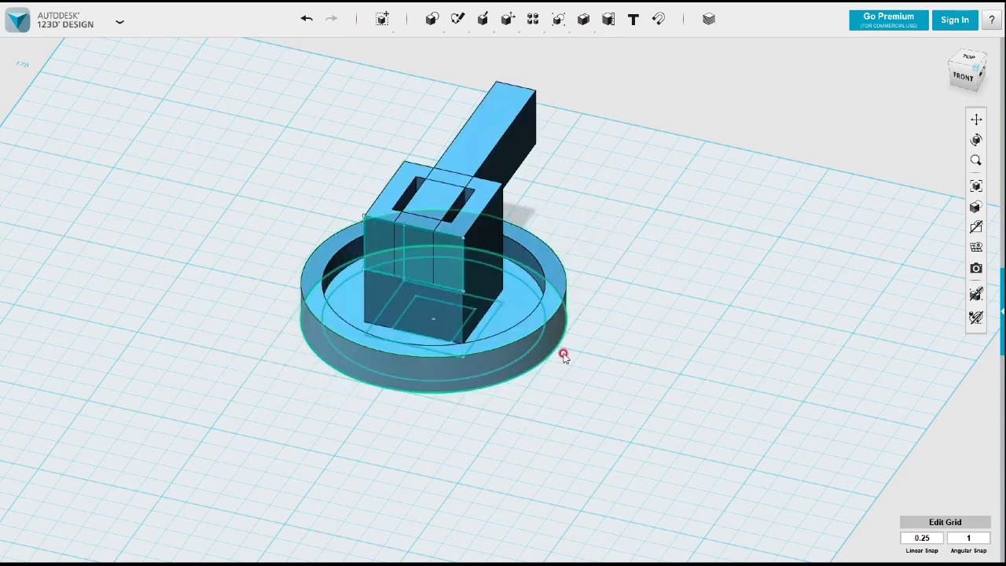
Subtract the centred bar from the base and post to cut a slot through the upper part of the post.
scroll(592, 124, up, 5)
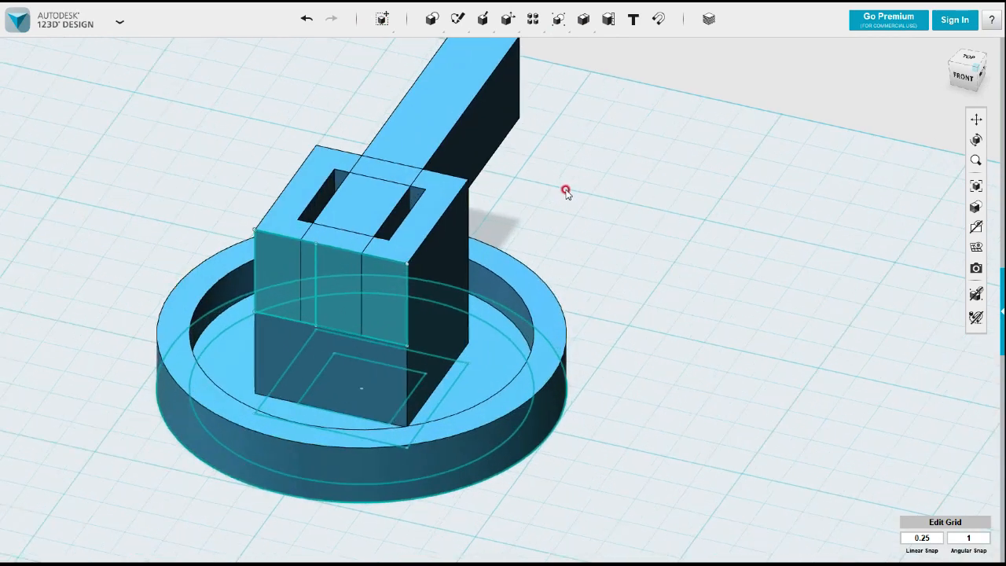
mouse_move(572, 26)
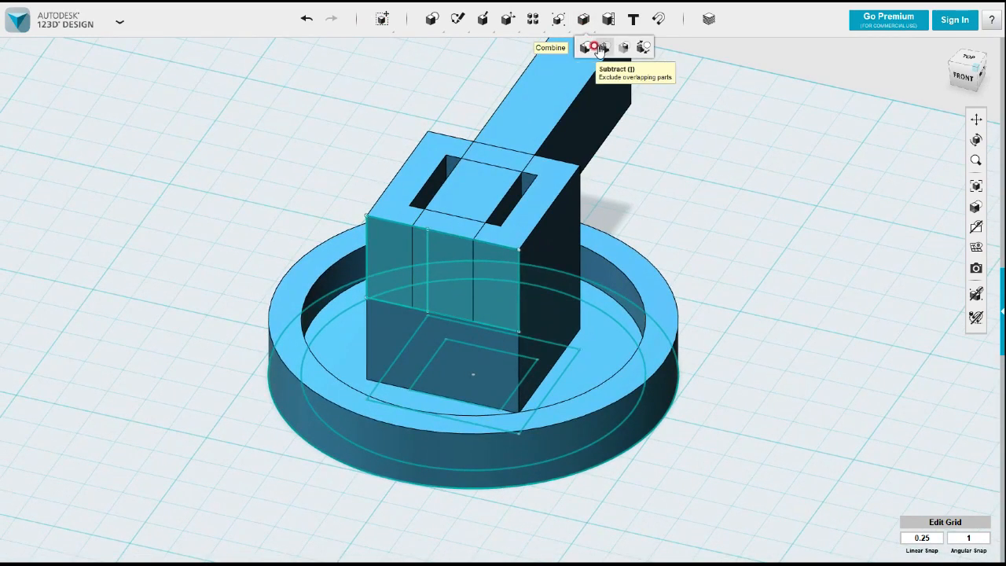
click(587, 47)
click(548, 274)
click(559, 171)
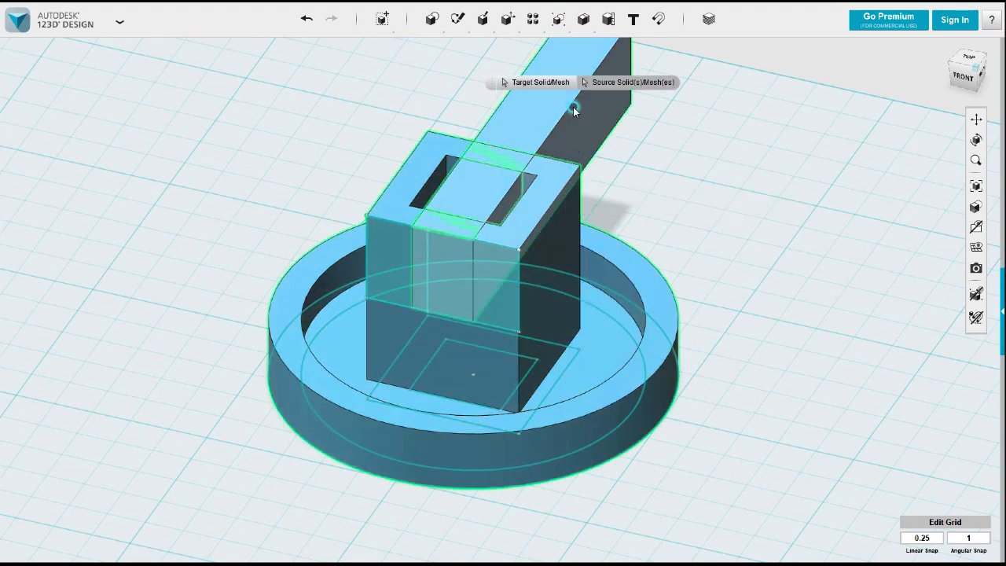
click(684, 187)
right_drag(705, 206, 678, 210)
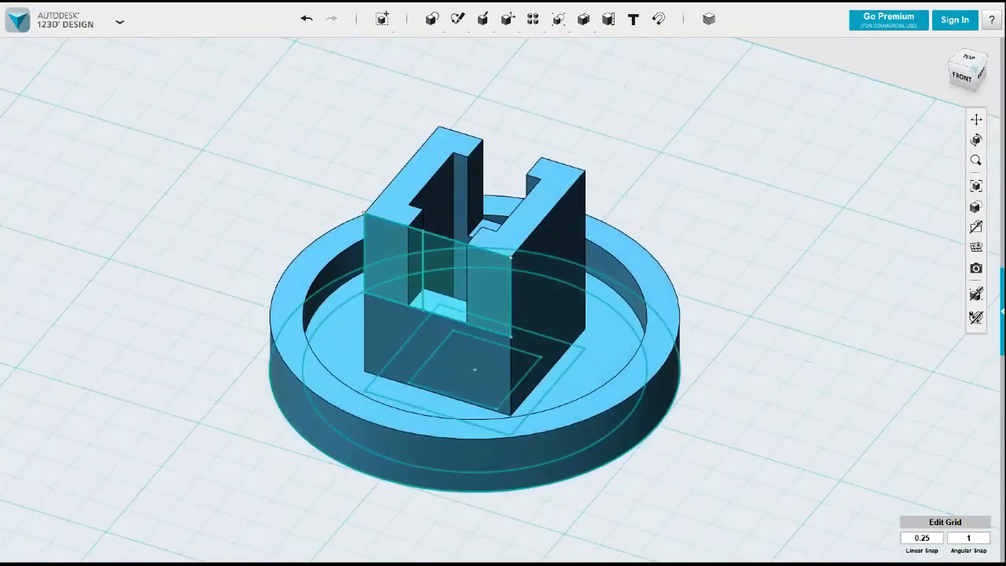
Hide the sketches and view the slotted post and base from a corner angle.
mouse_move(977, 227)
click(921, 272)
mouse_move(810, 252)
right_down()
mouse_move(790, 254)
mouse_move(795, 262)
right_up()
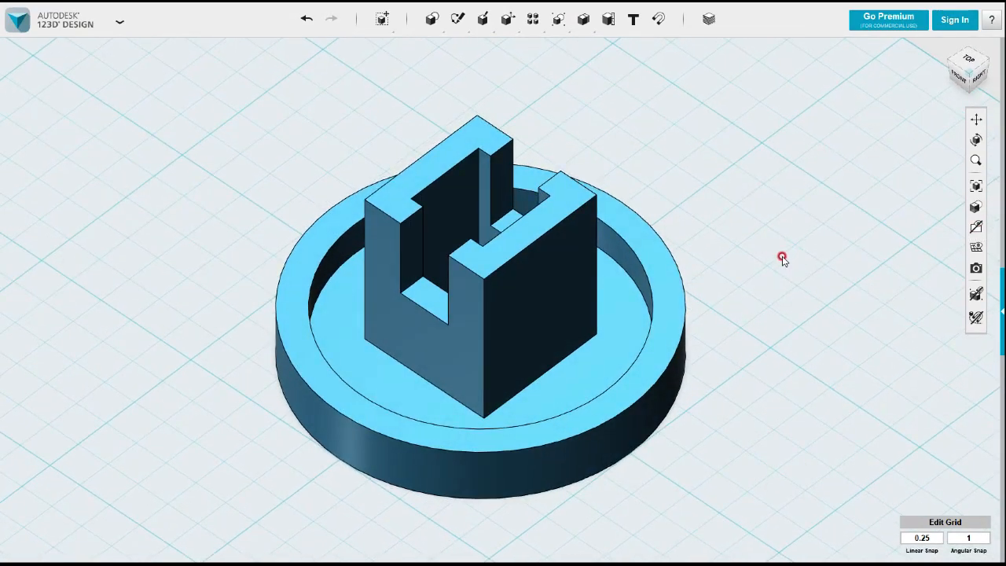
click(941, 47)
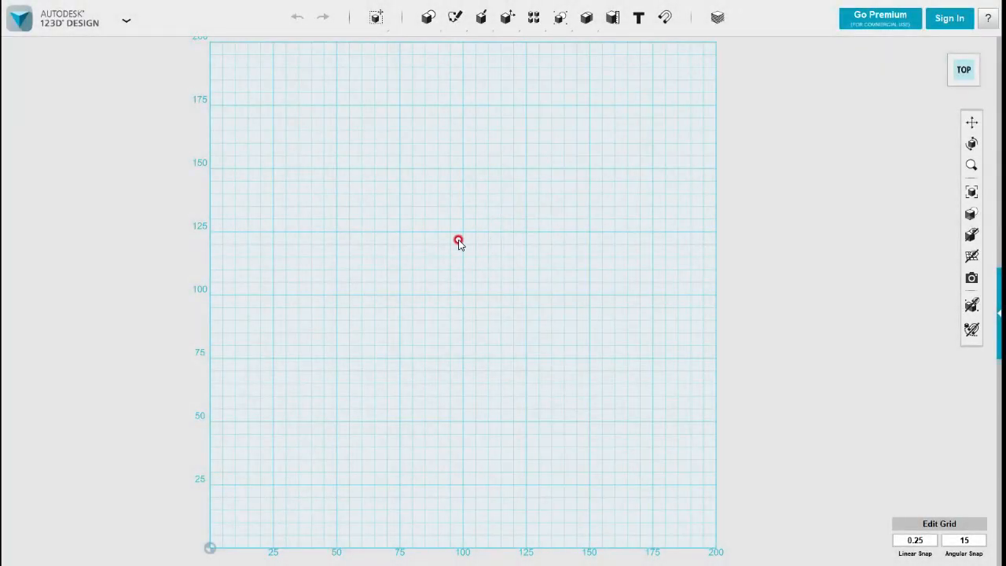
Sketch a rectangle 50 mm wide and 21 mm deep on the grid.
mouse_move(452, 29)
click(455, 47)
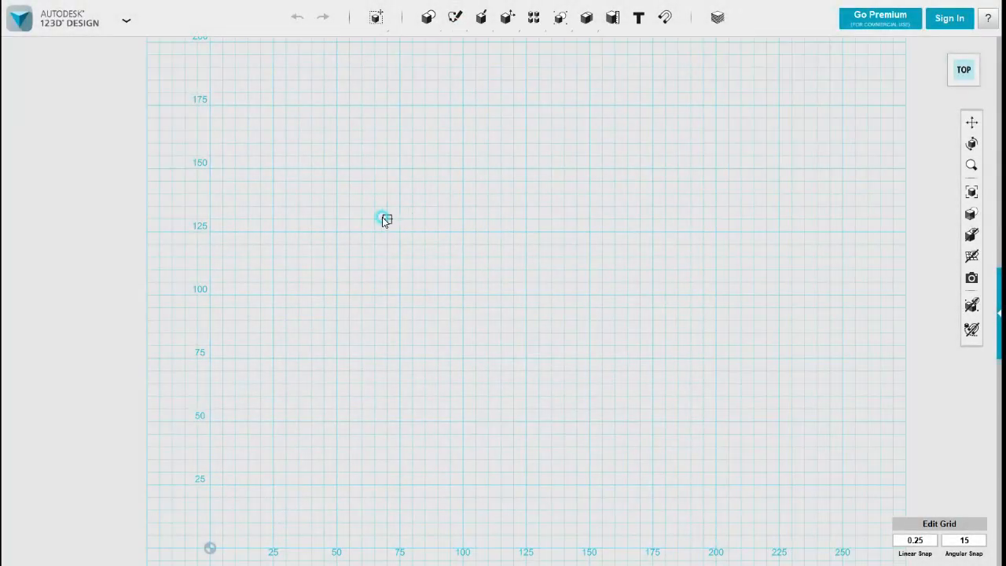
click(336, 167)
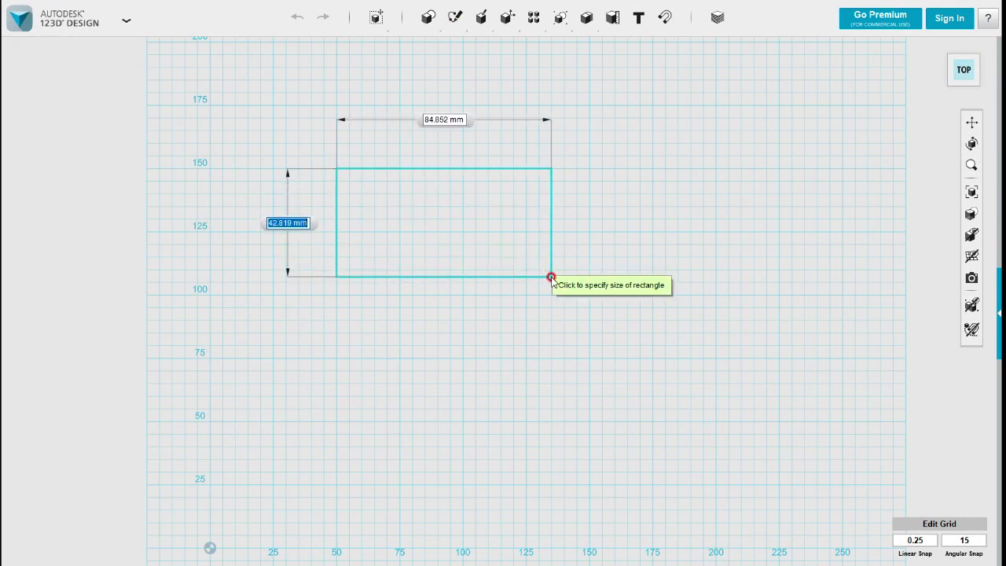
text(21)
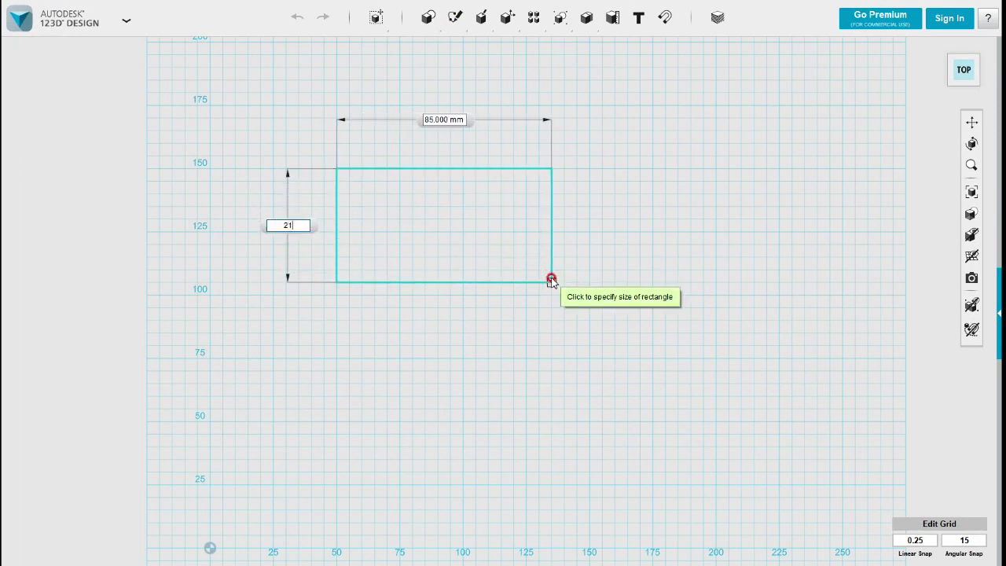
key(Tab)
text(5)
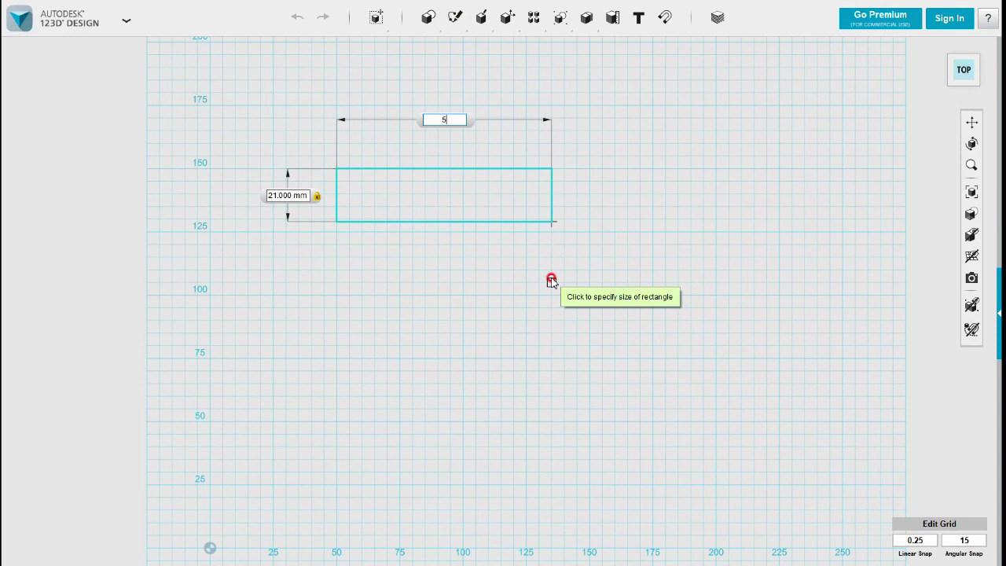
key(Tab)
key(Return)
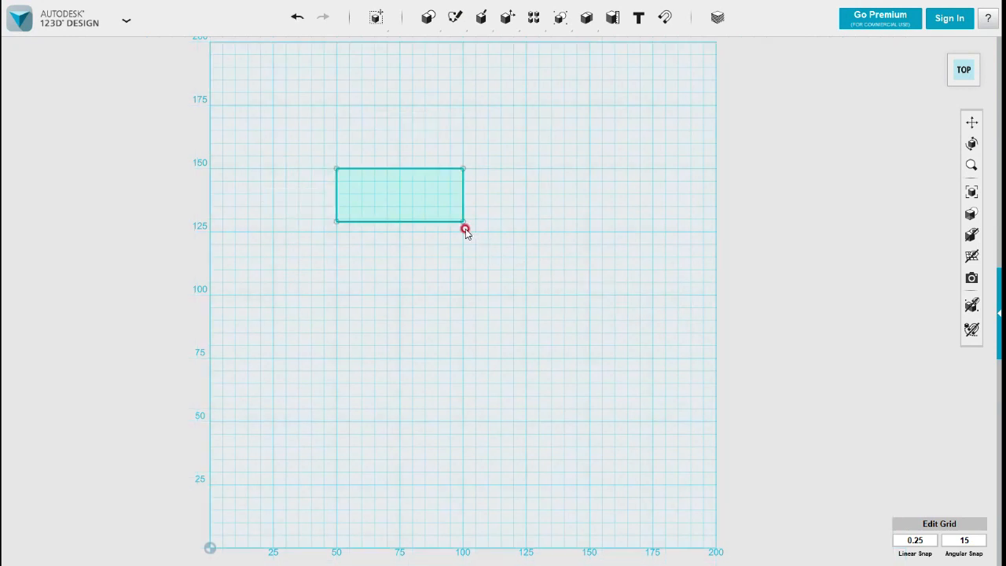
Split off a full-width strip about 5 mm deep along the rectangle's back edge by sketching a second rectangle in the same sketch.
scroll(437, 207, up, 5)
scroll(436, 206, up, 2)
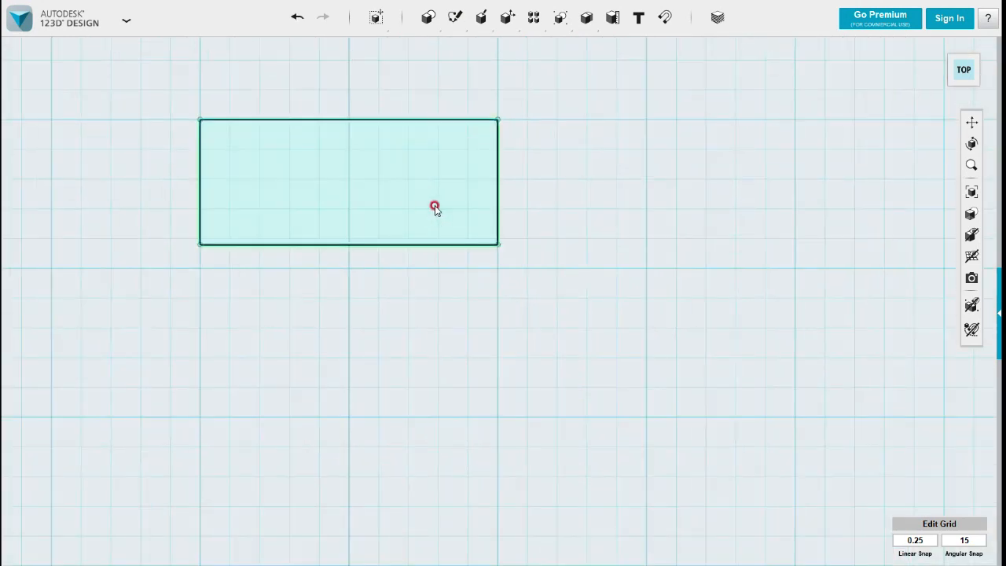
middle_drag(403, 207, 527, 229)
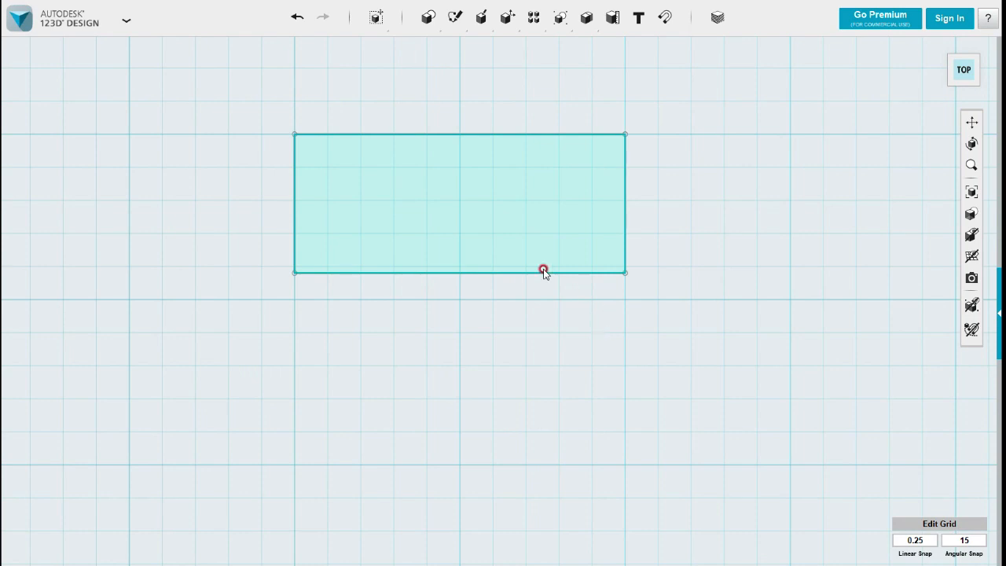
click(456, 47)
click(364, 156)
click(294, 134)
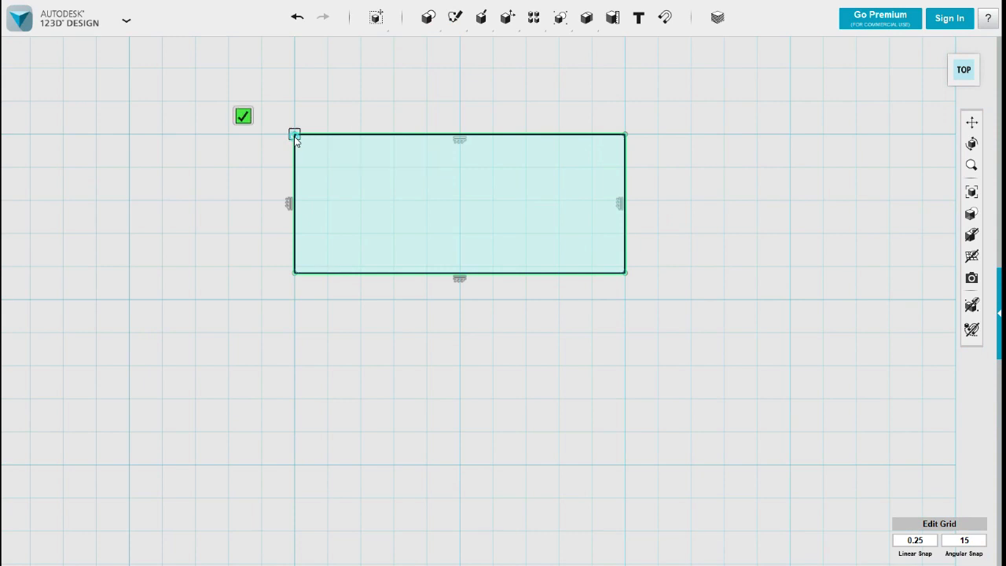
click(624, 172)
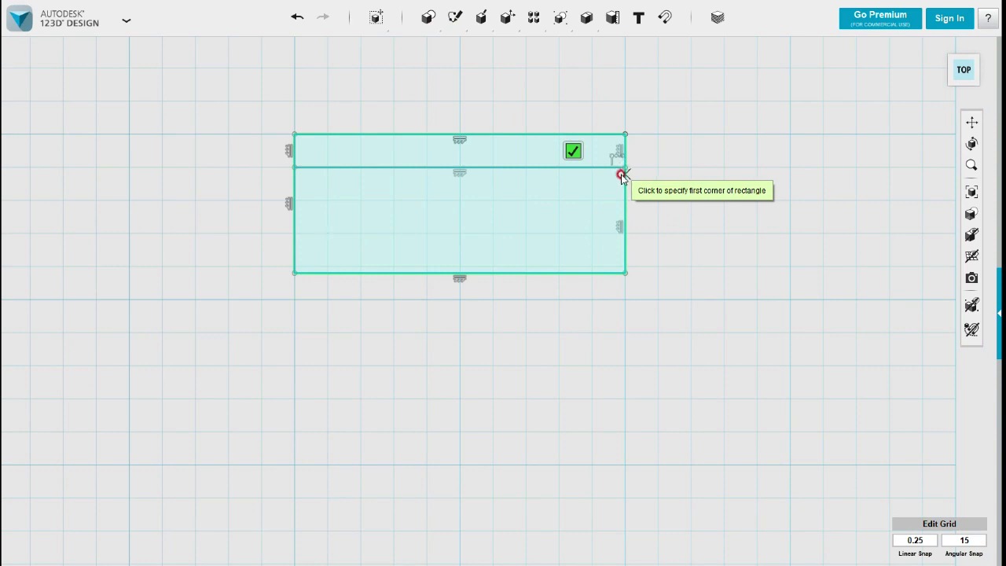
Extrude the larger front region of the sketch 5 mm upward to form the foot.
mouse_move(712, 263)
right_down()
mouse_move(722, 220)
mouse_move(707, 239)
mouse_move(662, 254)
mouse_move(663, 323)
mouse_move(649, 339)
mouse_move(621, 305)
right_up()
click(663, 243)
click(618, 299)
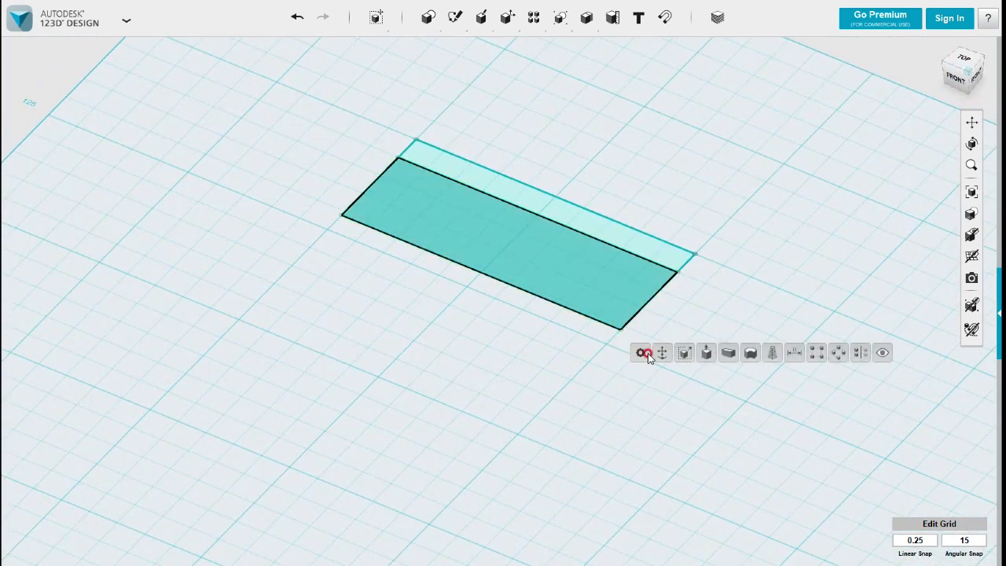
click(706, 352)
text(5)
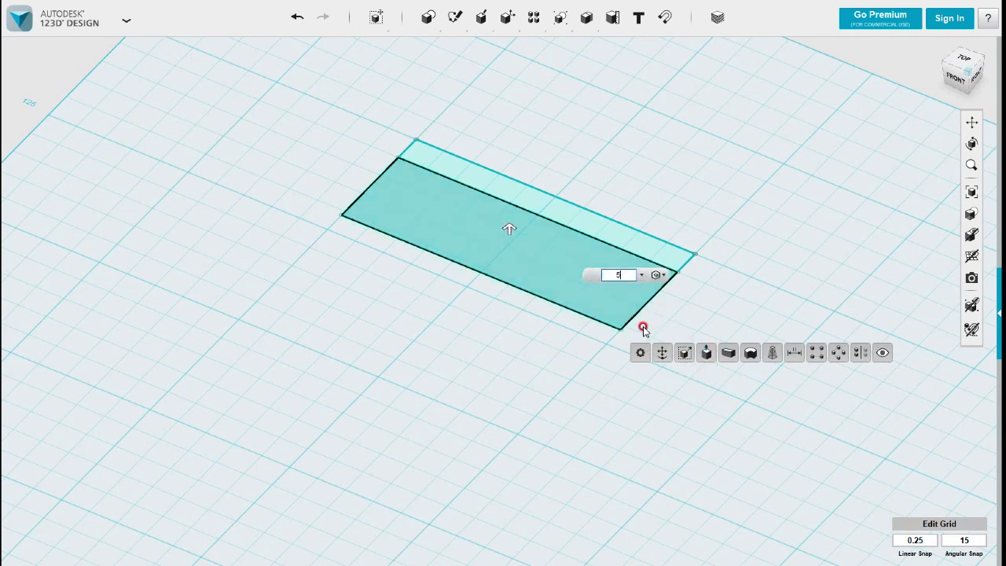
click(591, 395)
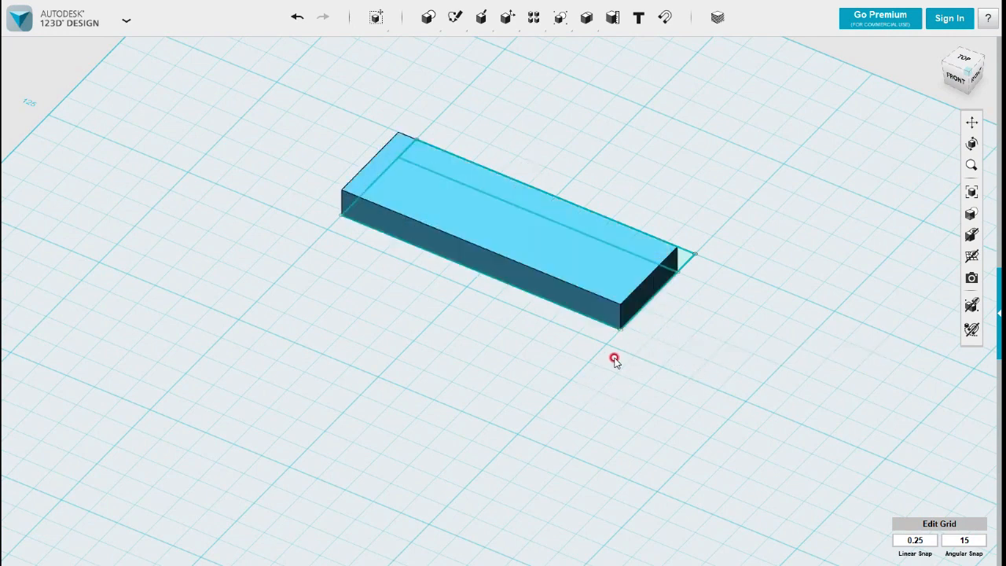
Extrude the narrow back strip 55 mm upward to form a vertical wall behind the foot.
right_drag(673, 416, 656, 413)
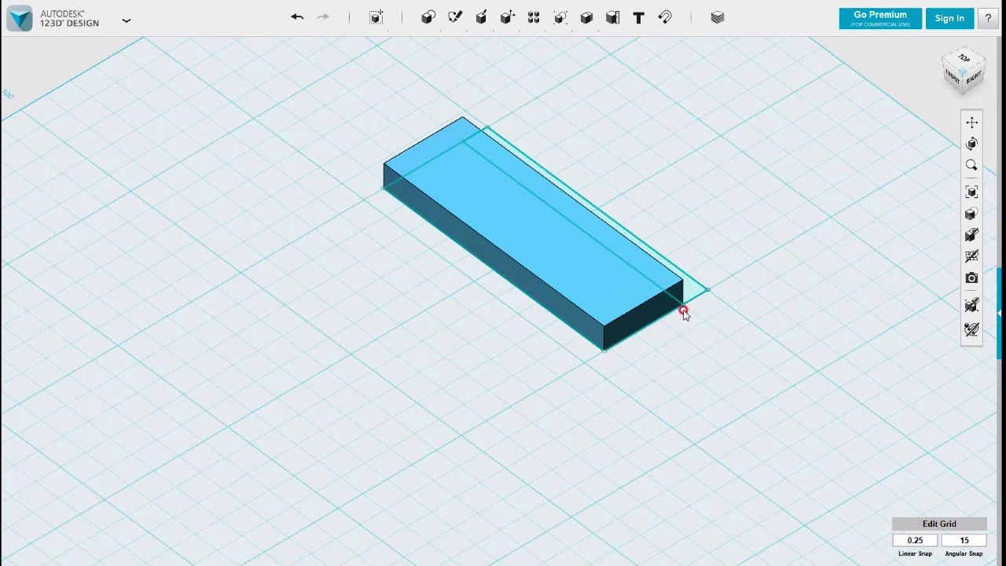
right_drag(691, 292, 655, 328)
click(650, 326)
mouse_move(698, 383)
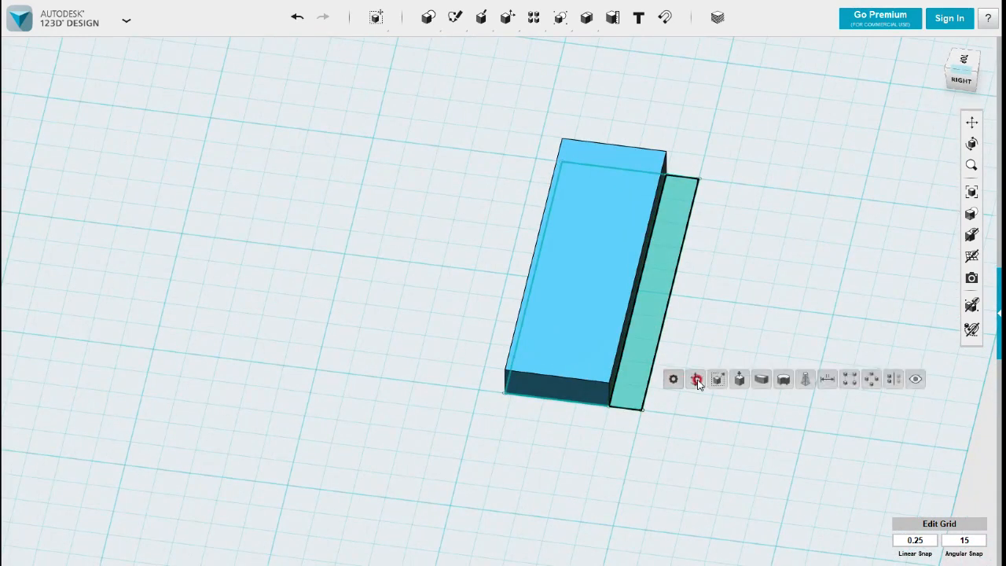
click(740, 380)
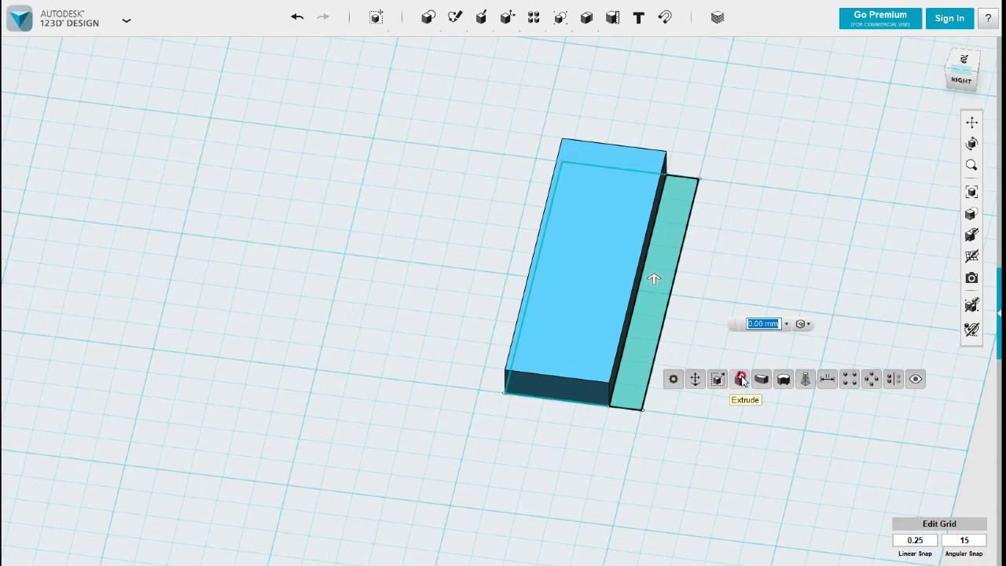
text(15)
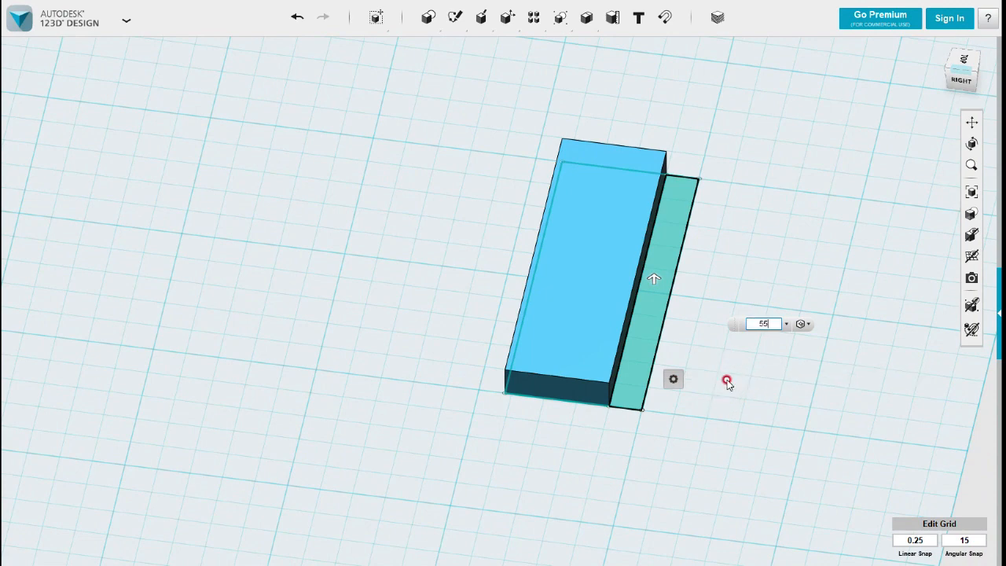
key(Return)
Project the outline of the wall's back face into a new sketch on that face.
right_drag(667, 469, 662, 408)
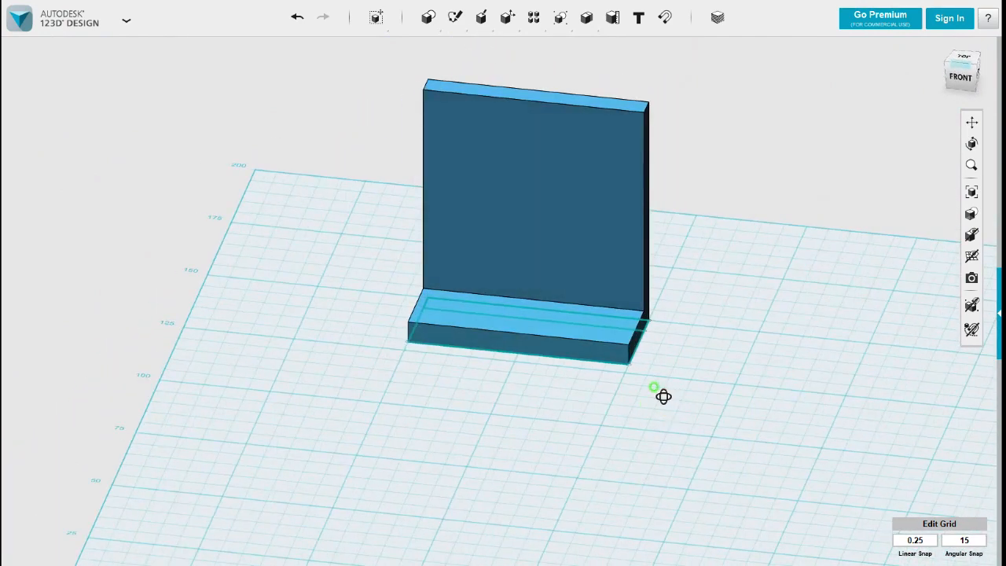
right_drag(664, 397, 662, 415)
scroll(636, 387, up, 3)
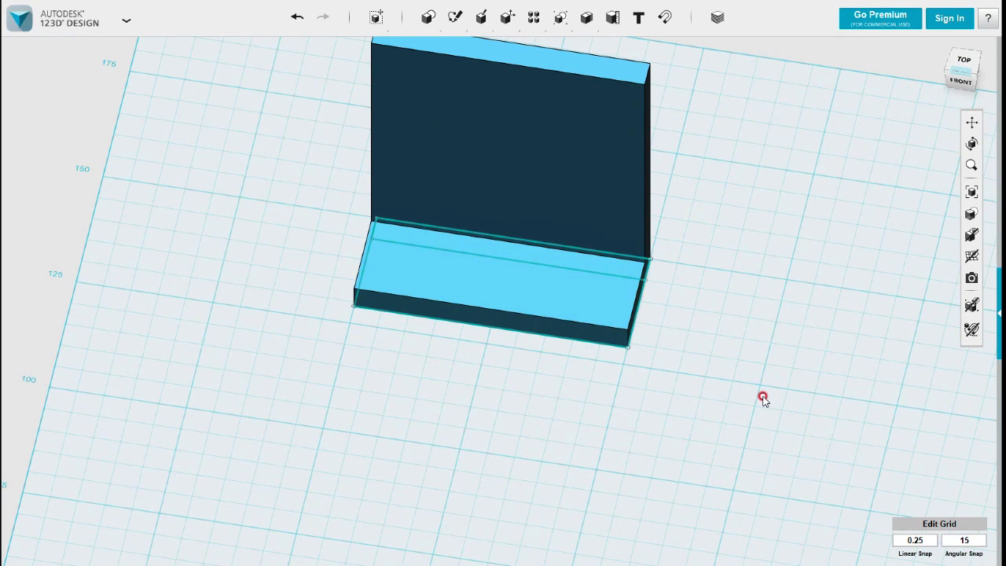
mouse_move(763, 399)
right_down()
mouse_move(734, 359)
mouse_move(634, 354)
mouse_move(573, 332)
right_up()
mouse_move(454, 30)
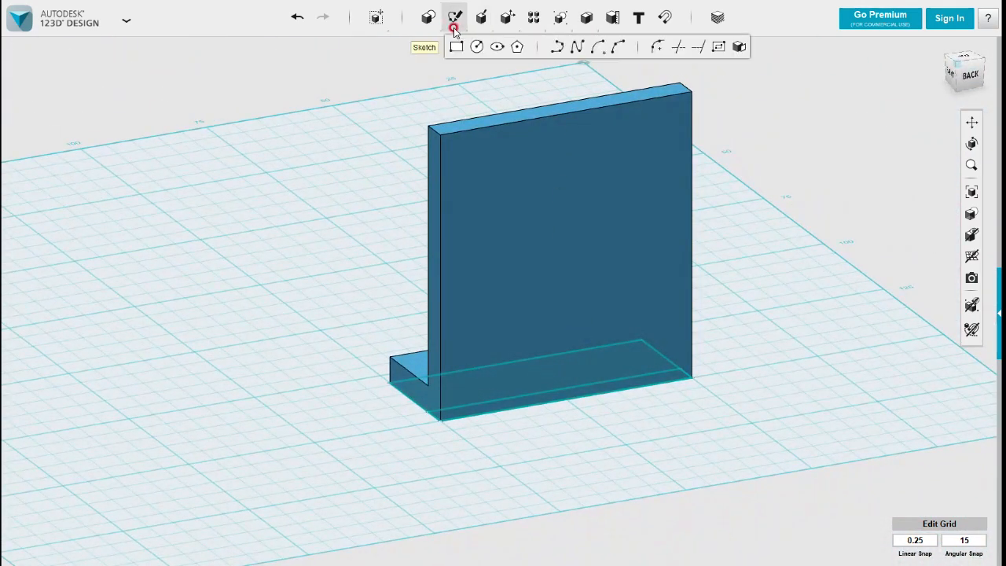
click(739, 47)
click(571, 198)
click(525, 293)
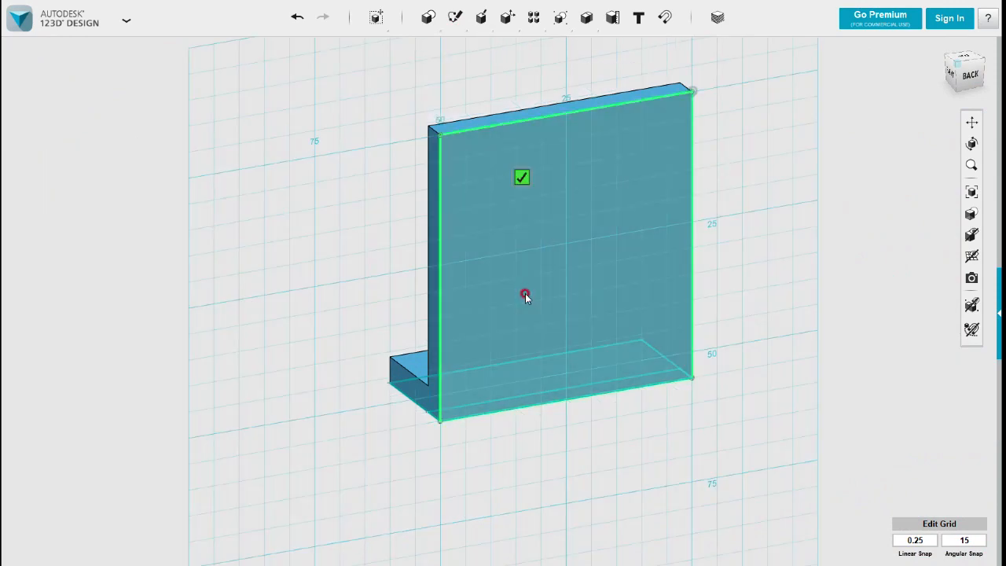
click(521, 178)
Sketch a 50 mm by 18 mm rectangle along the lower edge of the wall's back face.
middle_drag(734, 321, 760, 269)
scroll(676, 392, up, 2)
middle_drag(683, 387, 685, 426)
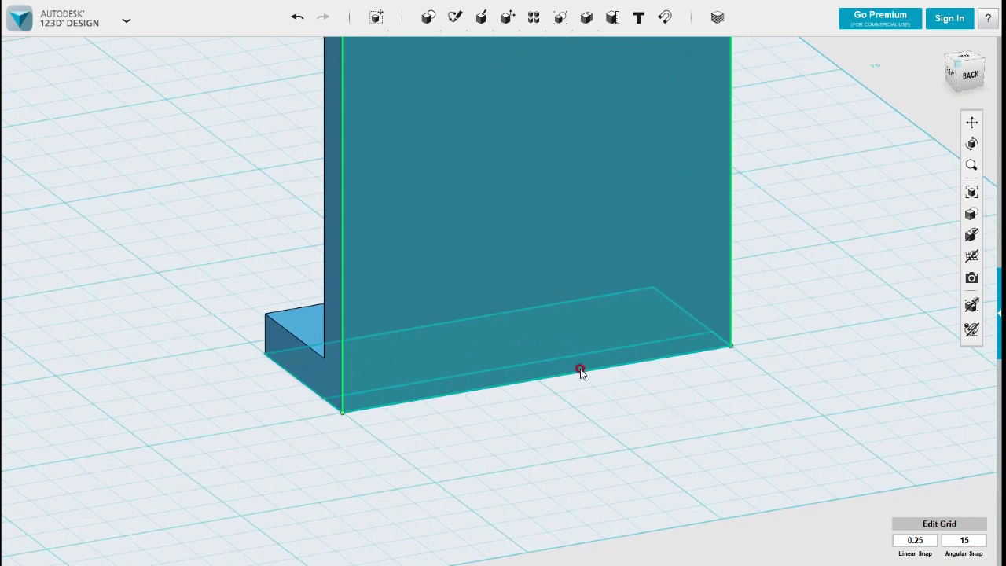
mouse_move(454, 18)
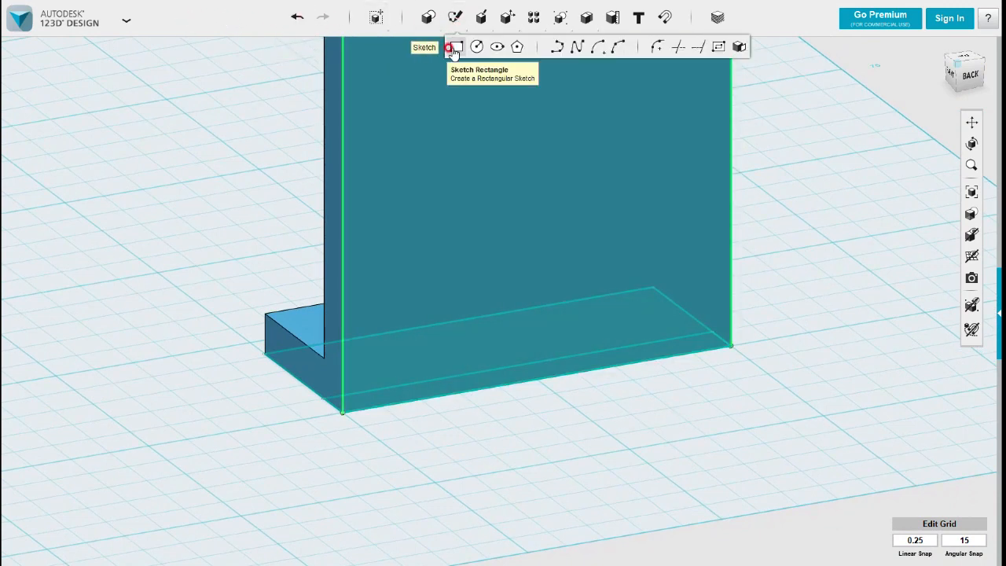
click(456, 46)
click(344, 411)
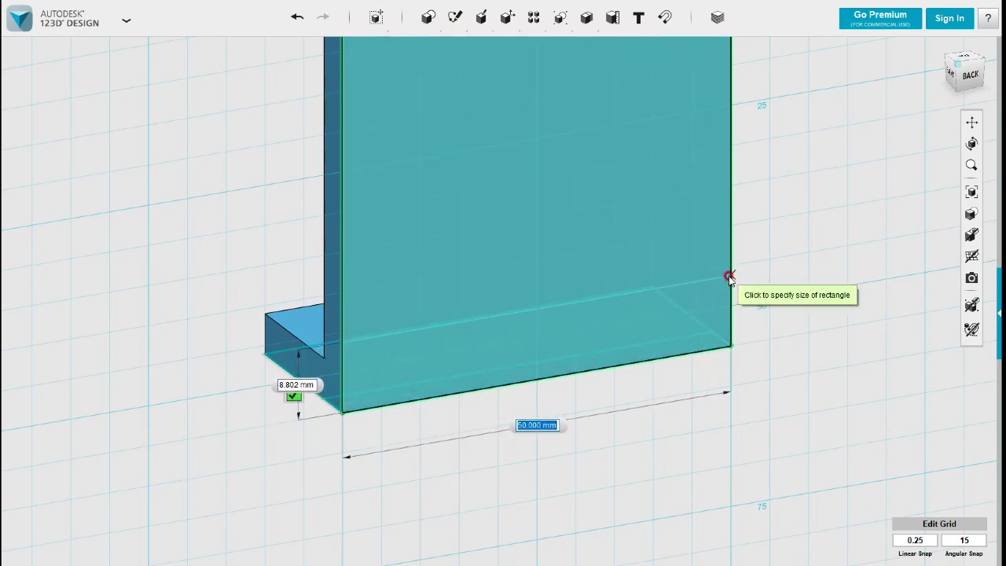
key(Tab)
text(18)
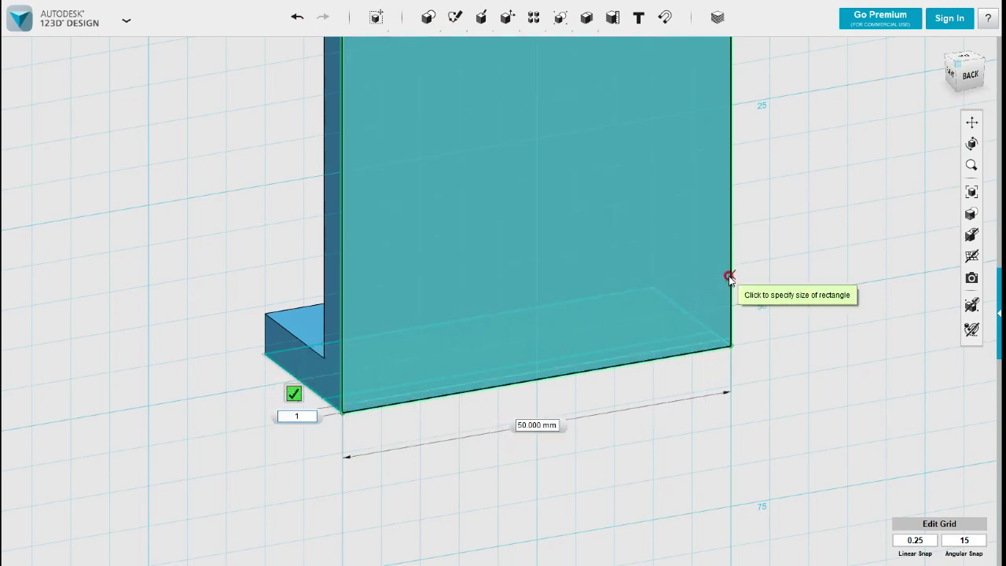
key(Tab)
key(Tab)
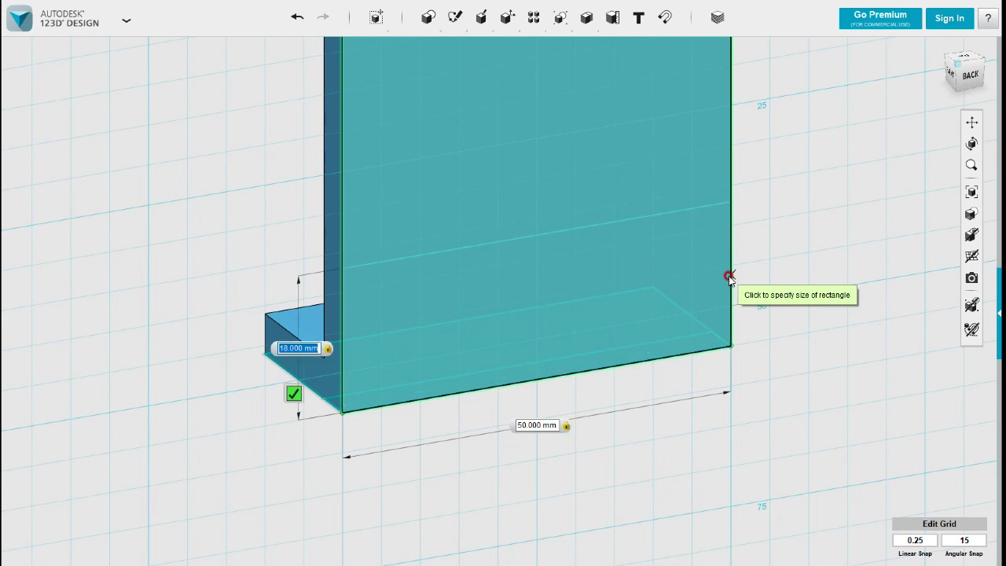
key(Return)
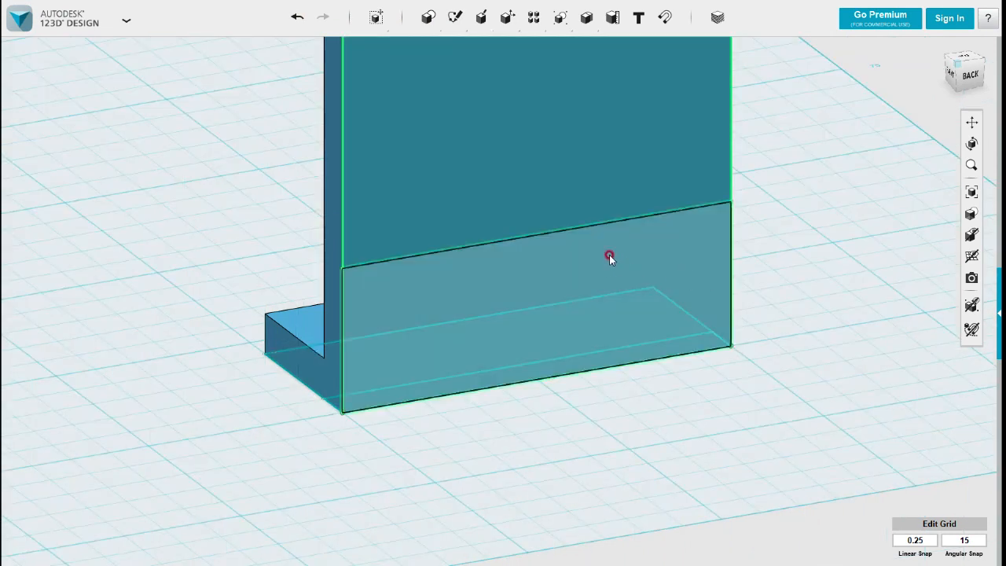
Sketch a 50 mm by 30 mm rectangle on the back face, directly above the 18 mm high rectangle.
middle_drag(604, 286, 589, 401)
scroll(591, 286, down, 2)
mouse_move(454, 21)
click(456, 47)
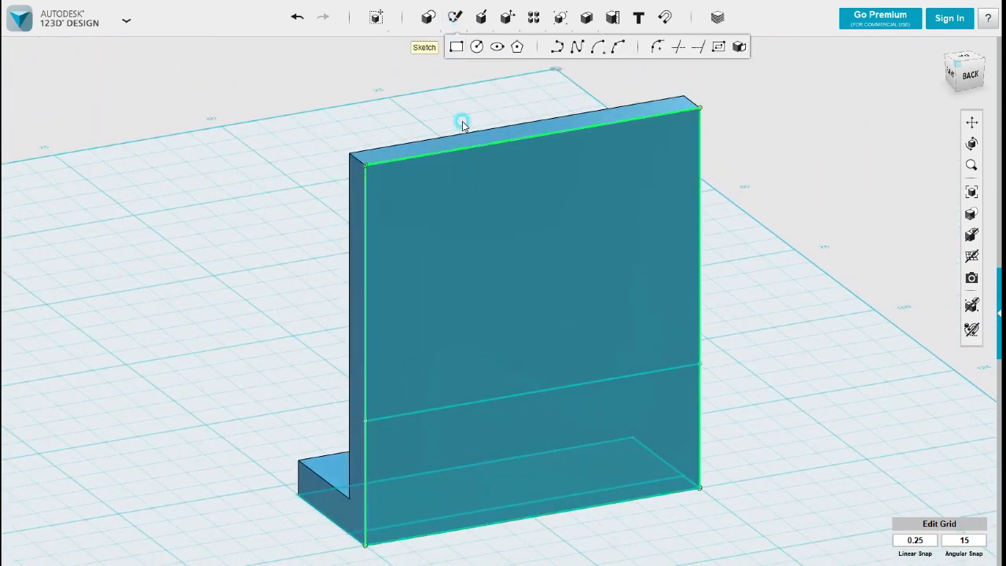
click(366, 415)
click(366, 419)
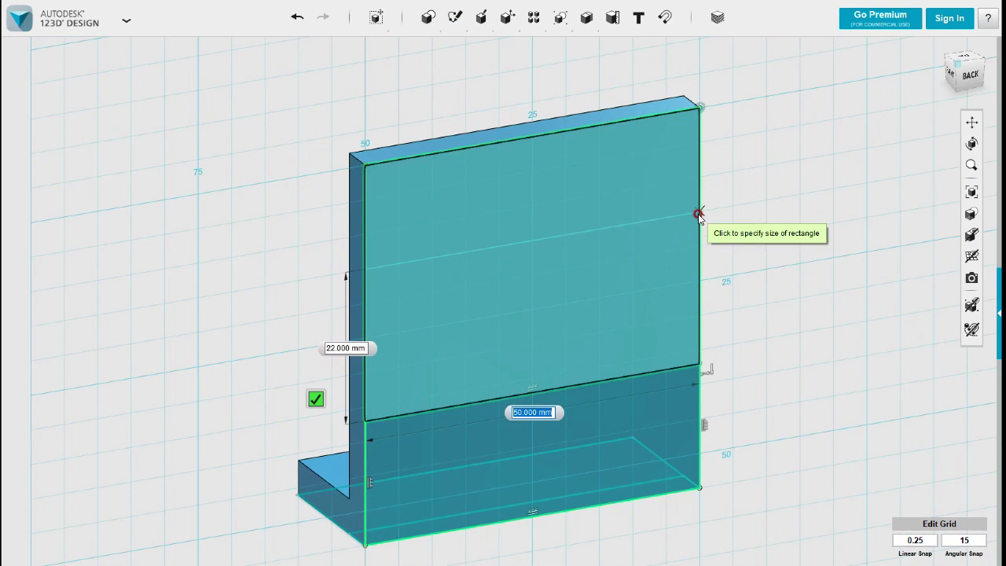
key(Tab)
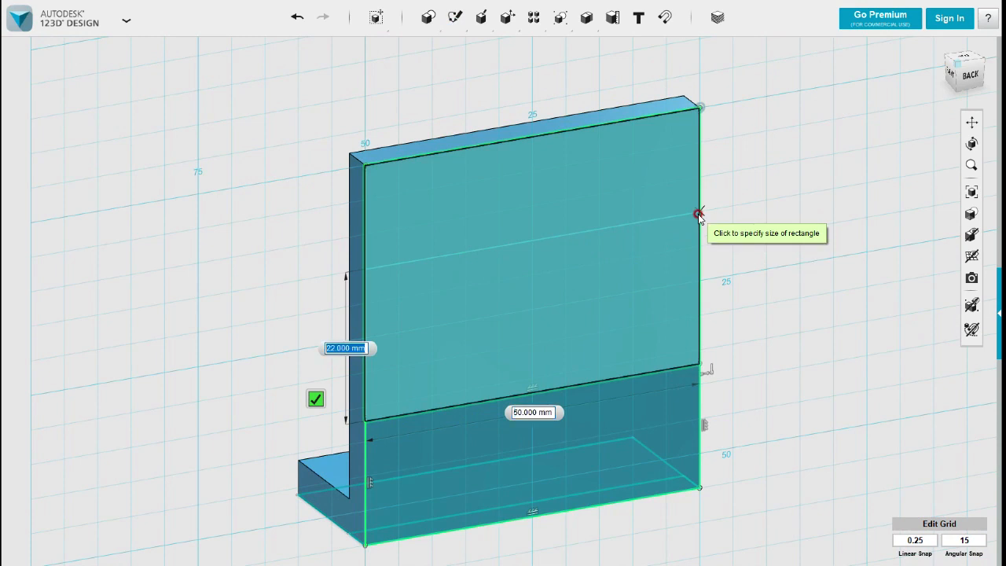
text(30)
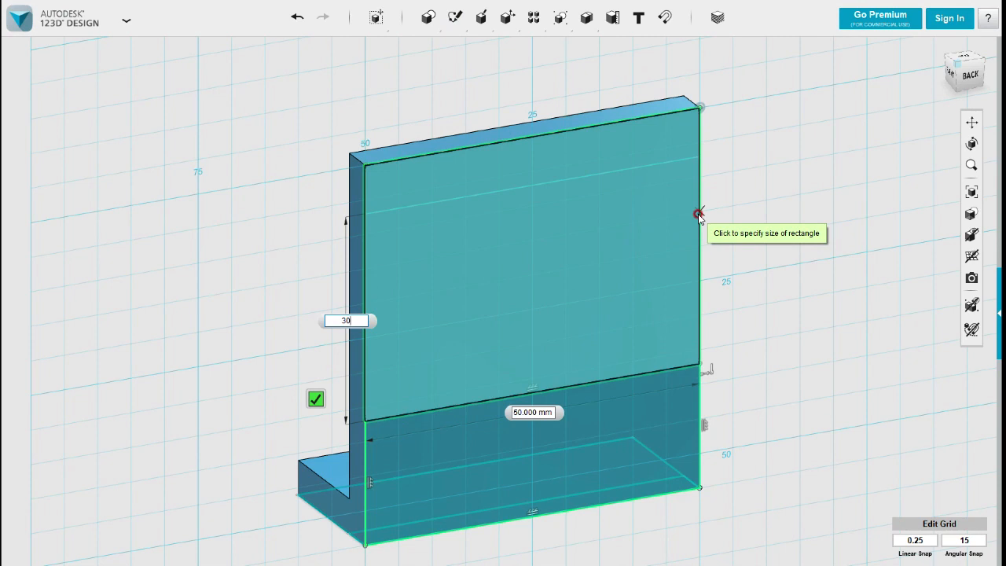
key(Tab)
key(Tab)
key(Return)
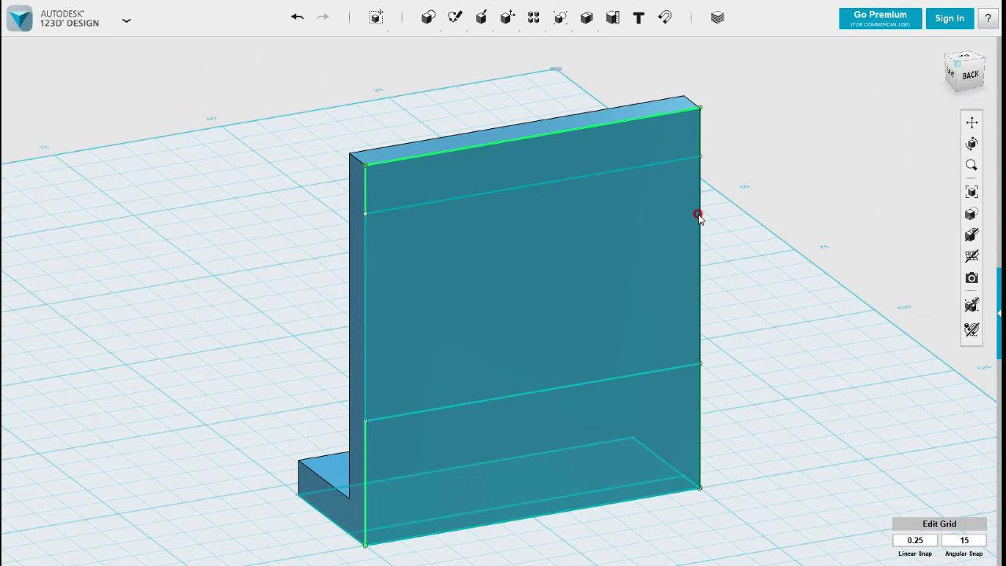
Sketch a 50 mm by 18 mm rectangle on the back face, directly above the lowest 18 mm high rectangle.
mouse_move(457, 25)
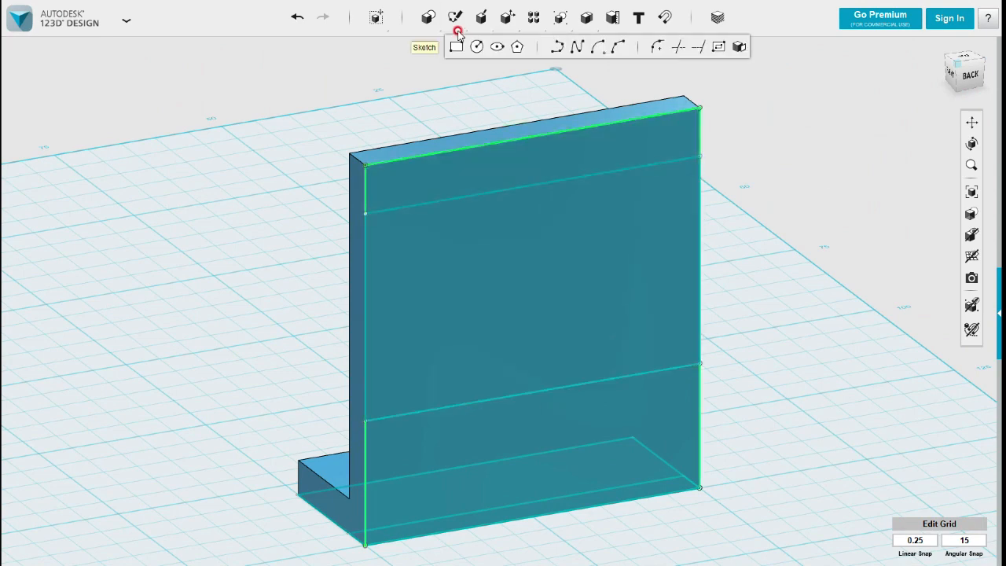
click(456, 47)
click(366, 420)
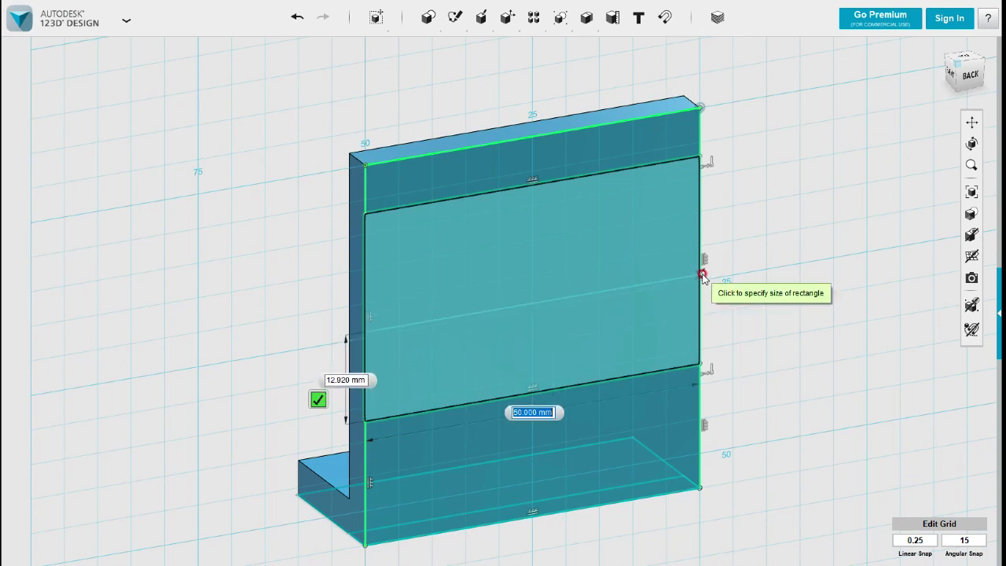
key(Tab)
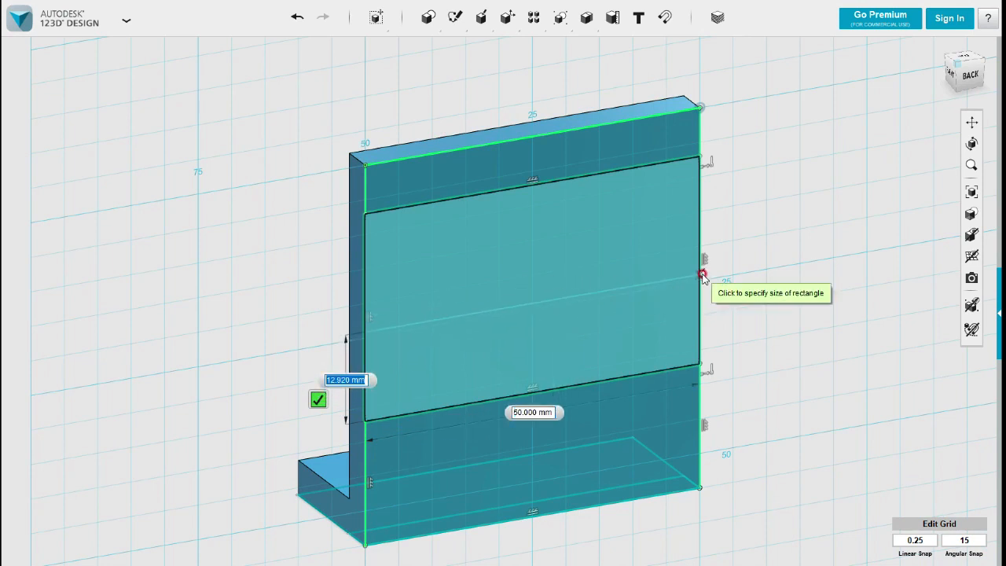
text(18)
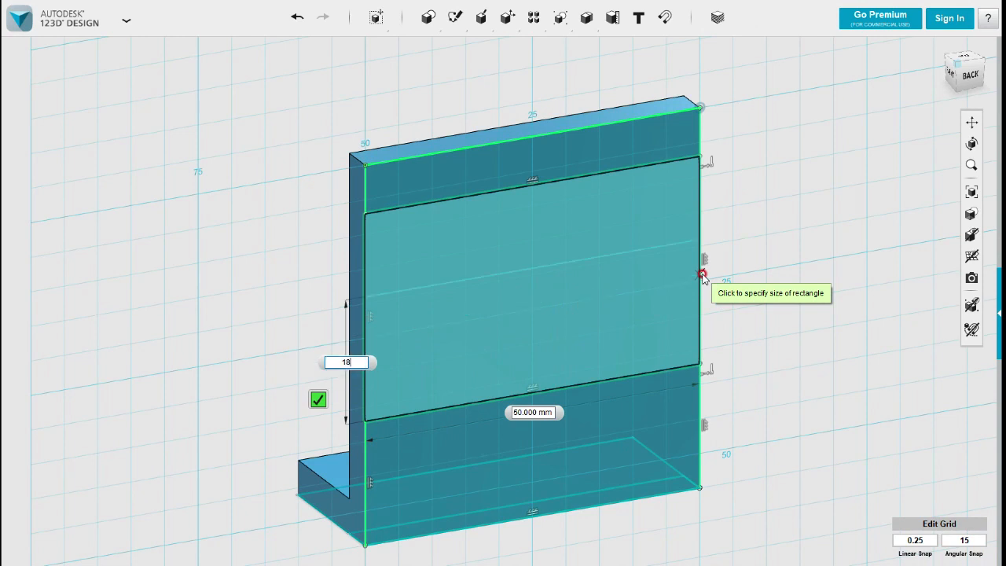
key(Tab)
key(Return)
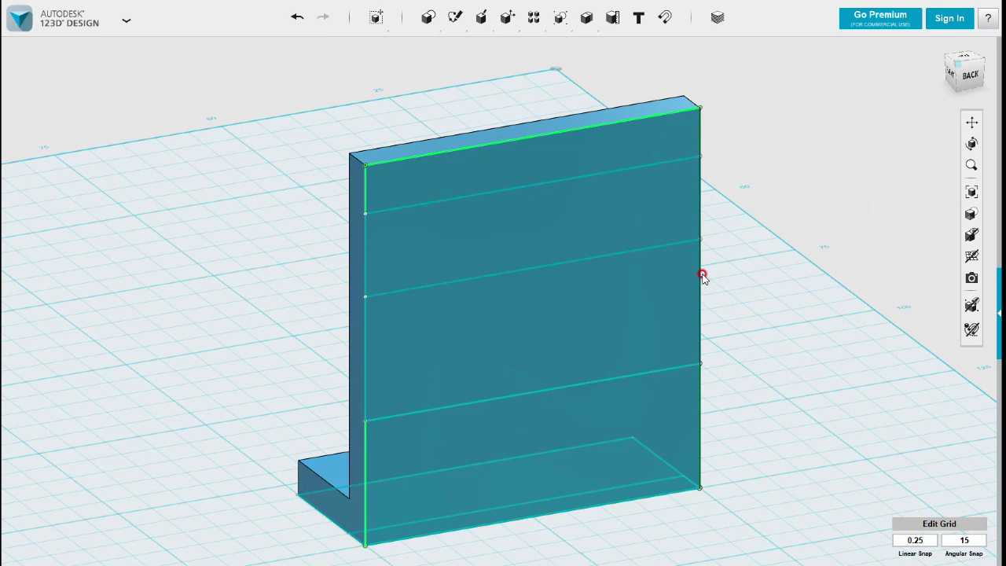
Sketch a 25 mm by 55 mm rectangle over the left half of the back face, dividing the face at its vertical centre line.
mouse_move(449, 17)
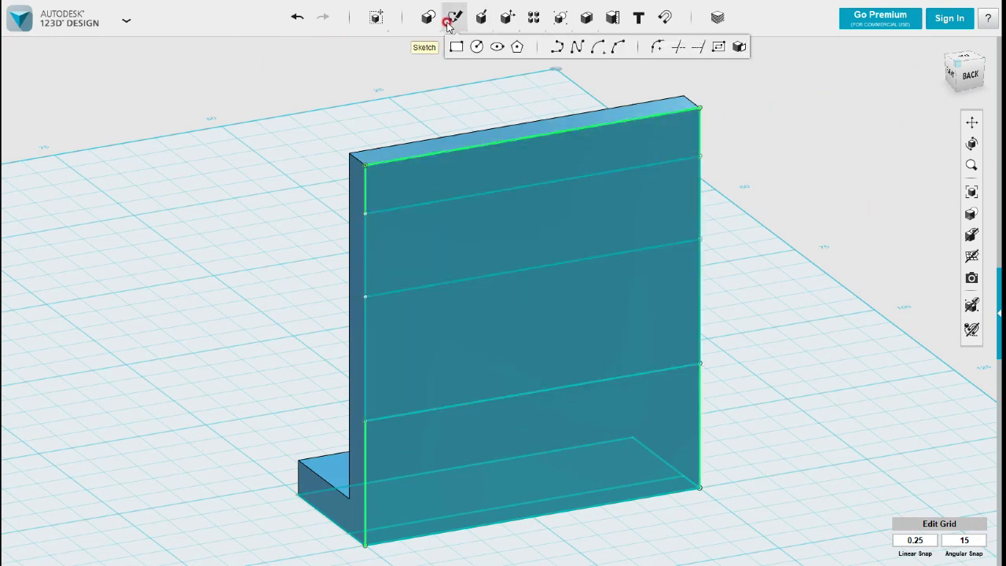
click(455, 47)
click(454, 159)
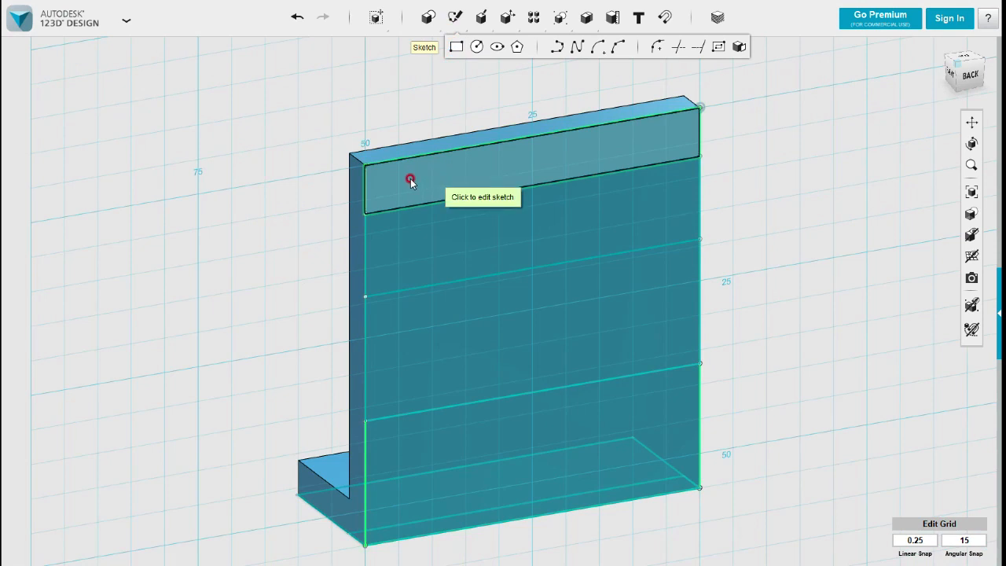
click(364, 163)
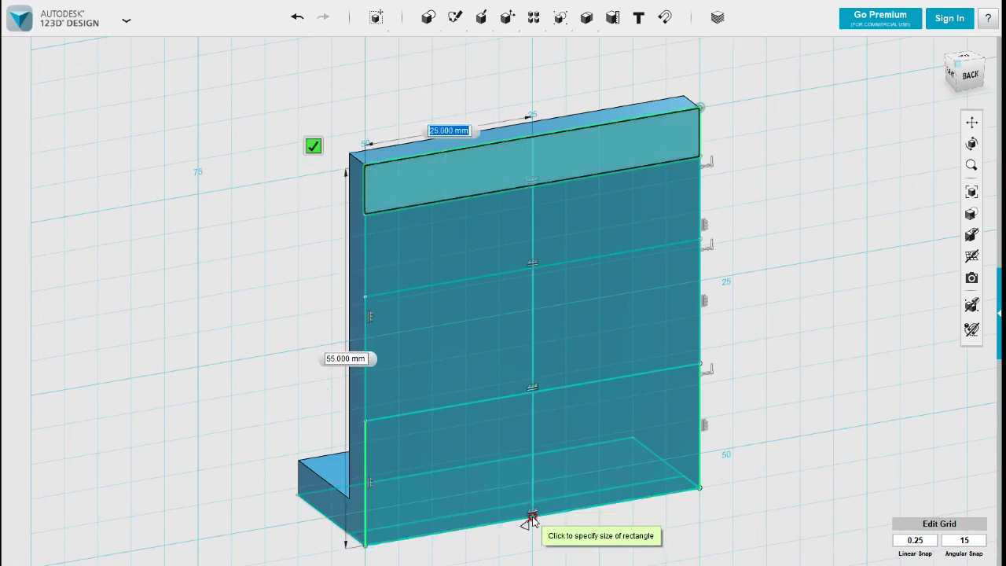
key(Tab)
key(Tab)
key(Return)
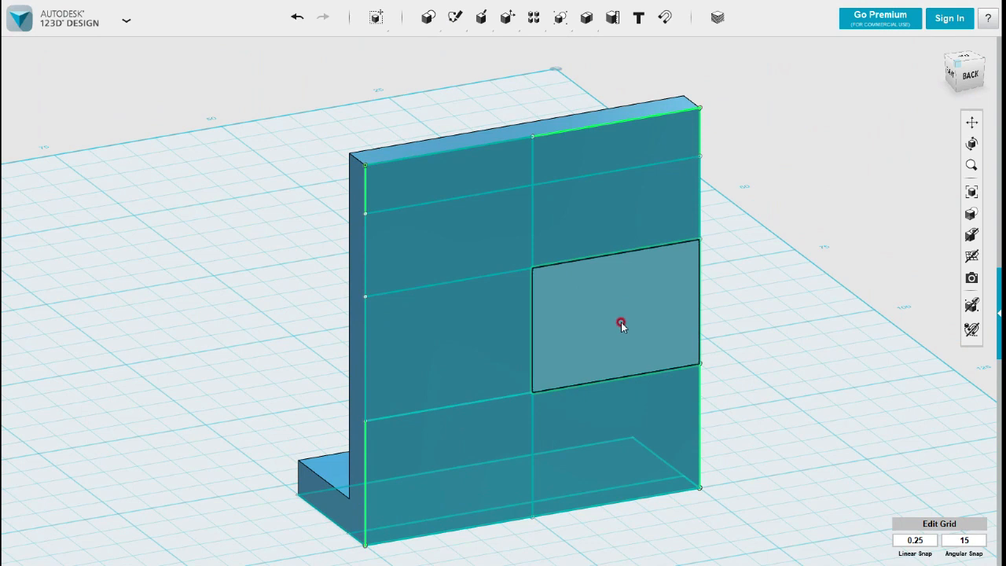
Sketch a 30 mm diameter circle centred where the vertical centre line meets the upper edge of the second 18 mm high rectangle.
click(537, 292)
mouse_move(454, 17)
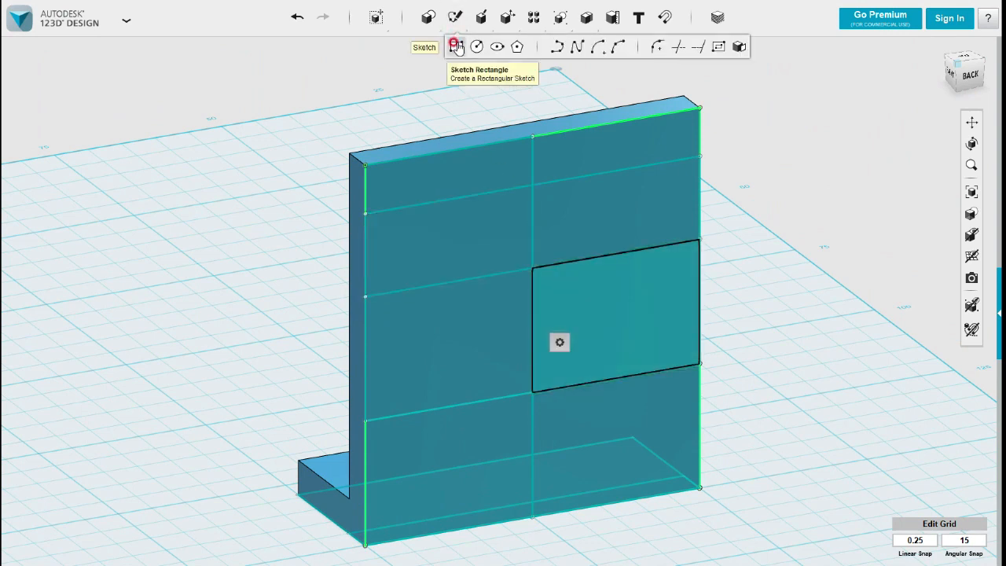
click(476, 47)
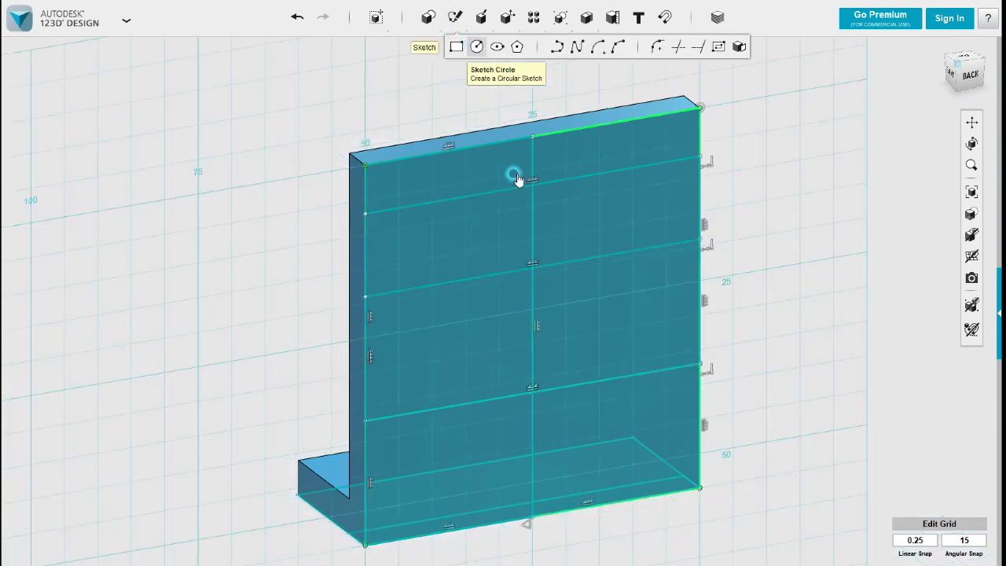
click(533, 268)
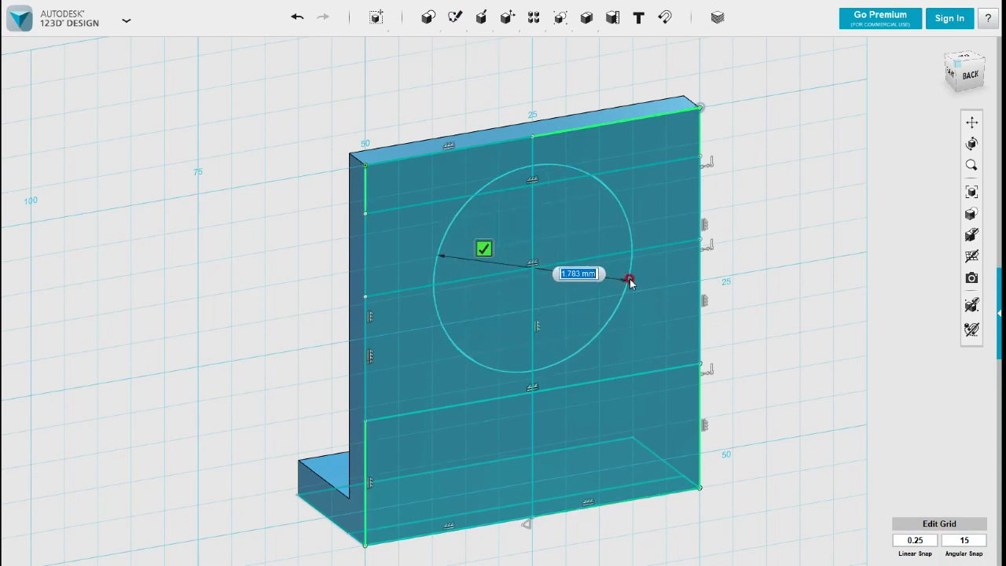
text(30)
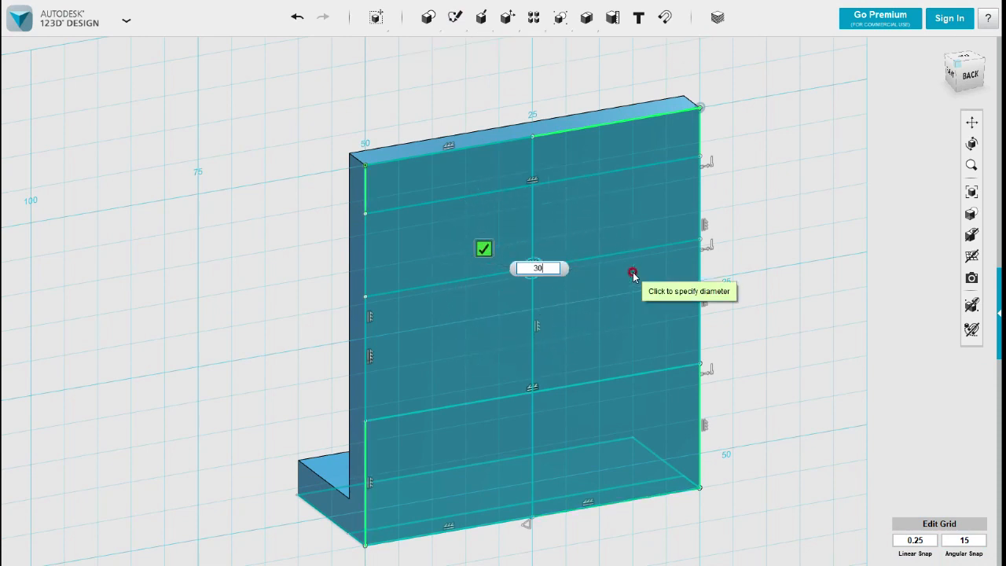
key(Return)
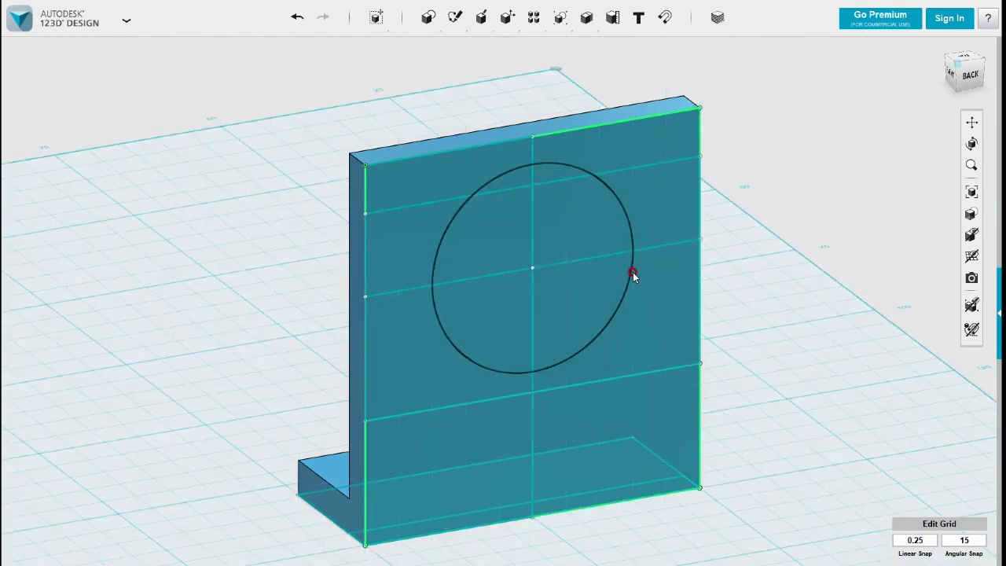
Extrude all regions of the 30 mm circle through the wall to cut a round hole.
click(582, 327)
shift+click(485, 321)
shift+click(475, 244)
shift+click(543, 175)
shift+click(518, 181)
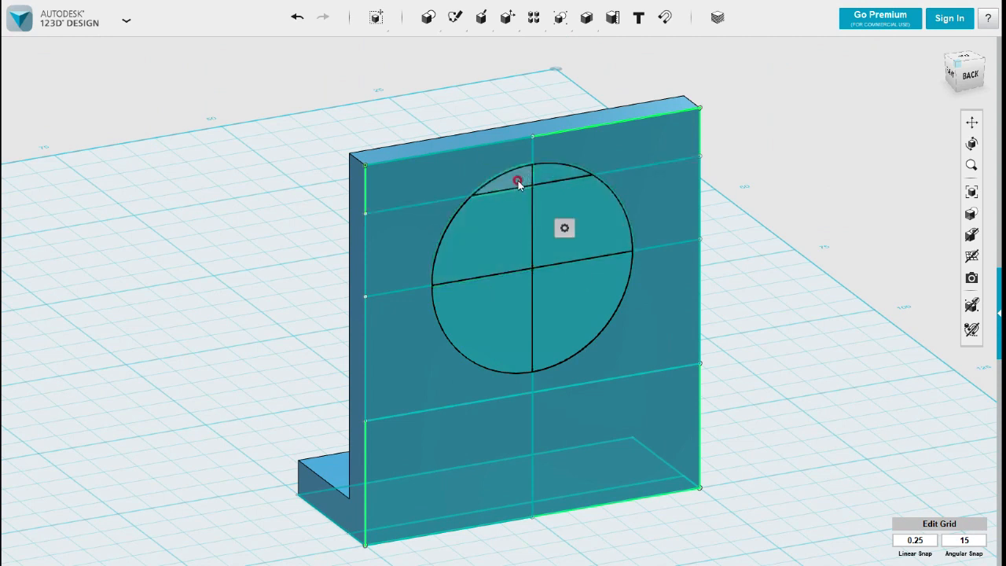
click(547, 234)
click(606, 233)
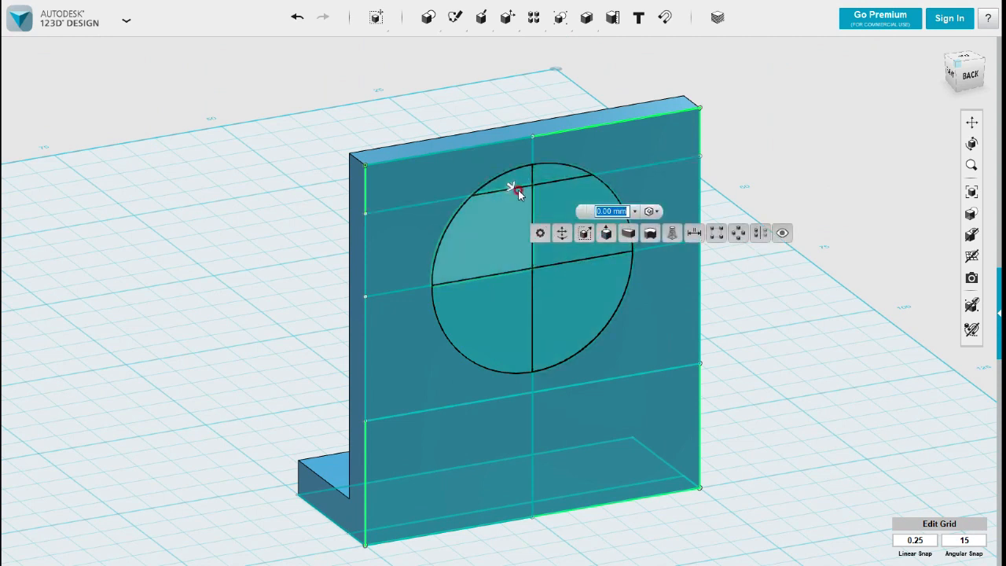
drag(509, 187, 459, 132)
click(432, 98)
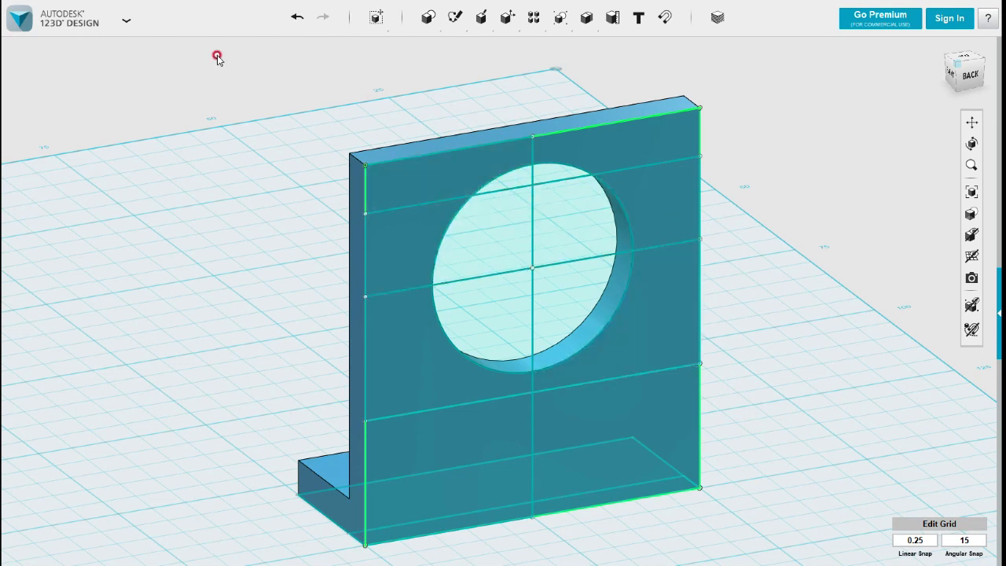
Sketch a 17.5 mm by 55 mm rectangle on the back face, extending left from the top of the vertical centre line.
mouse_move(455, 17)
click(458, 50)
click(529, 147)
click(532, 137)
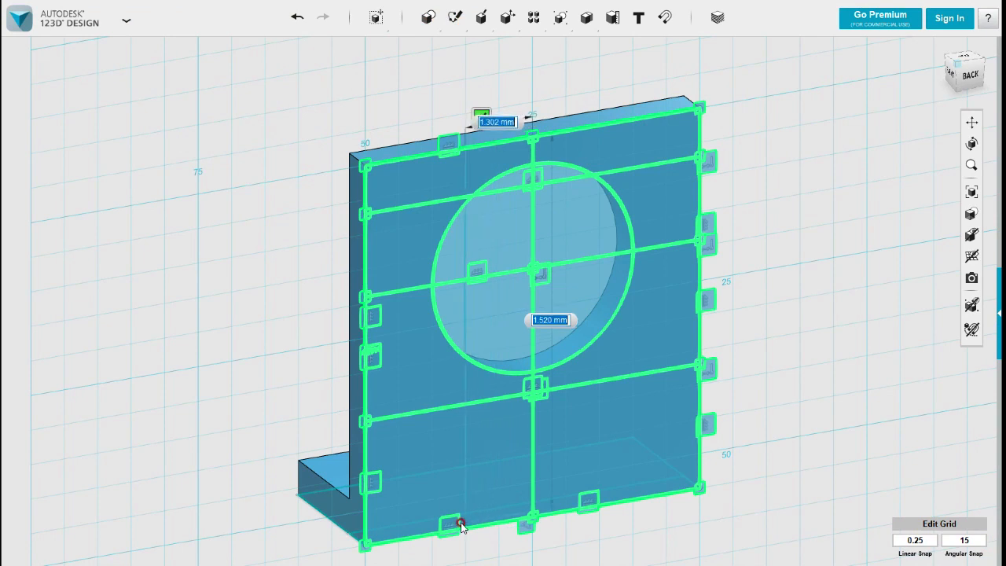
text(17)
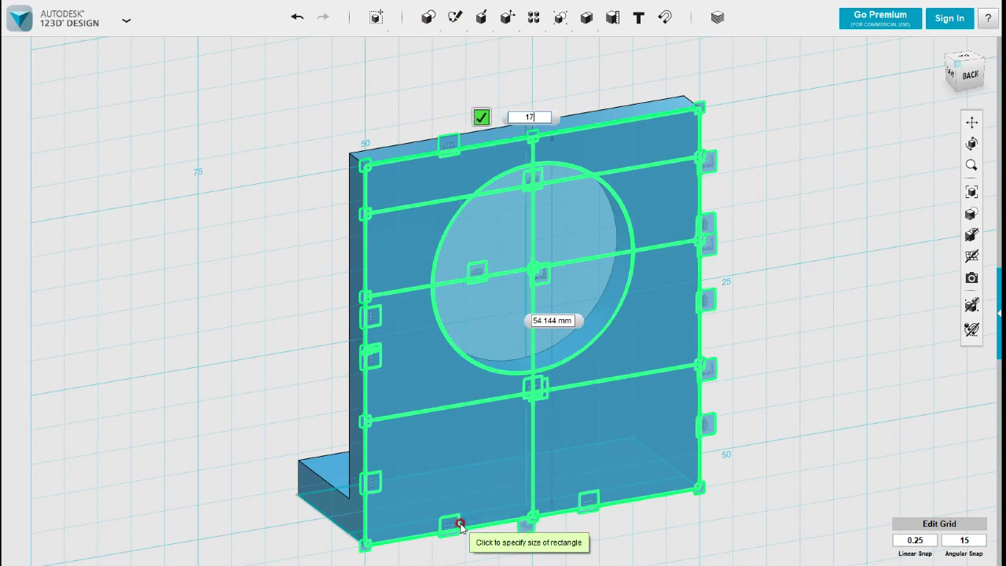
text(.5)
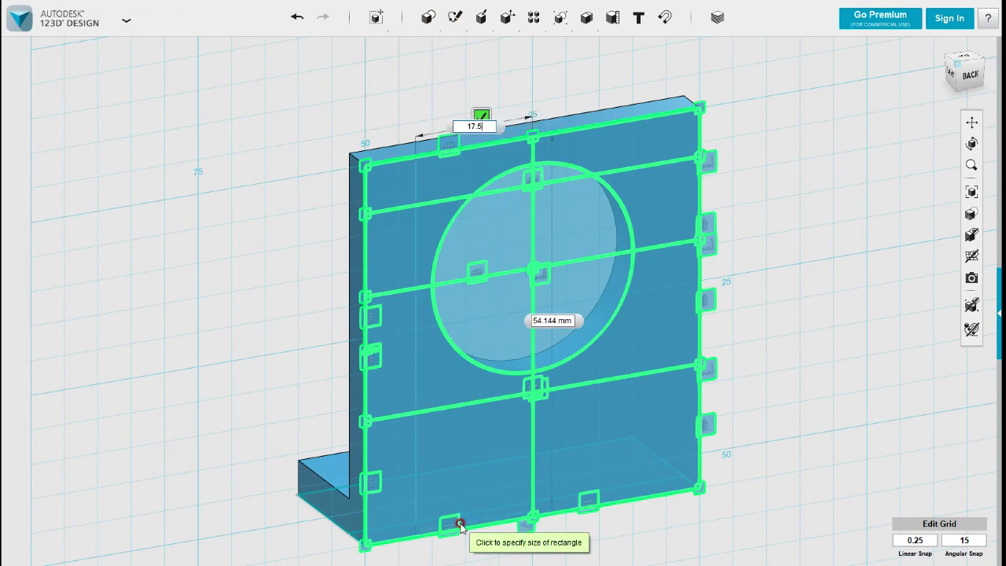
key(Tab)
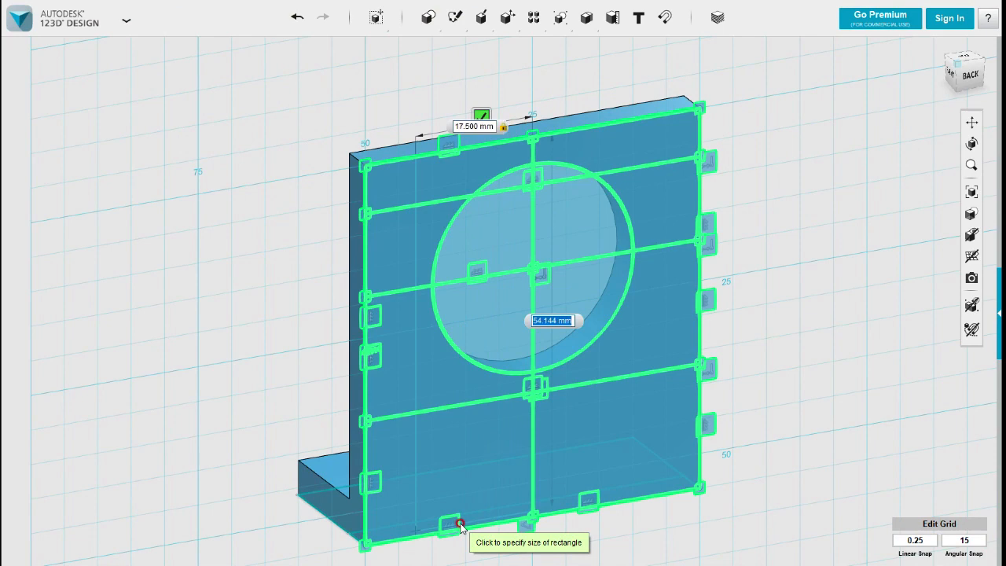
text(55)
key(Return)
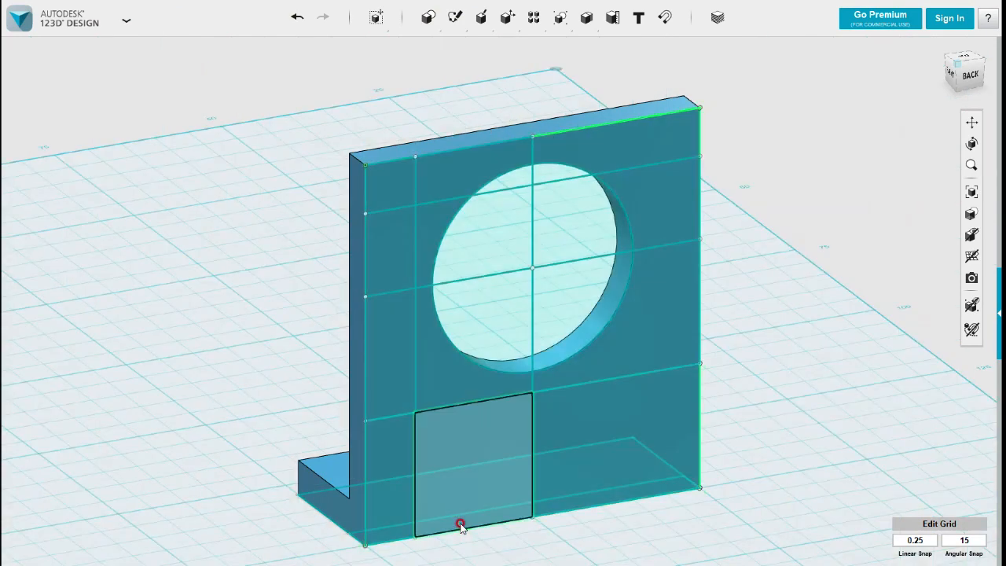
Sketch a matching 17.5 mm by 55 mm rectangle on the right side of the back face's vertical centre line.
mouse_move(455, 17)
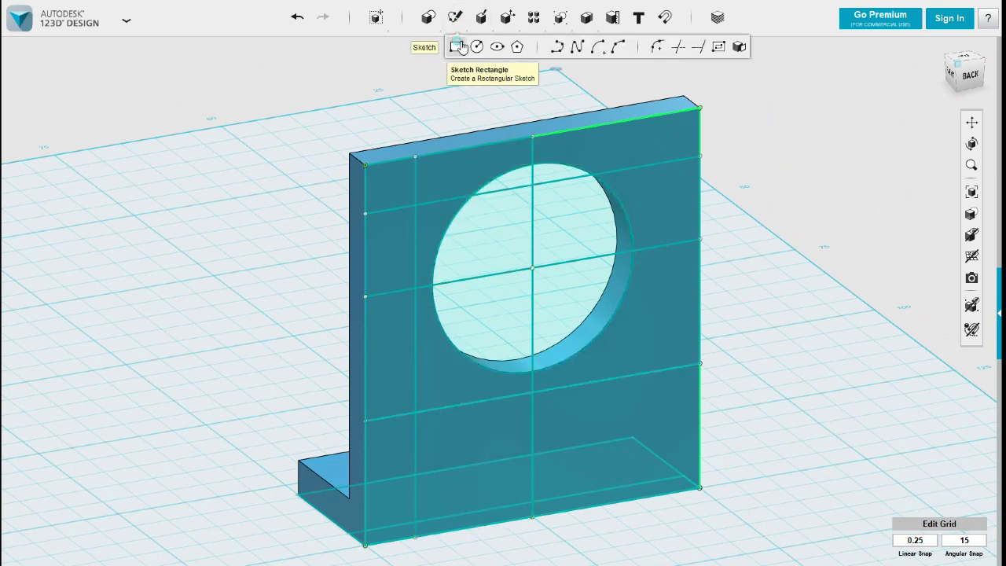
click(456, 46)
click(534, 141)
click(532, 139)
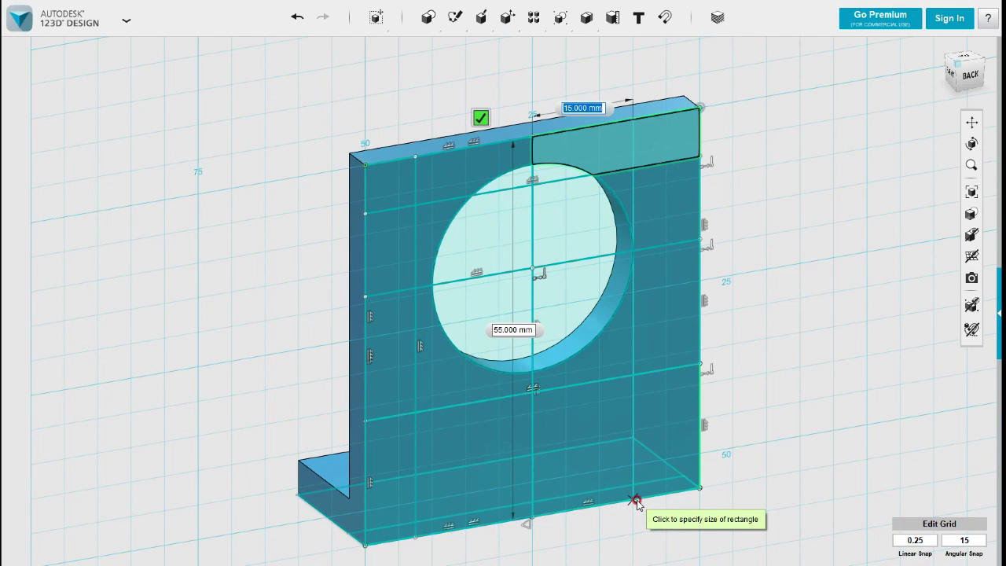
text(17.5)
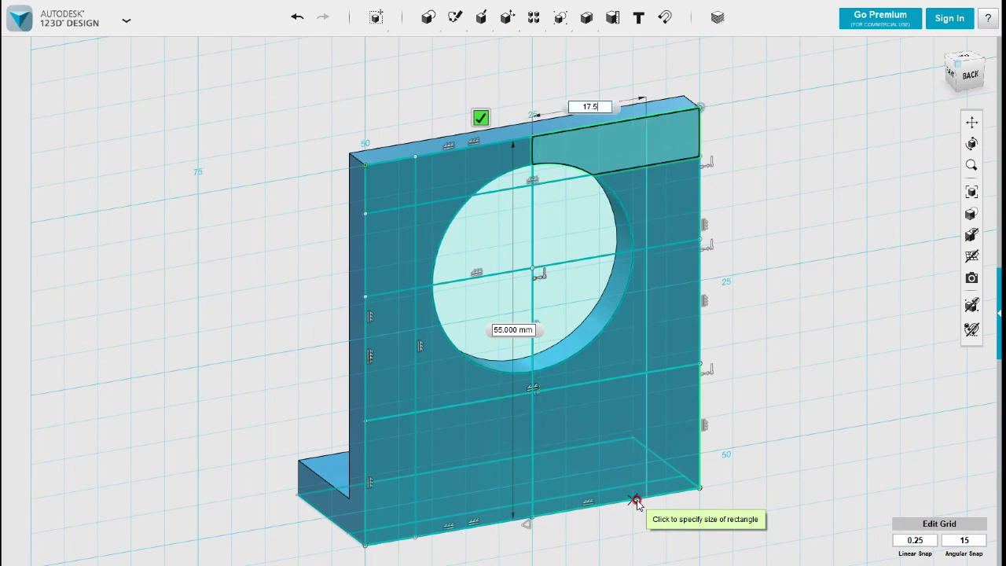
key(Tab)
key(Tab)
key(Return)
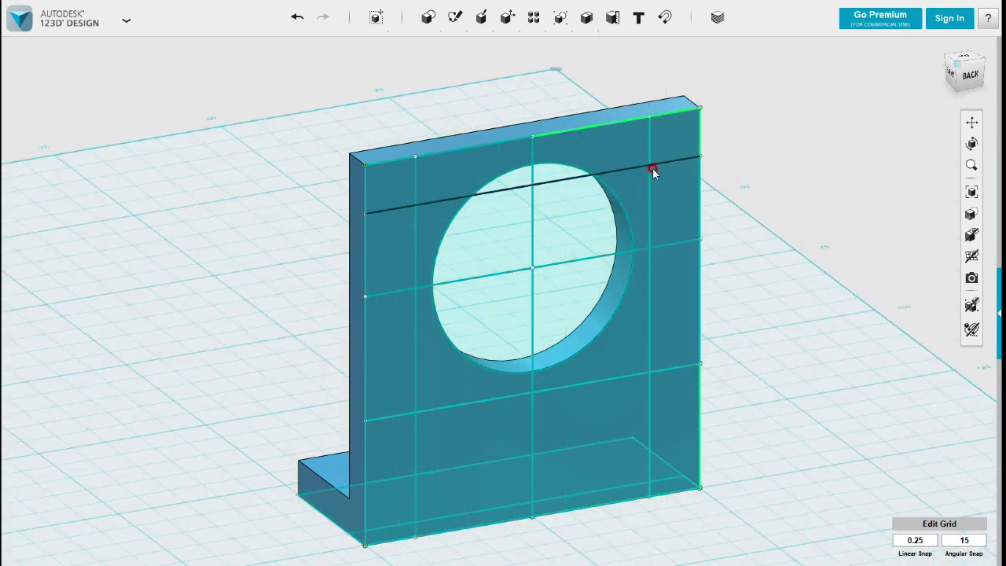
Sketch an 8 mm diameter circle where the right 17.5 mm offset line crosses the uppermost inner horizontal line.
mouse_move(455, 18)
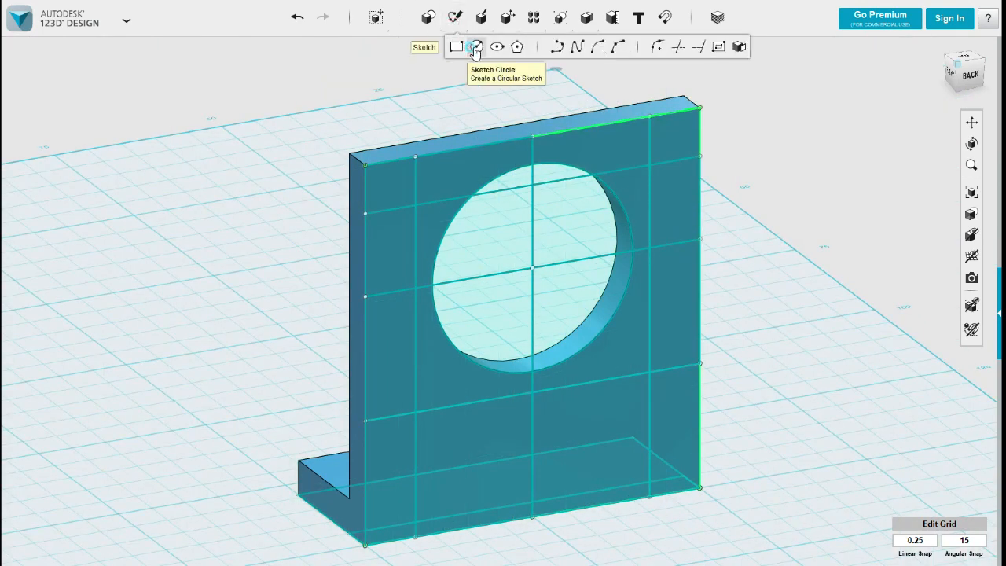
click(476, 46)
click(649, 172)
click(649, 164)
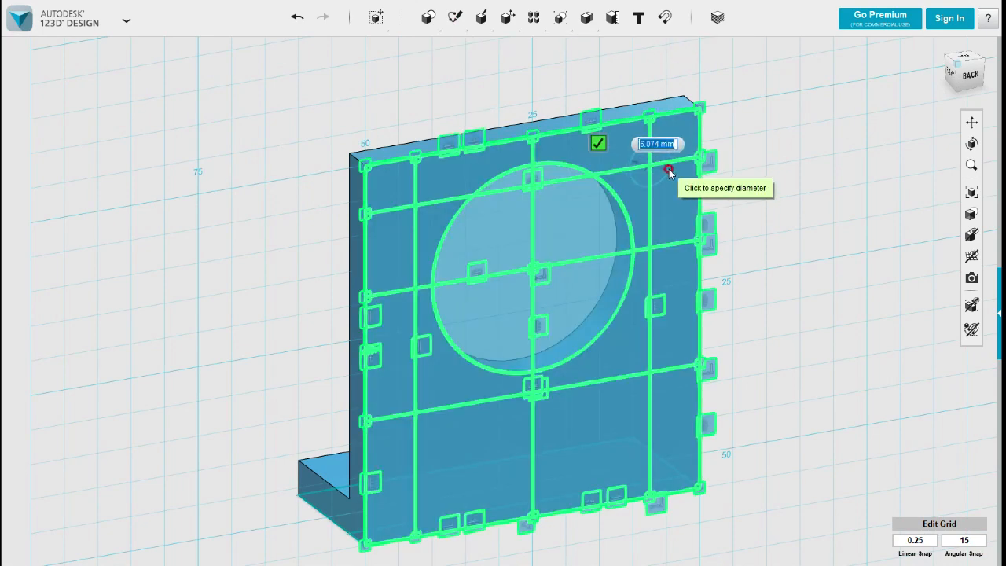
text(8)
key(Return)
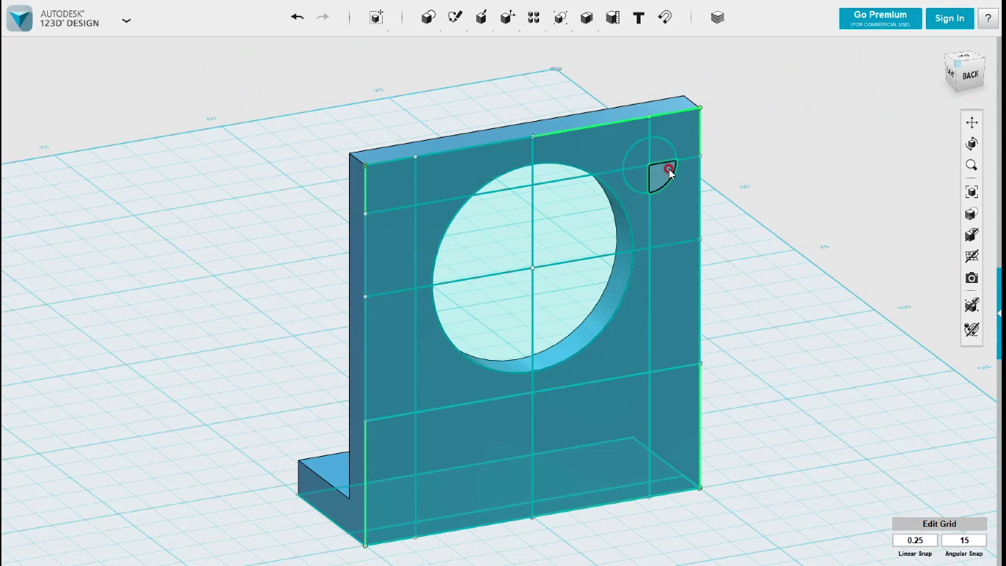
Sketch an 8 mm diameter circle where the left 17.5 mm offset line crosses the uppermost inner horizontal line.
mouse_move(455, 17)
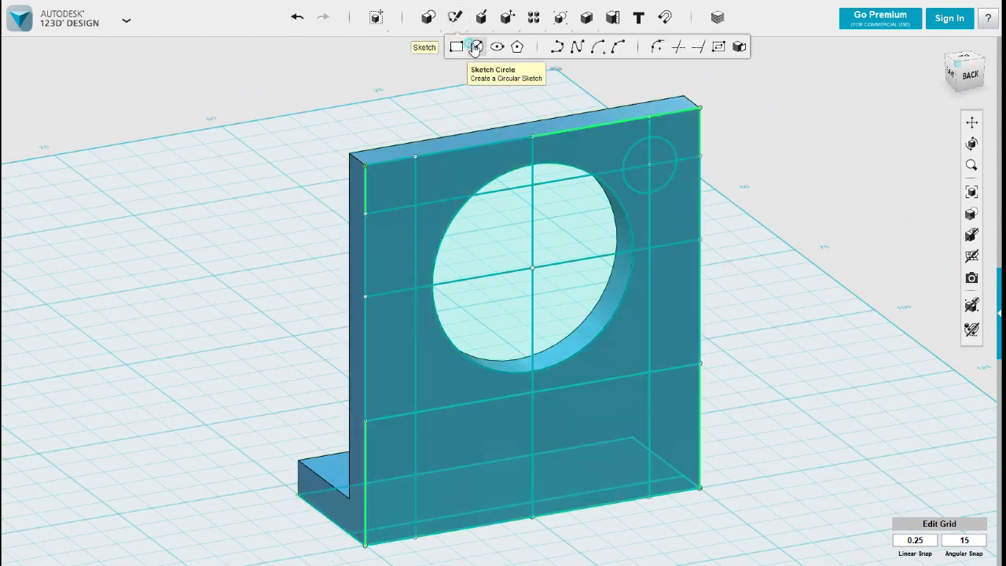
click(476, 46)
click(417, 202)
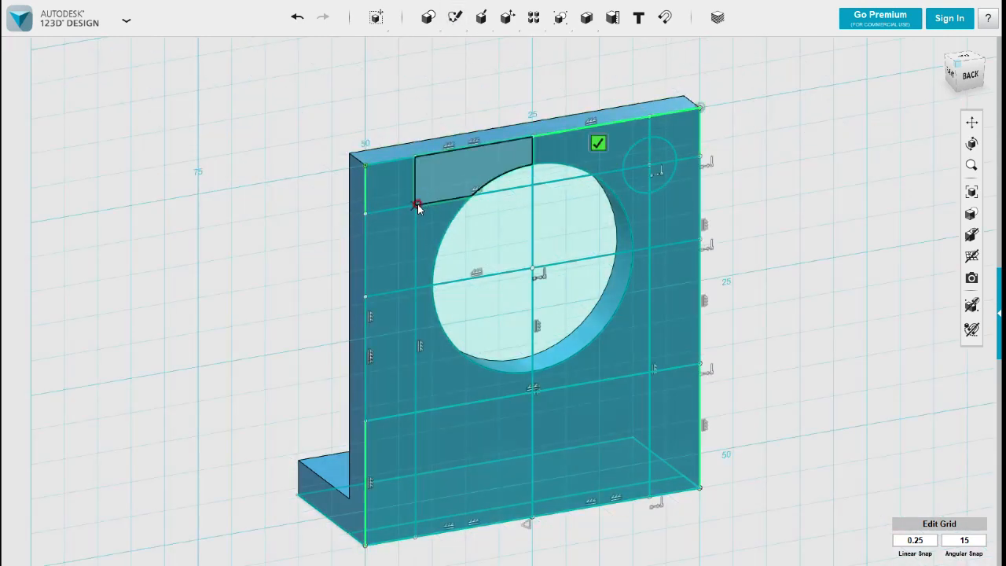
click(416, 205)
text(8)
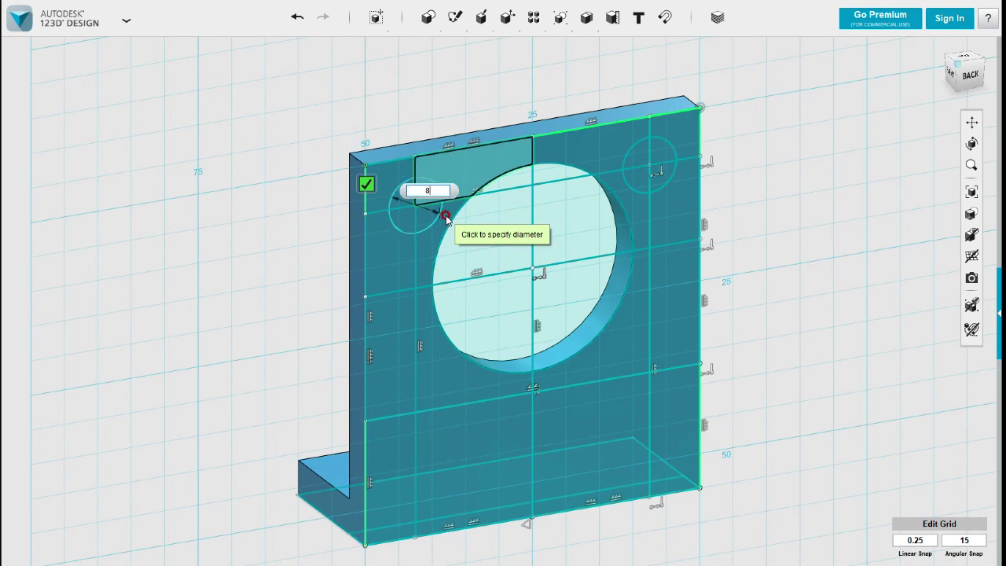
key(Return)
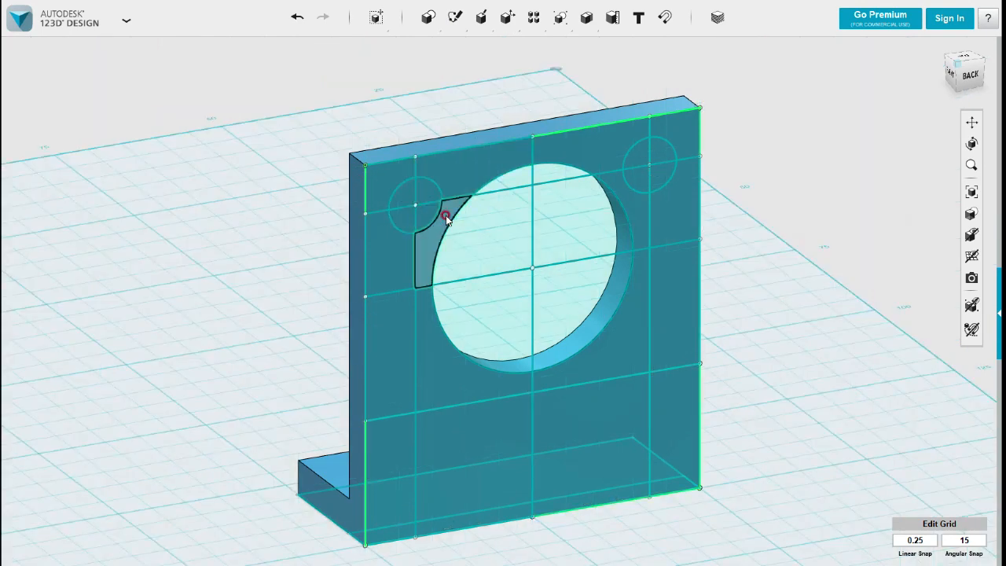
Sketch an 8 mm diameter circle where the left 17.5 mm offset line crosses the lowest inner horizontal line.
mouse_move(452, 22)
click(476, 47)
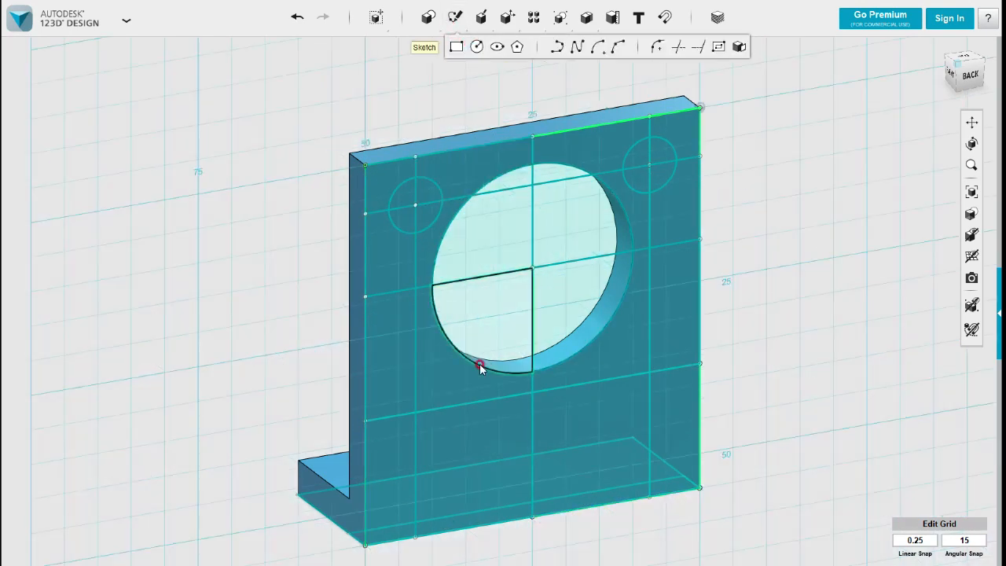
click(417, 413)
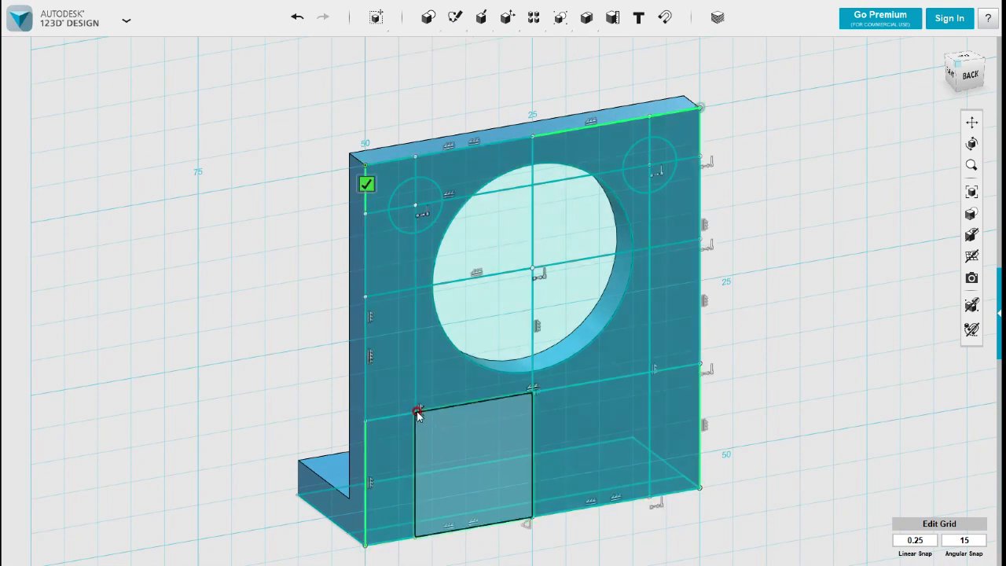
click(417, 413)
click(431, 395)
Sketch an 8 mm diameter circle where the right 17.5 mm offset line crosses the lowest inner horizontal line.
mouse_move(455, 19)
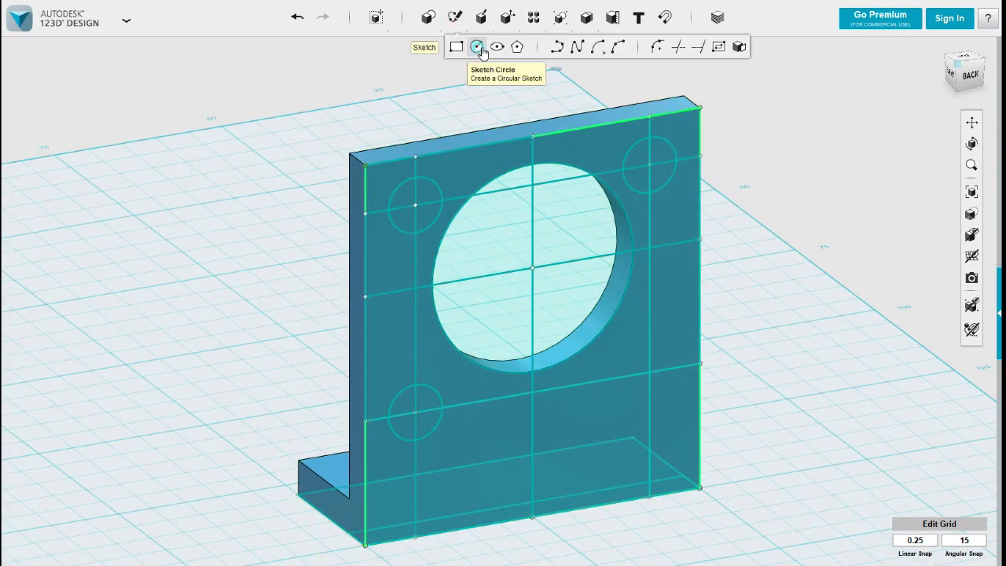
click(481, 52)
click(658, 373)
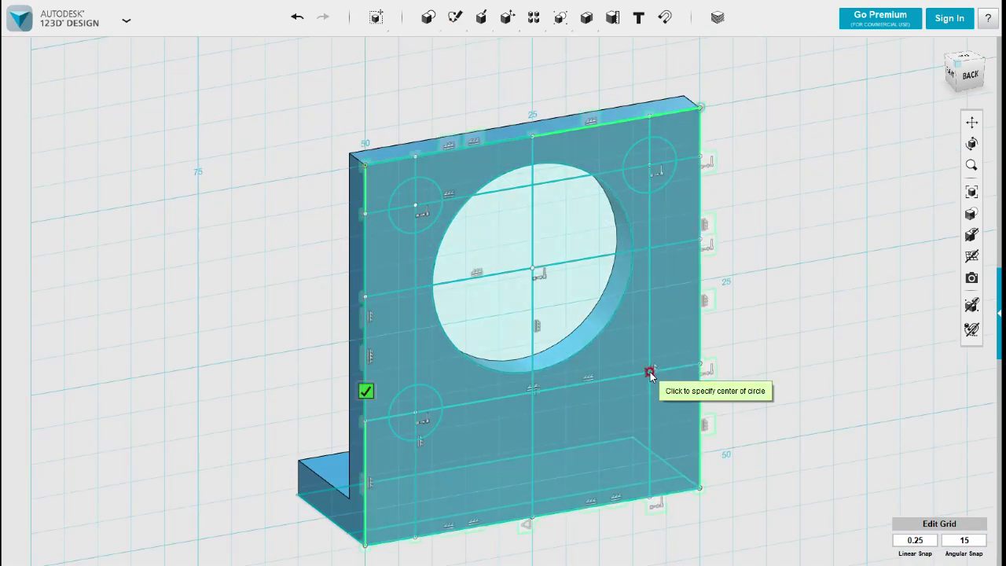
click(650, 374)
text(8)
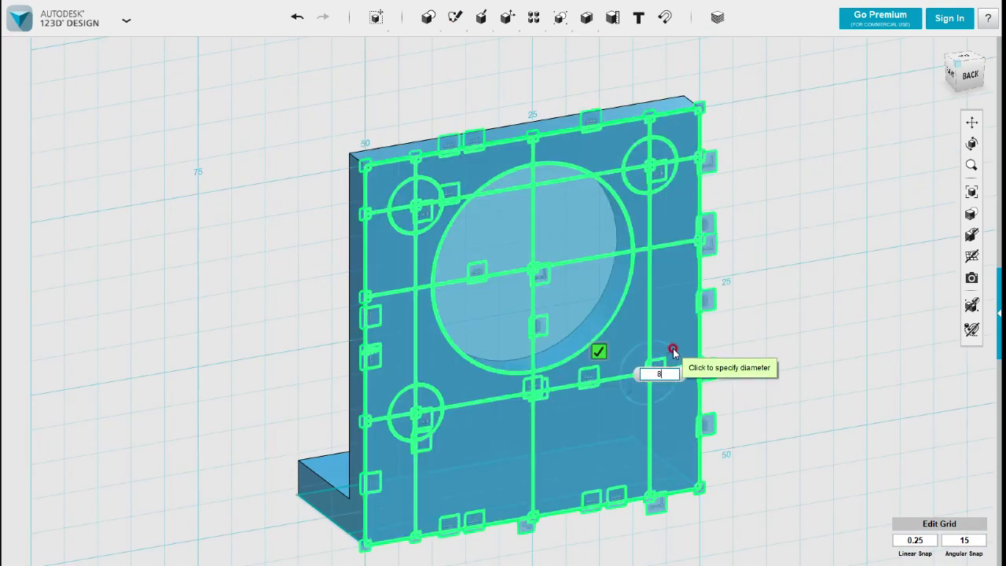
key(Return)
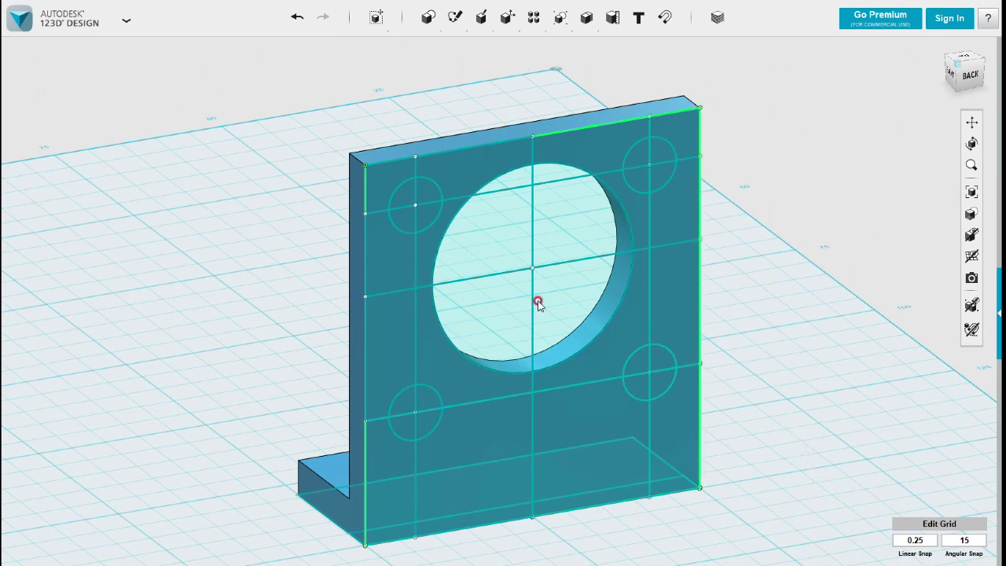
Delete the uppermost inner horizontal line and extrude both halves of the upper-left circle through the wall to cut a hole.
click(452, 202)
key(Delete)
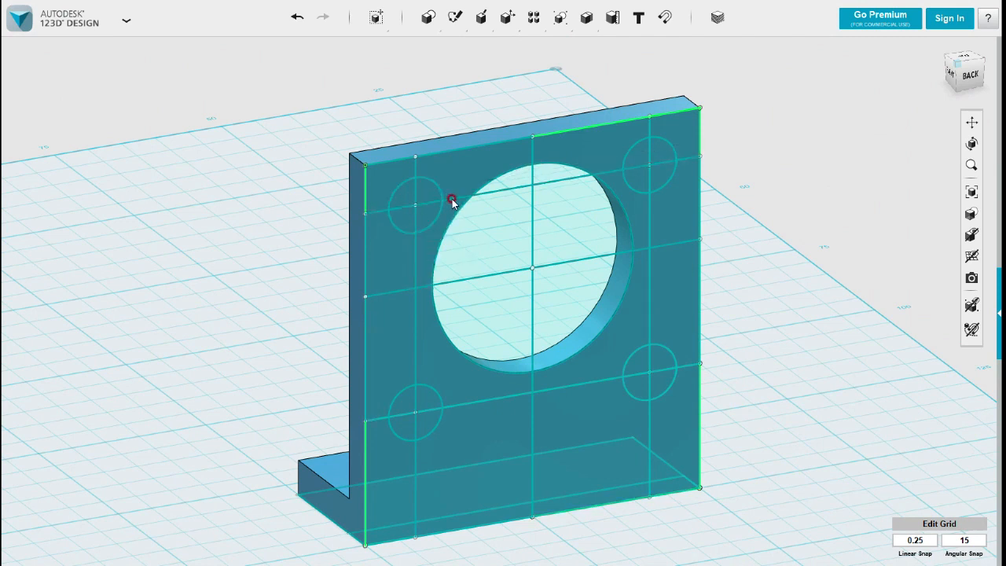
click(410, 222)
click(436, 213)
mouse_move(454, 255)
click(513, 256)
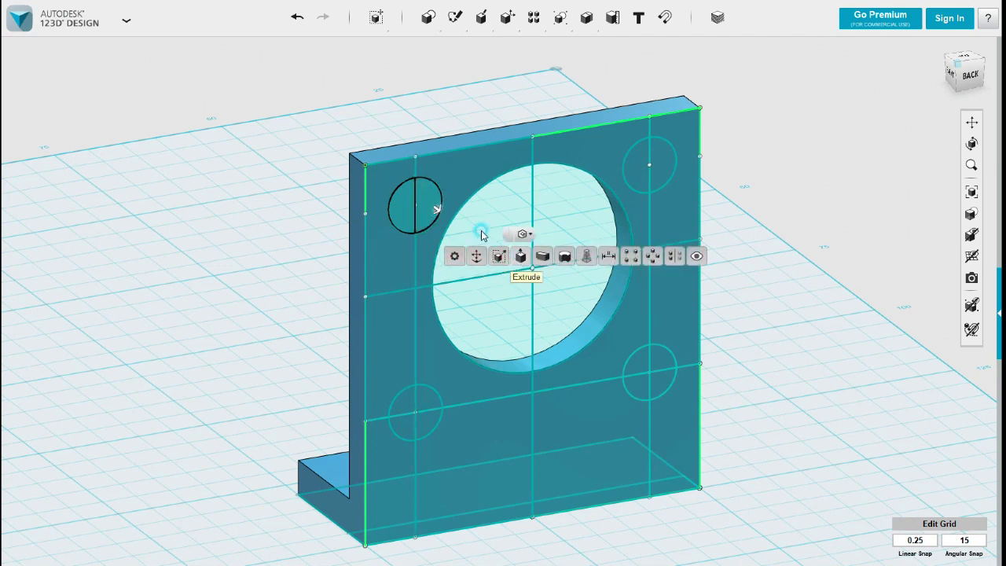
drag(432, 207, 256, 151)
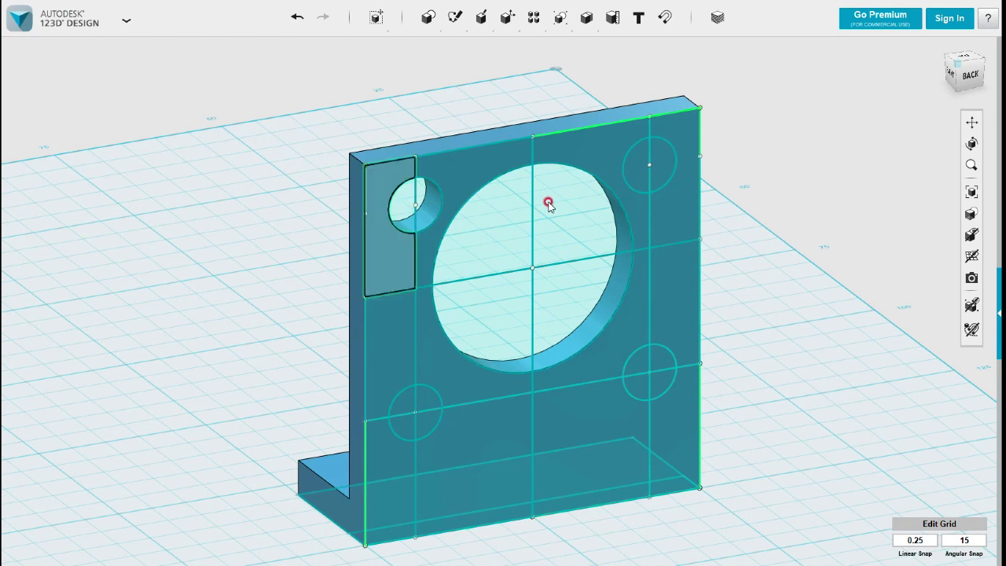
Extrude both halves of the upper-right circle through the wall to cut its corner hole.
click(638, 176)
click(663, 169)
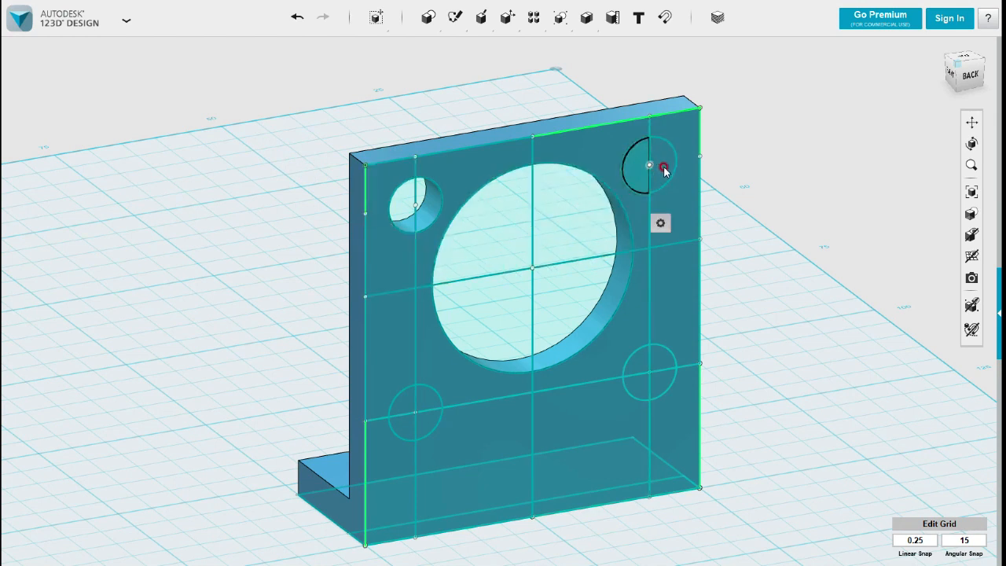
mouse_move(686, 210)
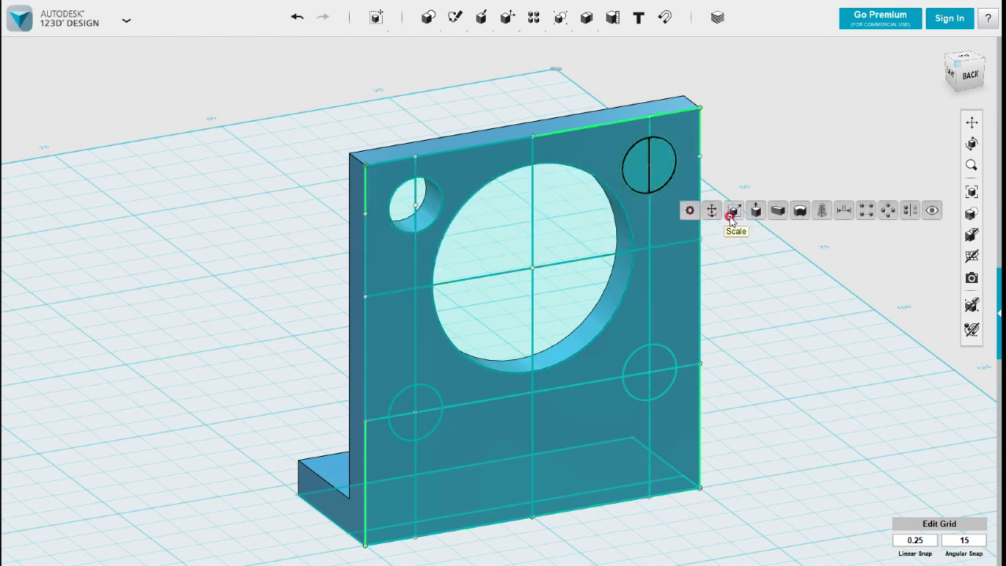
click(755, 211)
drag(669, 161, 602, 113)
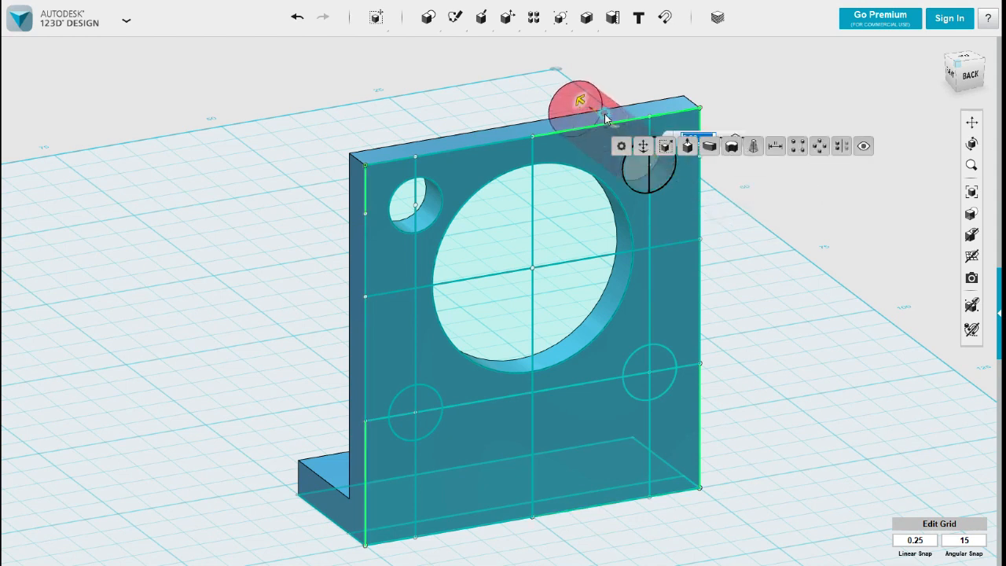
click(763, 96)
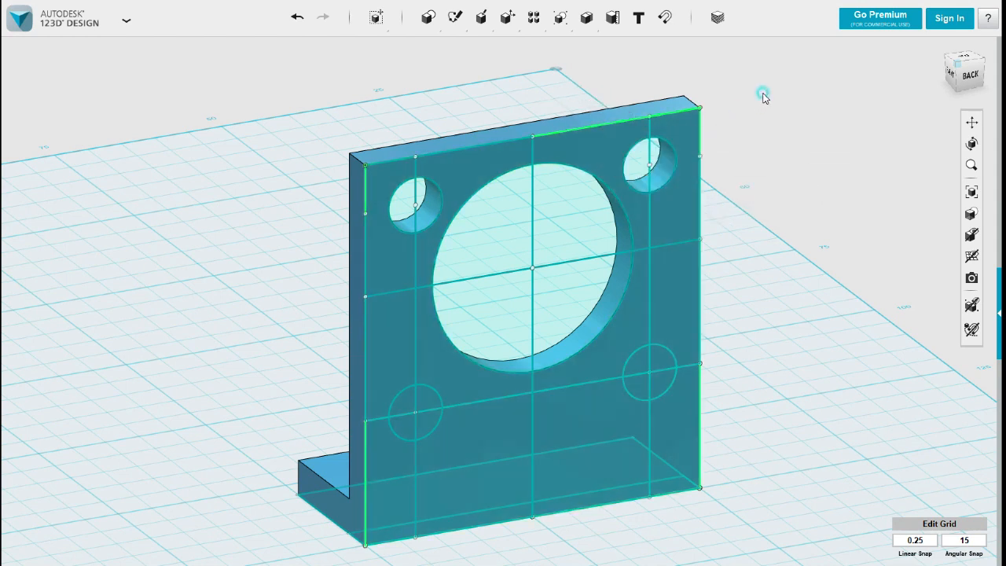
Delete the lower horizontal construction line and the two vertical offset lines from the back face sketch.
click(614, 381)
key(Delete)
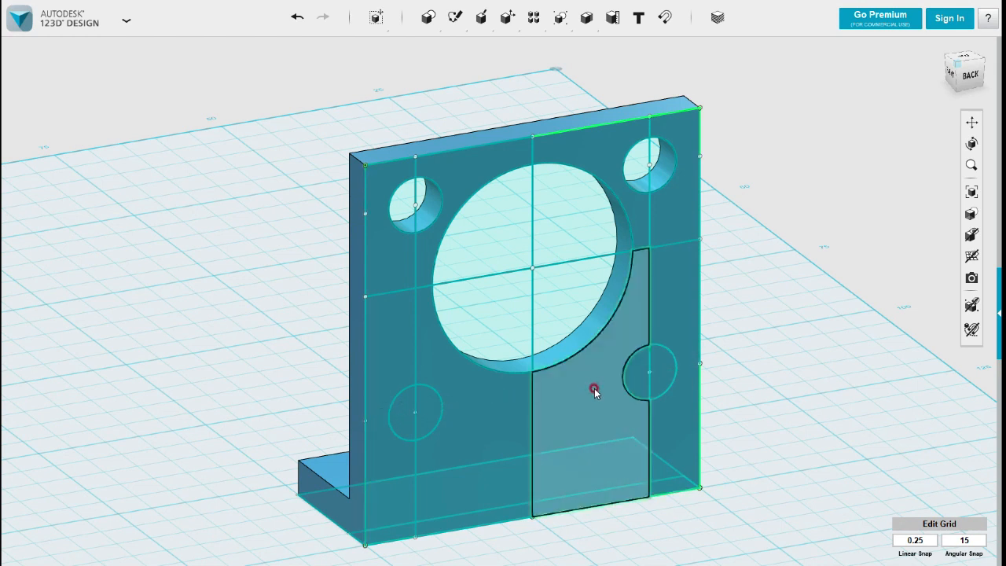
click(416, 422)
key(Delete)
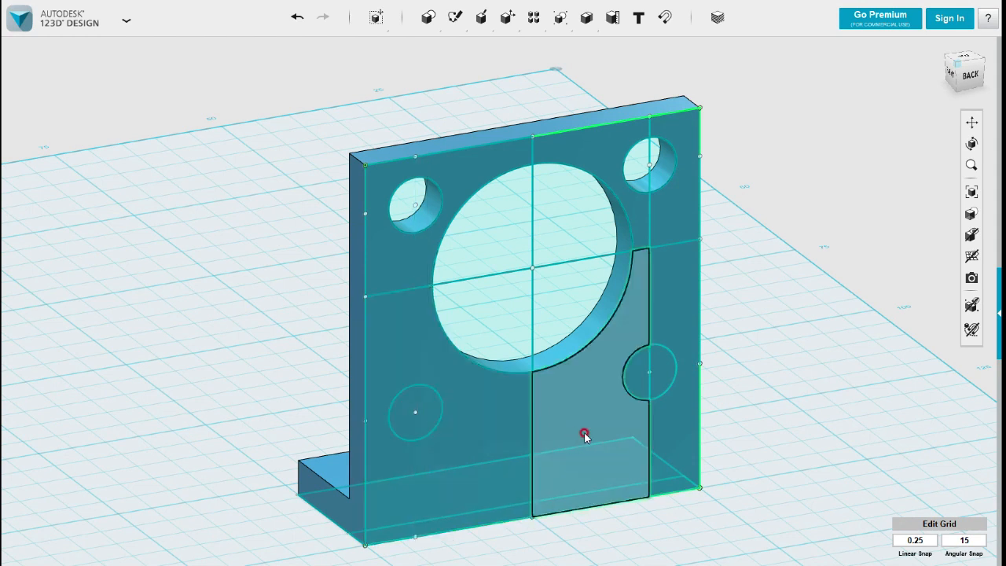
click(649, 422)
key(Delete)
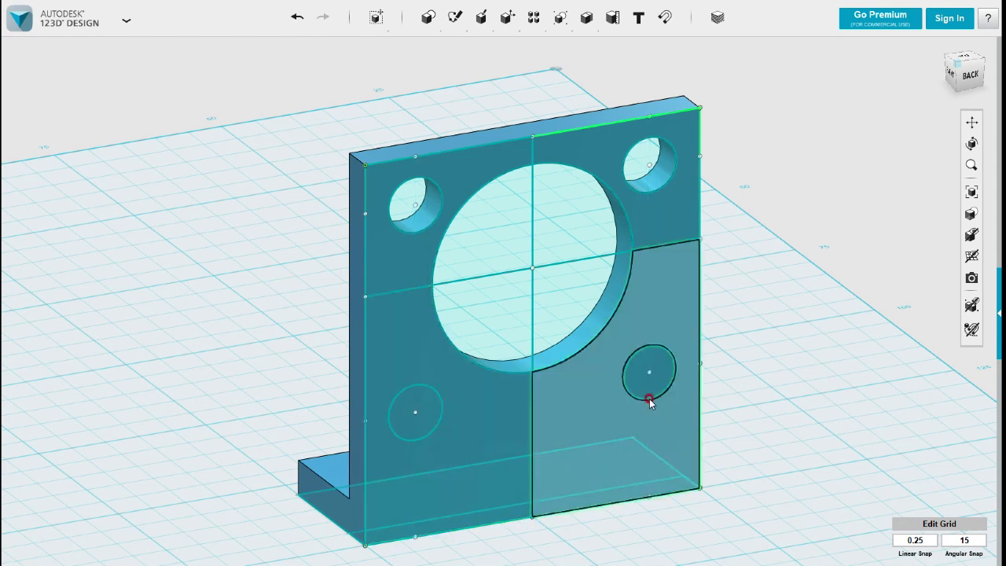
Extrude the two lower circles together through the wall to cut the remaining corner holes.
click(645, 375)
click(433, 403)
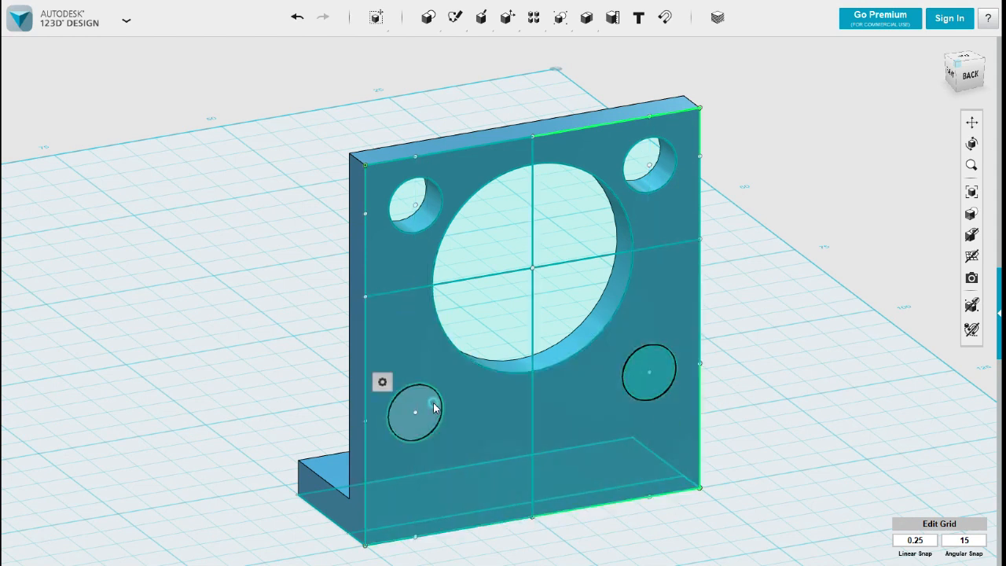
mouse_move(456, 455)
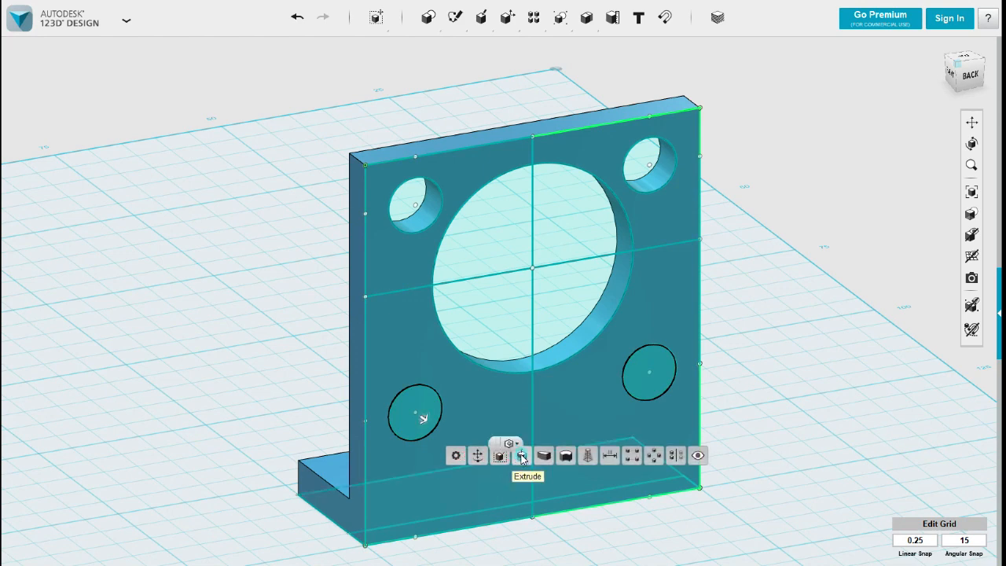
click(500, 455)
drag(422, 414, 224, 352)
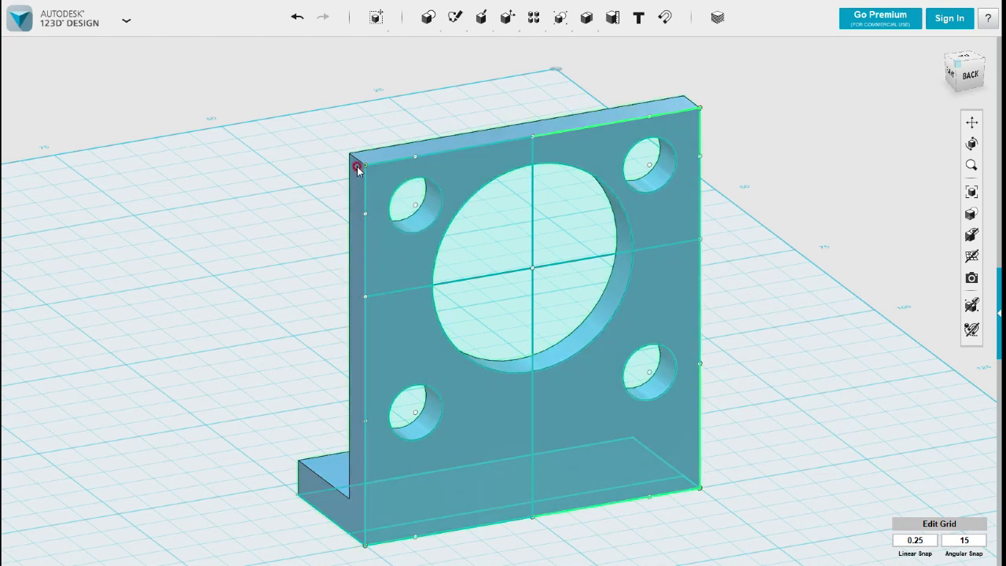
Fillet the wall's upper-left corner edge, seen from the back, with an 8 mm radius.
scroll(351, 161, up, 5)
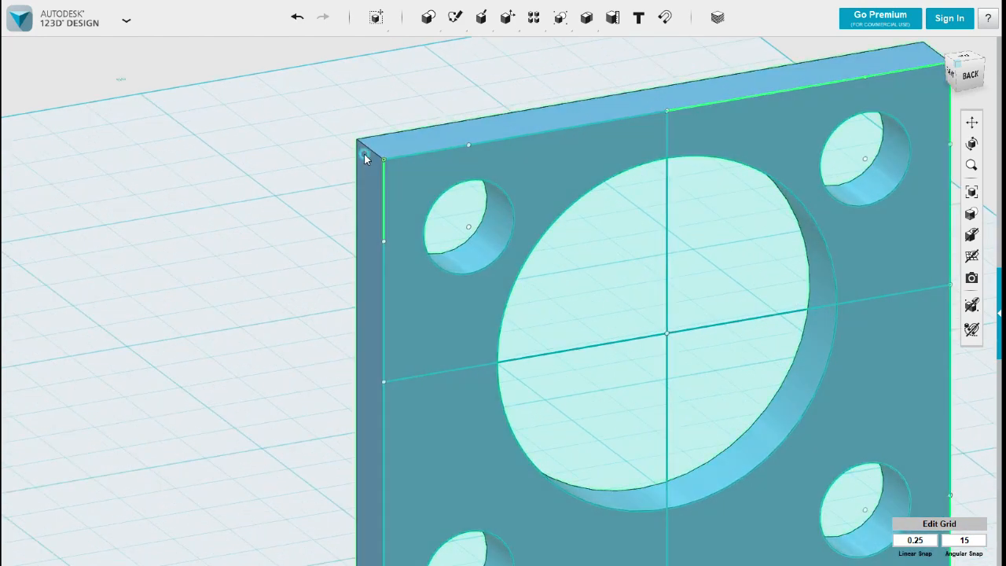
click(385, 142)
click(373, 152)
mouse_move(397, 206)
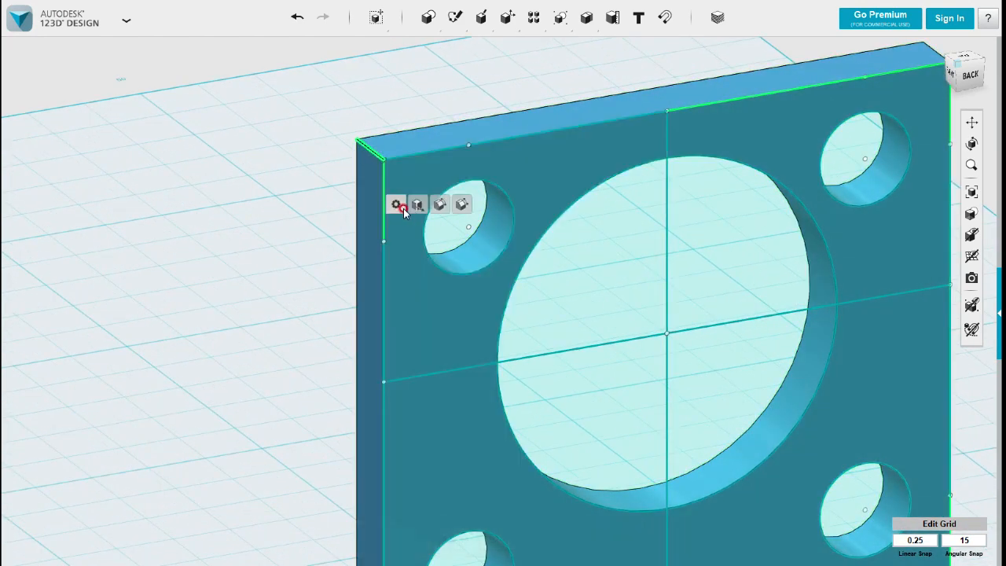
click(441, 206)
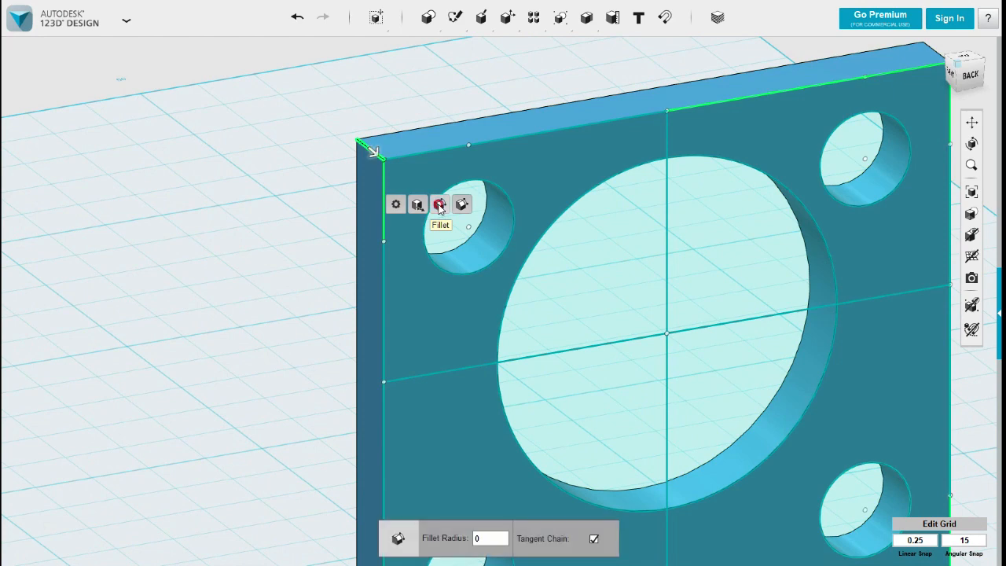
text(8)
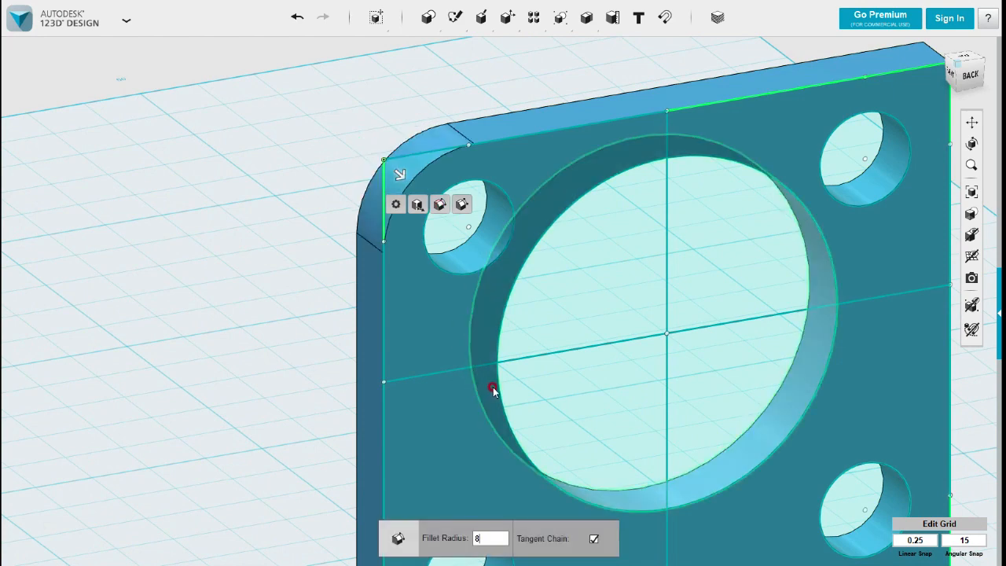
key(Return)
Fillet the wall's other upper corner edge with an 8 mm radius.
scroll(495, 373, down, 3)
right_drag(490, 361, 595, 376)
click(583, 312)
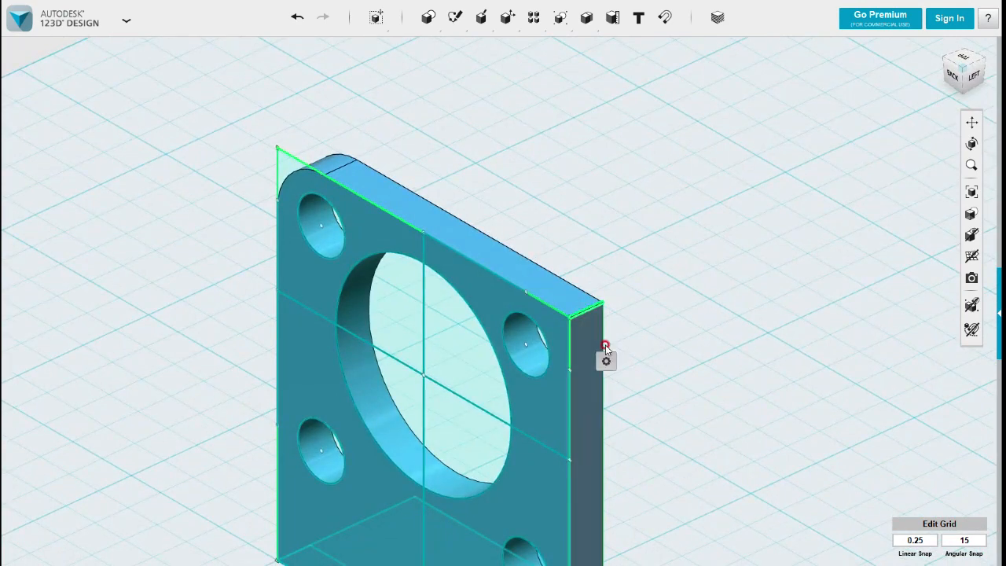
mouse_move(616, 363)
click(649, 362)
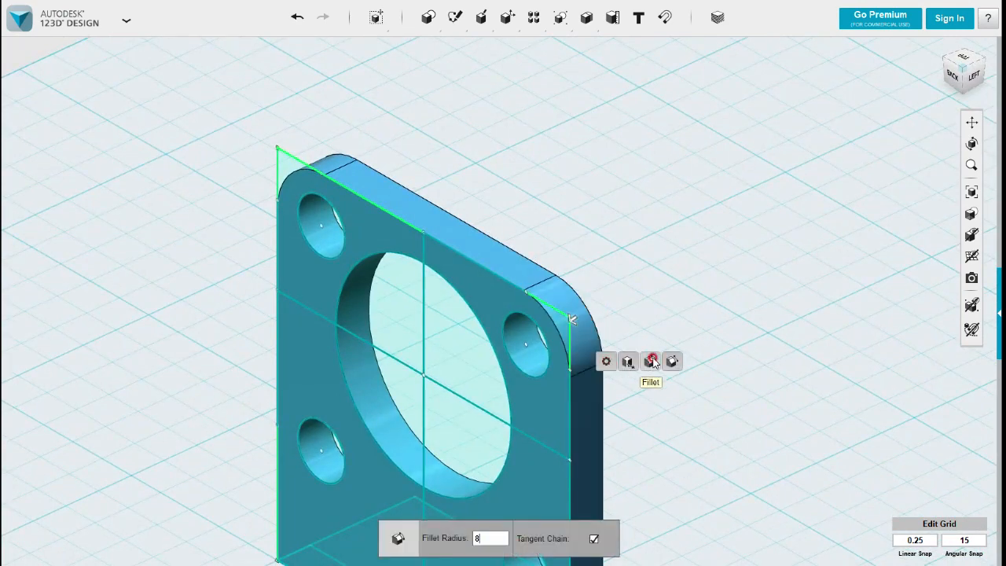
scroll(675, 353, down, 5)
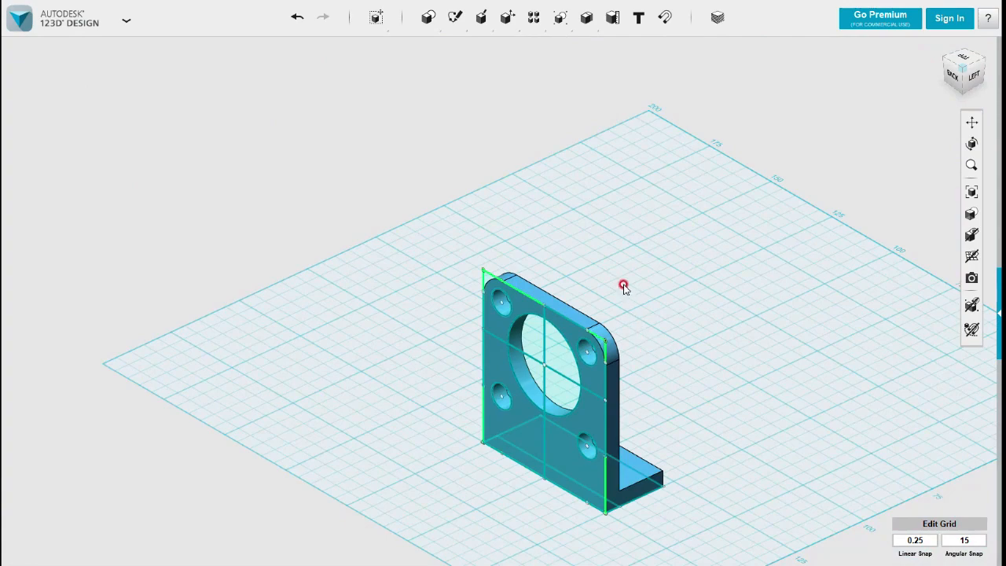
Examine the bracket's rounded upper corners and its holes from several angles.
scroll(577, 285, up, 4)
middle_drag(540, 160, 513, 73)
scroll(562, 314, up, 3)
scroll(580, 317, down, 3)
right_drag(705, 330, 781, 319)
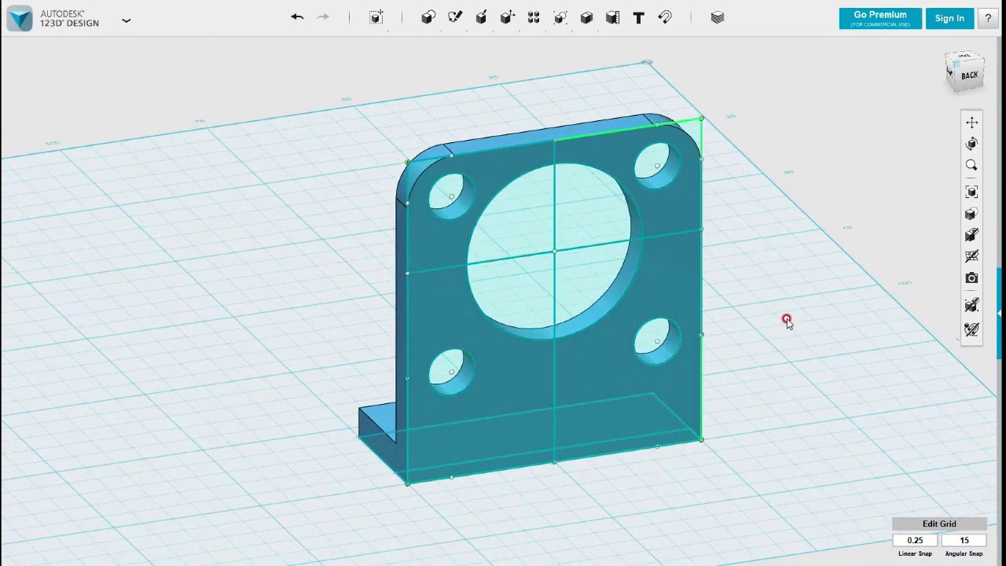
right_drag(814, 331, 936, 338)
right_drag(747, 389, 612, 399)
scroll(617, 413, up, 2)
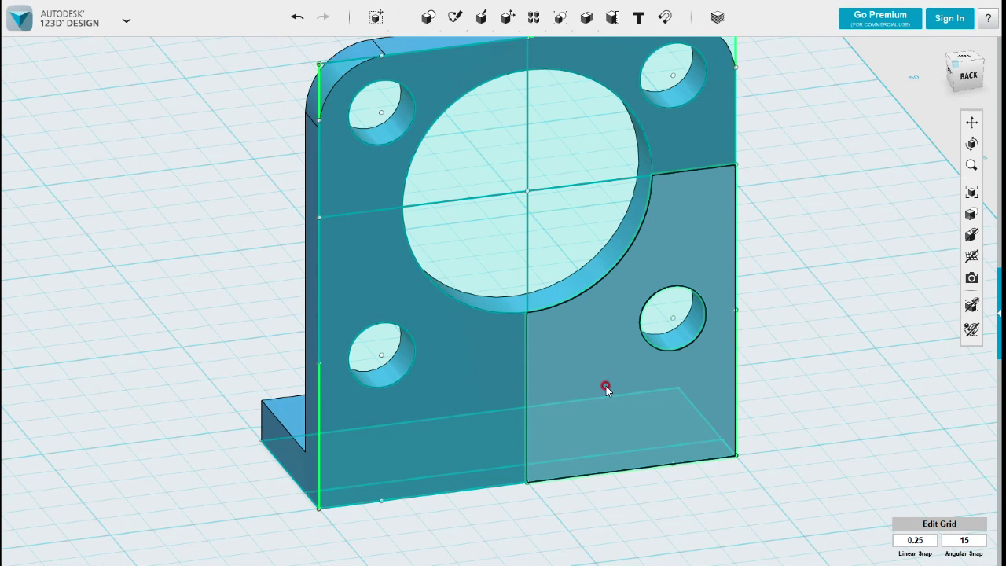
click(515, 465)
scroll(534, 451, up, 2)
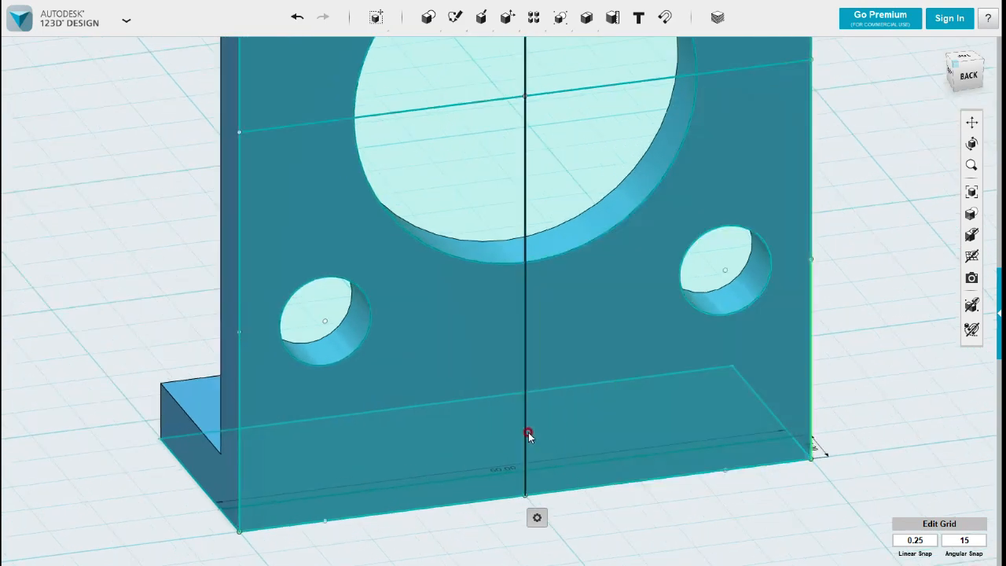
mouse_move(483, 22)
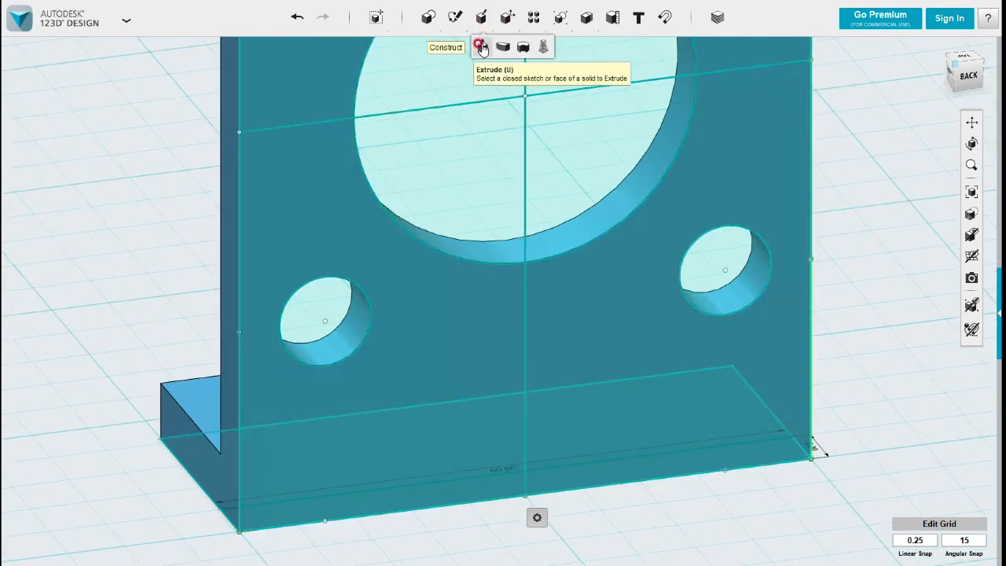
click(454, 46)
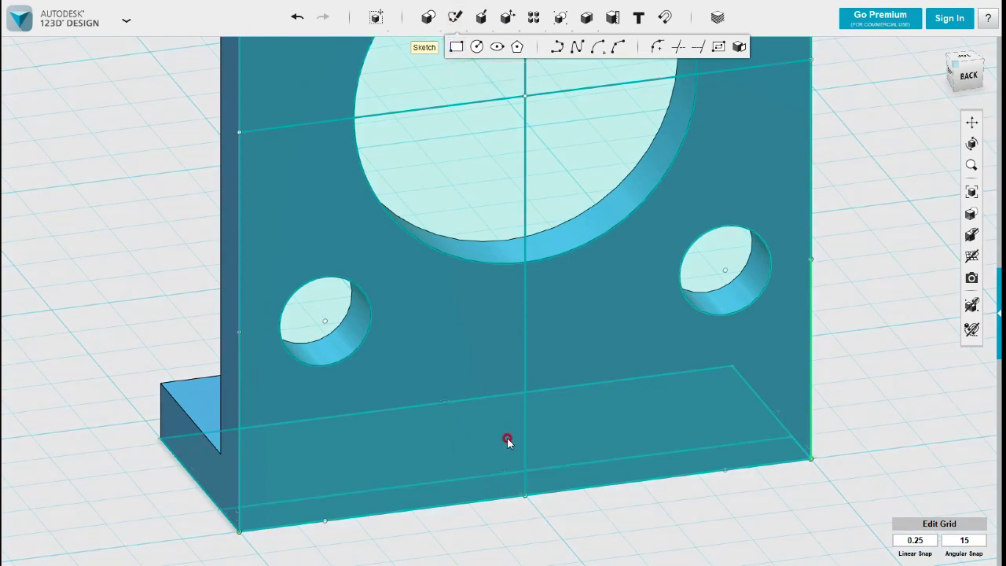
click(516, 451)
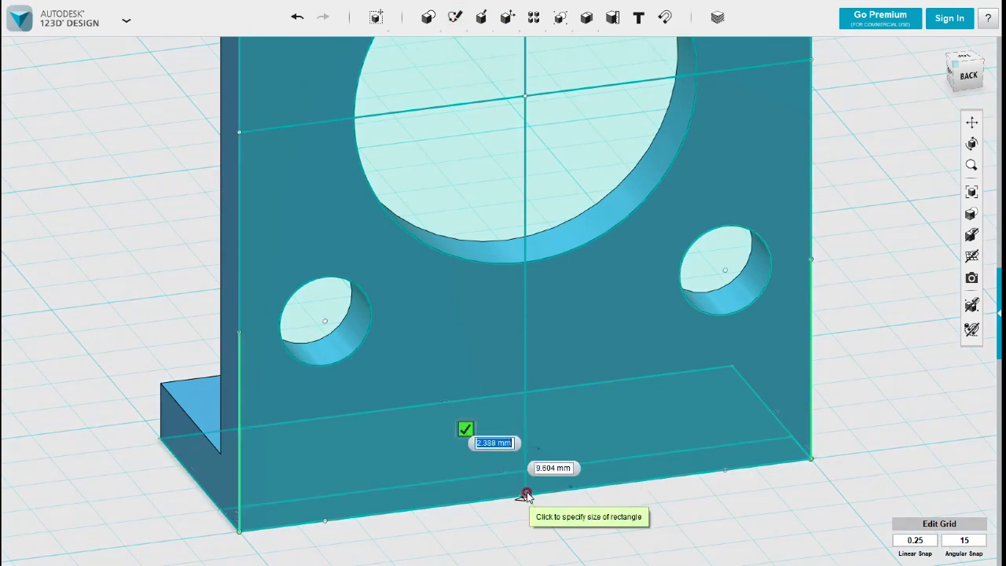
key(Escape)
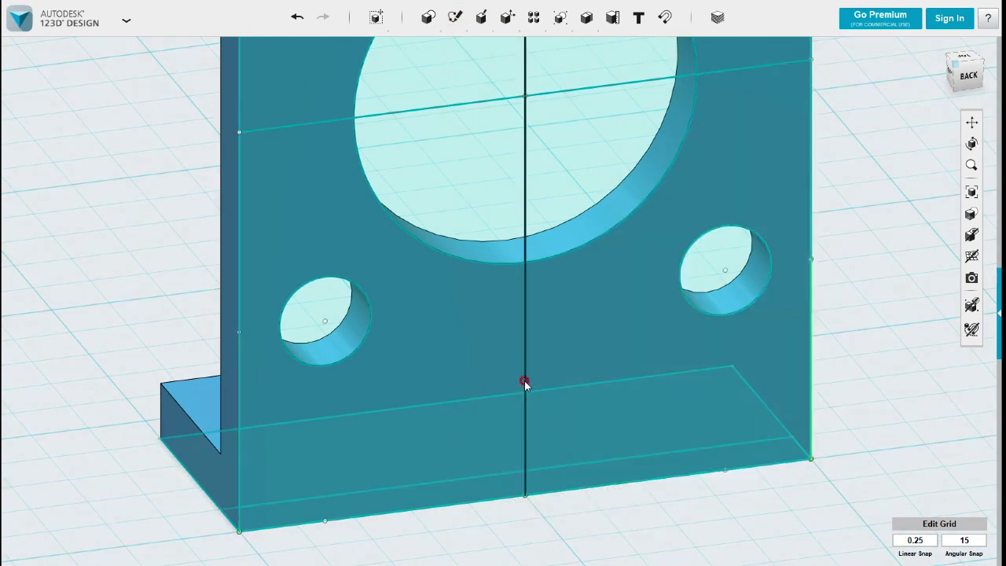
Sketch a 3 by 19 mm rectangle on the wall's back face, starting from the bottom end of the vertical centre line.
mouse_move(456, 18)
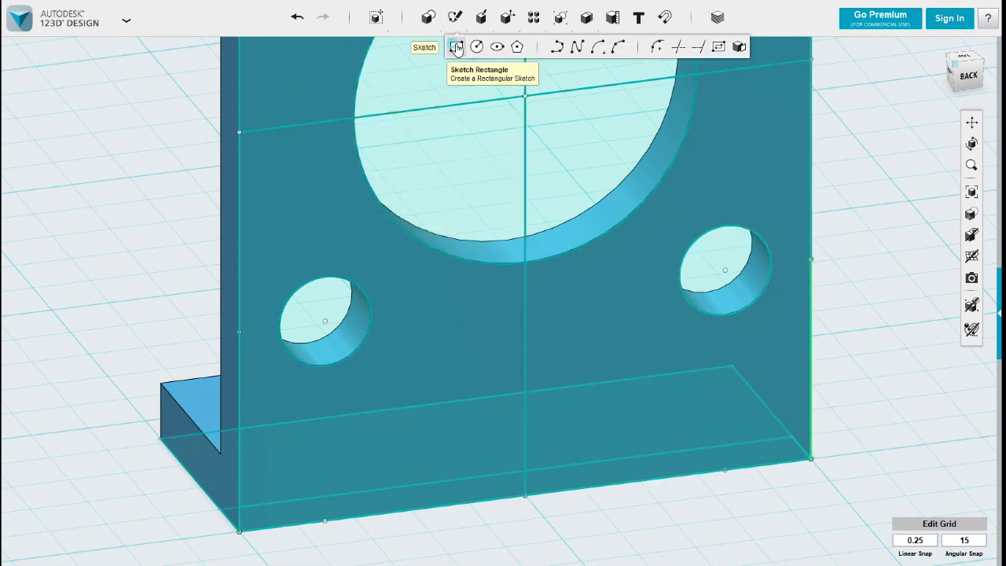
click(456, 46)
click(554, 442)
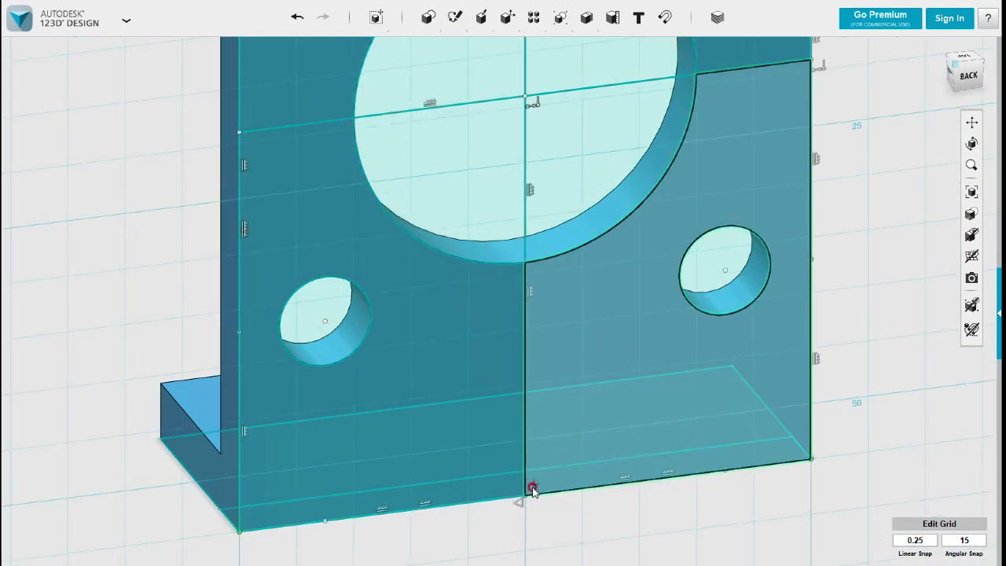
click(525, 495)
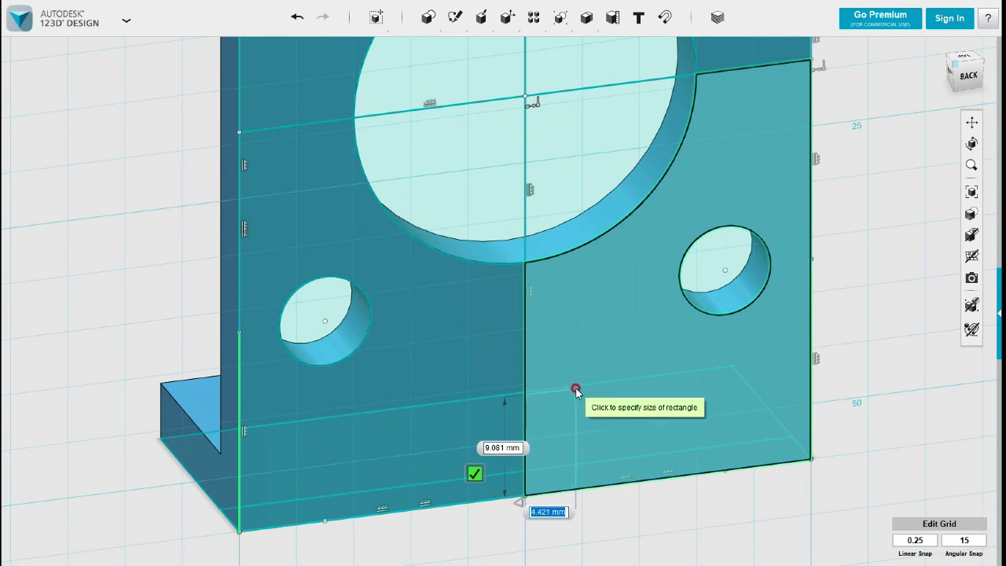
text(3)
key(Tab)
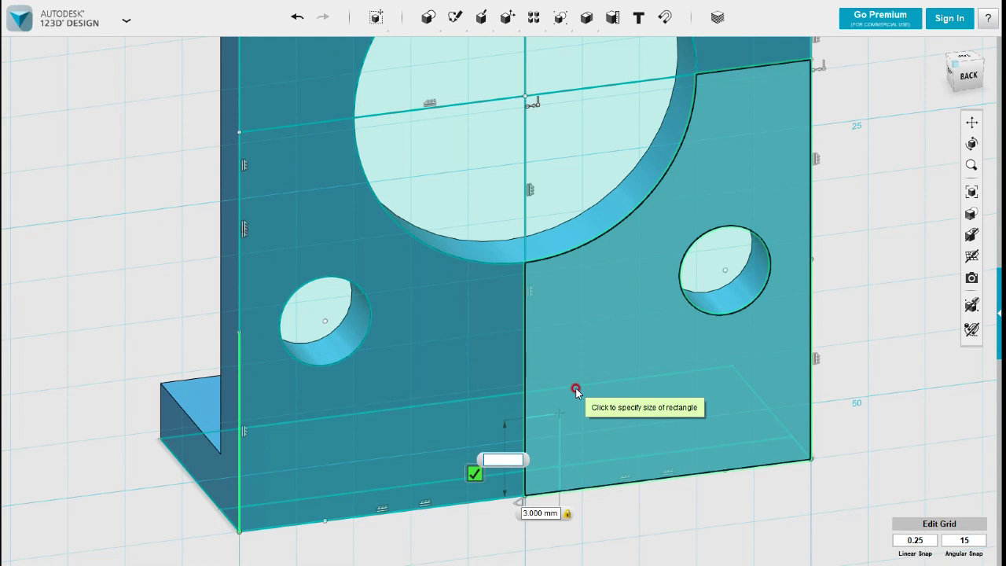
text(9)
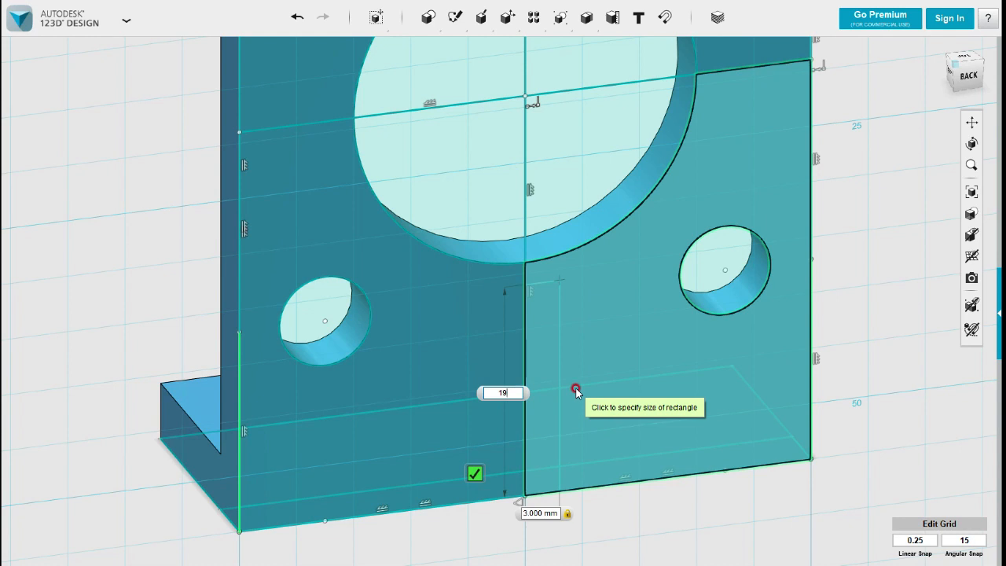
key(Return)
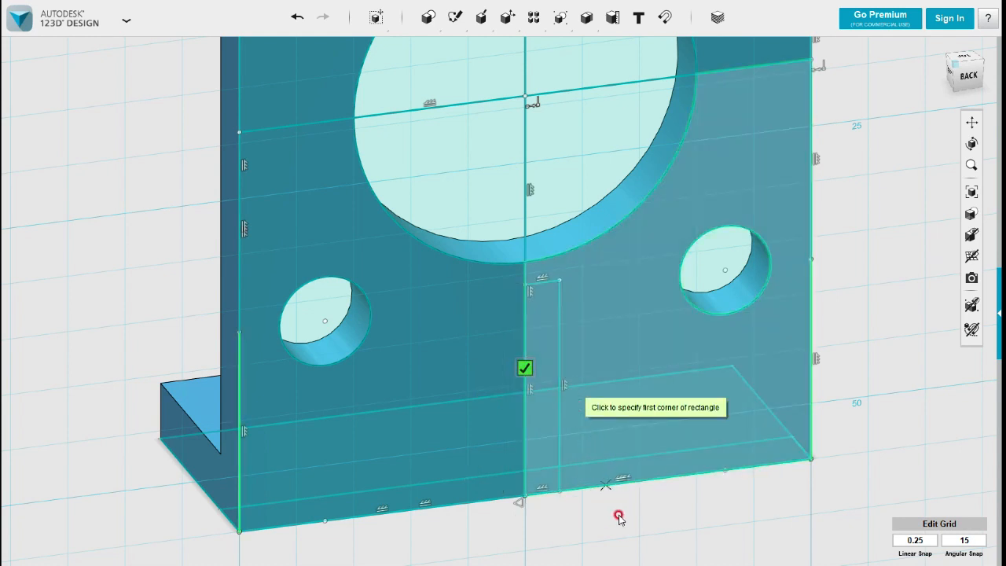
key(Escape)
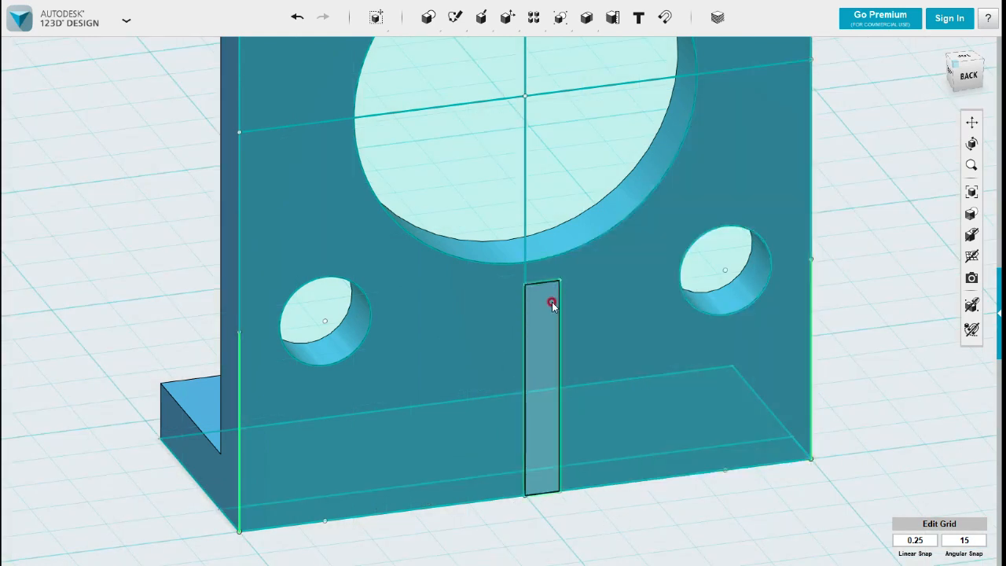
Mirror the narrow rectangle's outer vertical edge across the wall's vertical centre line.
mouse_move(538, 17)
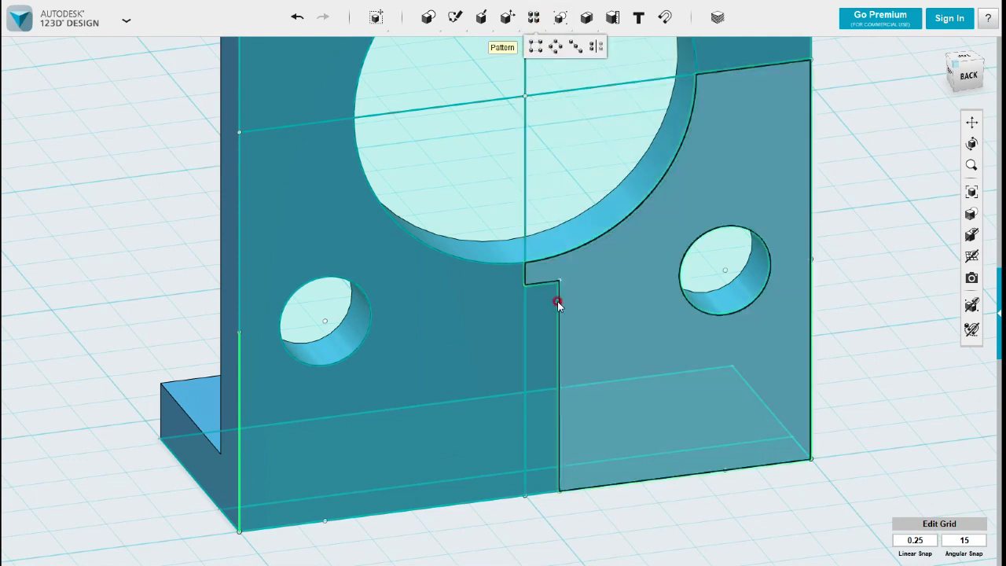
click(554, 308)
mouse_move(576, 356)
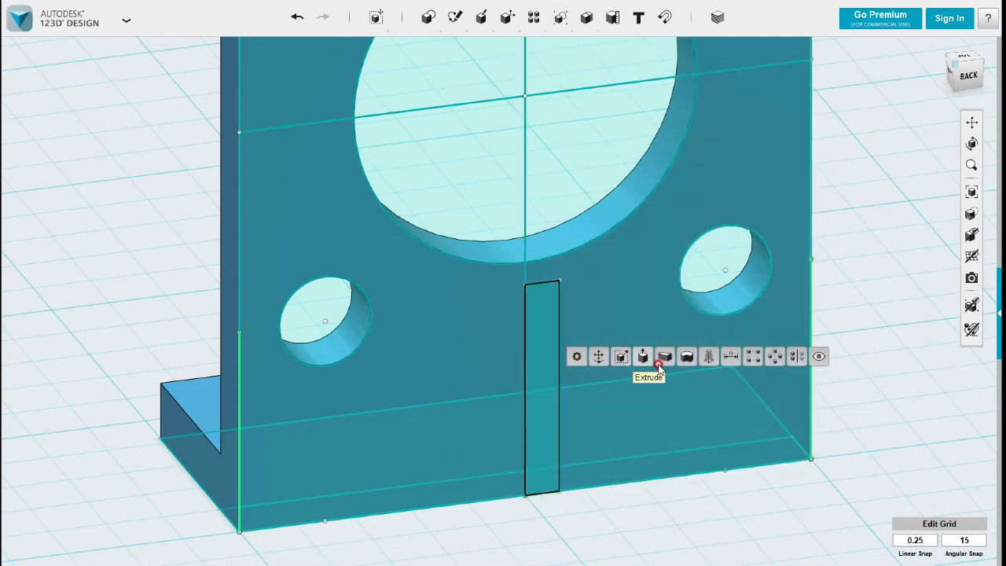
click(796, 356)
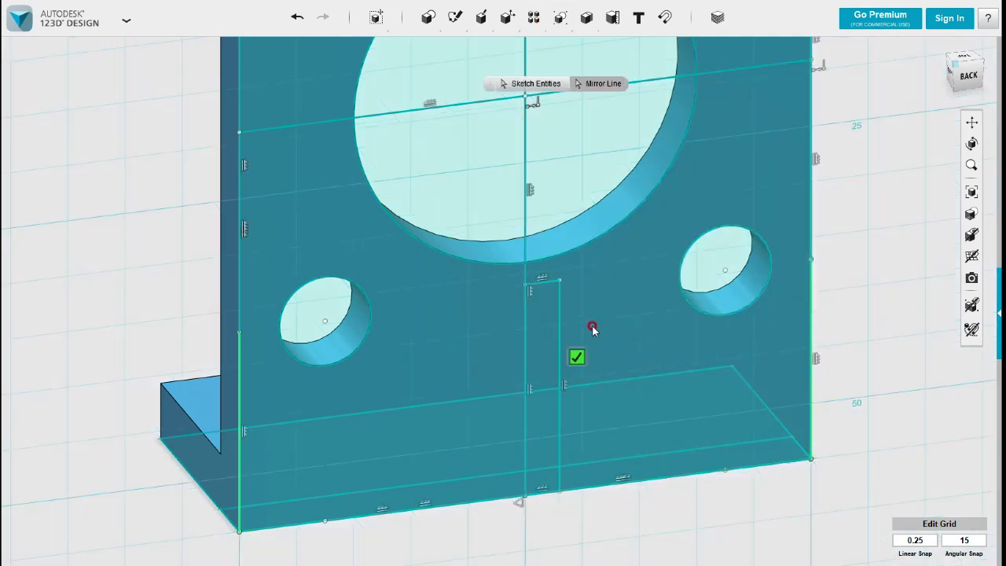
click(525, 271)
click(601, 83)
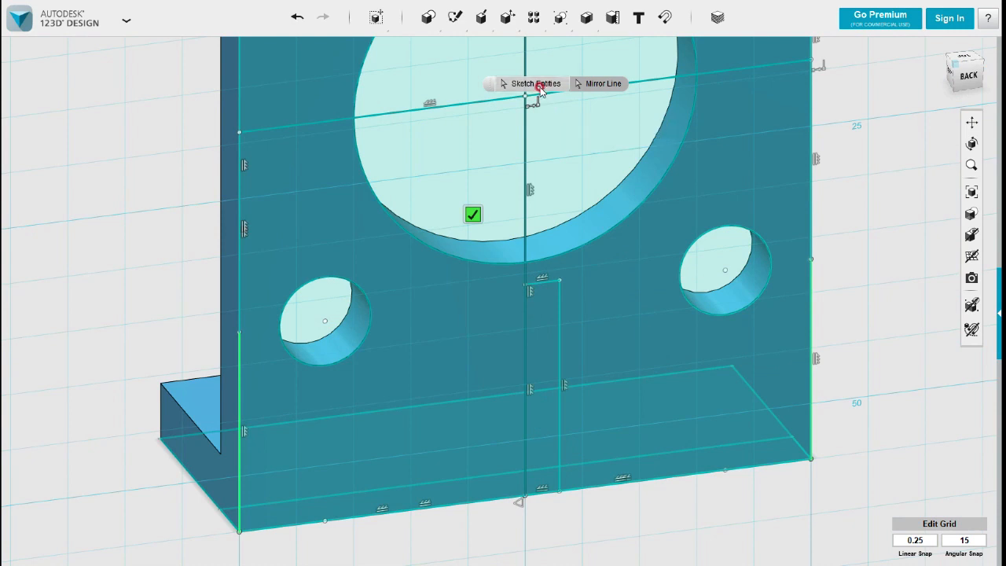
click(534, 84)
click(555, 330)
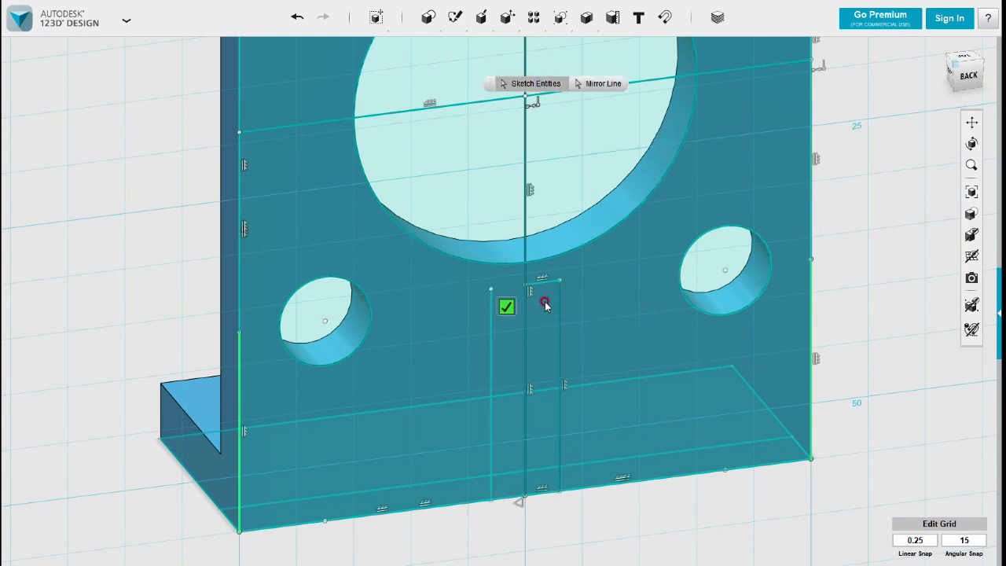
key(Return)
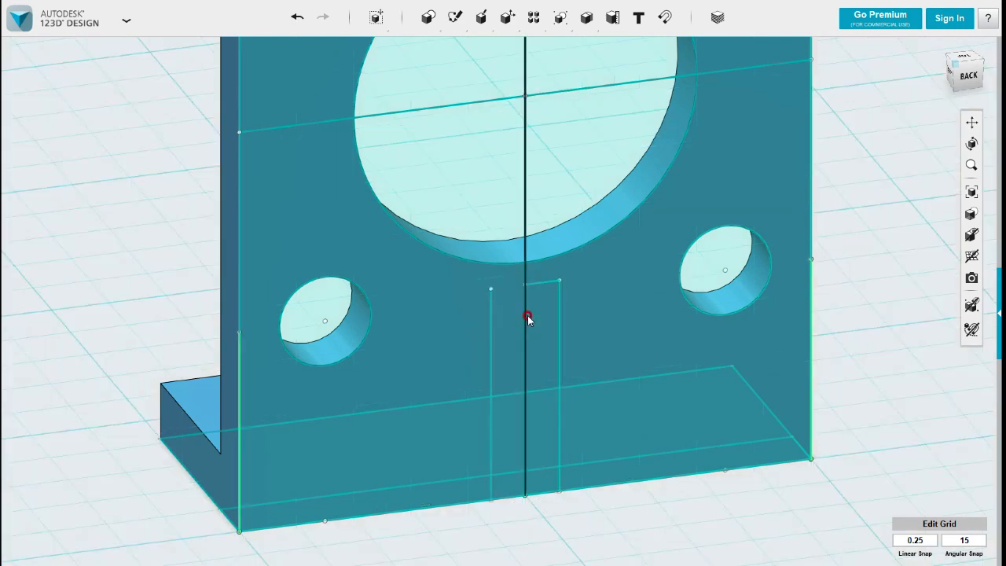
click(524, 316)
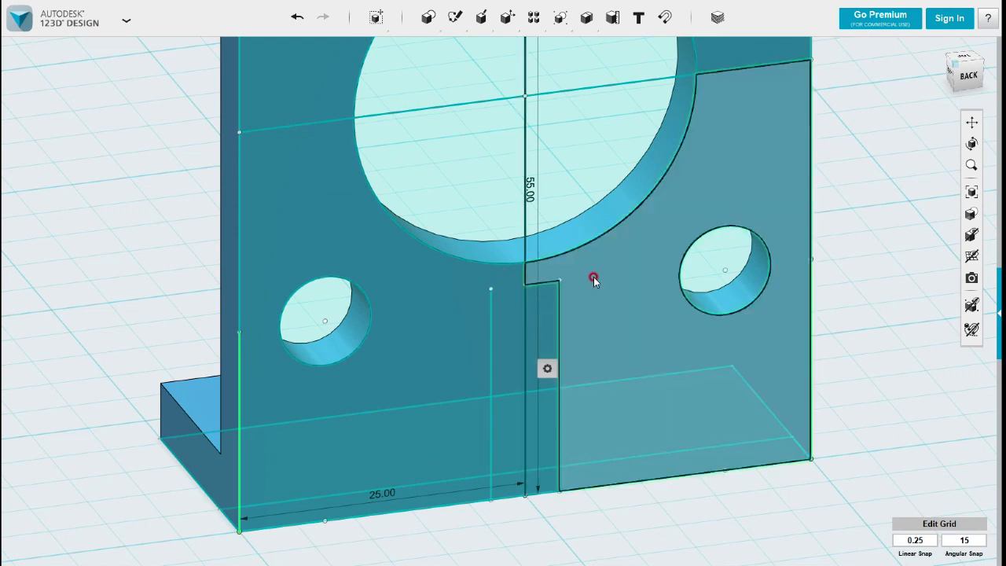
mouse_move(539, 23)
click(595, 45)
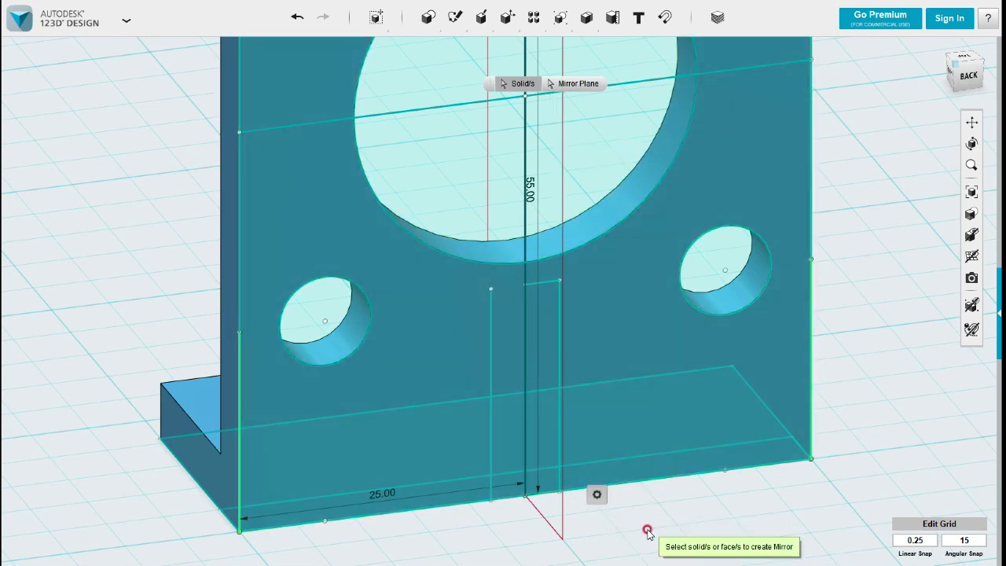
click(626, 509)
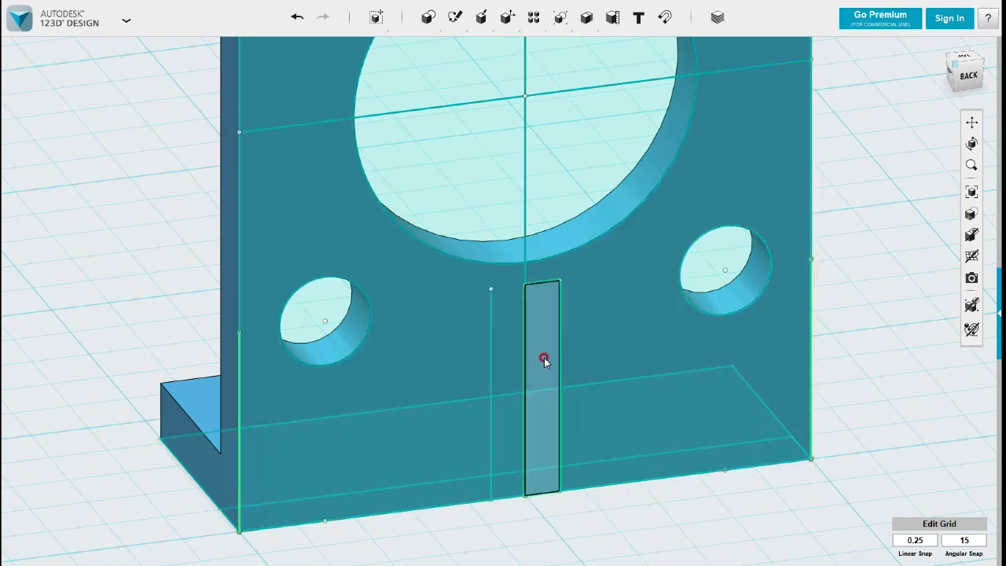
Extrude the narrow rectangle through the wall as a new solid, out to the front edge of the base.
click(543, 358)
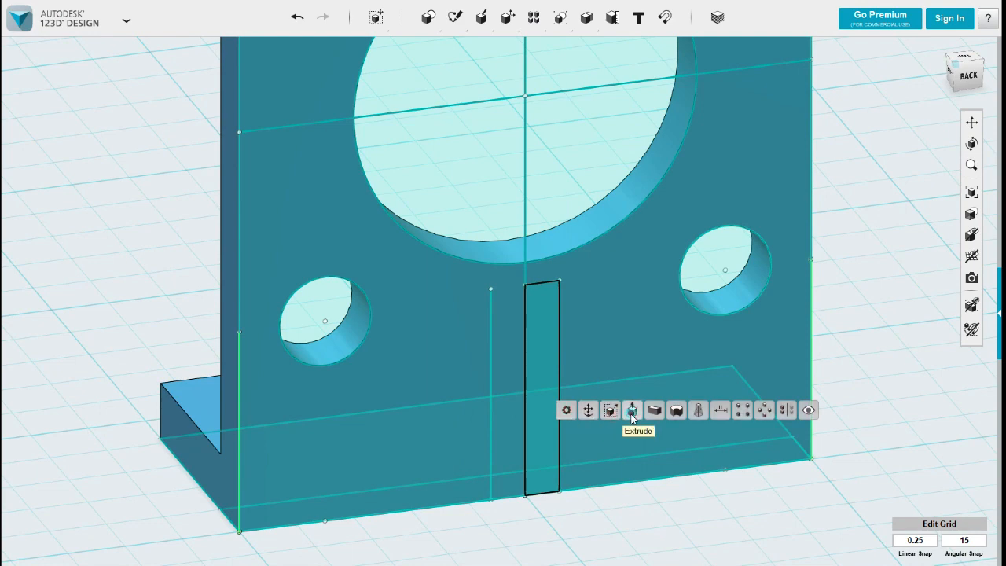
click(632, 411)
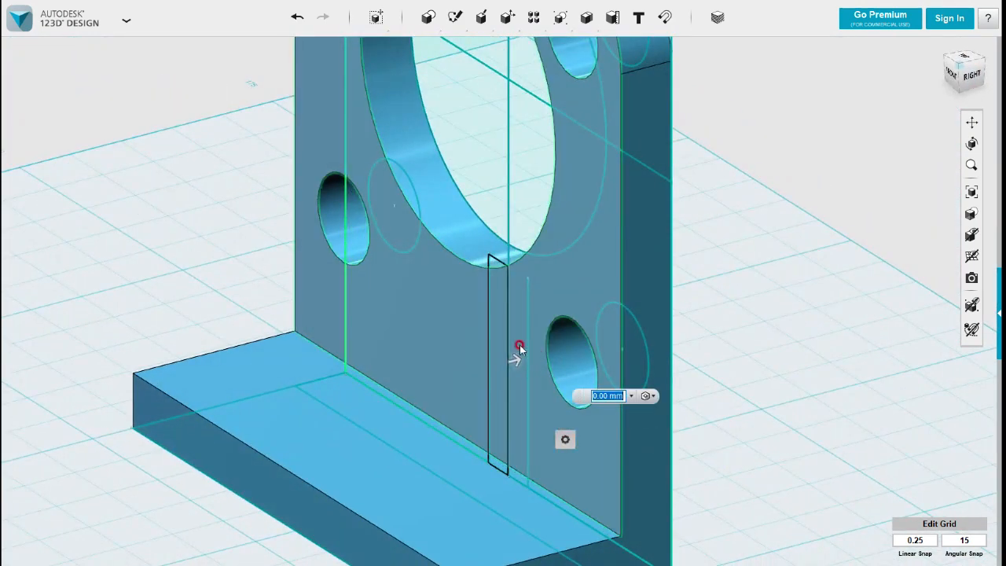
drag(515, 358, 428, 383)
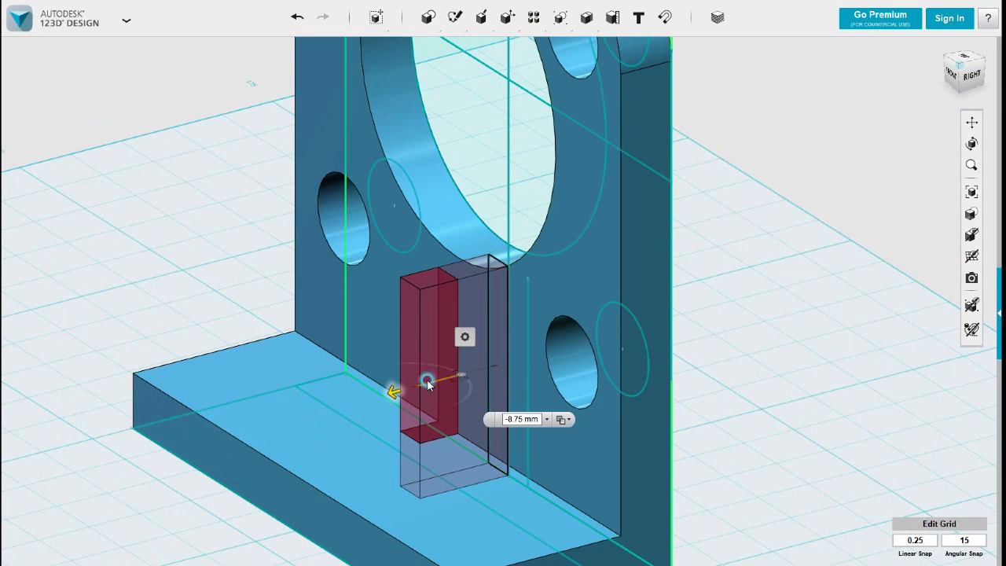
drag(429, 382, 378, 396)
click(548, 423)
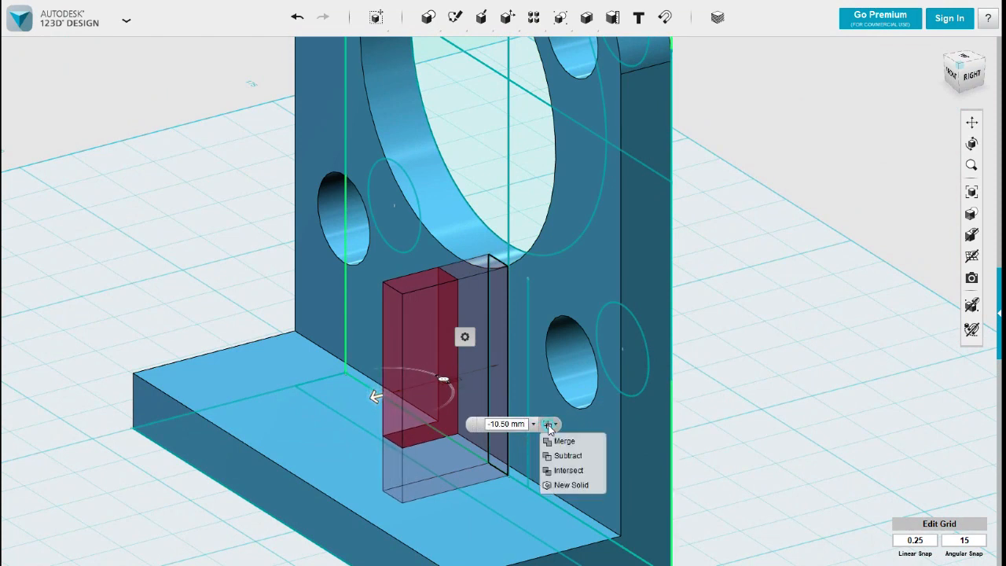
click(571, 484)
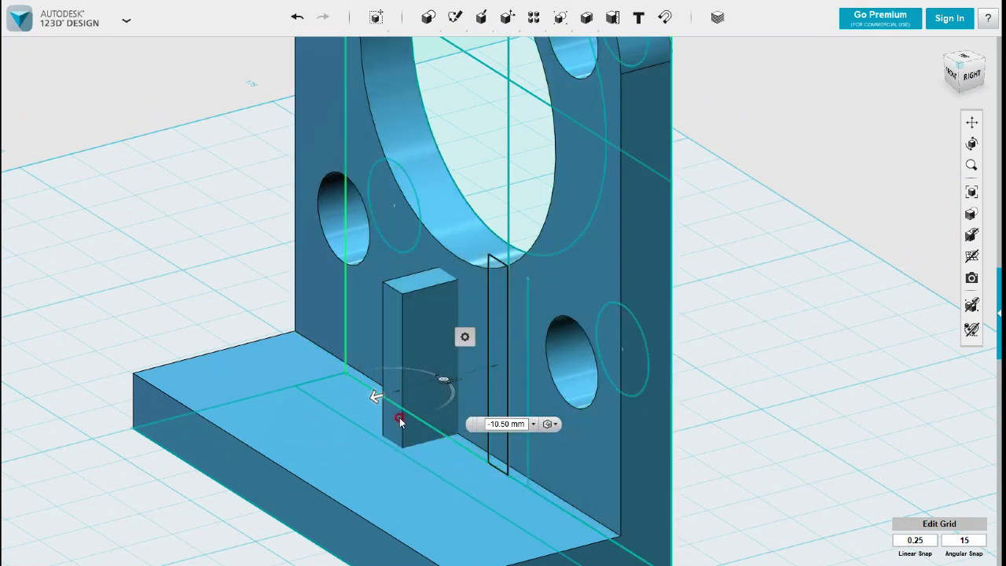
drag(375, 397, 330, 411)
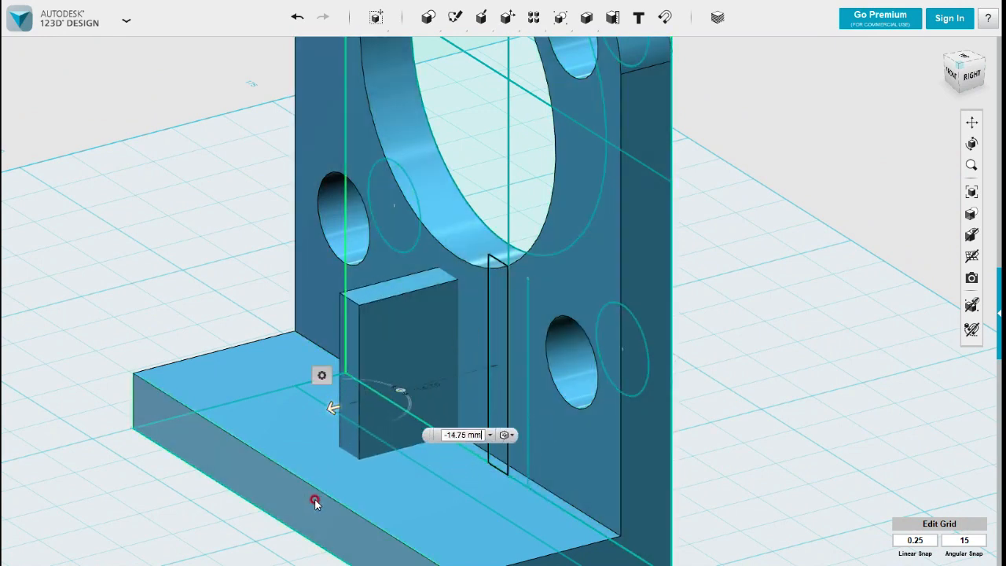
drag(315, 503, 304, 501)
click(756, 399)
right_drag(724, 394, 779, 378)
Mirror the half-rib solid across the wall's vertical centre line to form its other half.
click(459, 329)
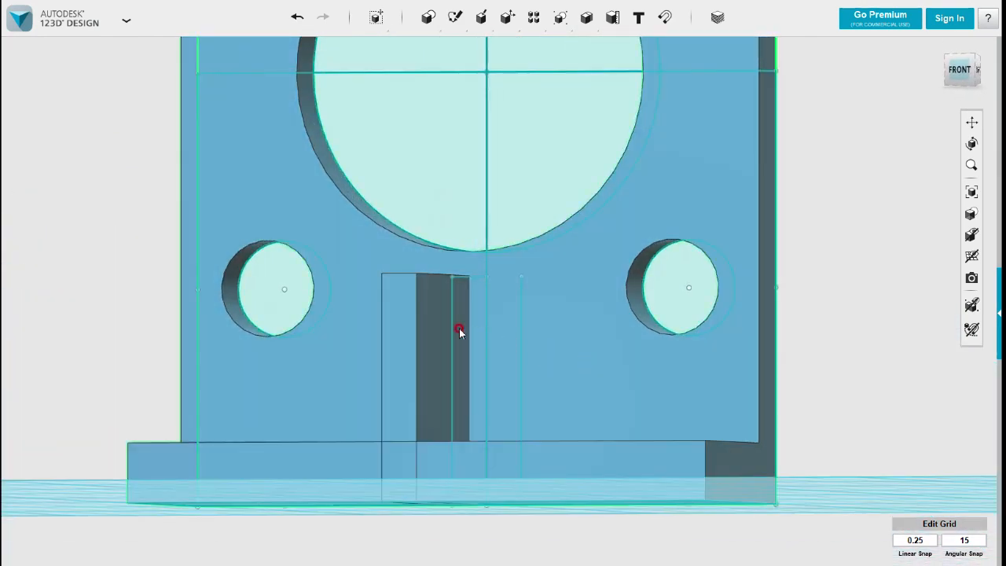
click(417, 320)
mouse_move(533, 17)
click(573, 49)
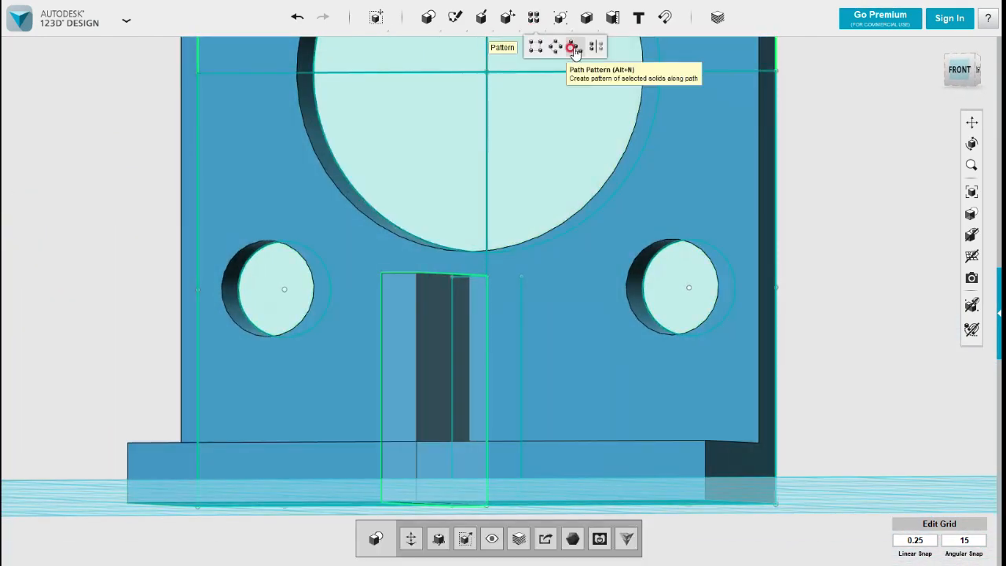
click(596, 47)
click(550, 84)
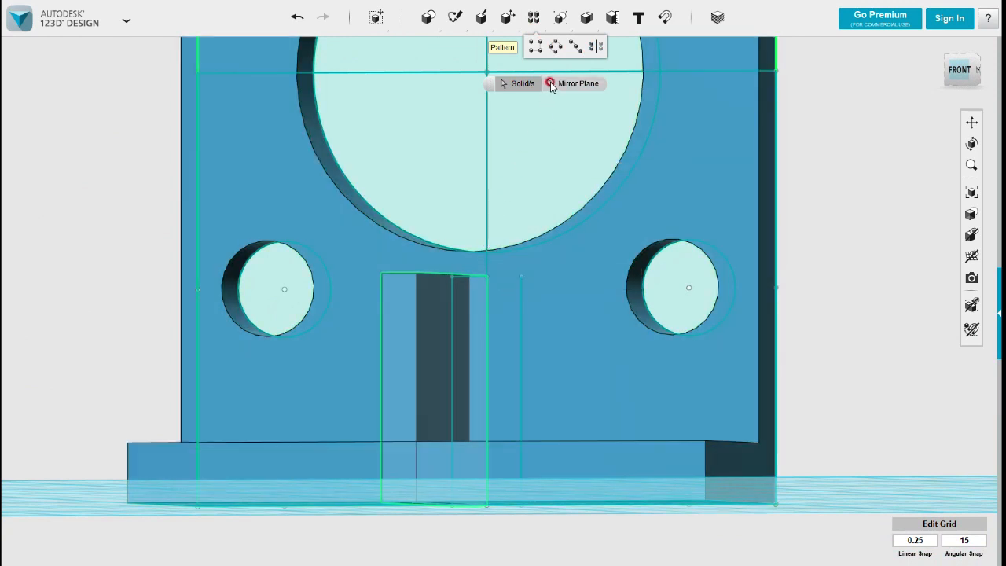
click(485, 202)
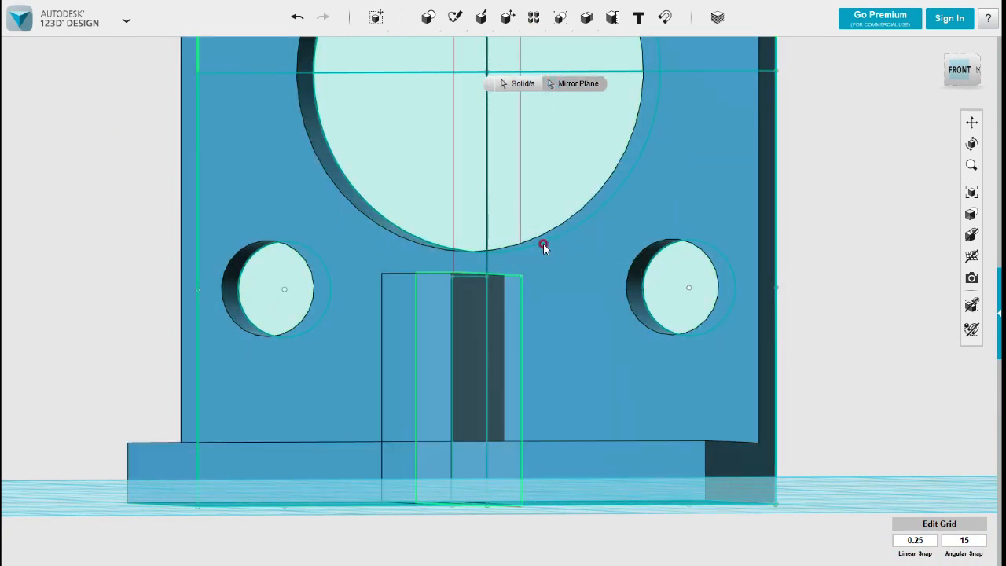
Merge the two mirrored rib halves into one solid.
right_drag(814, 249, 730, 352)
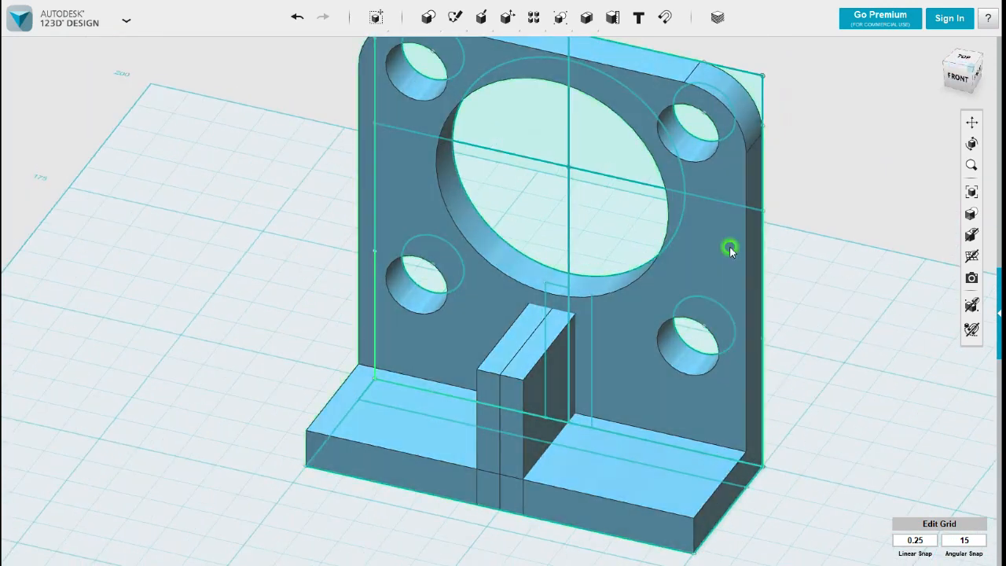
mouse_move(585, 19)
click(589, 48)
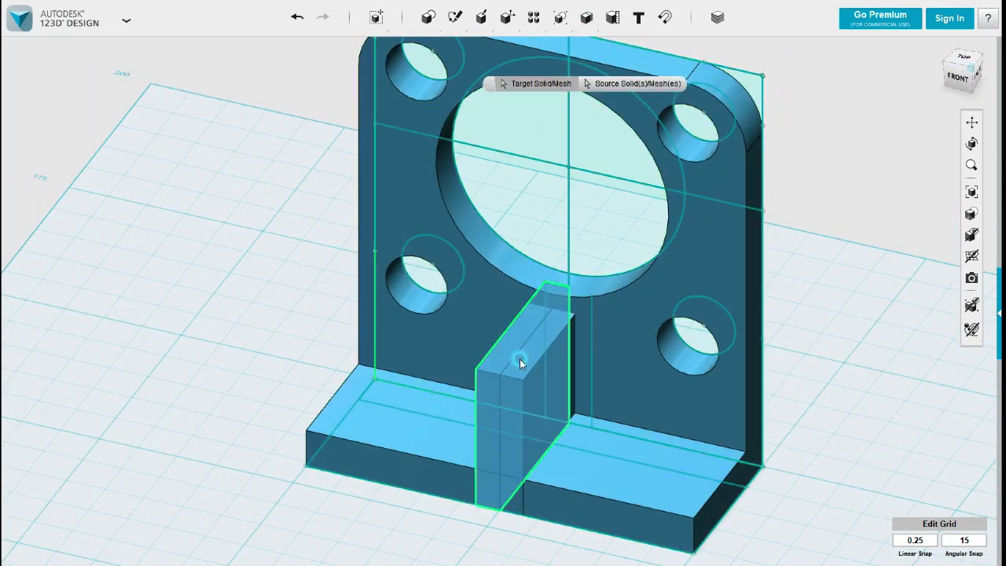
click(519, 357)
click(807, 345)
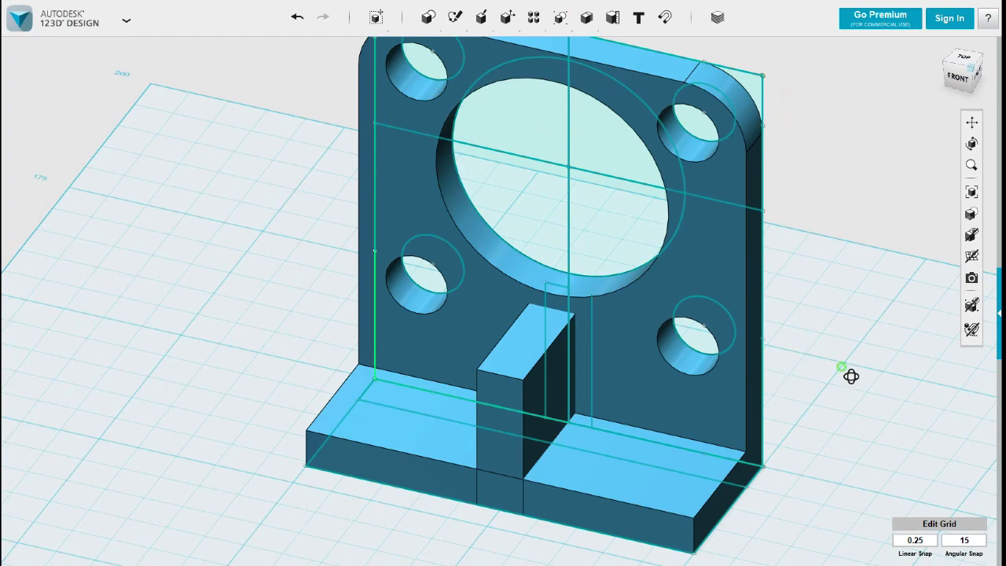
Merge the rib into the L-shaped bracket as a single solid.
right_drag(851, 376, 806, 357)
click(532, 390)
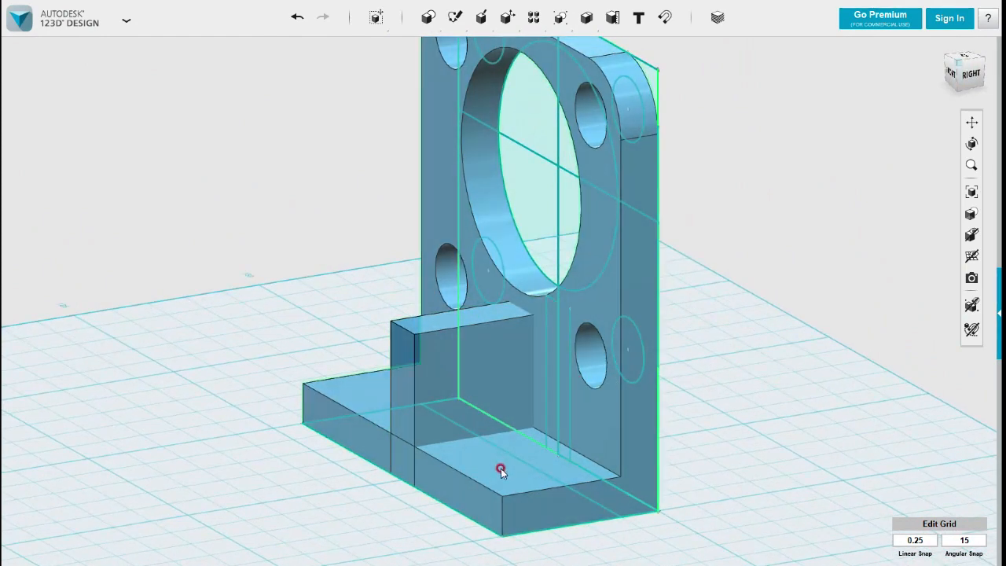
mouse_move(587, 17)
click(586, 48)
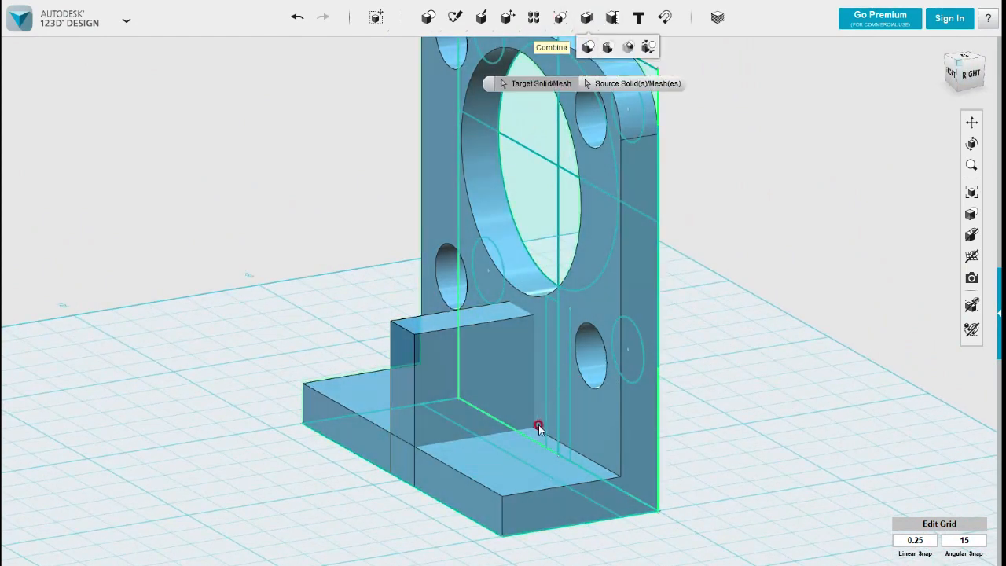
click(501, 476)
click(409, 343)
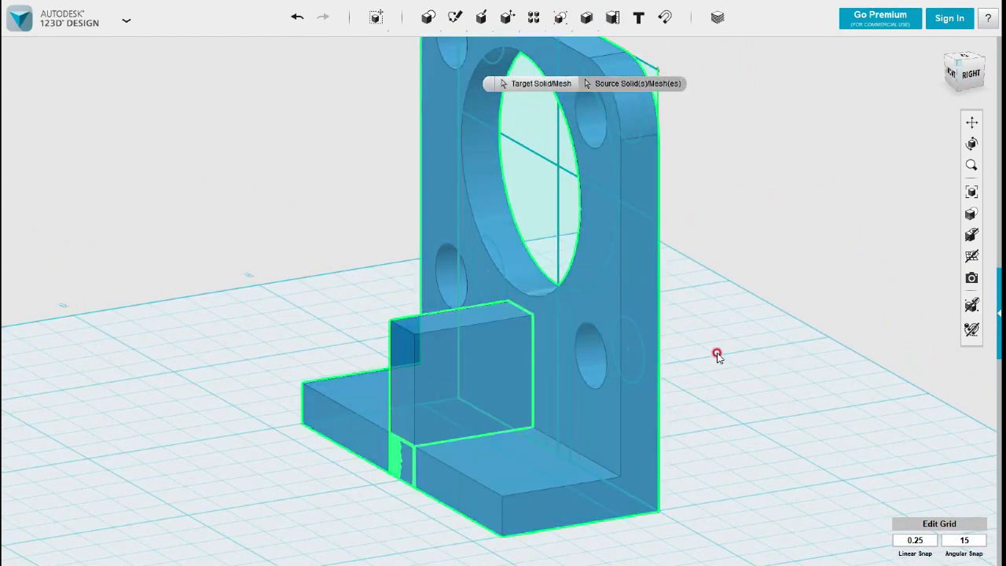
Project the outline of the rib's side face into a new sketch on that face.
right_drag(750, 344, 560, 354)
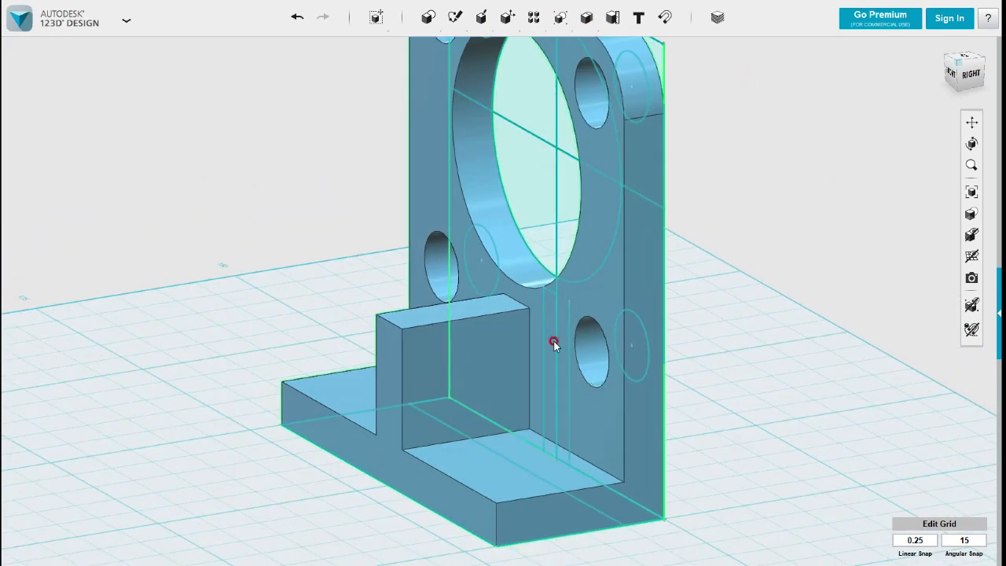
mouse_move(484, 21)
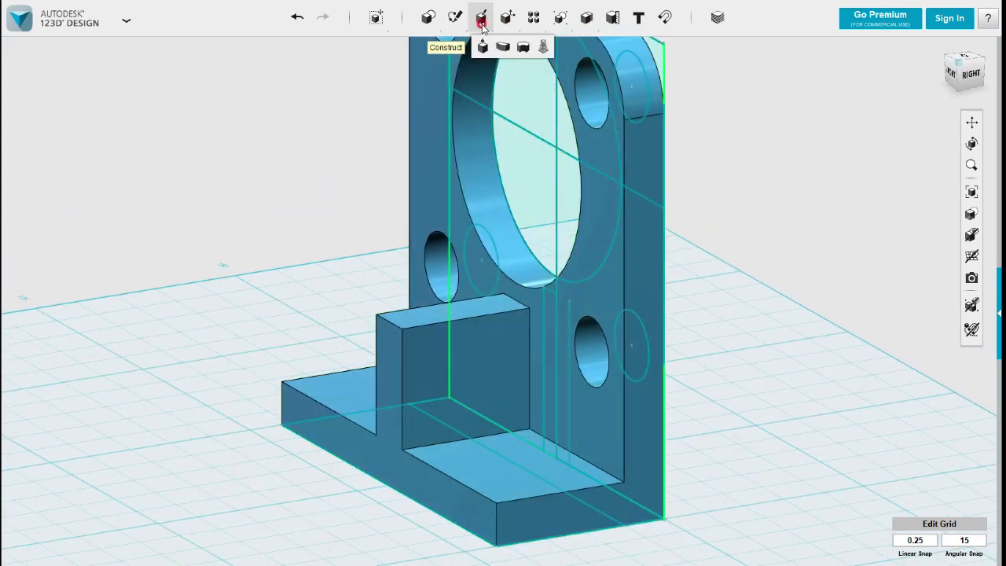
click(738, 46)
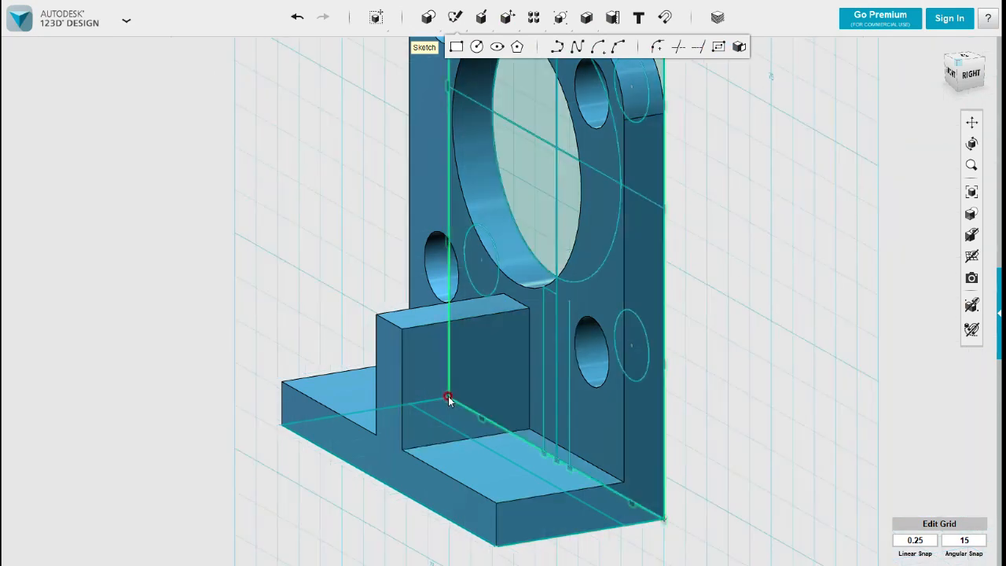
click(476, 376)
click(489, 355)
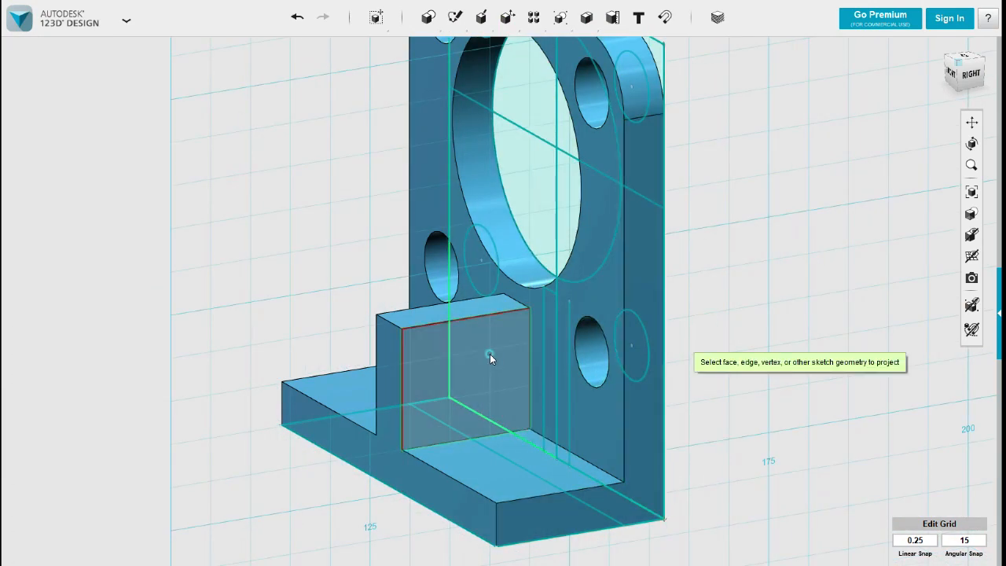
click(445, 333)
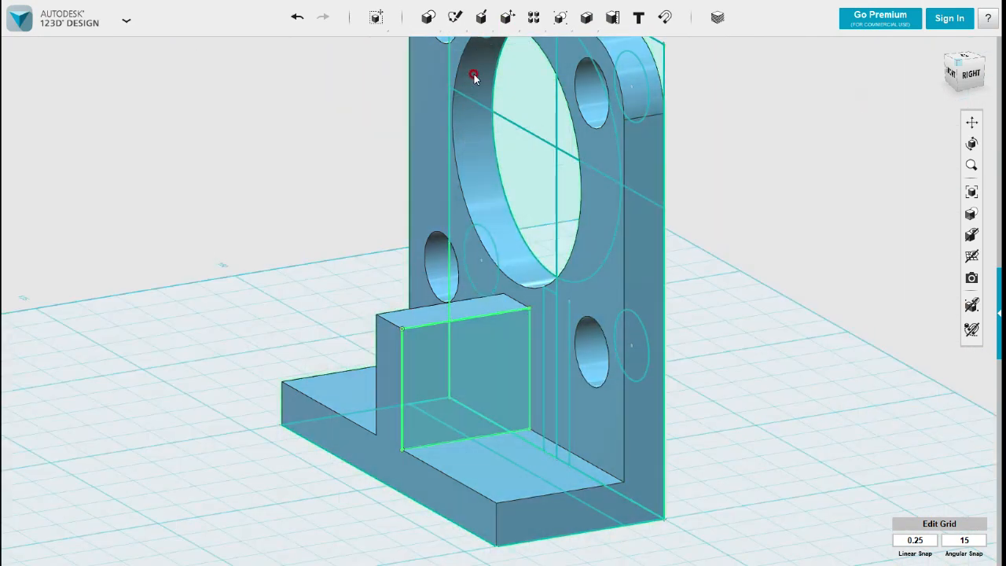
Draw a closed polyline triangle on the rib's side face through its upper rear, lower front and upper front corners.
mouse_move(455, 17)
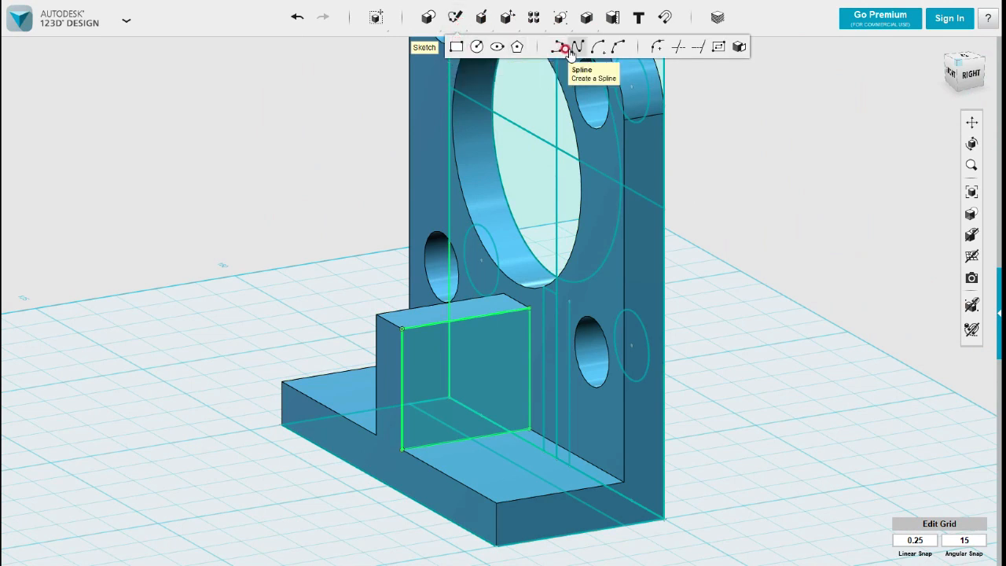
click(571, 49)
click(511, 355)
click(531, 312)
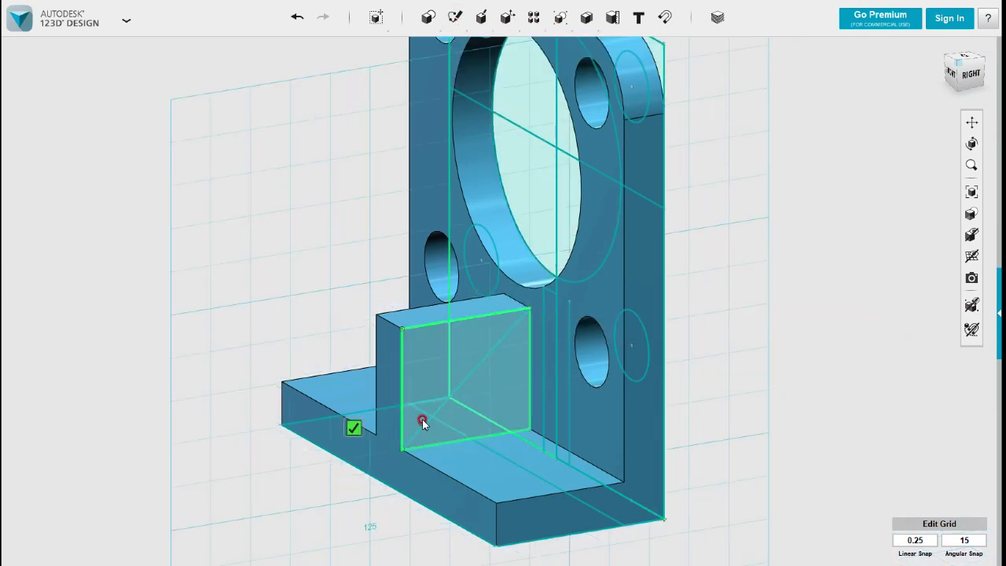
click(402, 449)
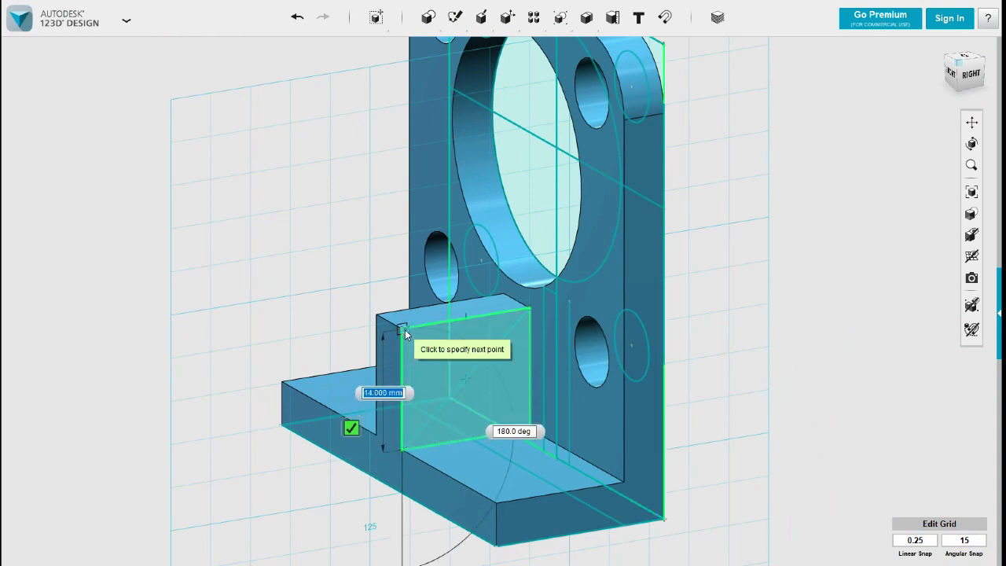
click(404, 330)
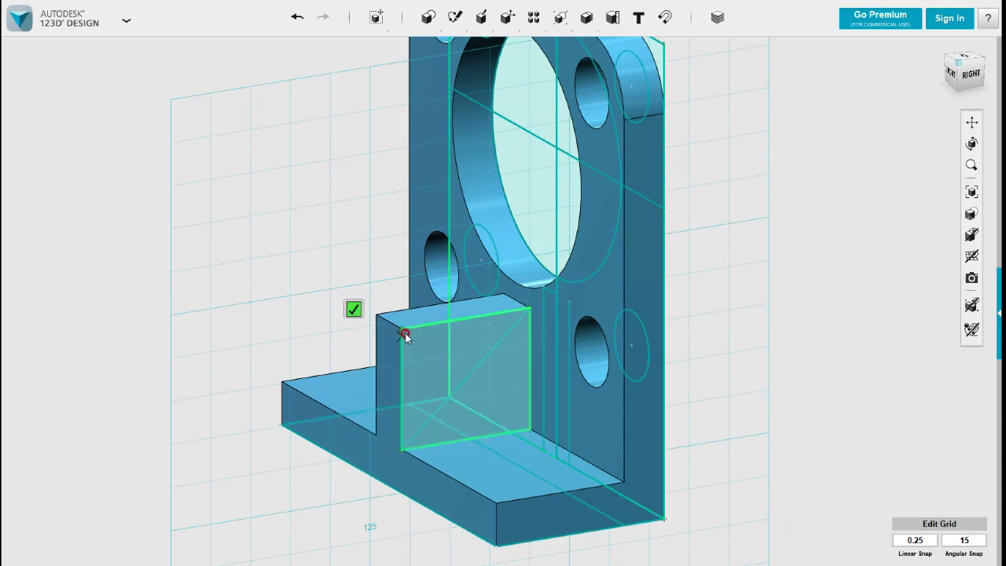
click(528, 308)
click(478, 286)
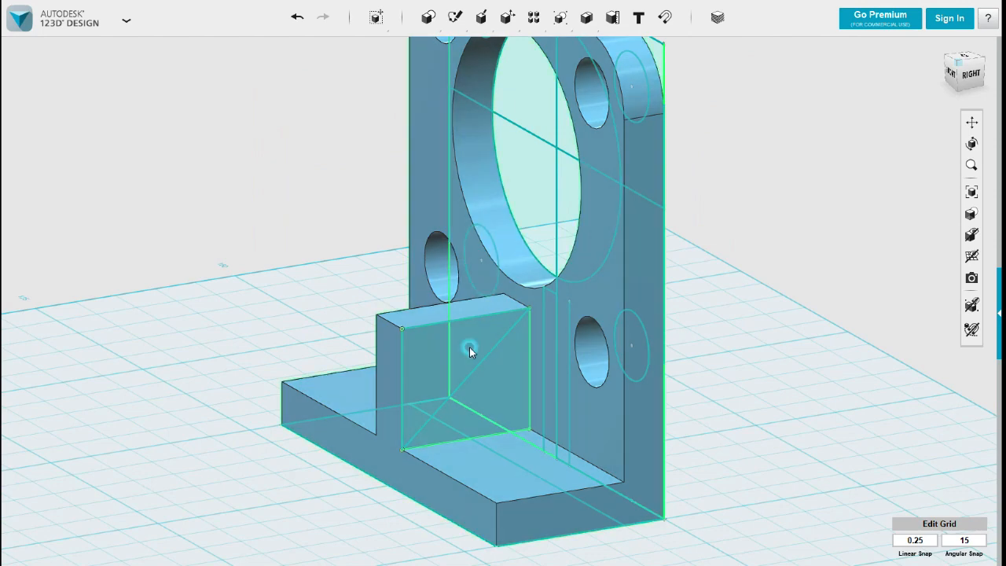
Extrude the upper triangle as a cut through the full rib thickness to give the rib a sloped front.
click(458, 411)
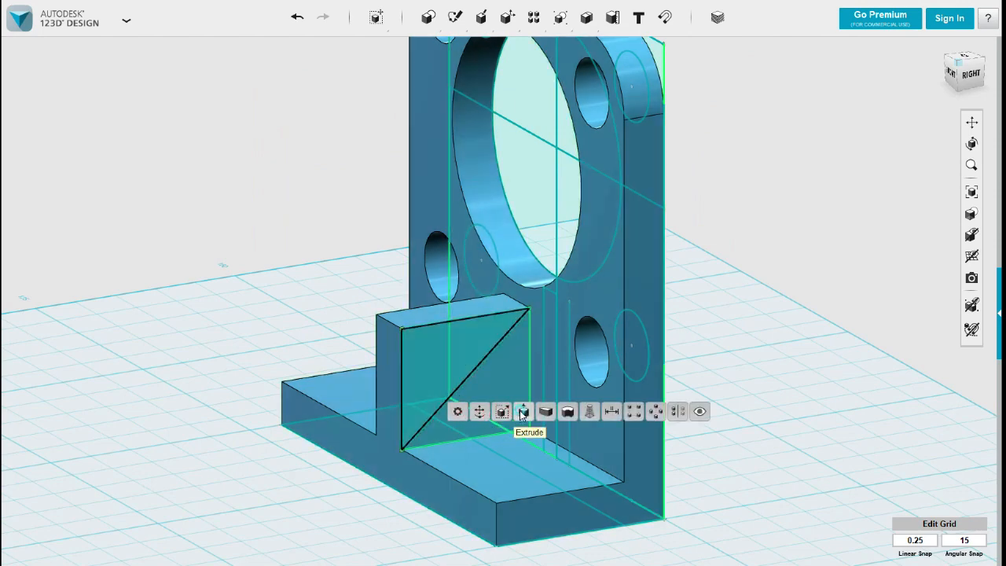
click(522, 411)
drag(471, 376, 374, 313)
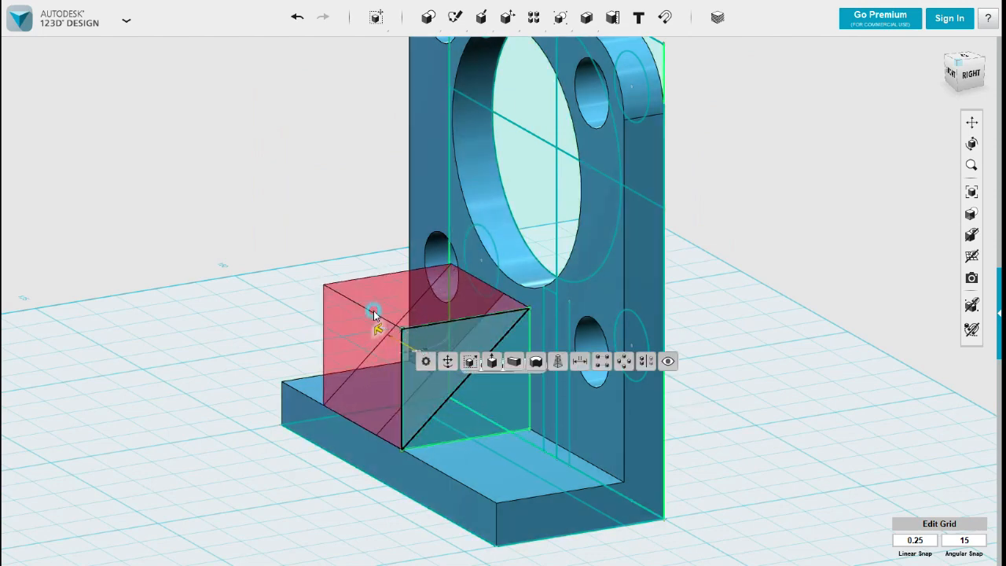
click(299, 236)
right_drag(345, 368, 382, 366)
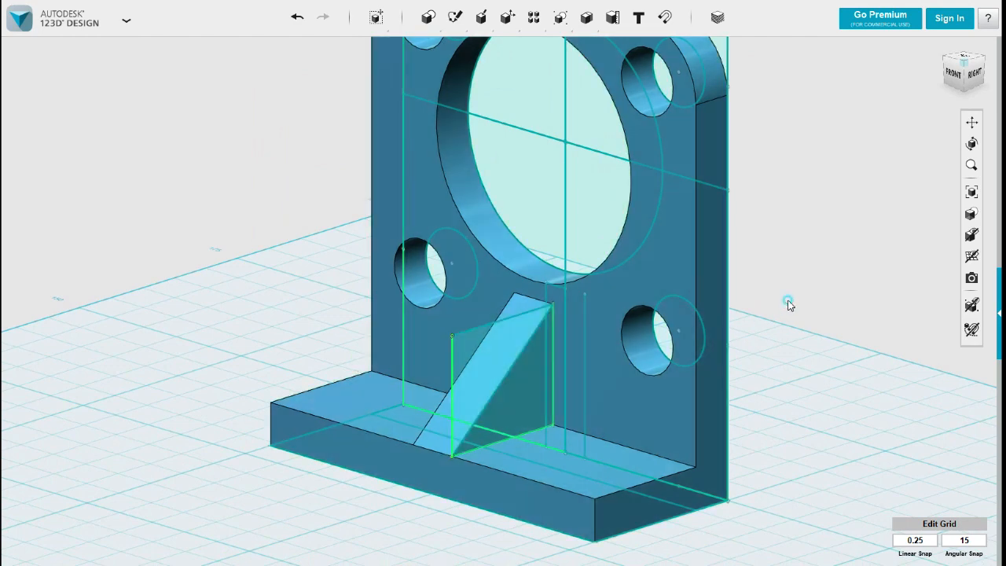
Hide all sketches so only the bracket solid is displayed.
mouse_move(971, 235)
click(935, 277)
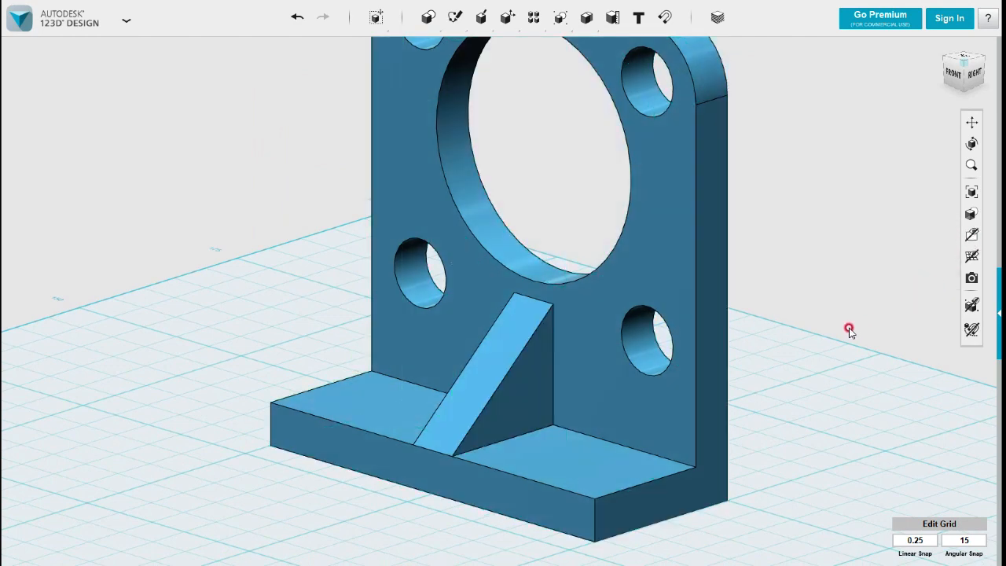
scroll(778, 355, down, 3)
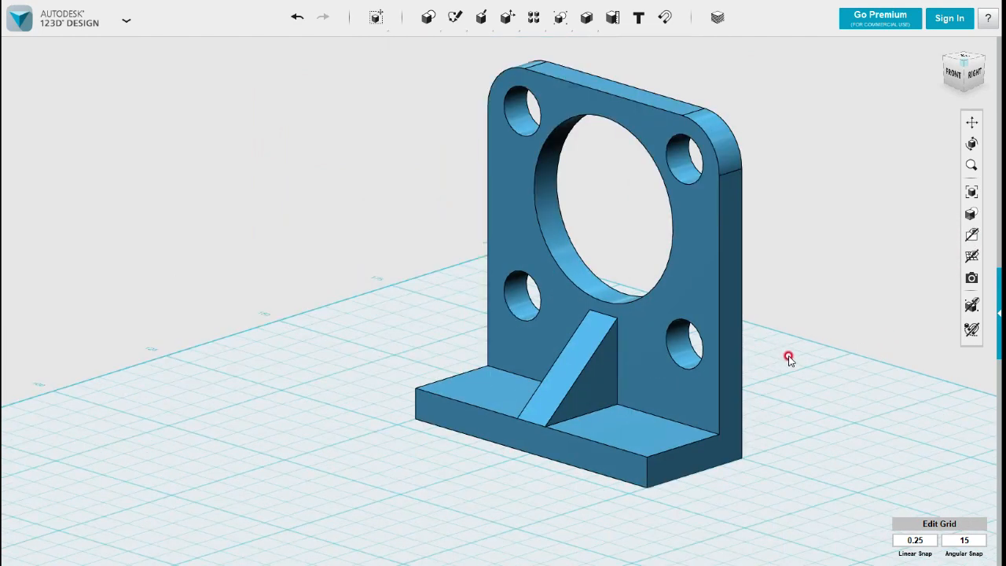
Fillet the vertical edge at the base's front right corner with a 7 mm radius.
right_drag(833, 368, 752, 426)
scroll(738, 440, up, 3)
scroll(710, 449, up, 3)
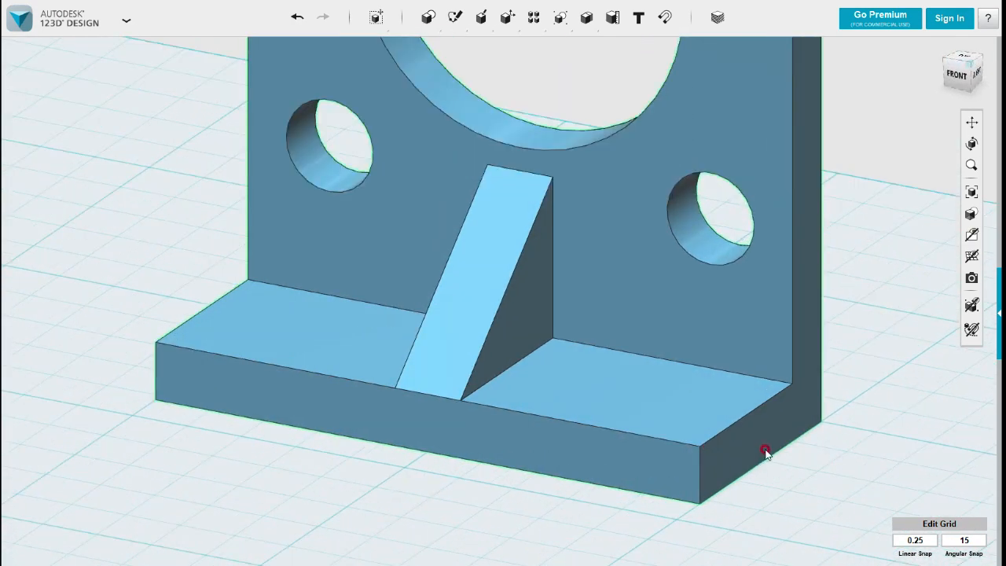
click(675, 470)
click(699, 470)
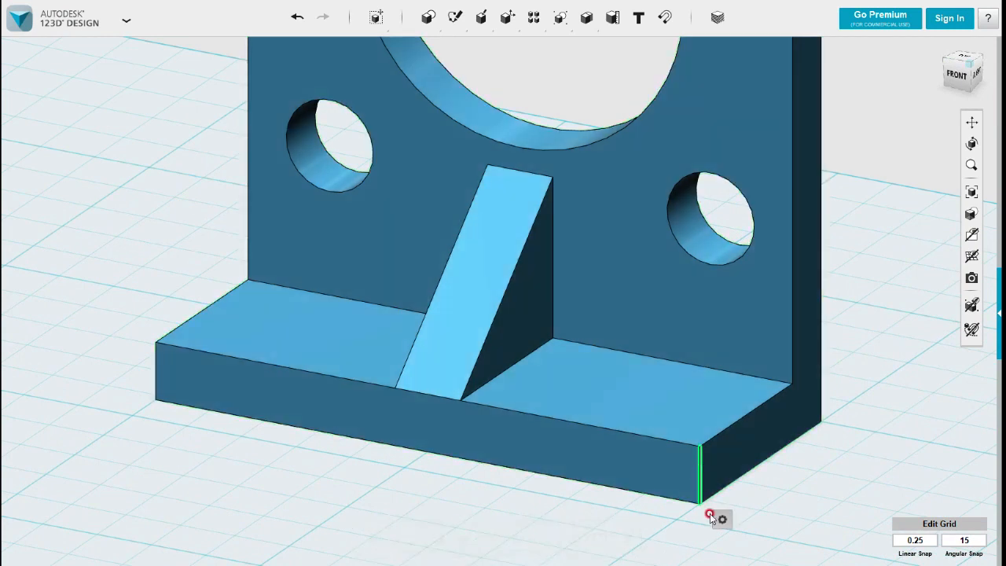
click(766, 520)
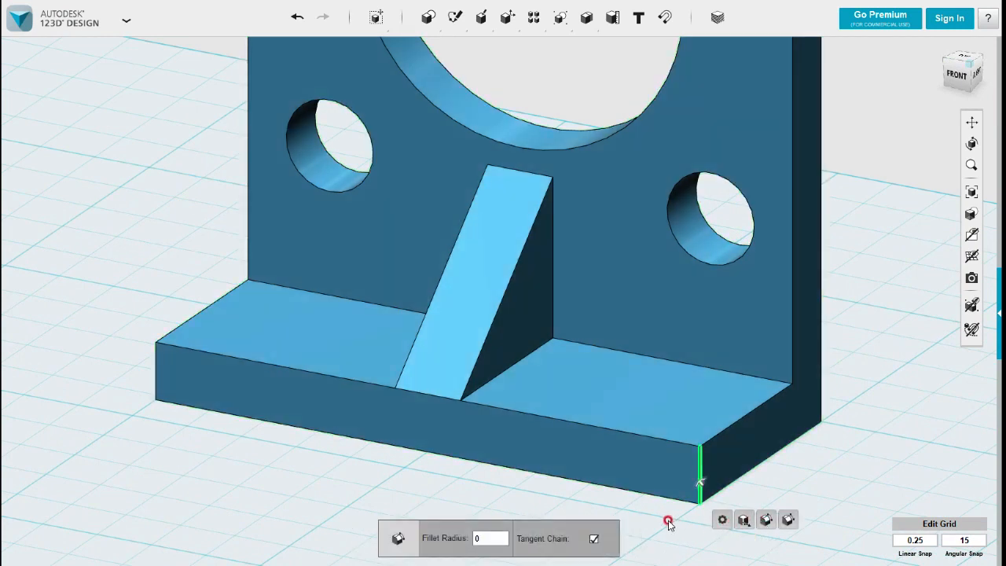
text(7)
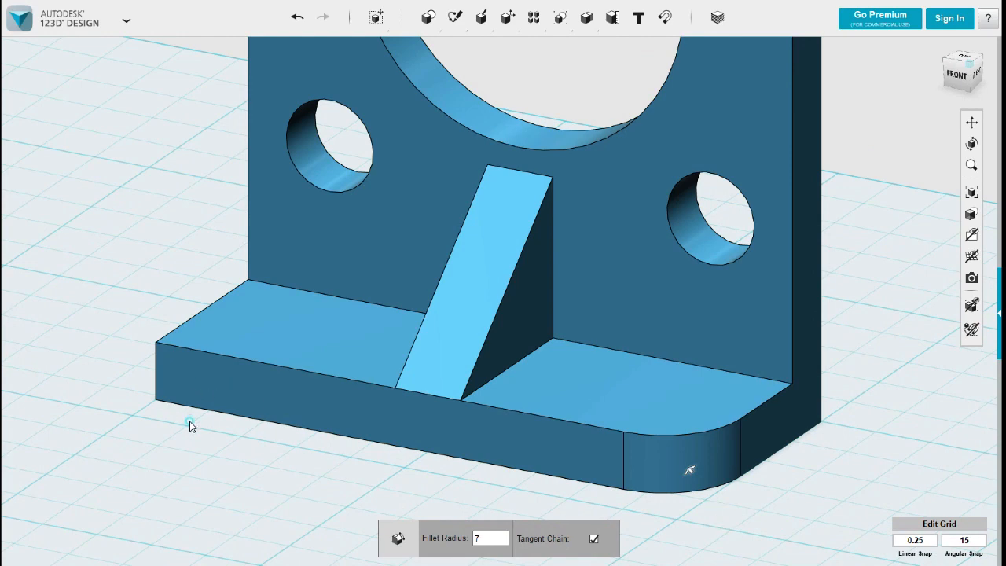
click(189, 423)
Fillet the vertical edge at the base's front left corner to match the rounded corner opposite.
click(176, 366)
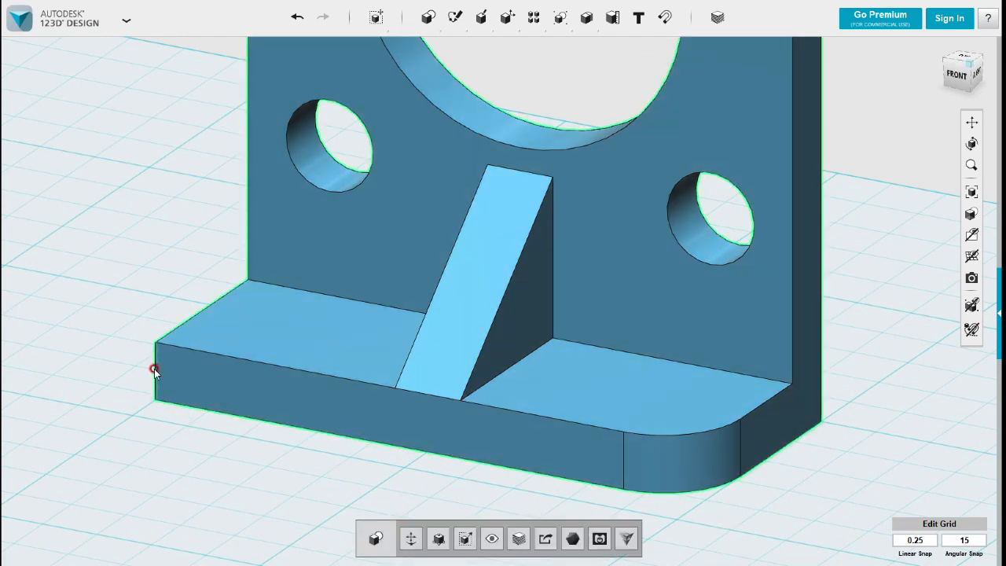
click(154, 368)
click(220, 420)
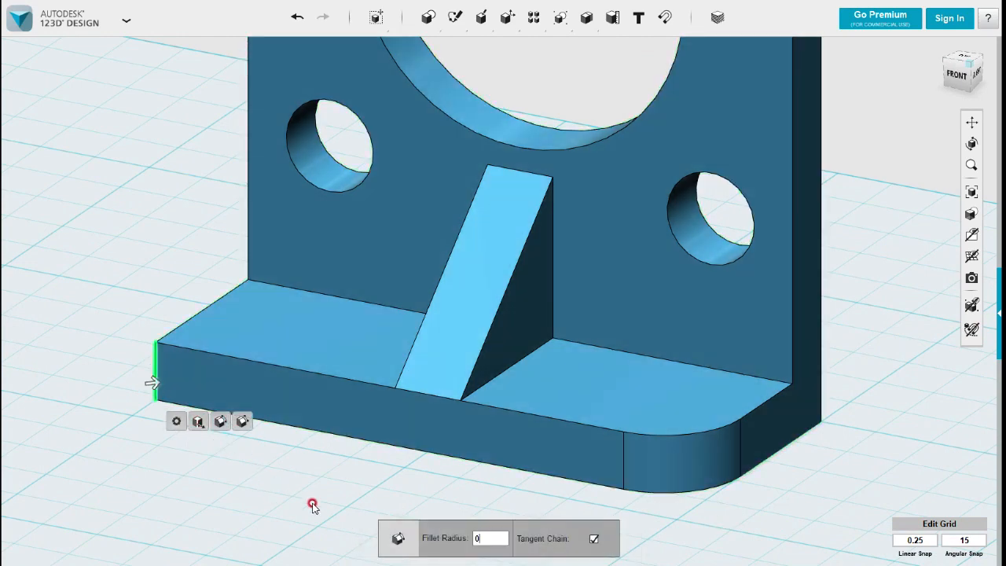
text(1)
click(325, 467)
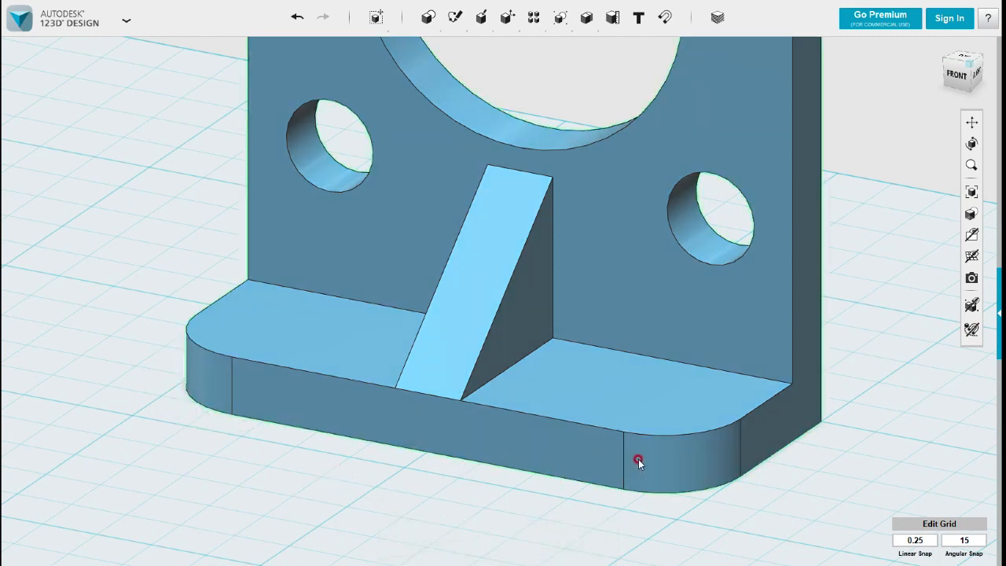
Fillet the inner edge between wall and base on the right side of the rib with a 3 mm radius.
right_drag(639, 457, 692, 366)
click(682, 364)
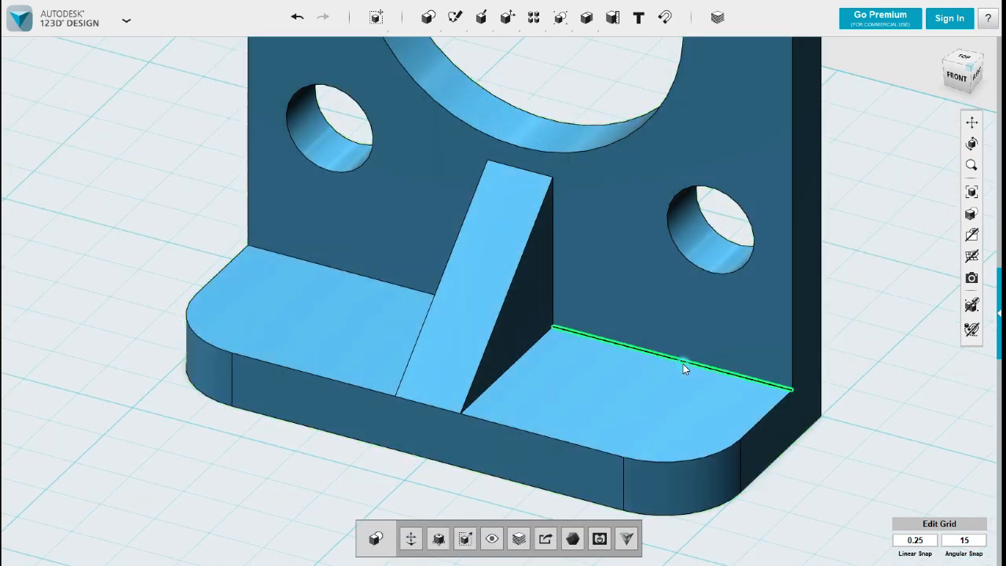
click(748, 418)
click(479, 537)
text(3)
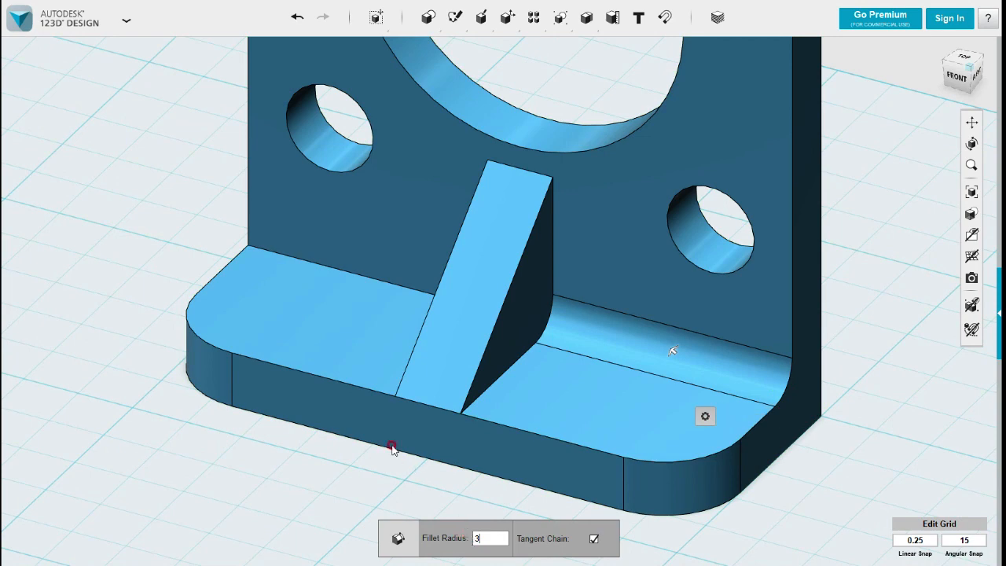
click(168, 470)
Fillet the inner edge between wall and base on the left side of the rib with a 3 mm radius.
click(369, 267)
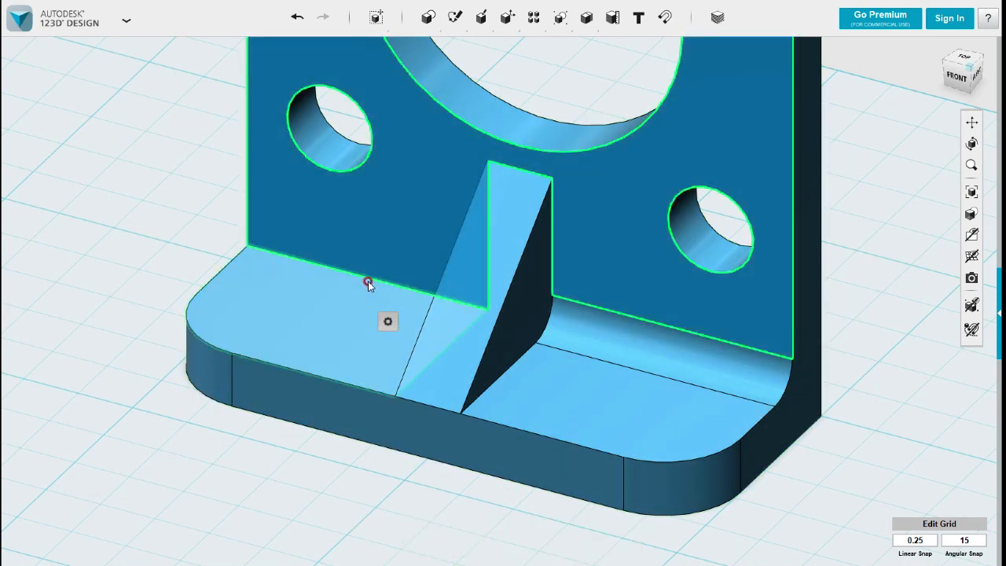
click(366, 269)
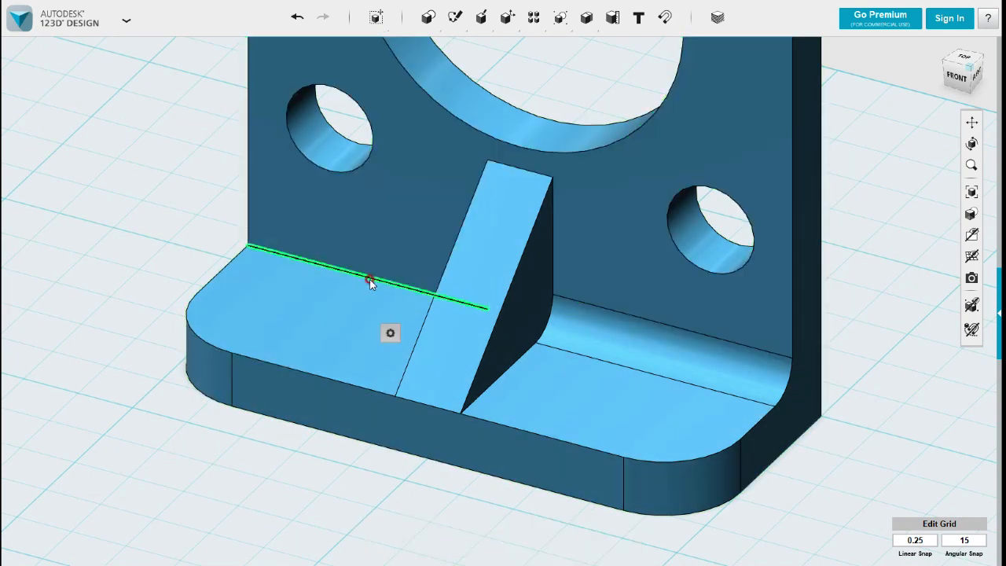
click(431, 334)
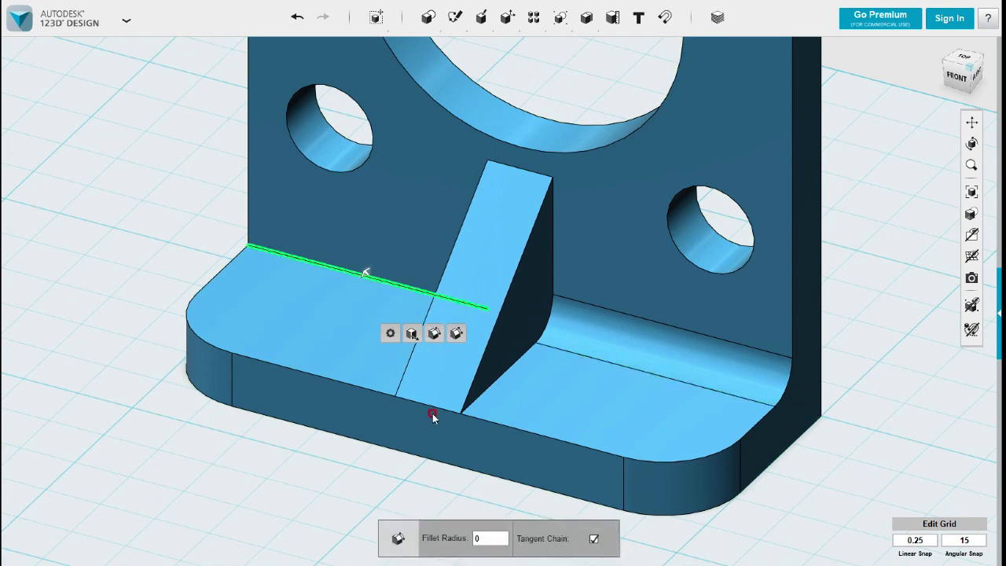
text(5)
click(307, 485)
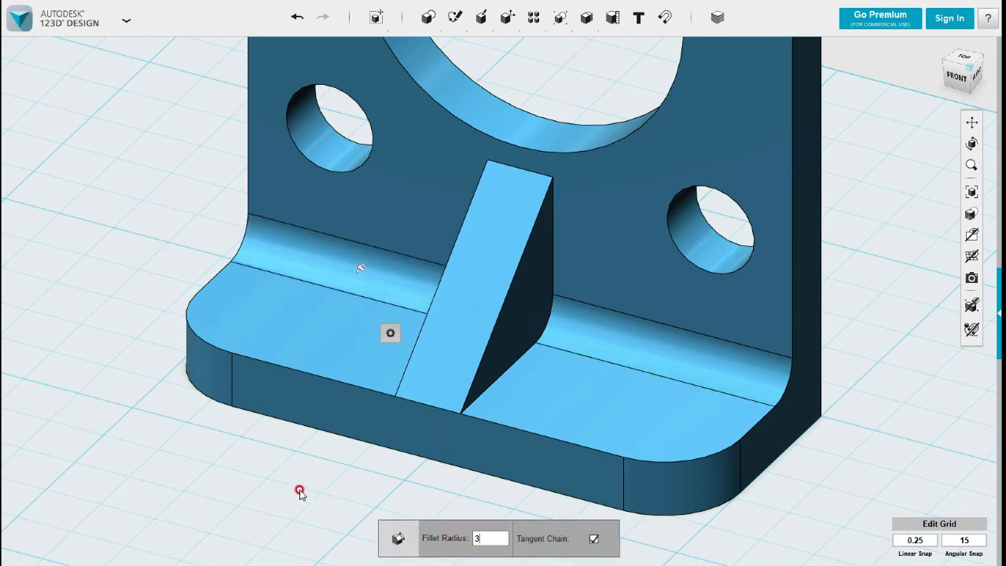
scroll(343, 459, down, 5)
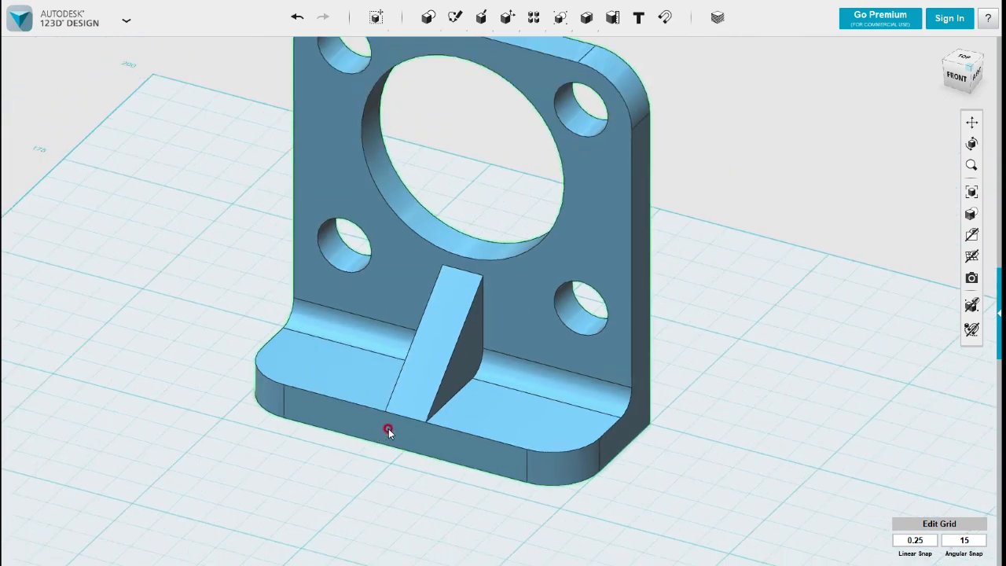
Inspect the finished bracket from the front and at an angle, and hide the grid.
mouse_move(655, 388)
right_down()
mouse_move(656, 406)
mouse_move(665, 386)
mouse_move(642, 393)
mouse_move(720, 404)
mouse_move(725, 384)
mouse_move(670, 399)
right_up()
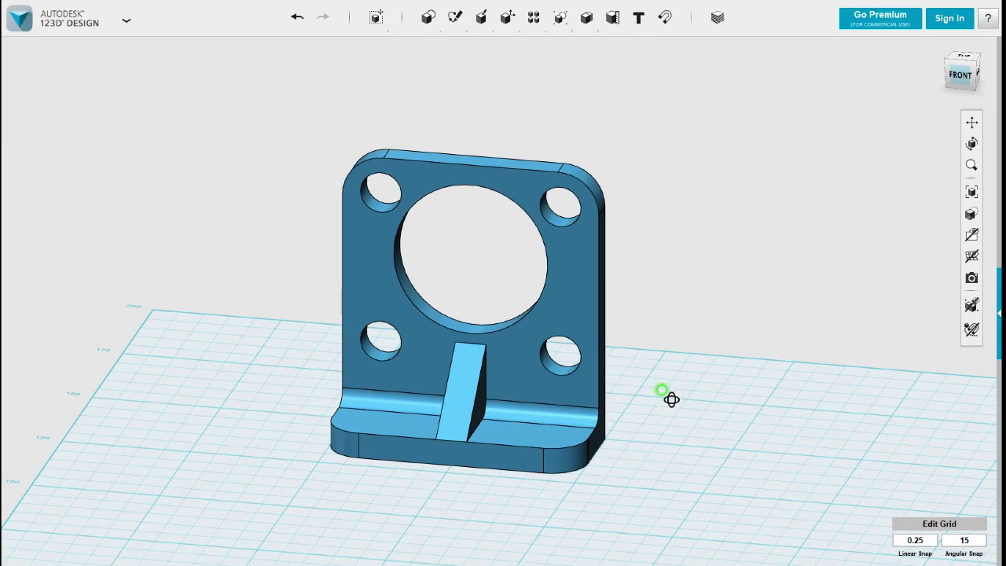
right_drag(670, 399, 765, 341)
click(963, 70)
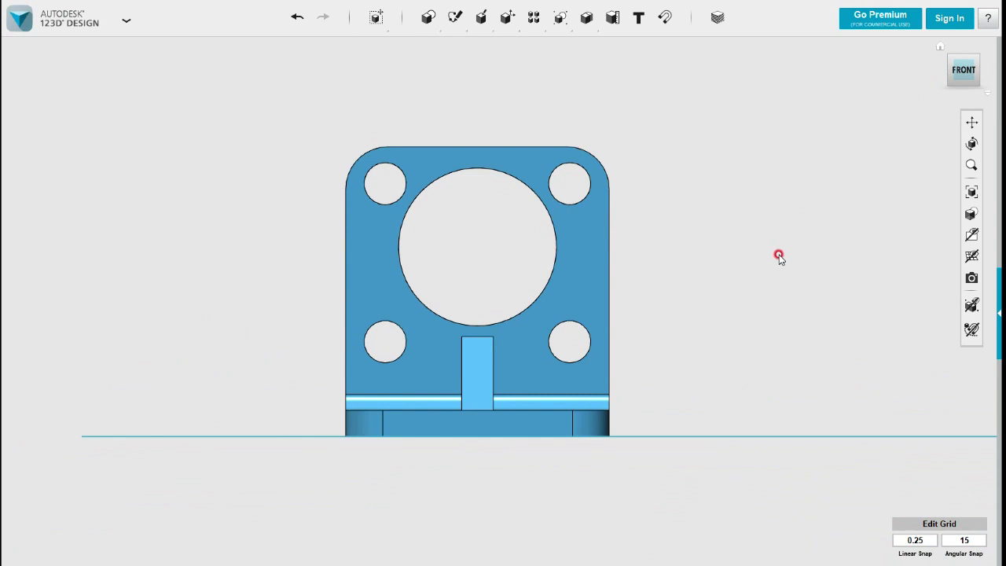
right_drag(748, 277, 702, 307)
scroll(702, 307, down, 3)
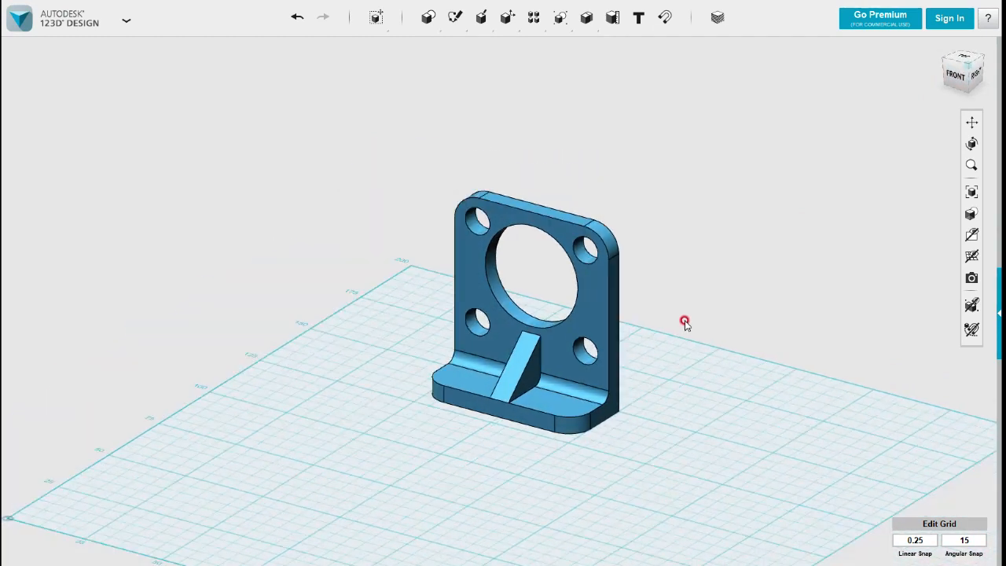
click(971, 257)
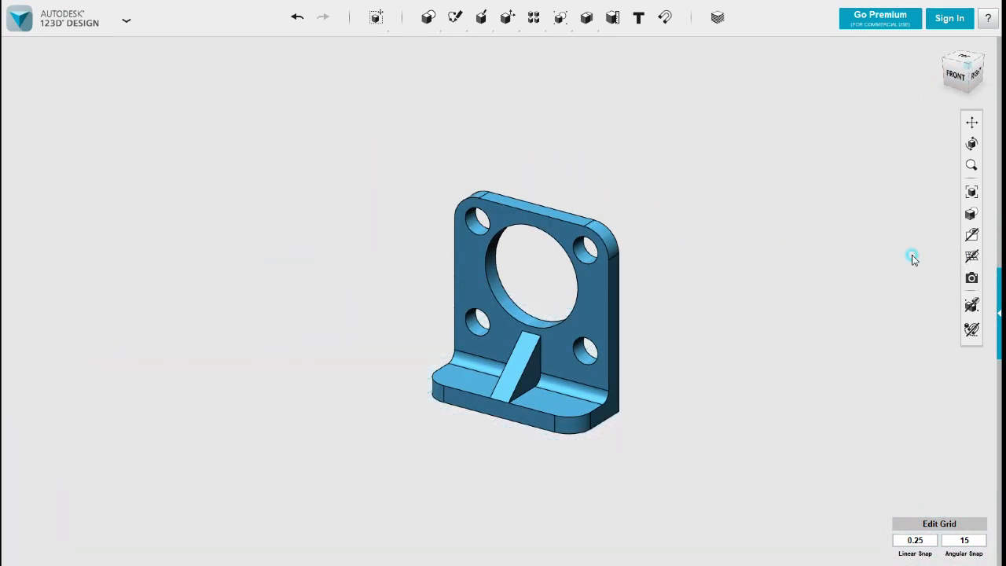
scroll(618, 306, up, 3)
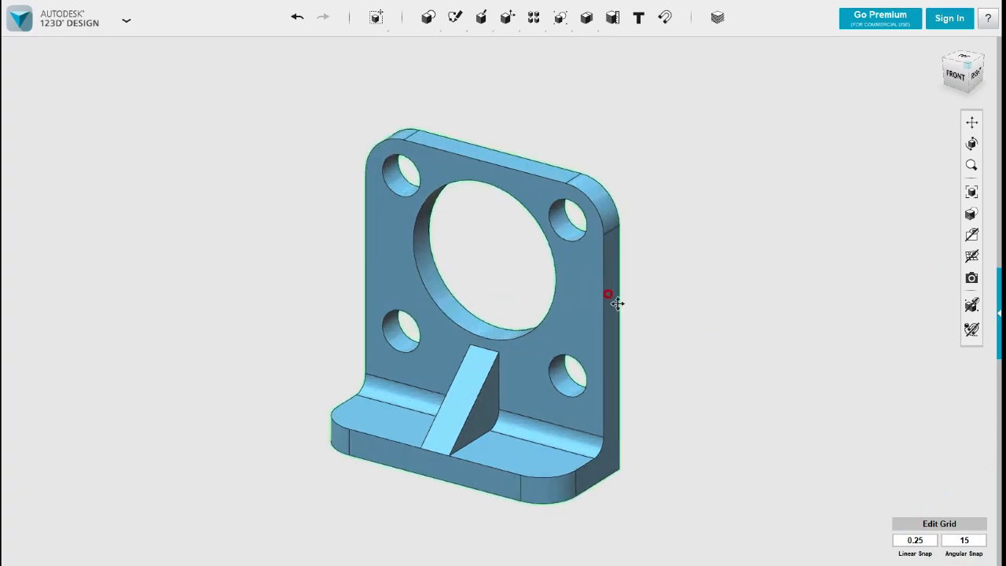